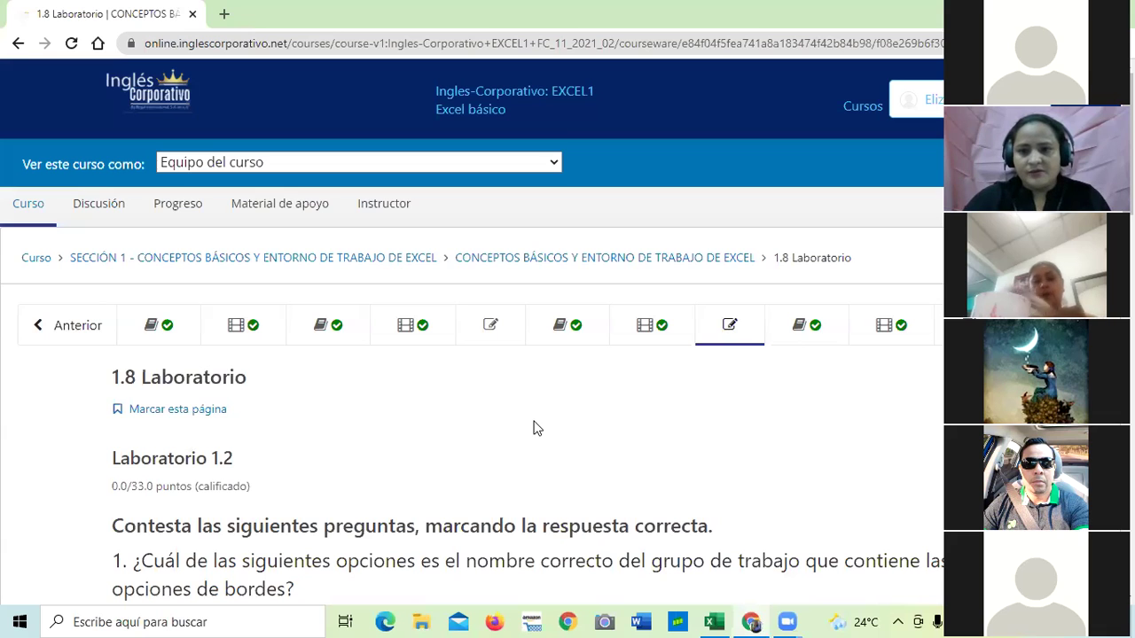
Bring the Excel workbook with the Formatos de celda sheet to the front.
{"action": "scroll", "coordinate": [525, 391], "scroll_direction": "down", "scroll_amount": 2}
{"action": "scroll", "coordinate": [513, 382], "scroll_direction": "down", "scroll_amount": 2}
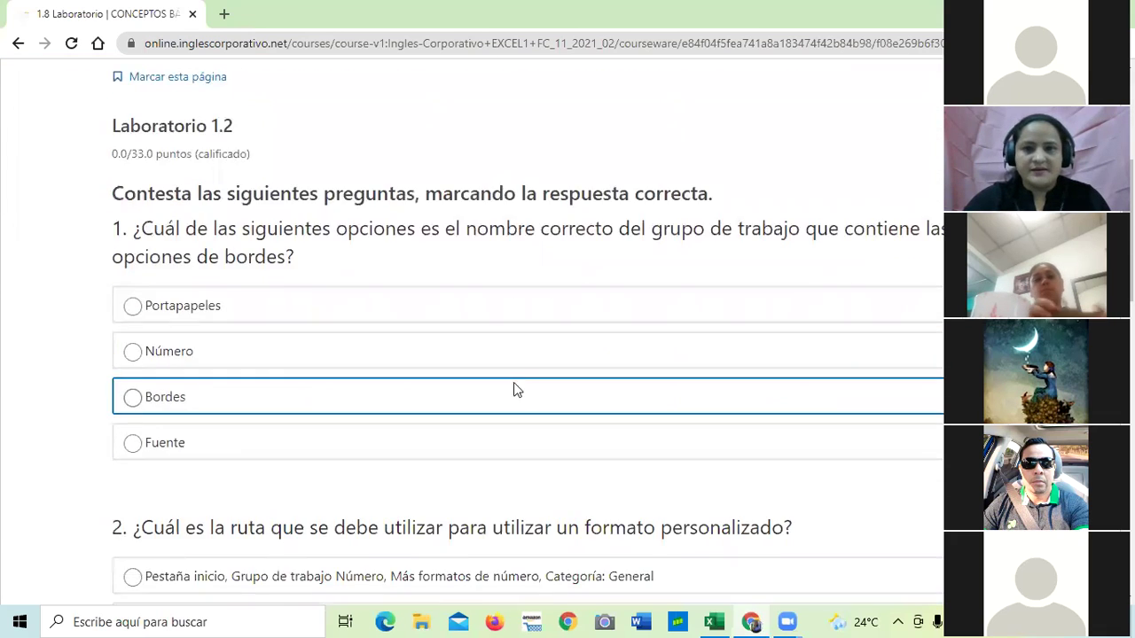
{"action": "scroll", "coordinate": [511, 372], "scroll_direction": "up", "scroll_amount": 4}
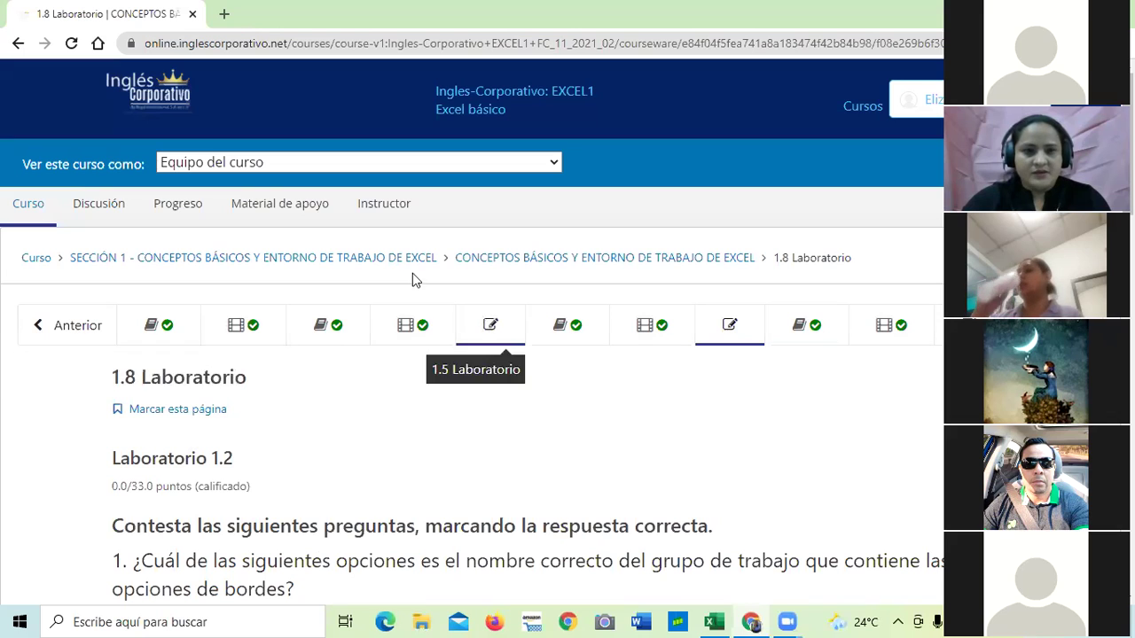
{"action": "left_click", "coordinate": [713, 622]}
{"action": "left_click", "coordinate": [789, 488]}
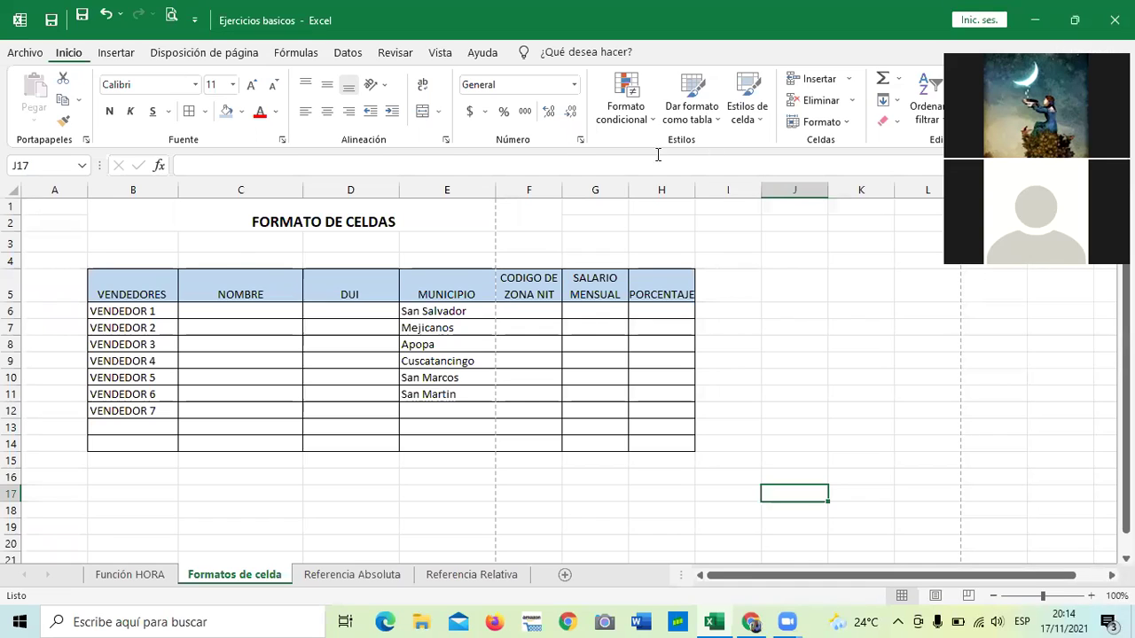
Inspect the NOMBRE cell C6 and the DUI cell D6 to check their Texto number format.
{"action": "left_click", "coordinate": [831, 275]}
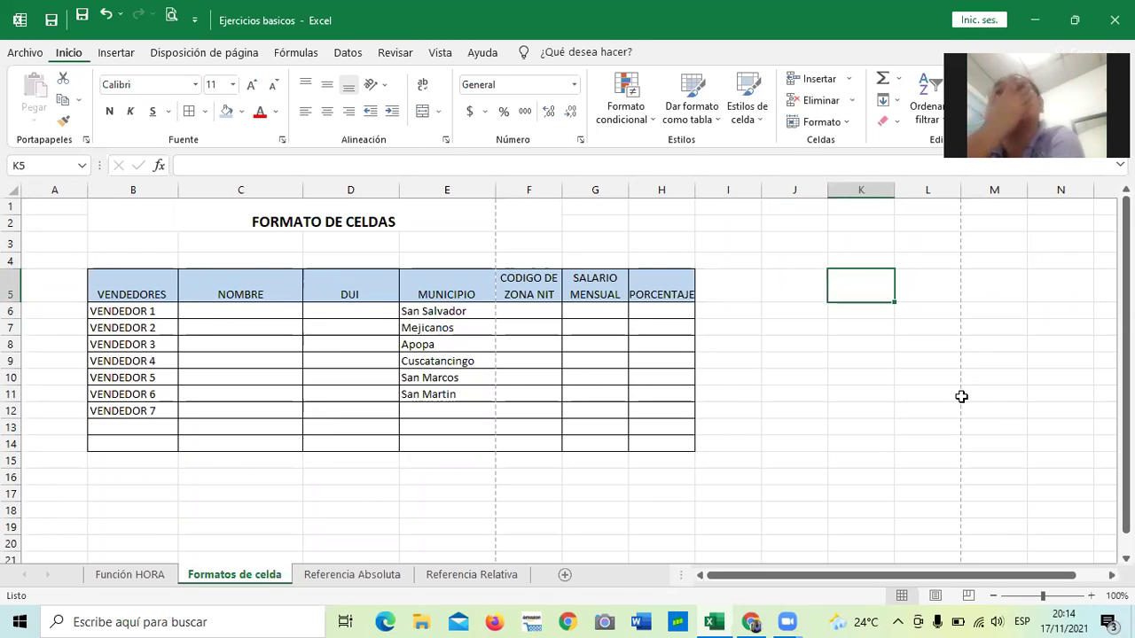
{"action": "left_click", "coordinate": [252, 310]}
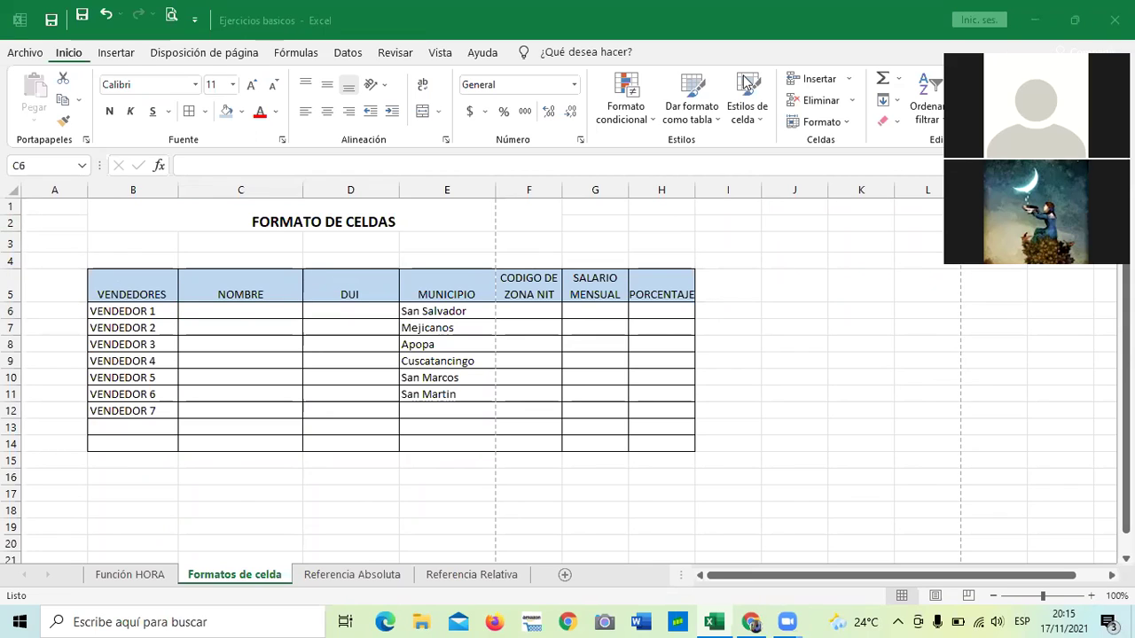
{"action": "left_click", "coordinate": [358, 309]}
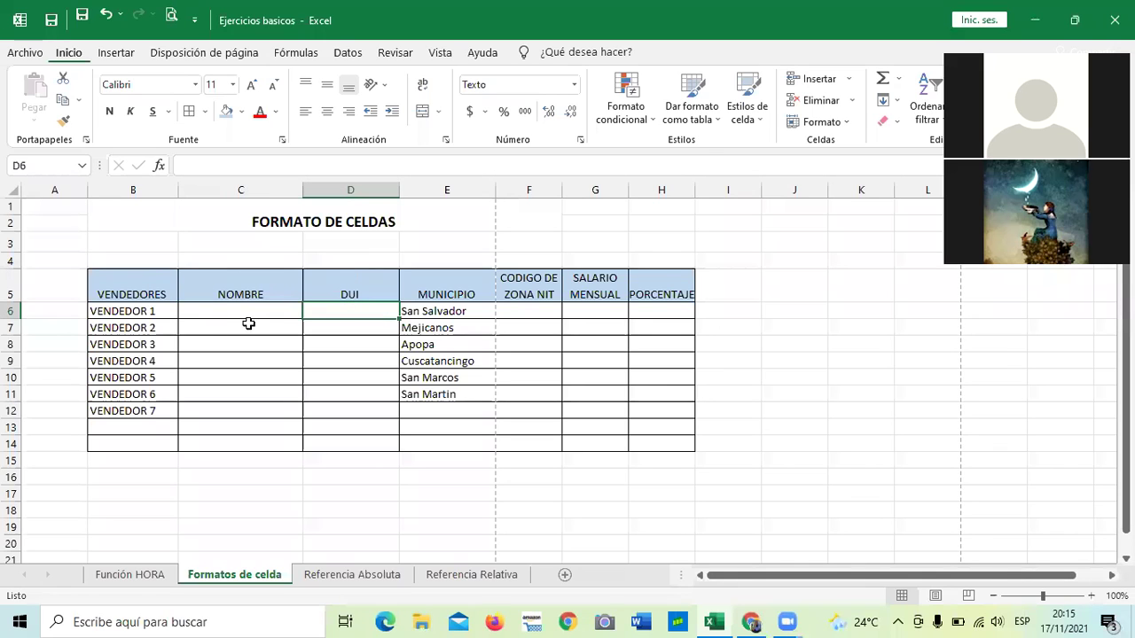
{"action": "left_click", "coordinate": [350, 365]}
{"action": "left_click", "coordinate": [353, 308]}
{"action": "left_click", "coordinate": [360, 505]}
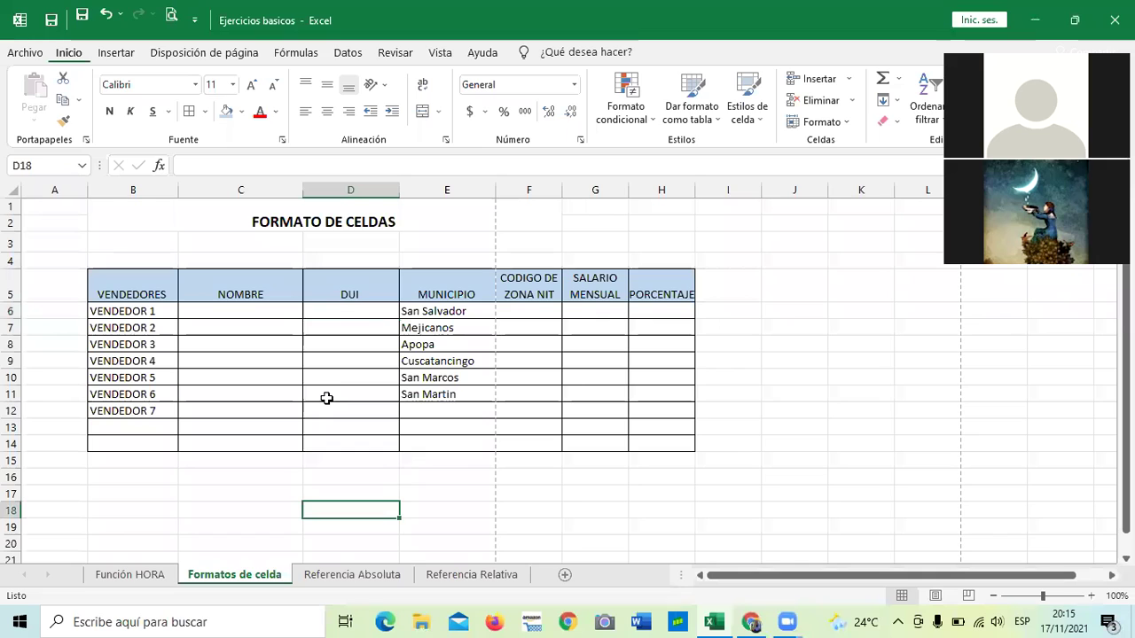
{"action": "left_click", "coordinate": [332, 315]}
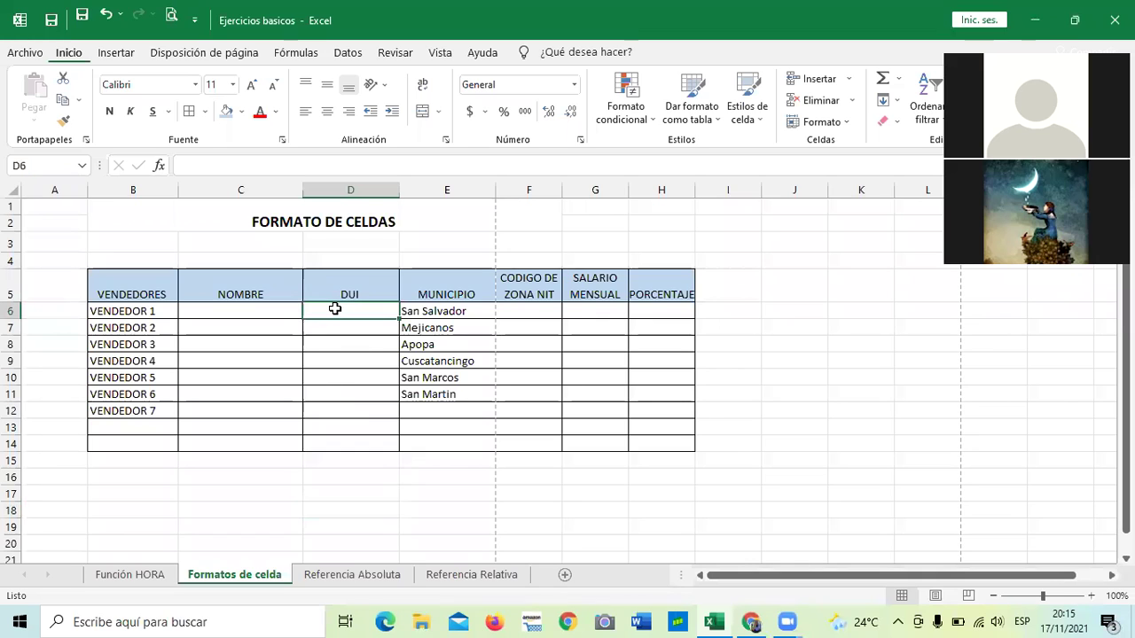
Change DUI cells D6:D14 to the General number format, then check D6.
{"action": "key", "text": "Down"}
{"action": "key", "text": "Down"}
{"action": "key", "text": "Down"}
{"action": "key", "text": "Down"}
{"action": "key", "text": "Down"}
{"action": "left_click_drag", "start_coordinate": [347, 309], "coordinate": [342, 438]}
{"action": "left_click", "coordinate": [573, 84]}
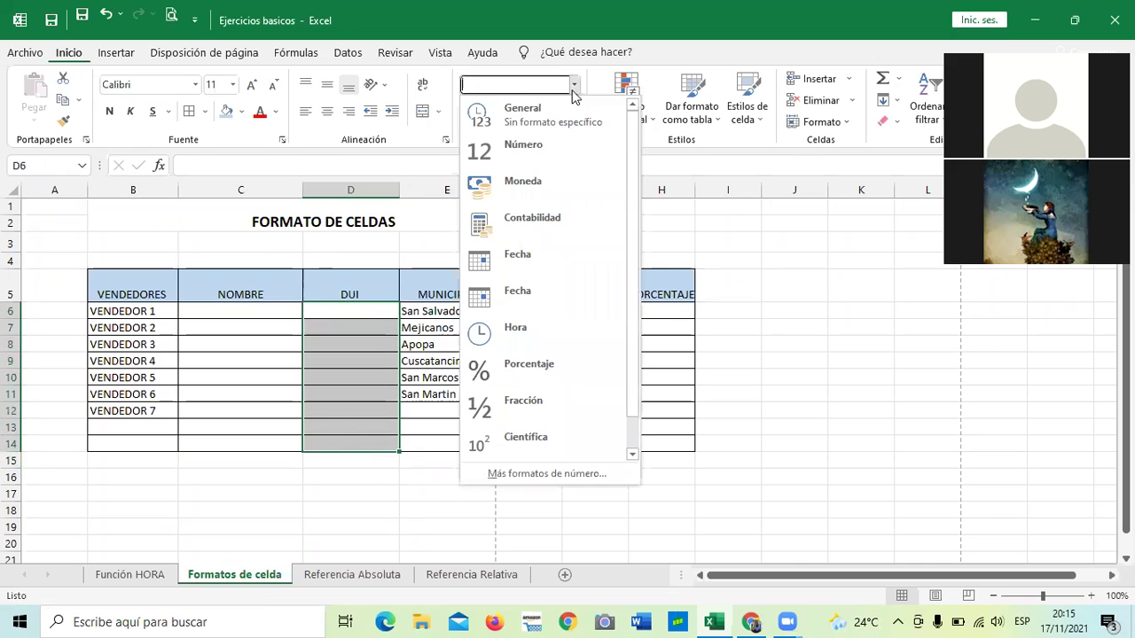
{"action": "left_click", "coordinate": [556, 118]}
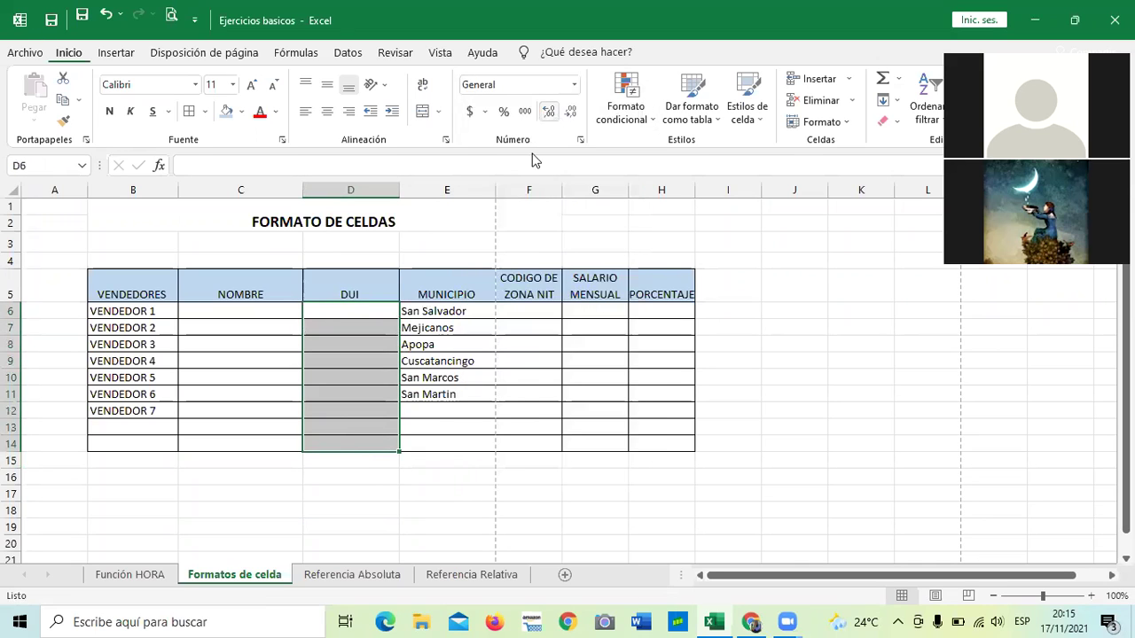
{"action": "left_click", "coordinate": [505, 237]}
{"action": "left_click", "coordinate": [358, 313]}
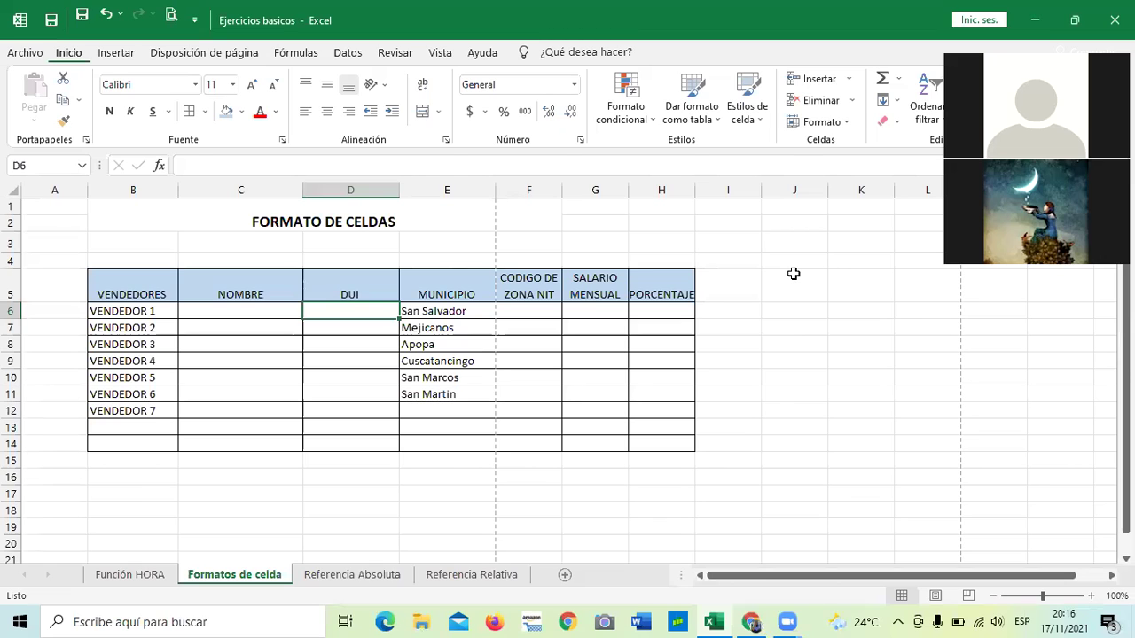
{"action": "left_click", "coordinate": [794, 274]}
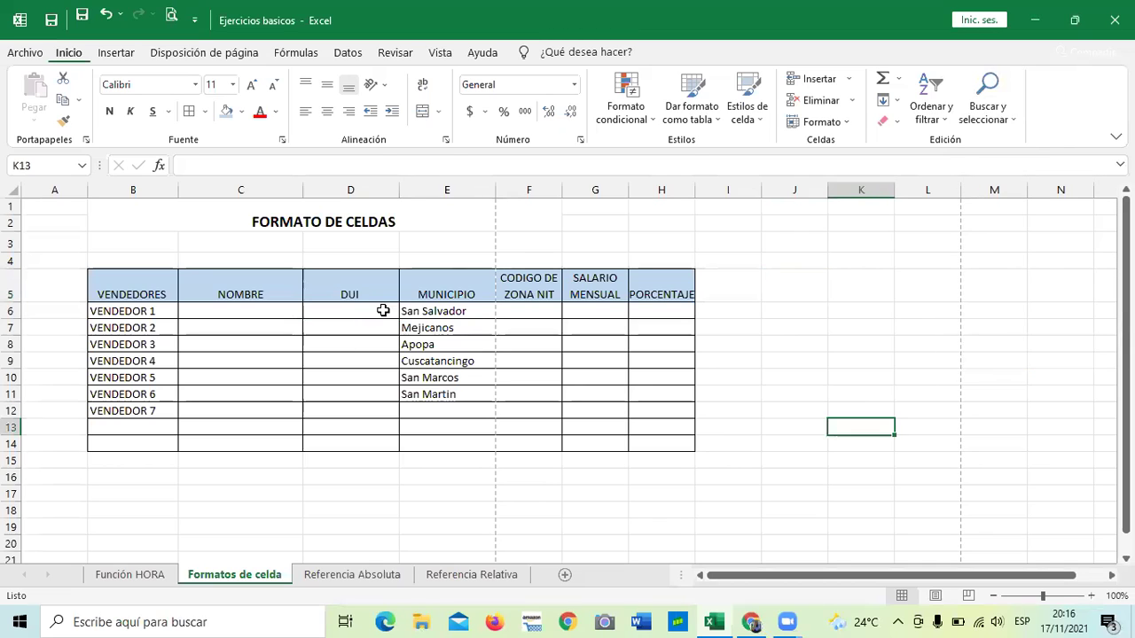
{"action": "left_click_drag", "start_coordinate": [382, 309], "coordinate": [375, 327]}
{"action": "left_click", "coordinate": [698, 410]}
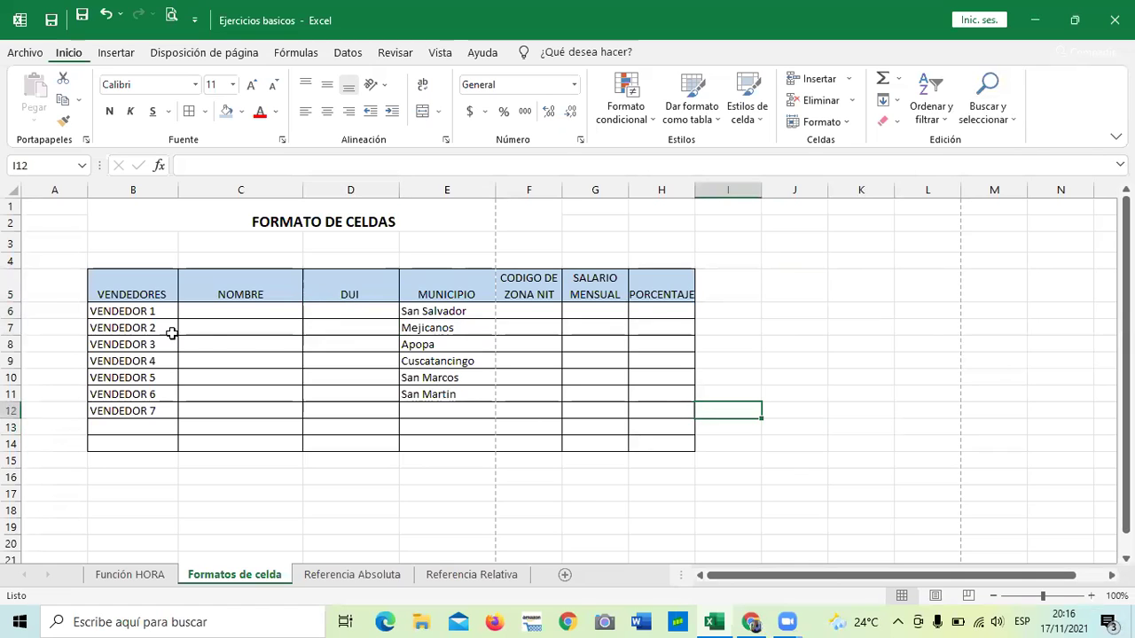
{"action": "left_click", "coordinate": [333, 309]}
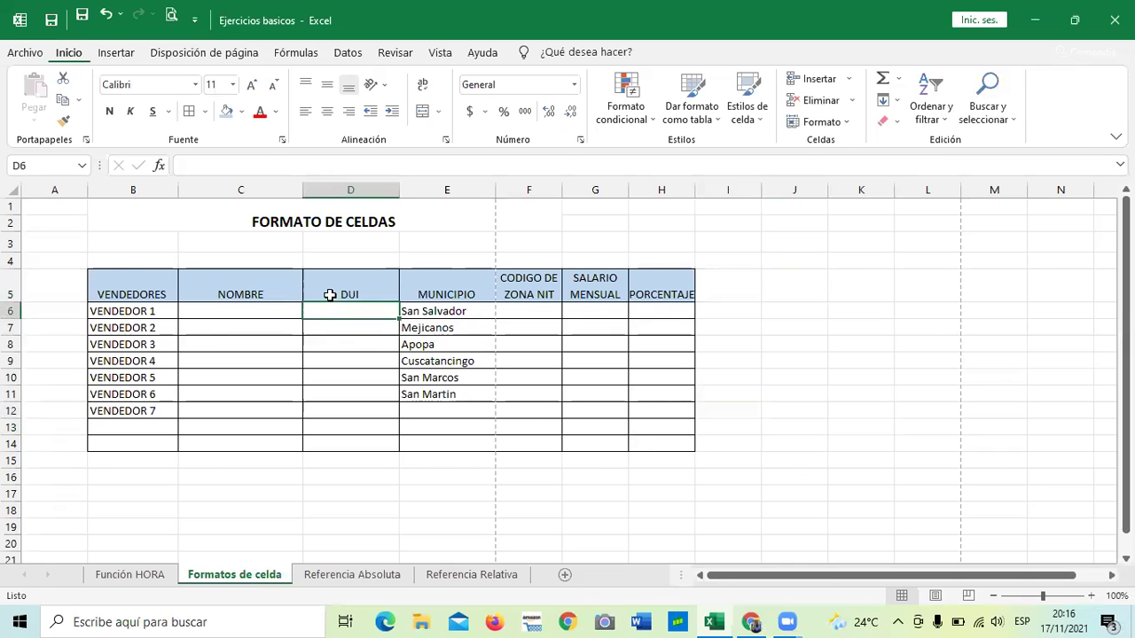
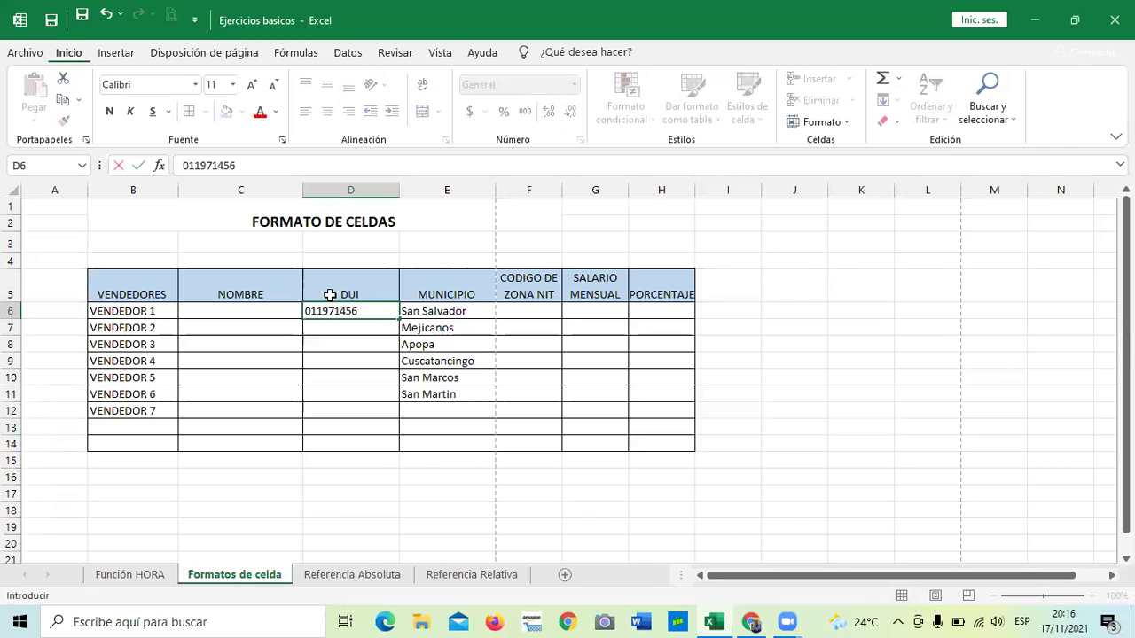
{"action": "key", "text": "Return"}
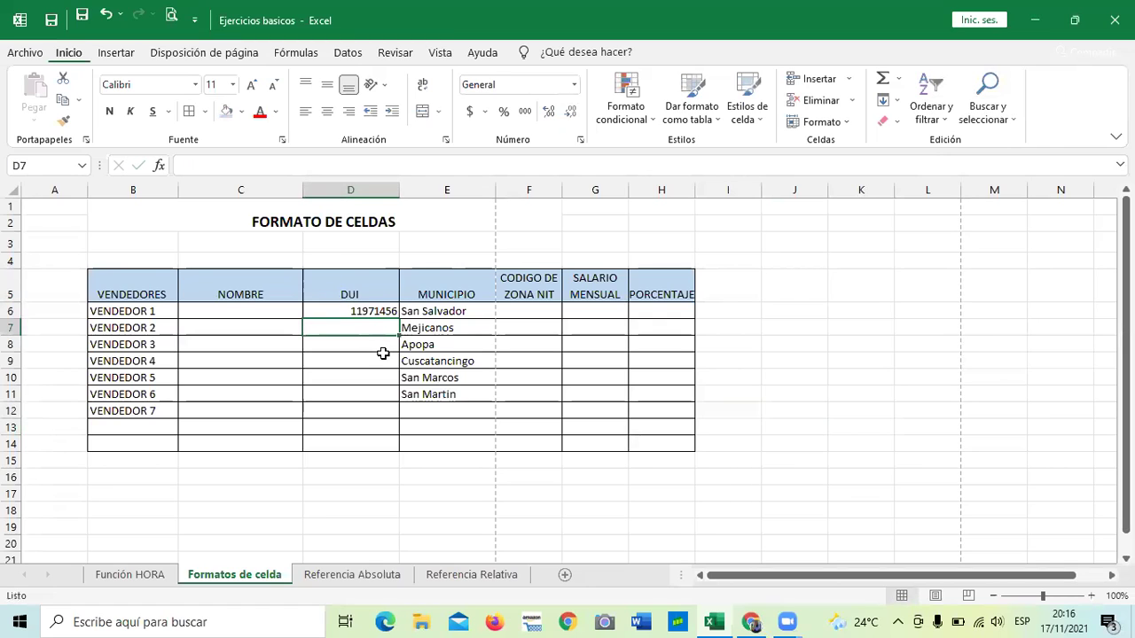
{"action": "left_click", "coordinate": [808, 399]}
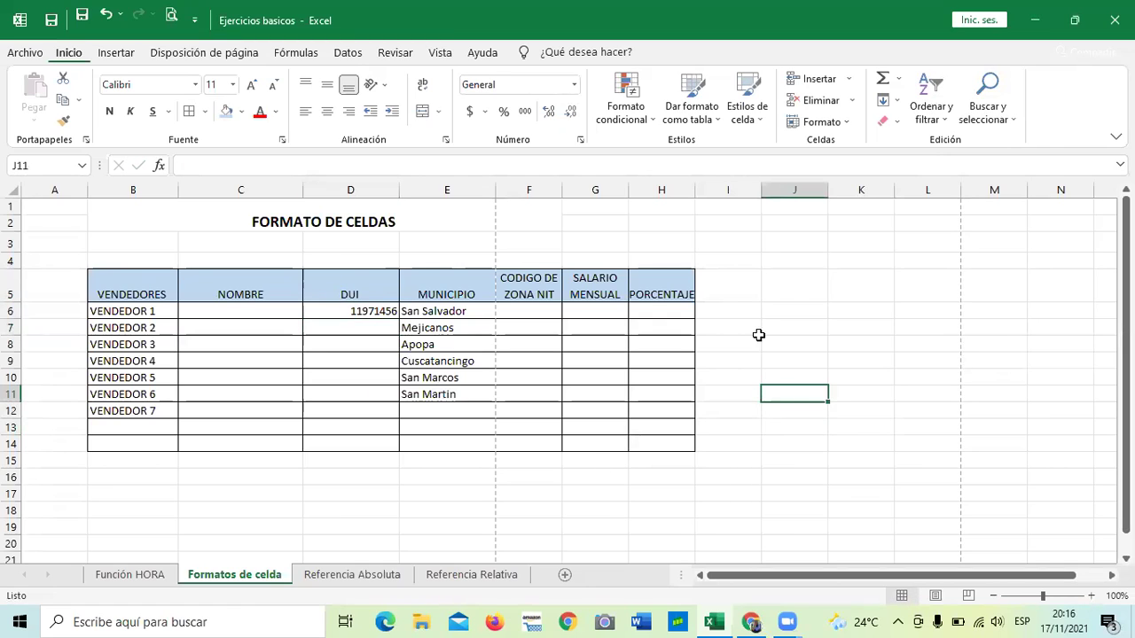
{"action": "left_click", "coordinate": [476, 489]}
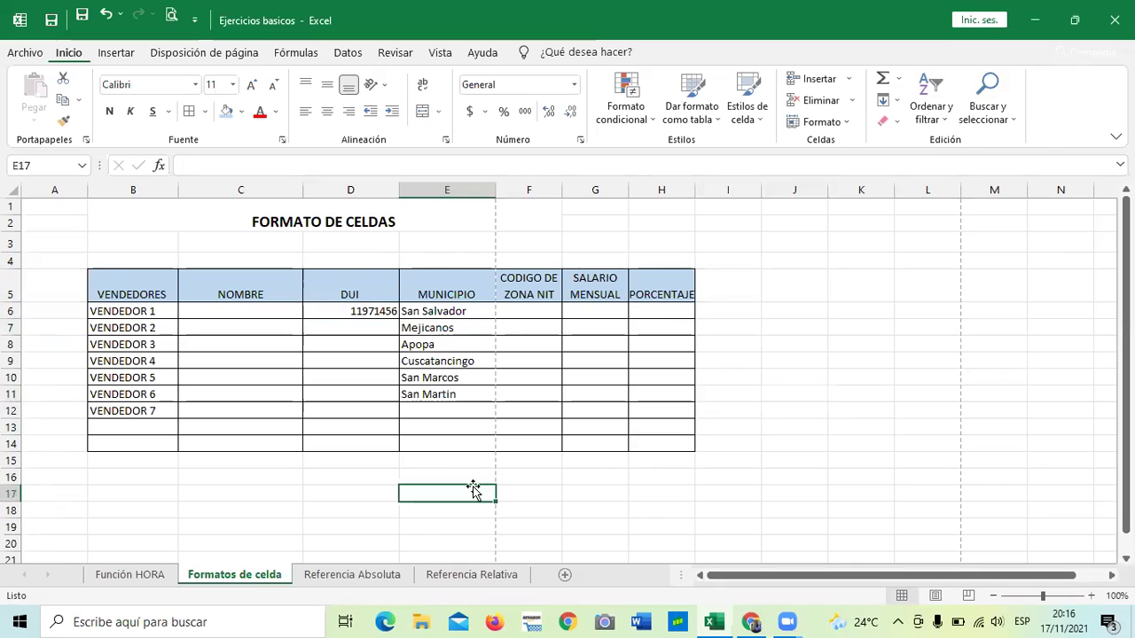
{"action": "left_click", "coordinate": [355, 309]}
{"action": "key", "text": "BackSpace"}
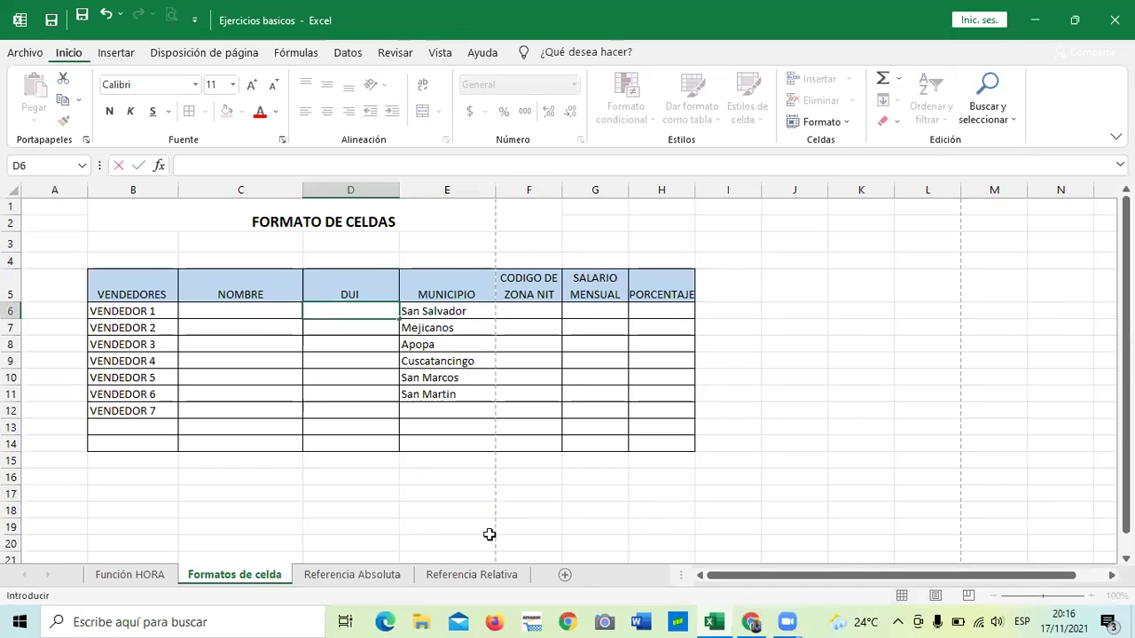
{"action": "left_click", "coordinate": [492, 487]}
{"action": "left_click_drag", "start_coordinate": [368, 305], "coordinate": [357, 428]}
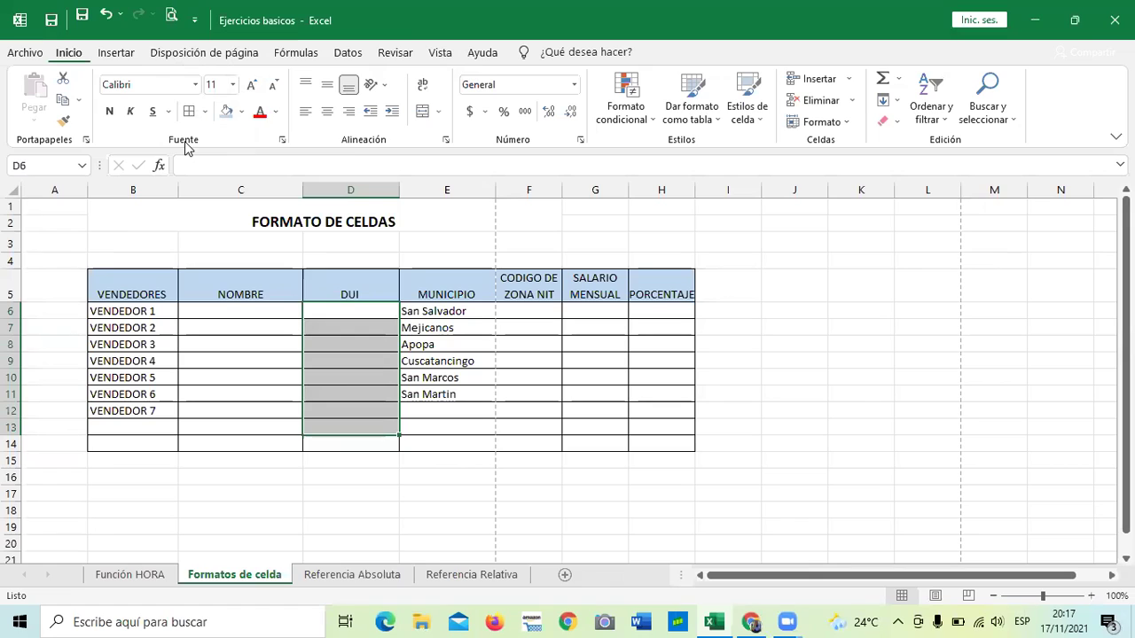
Apply the Texto category to the selected DUI cells through the Format Cells dialog.
{"action": "left_click", "coordinate": [581, 142]}
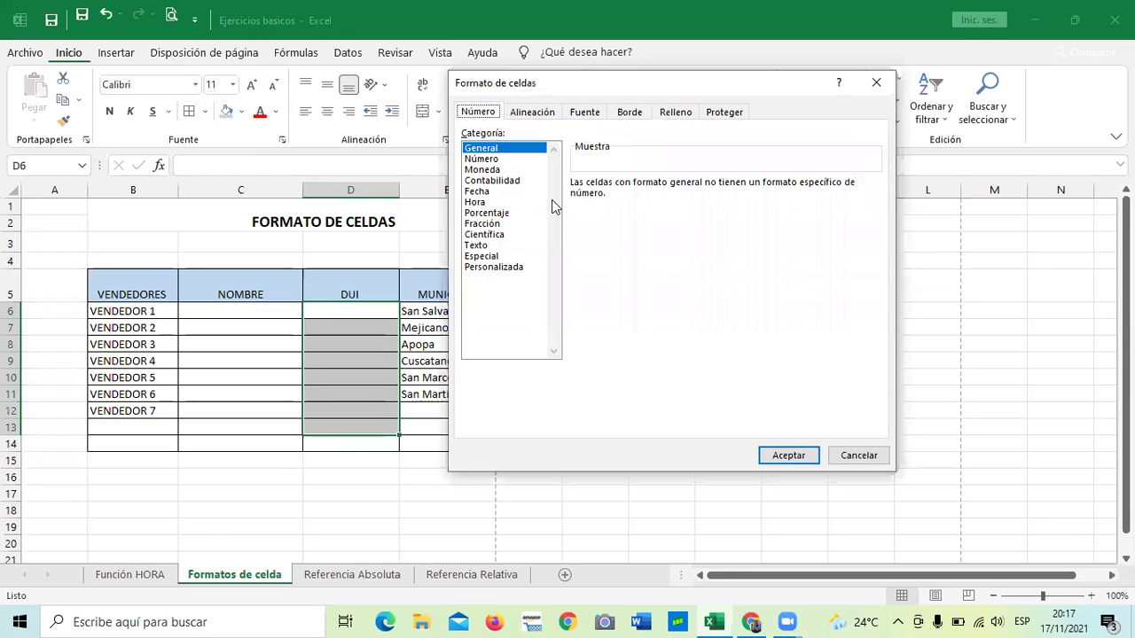
{"action": "left_click", "coordinate": [477, 248]}
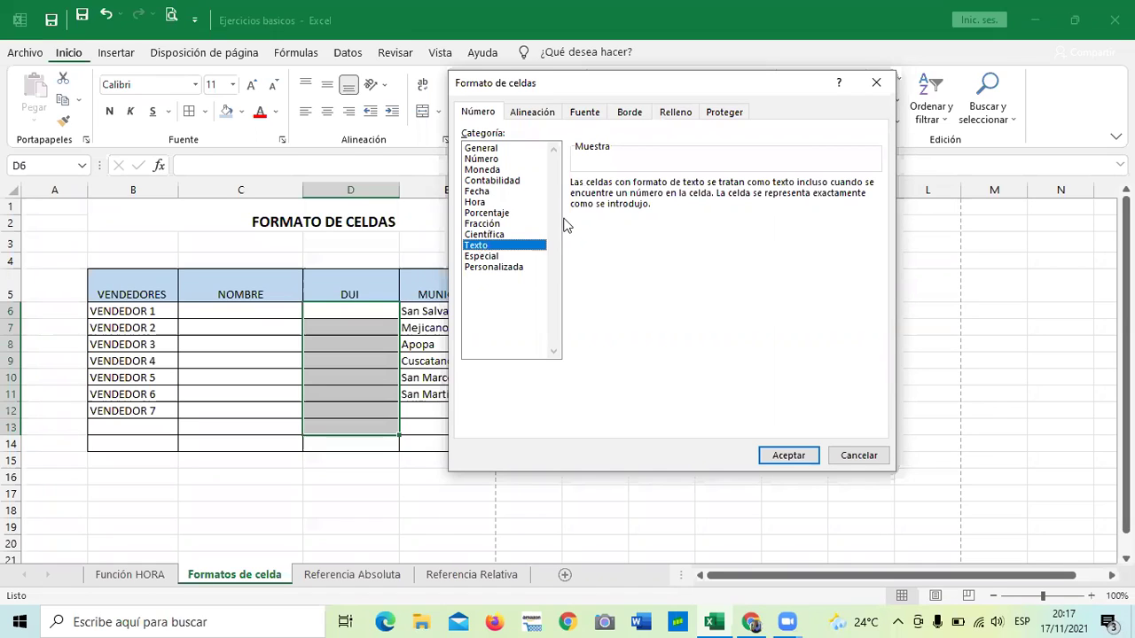
{"action": "left_click", "coordinate": [789, 456]}
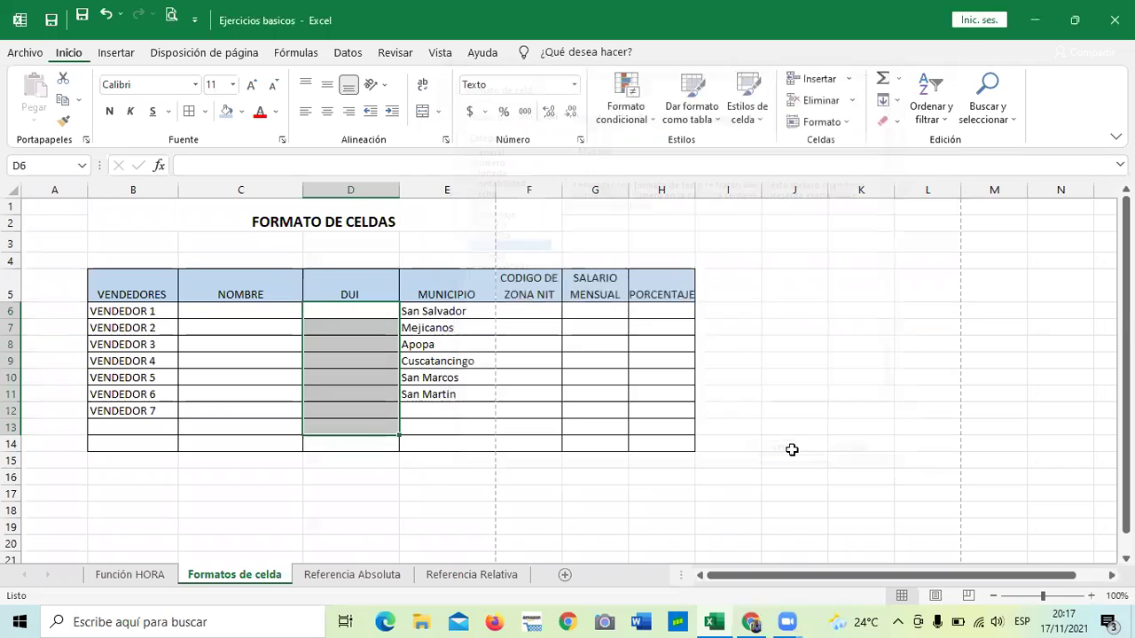
Reselect the empty Texto-formatted DUI cells D6 to D13 and end on cell D6.
{"action": "left_click", "coordinate": [358, 310]}
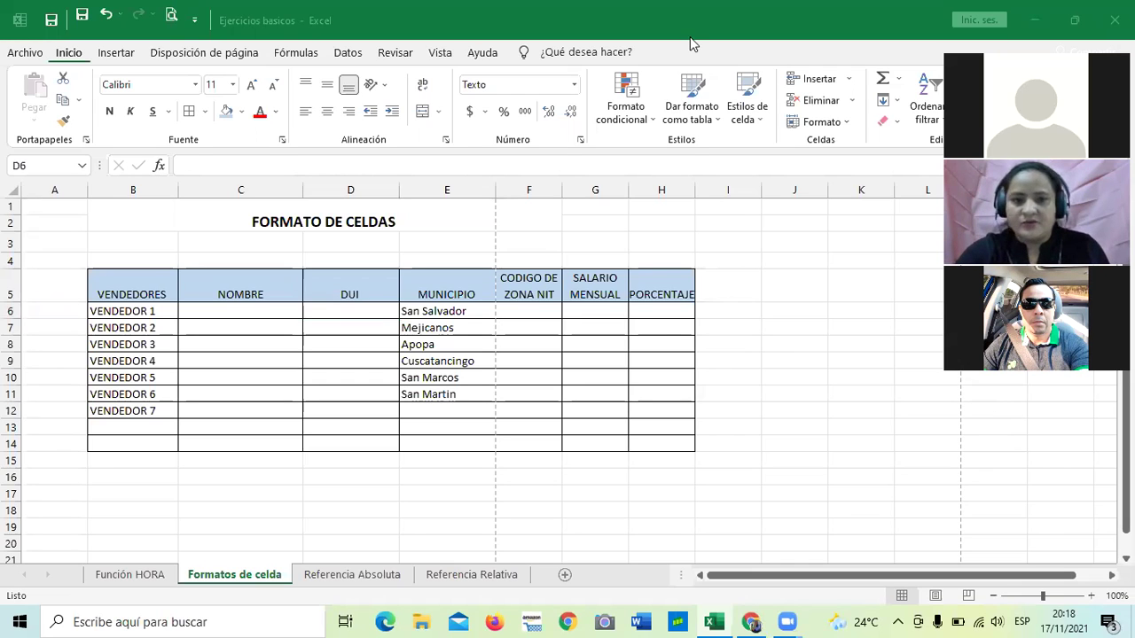
{"action": "left_click", "coordinate": [353, 315]}
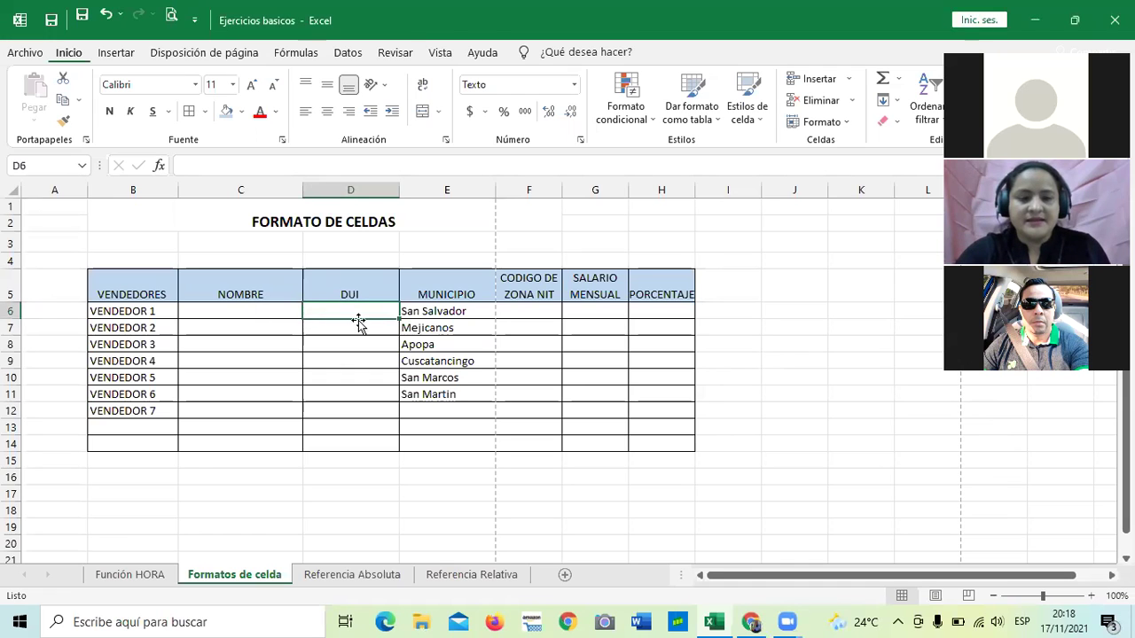
{"action": "left_click", "coordinate": [343, 423]}
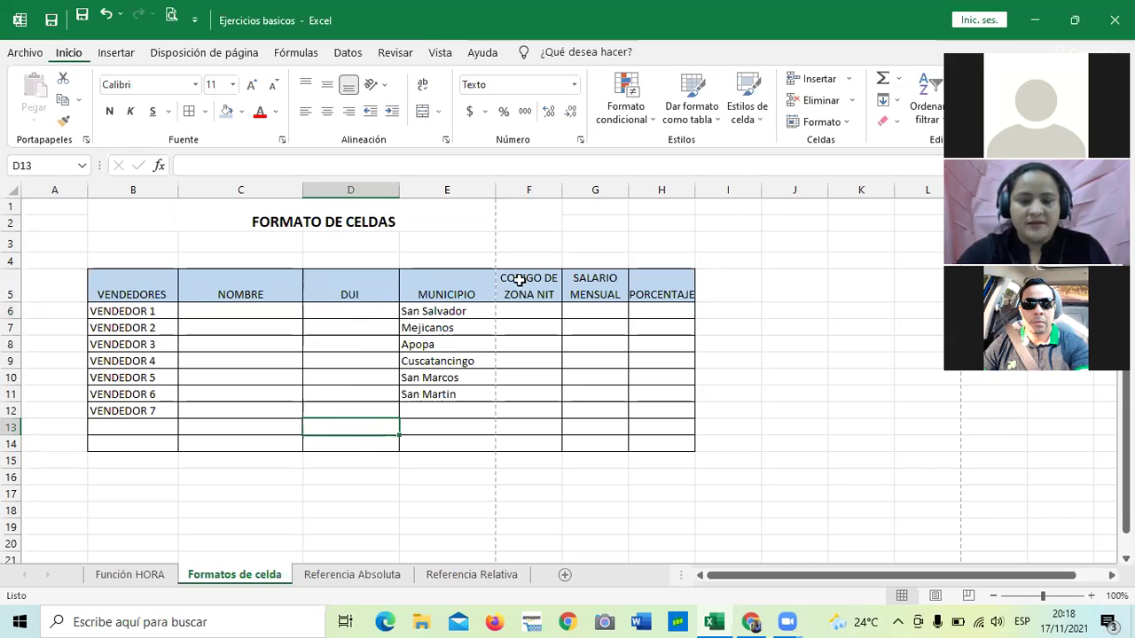
{"action": "left_click_drag", "start_coordinate": [350, 308], "coordinate": [363, 421]}
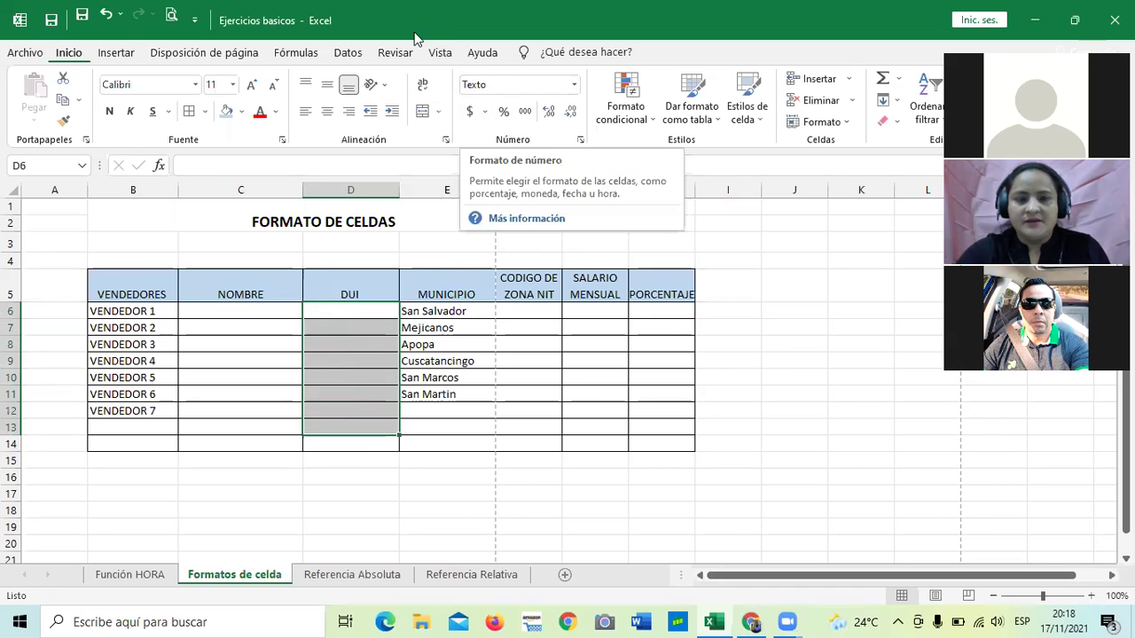
{"action": "left_click", "coordinate": [550, 411]}
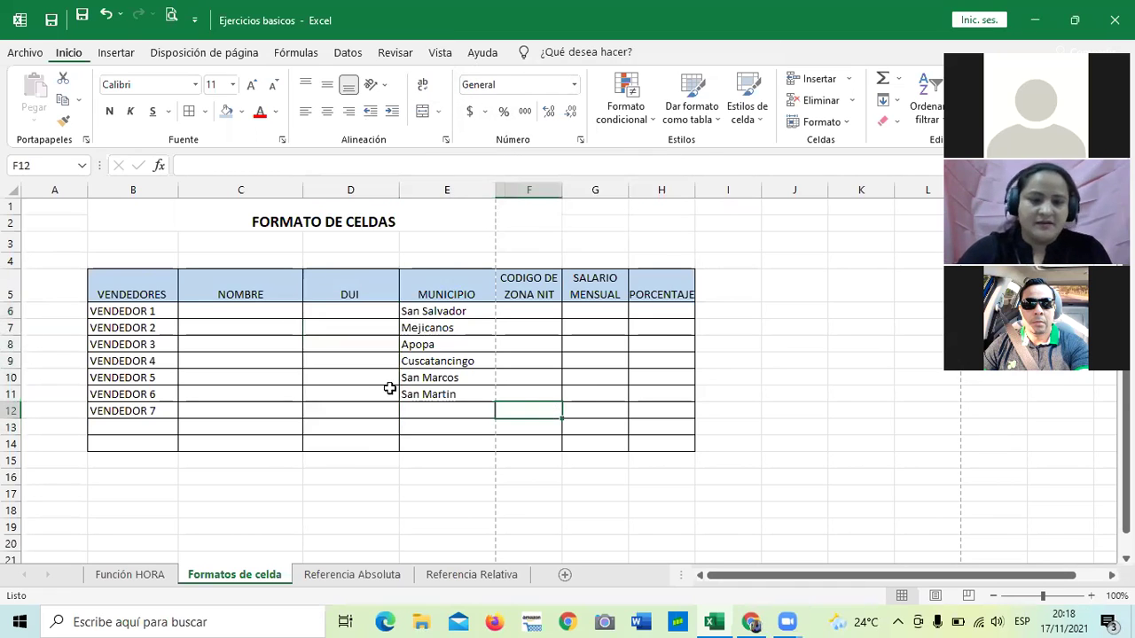
{"action": "left_click_drag", "start_coordinate": [367, 312], "coordinate": [366, 426]}
{"action": "left_click", "coordinate": [345, 335]}
{"action": "left_click", "coordinate": [362, 310]}
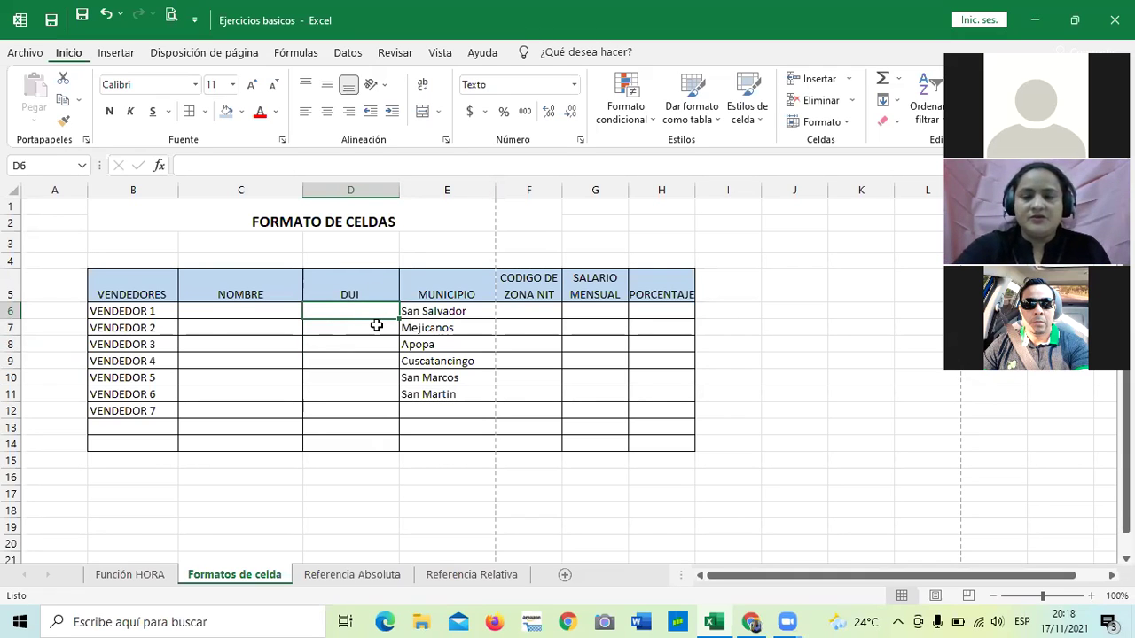
{"action": "left_click", "coordinate": [355, 406]}
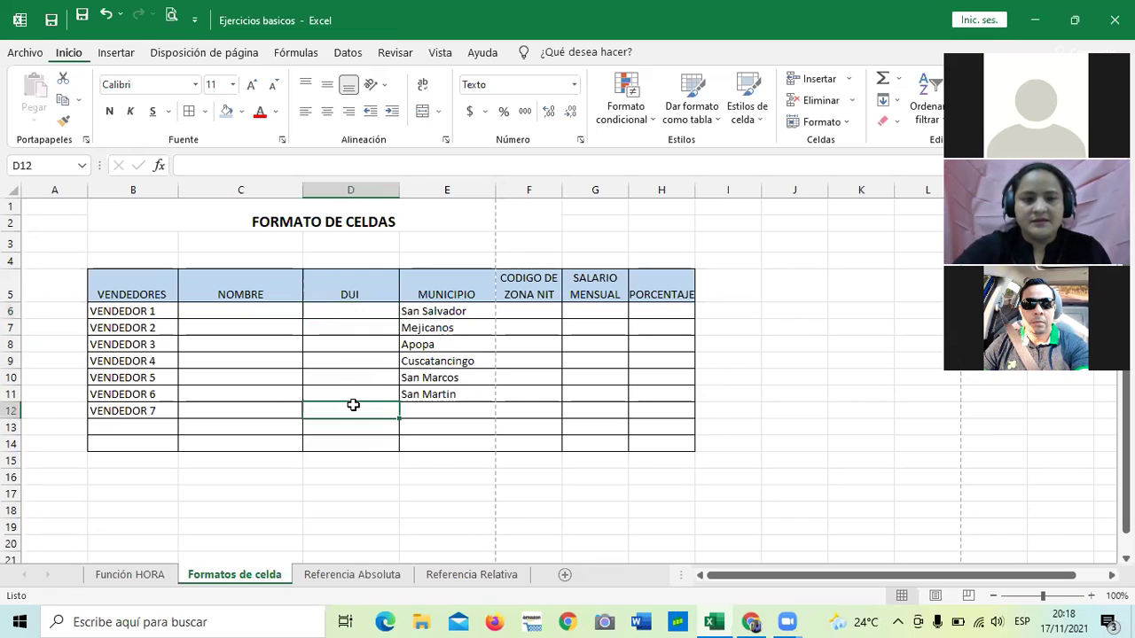
{"action": "left_click", "coordinate": [345, 311]}
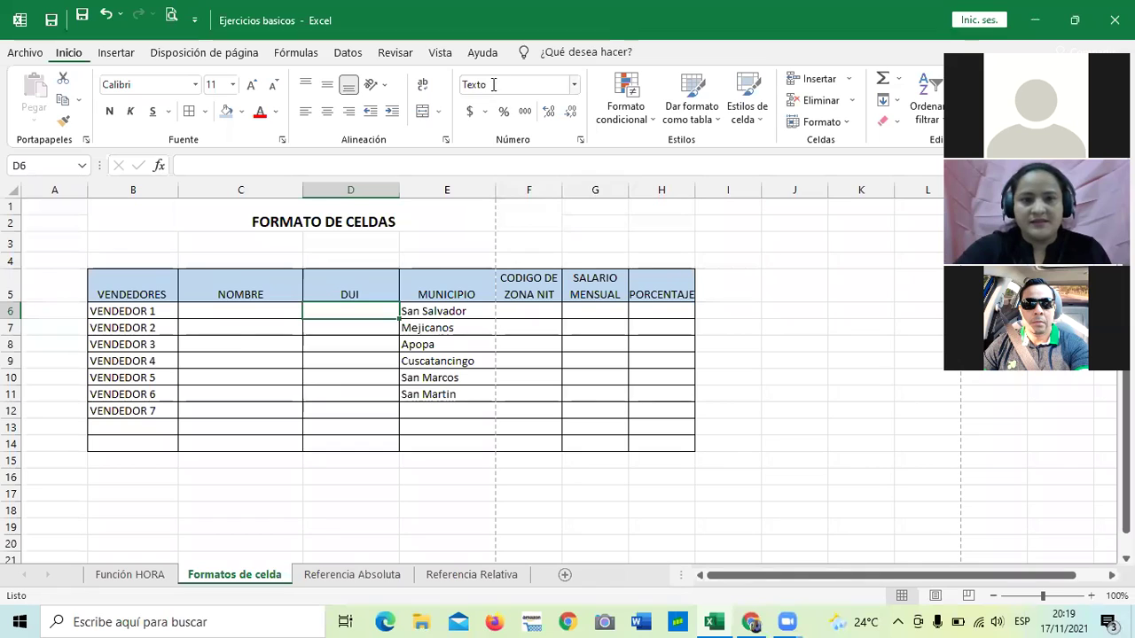
Enter the vendor's DUI number in D6 as text, keeping its leading zero.
{"action": "left_click", "coordinate": [346, 338]}
{"action": "left_click", "coordinate": [348, 312]}
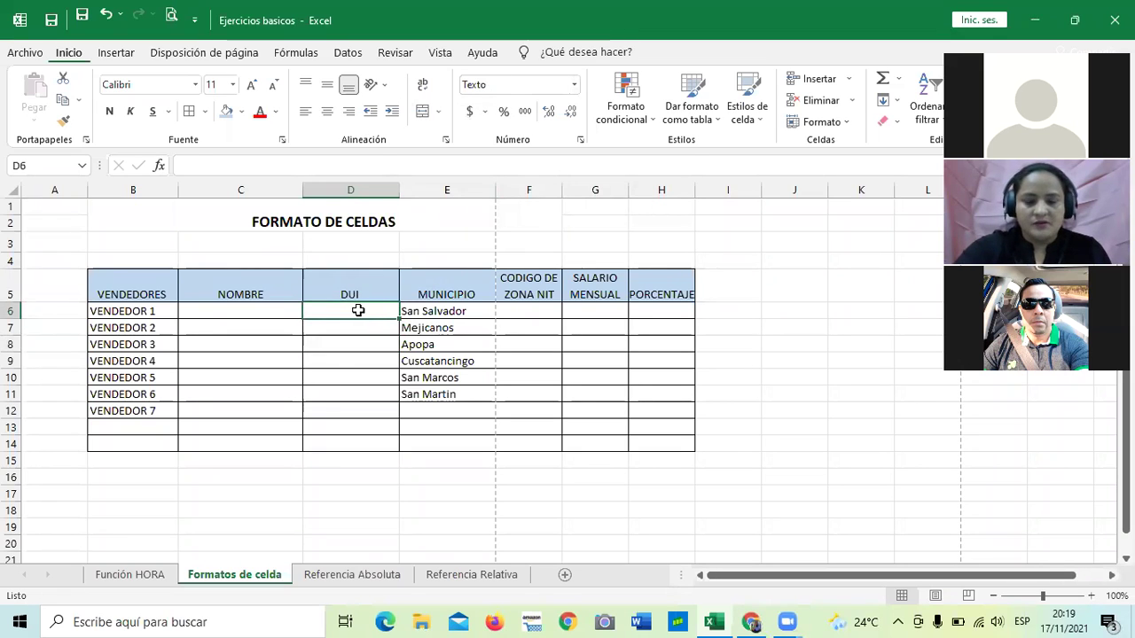
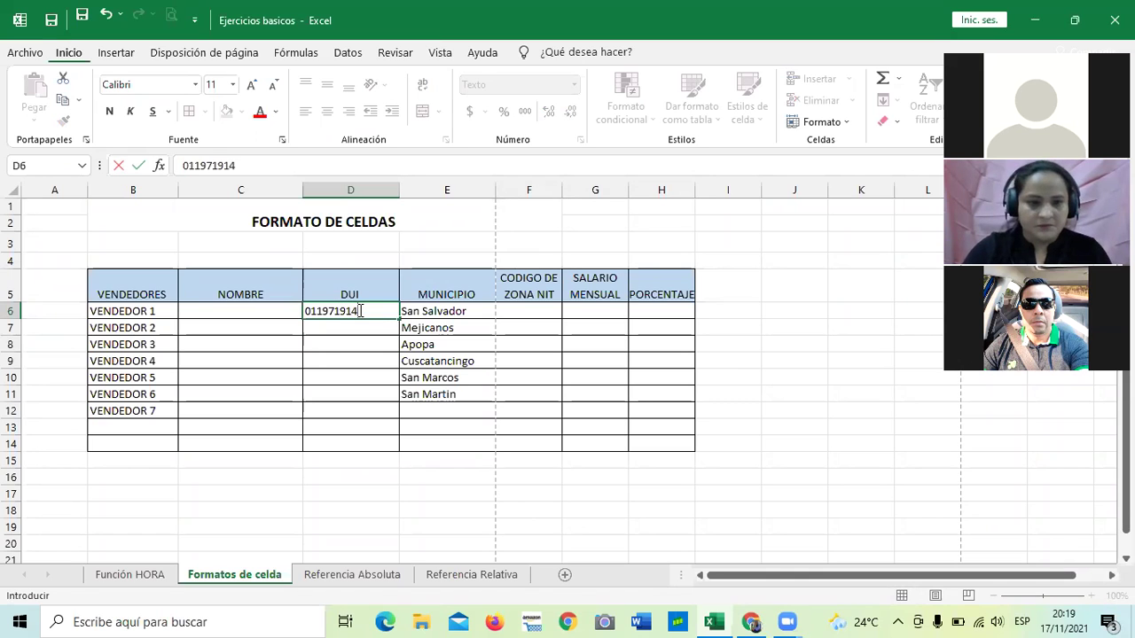
{"action": "key", "text": "Return"}
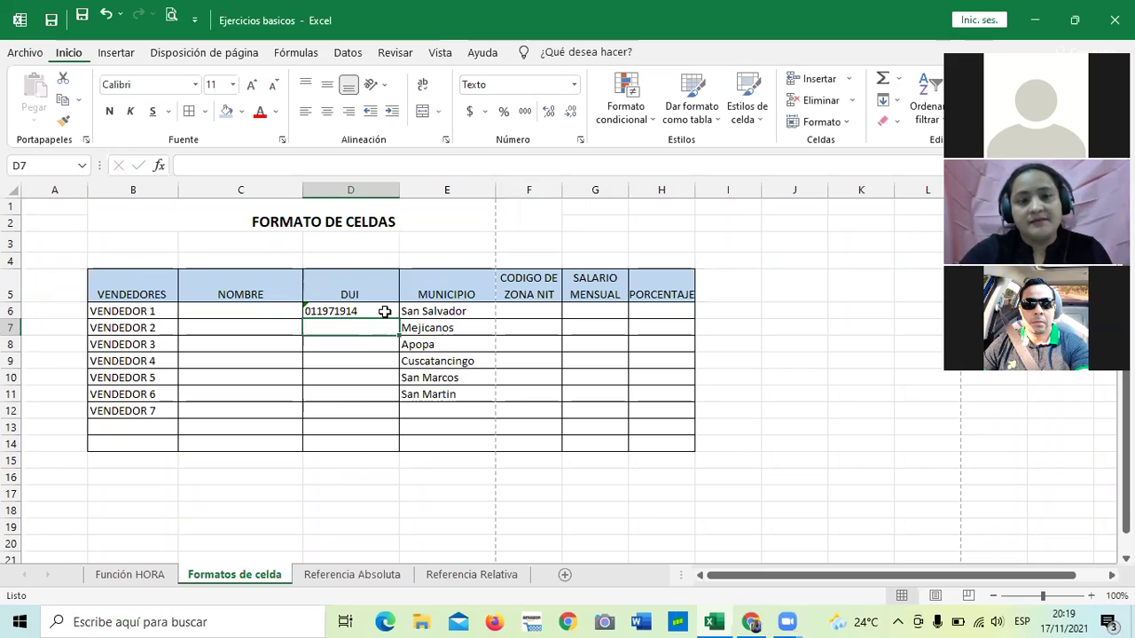
Move between DUI cells D7, D9 and D10, then select an empty cell outside the table.
{"action": "left_click", "coordinate": [349, 359]}
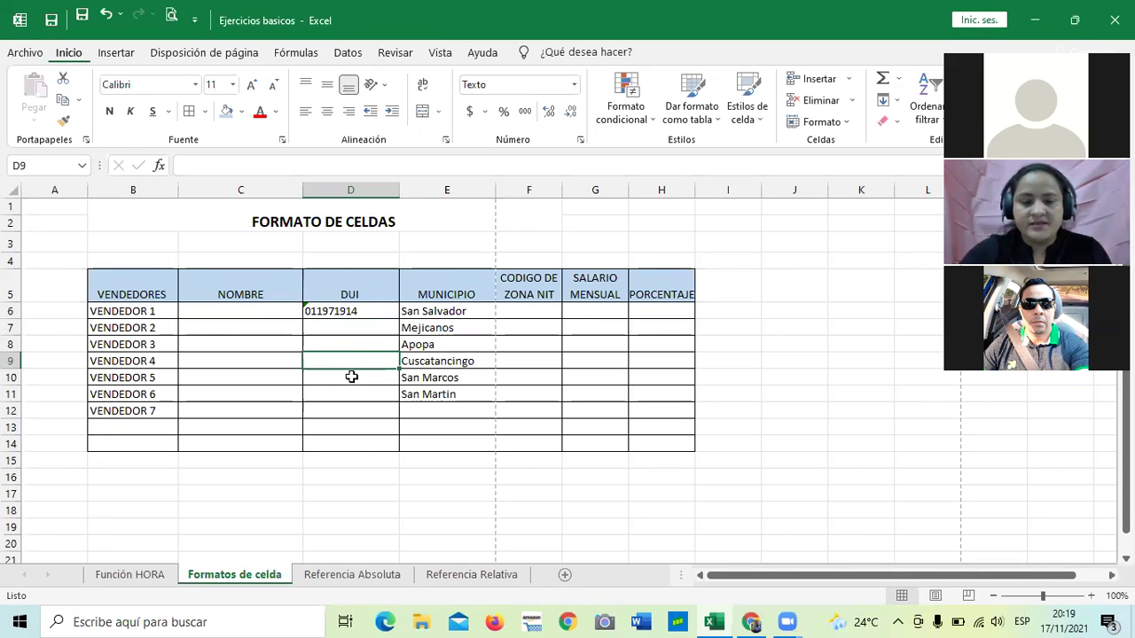
{"action": "left_click", "coordinate": [337, 326]}
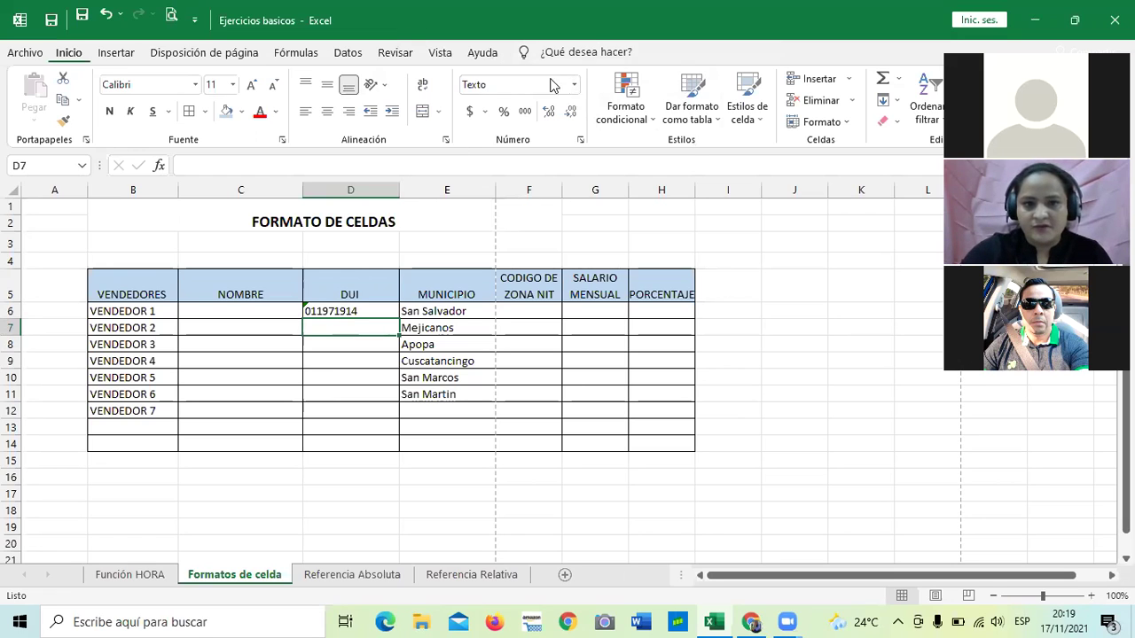
{"action": "left_click", "coordinate": [351, 377]}
{"action": "left_click", "coordinate": [349, 328]}
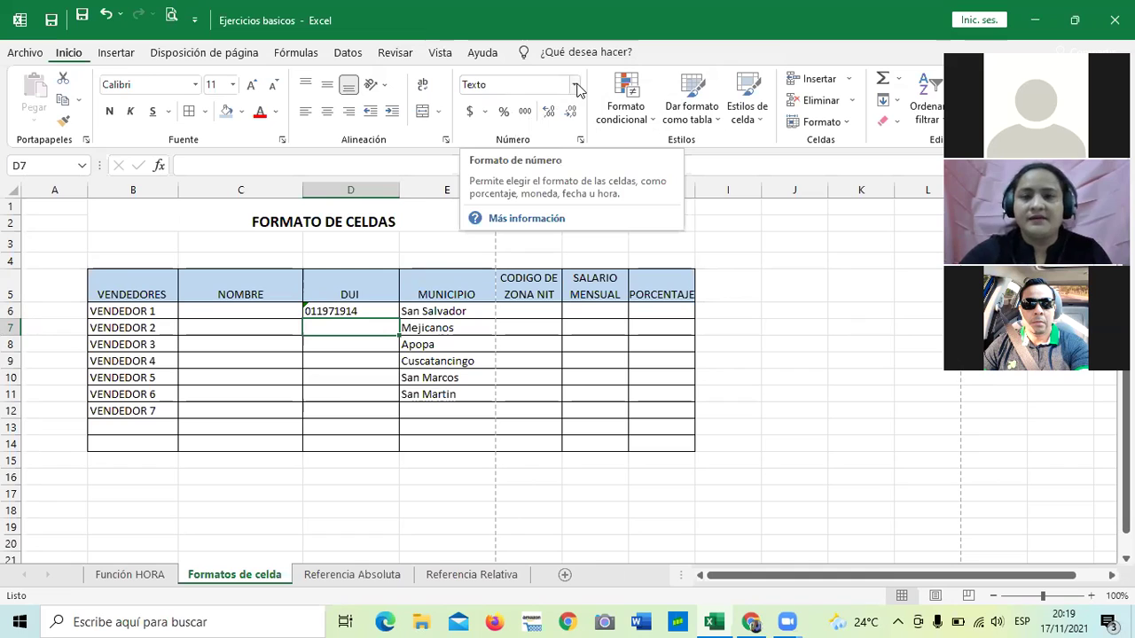
{"action": "left_click", "coordinate": [344, 374]}
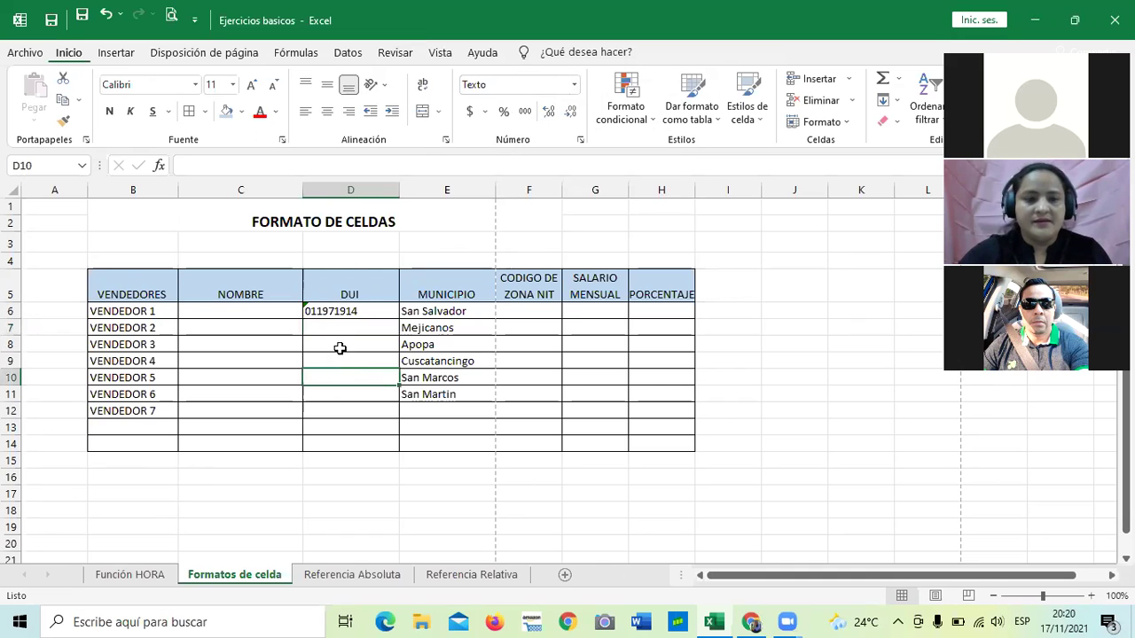
{"action": "left_click", "coordinate": [332, 329]}
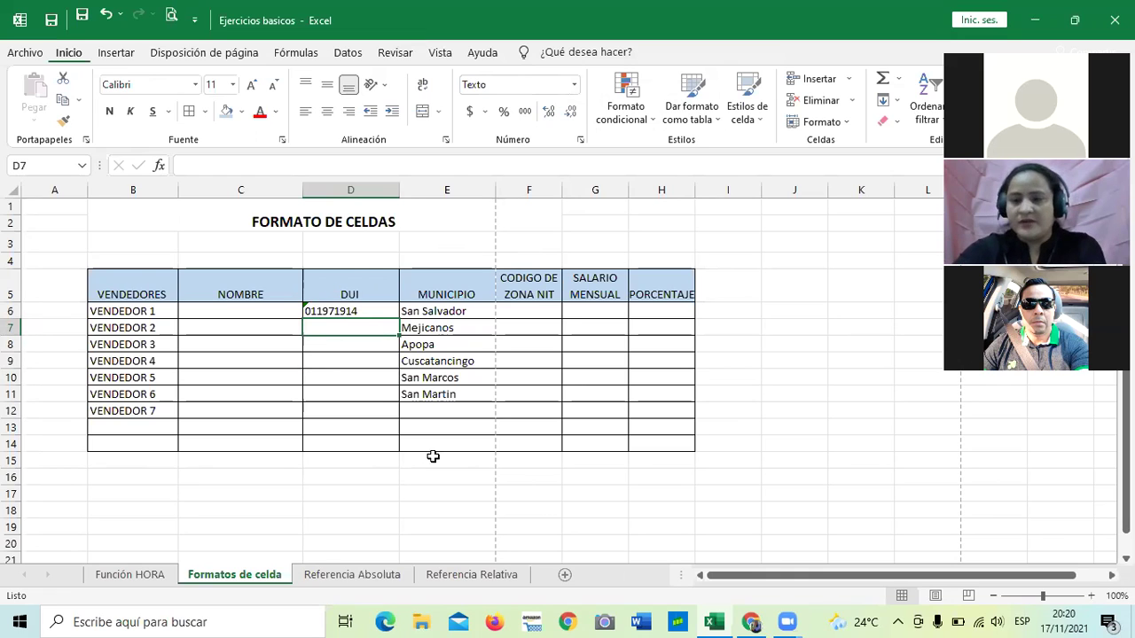
{"action": "left_click", "coordinate": [729, 457]}
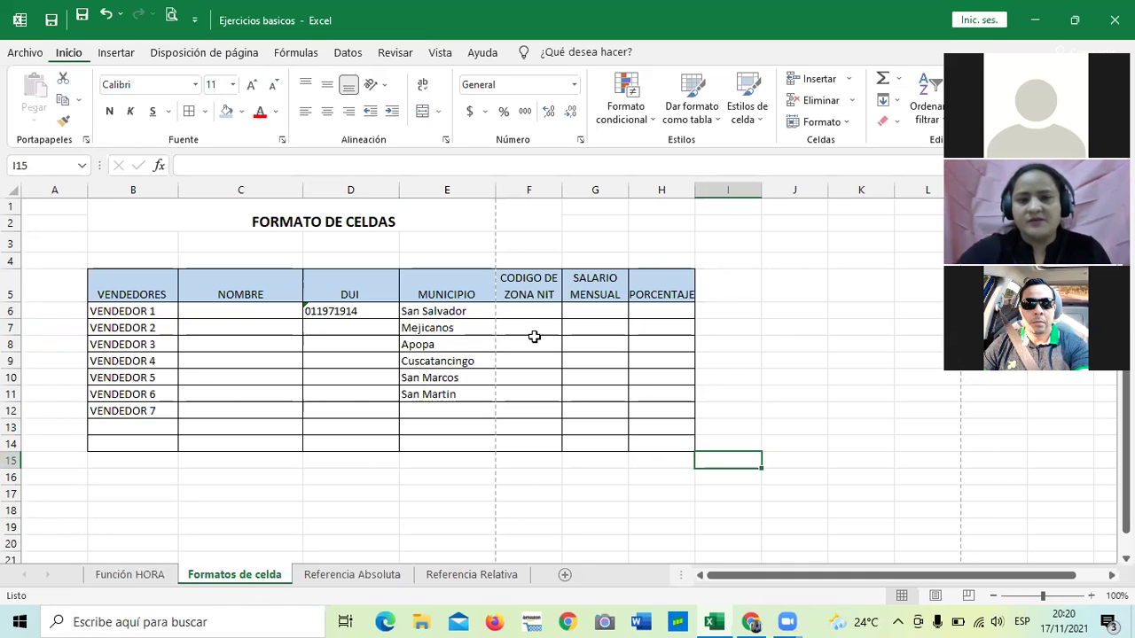
{"action": "left_click", "coordinate": [526, 313]}
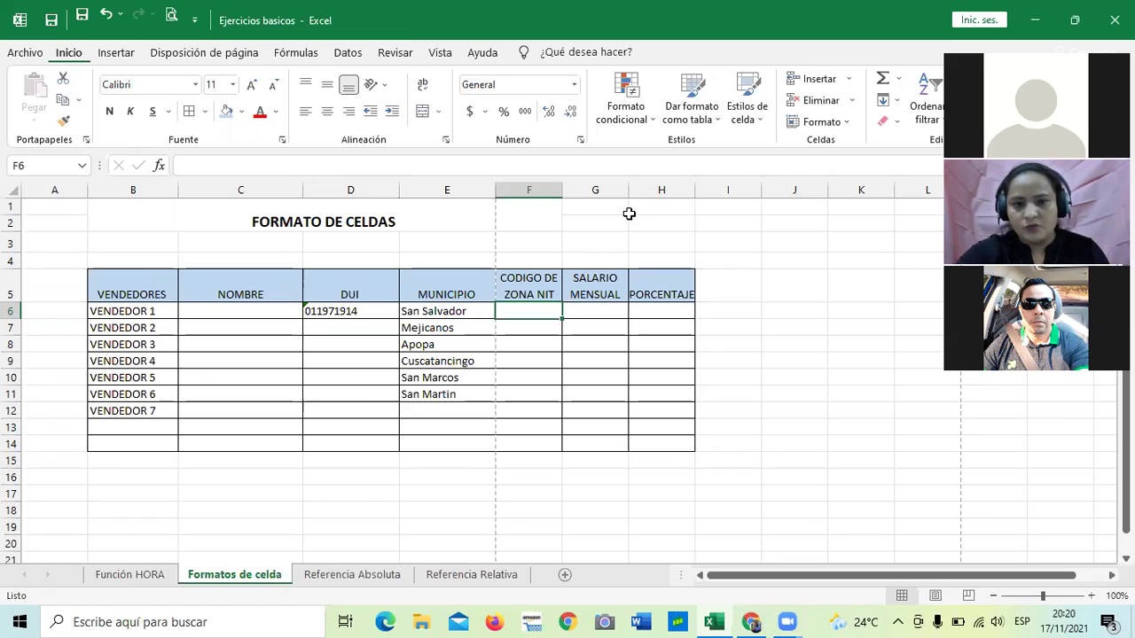
{"action": "left_click", "coordinate": [726, 306]}
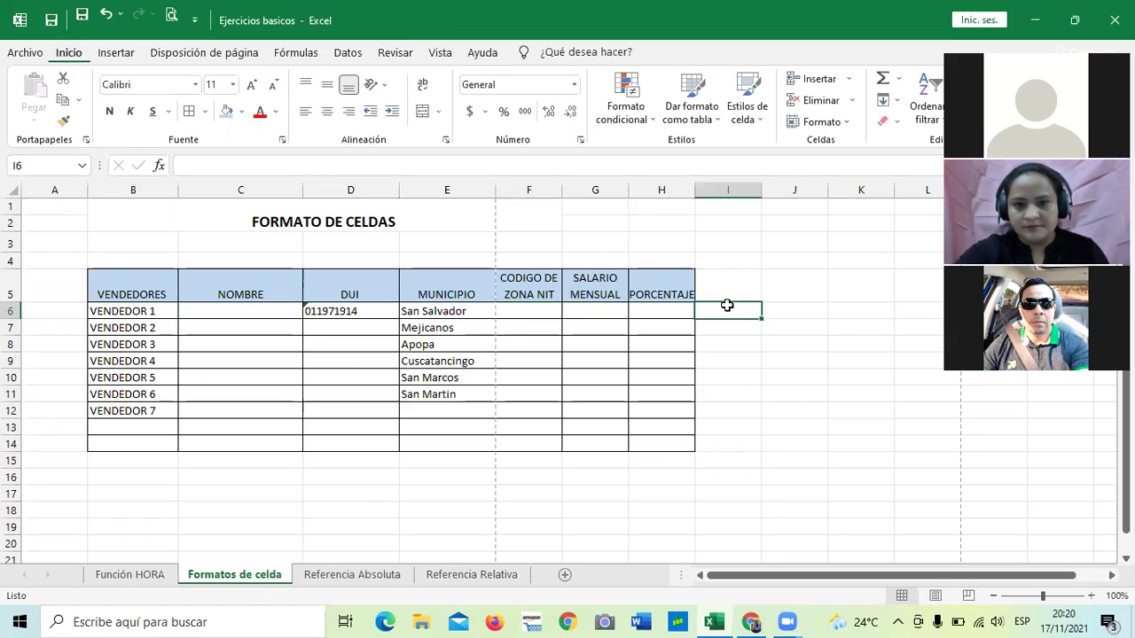
{"action": "left_click", "coordinate": [537, 306]}
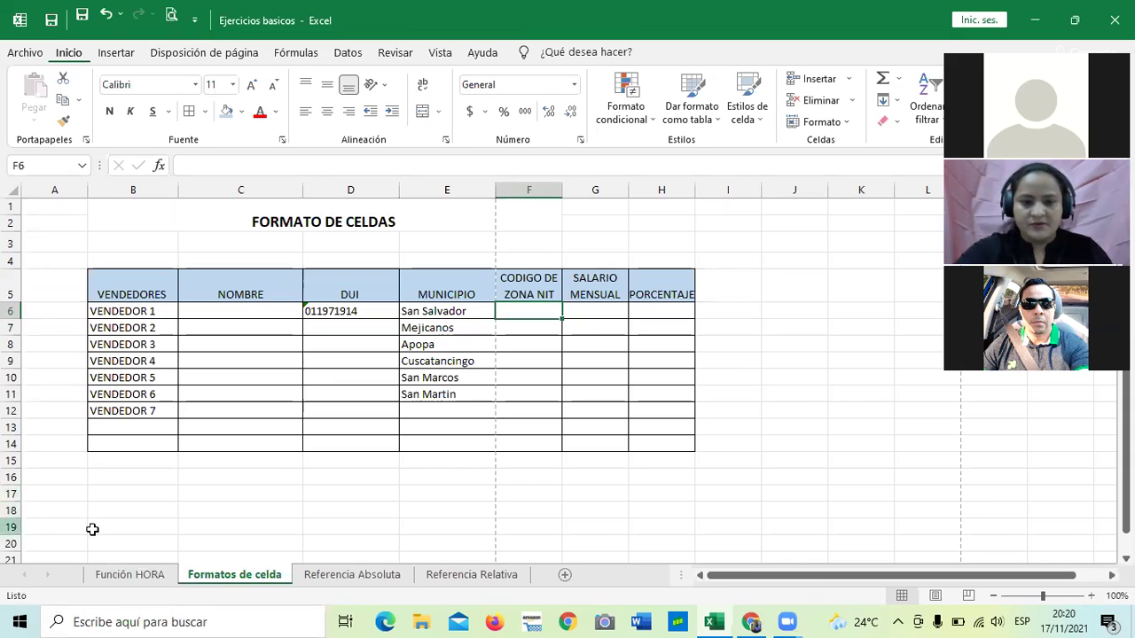
{"action": "left_click", "coordinate": [352, 542]}
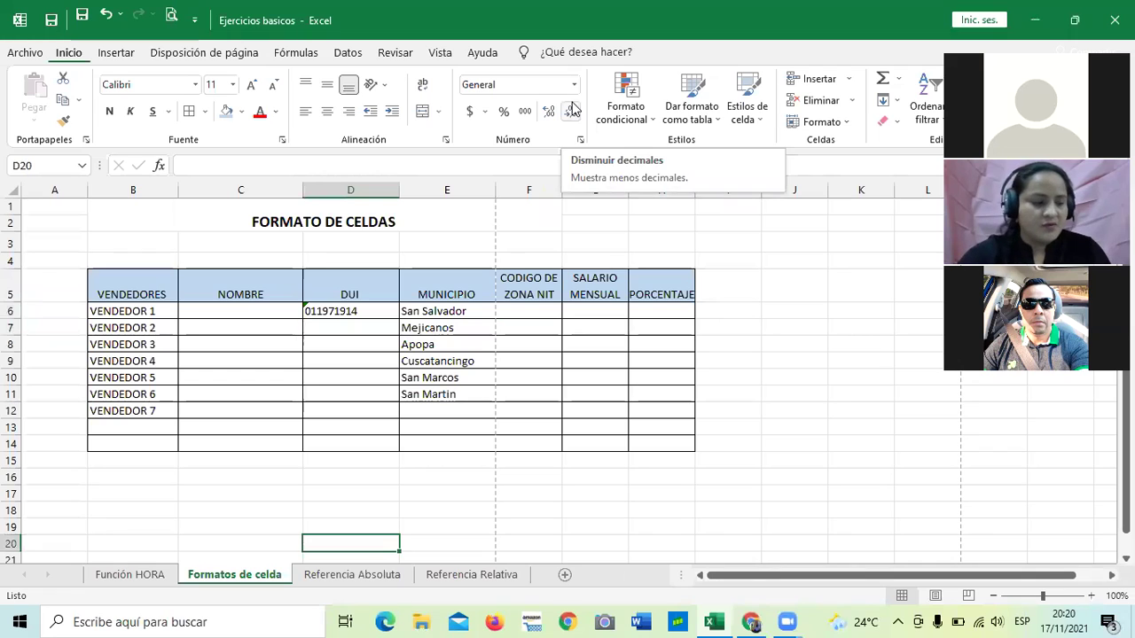
{"action": "left_click", "coordinate": [537, 310]}
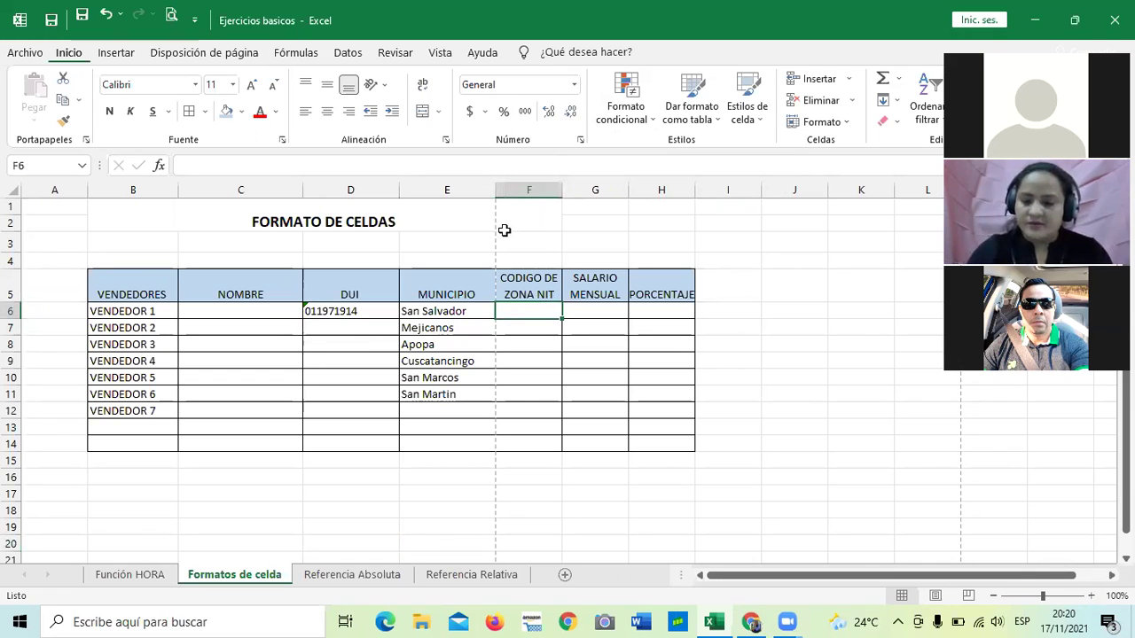
Enter zone code 0614 in F6, which shows as 614 under General format.
{"action": "type", "text": "0614"}
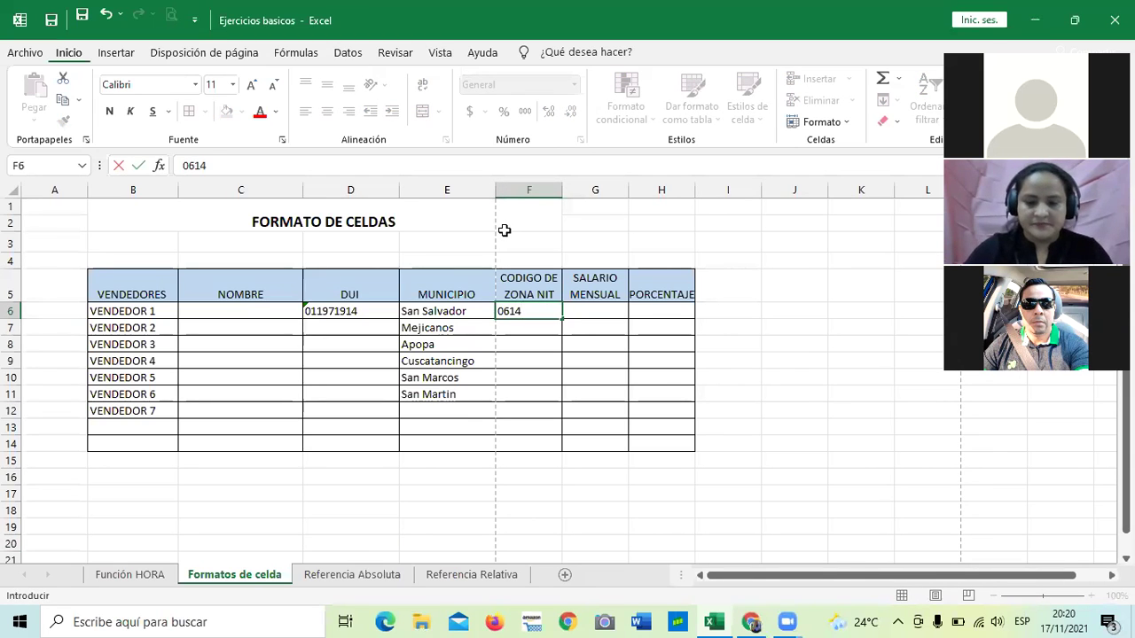
{"action": "key", "text": "Return"}
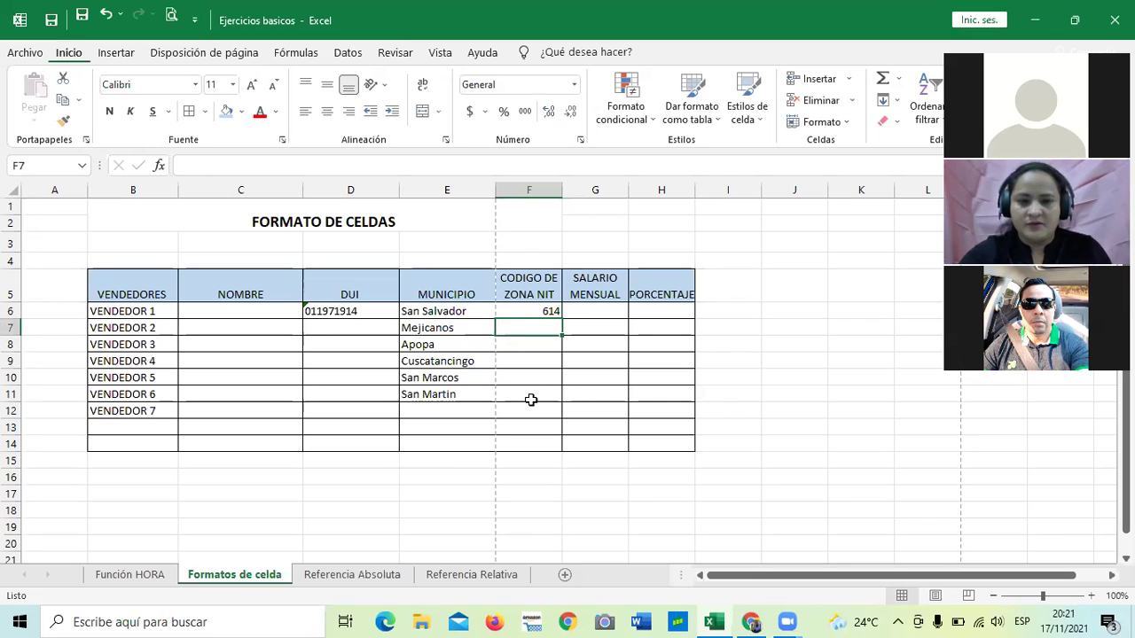
{"action": "left_click", "coordinate": [530, 400]}
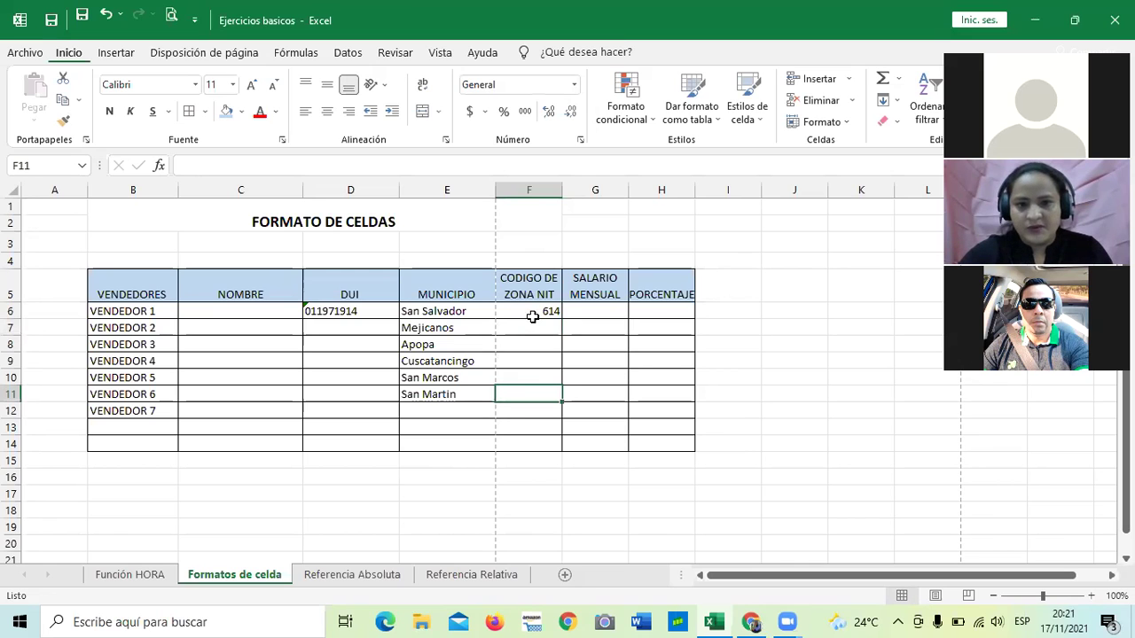
{"action": "left_click", "coordinate": [532, 312]}
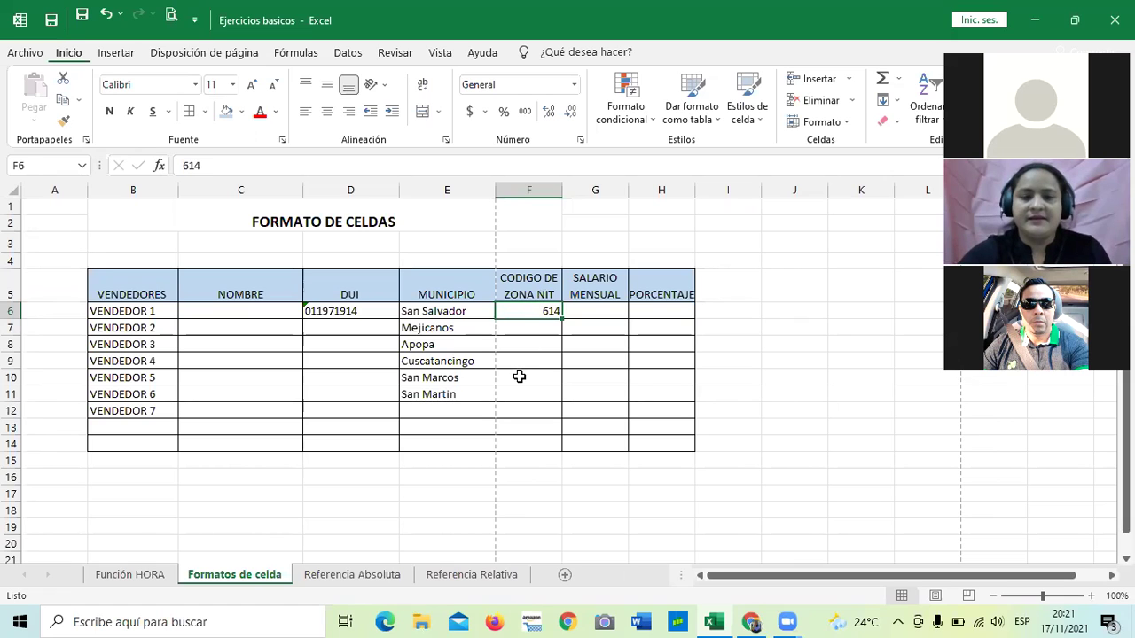
{"action": "left_click", "coordinate": [519, 375]}
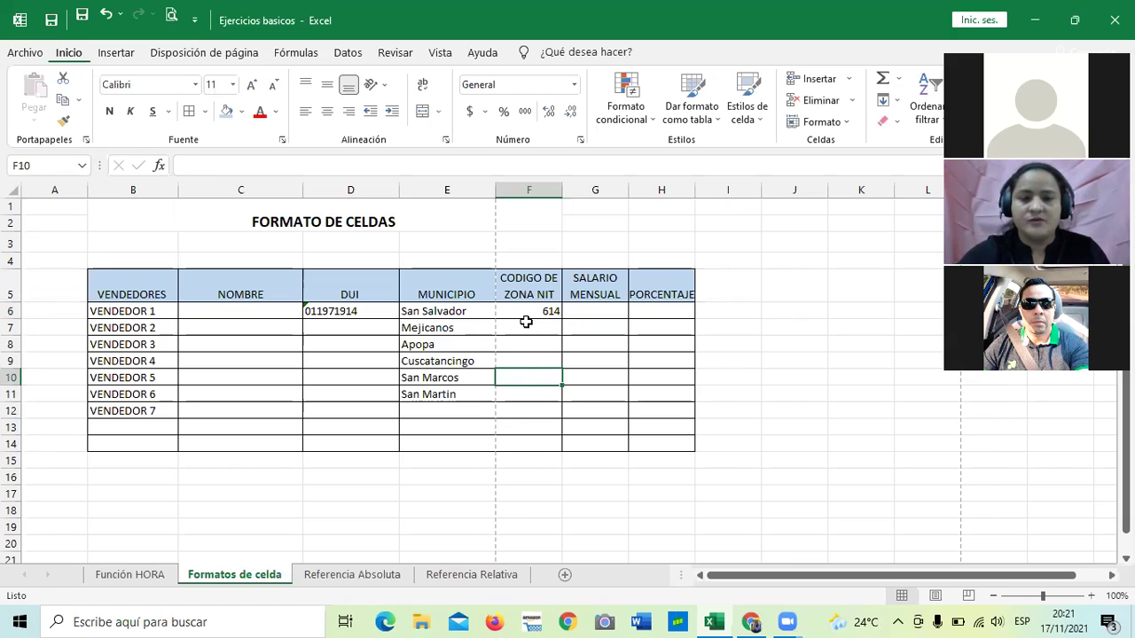
Open the Formato de celdas dialog for cell F6 holding 614, showing its General category.
{"action": "left_click_drag", "start_coordinate": [525, 310], "coordinate": [535, 398]}
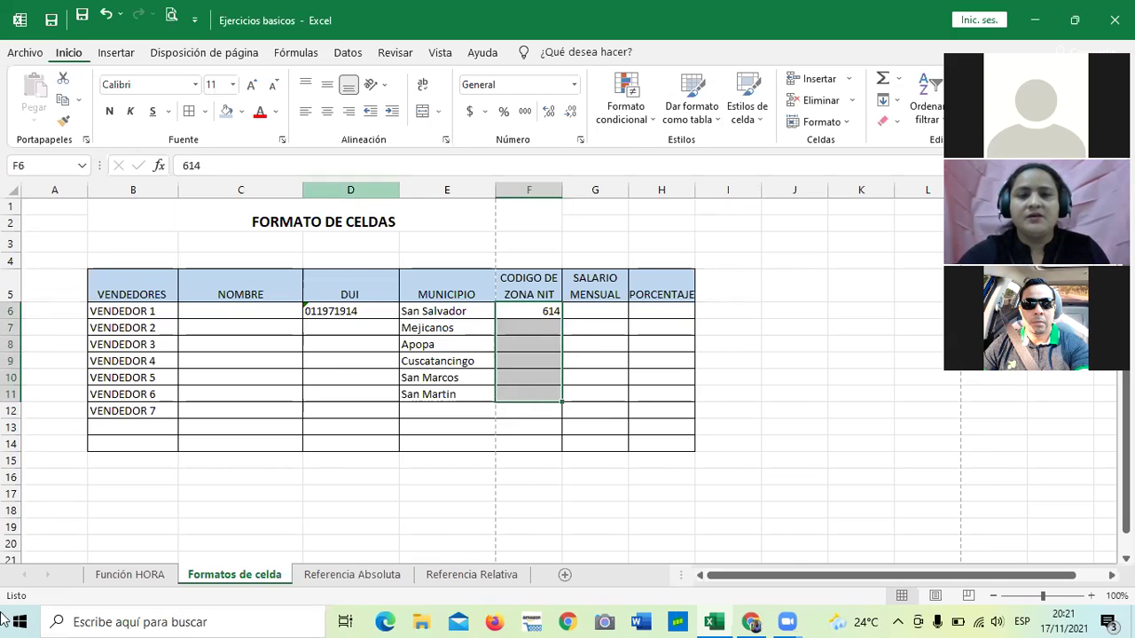
{"action": "left_click", "coordinate": [575, 86]}
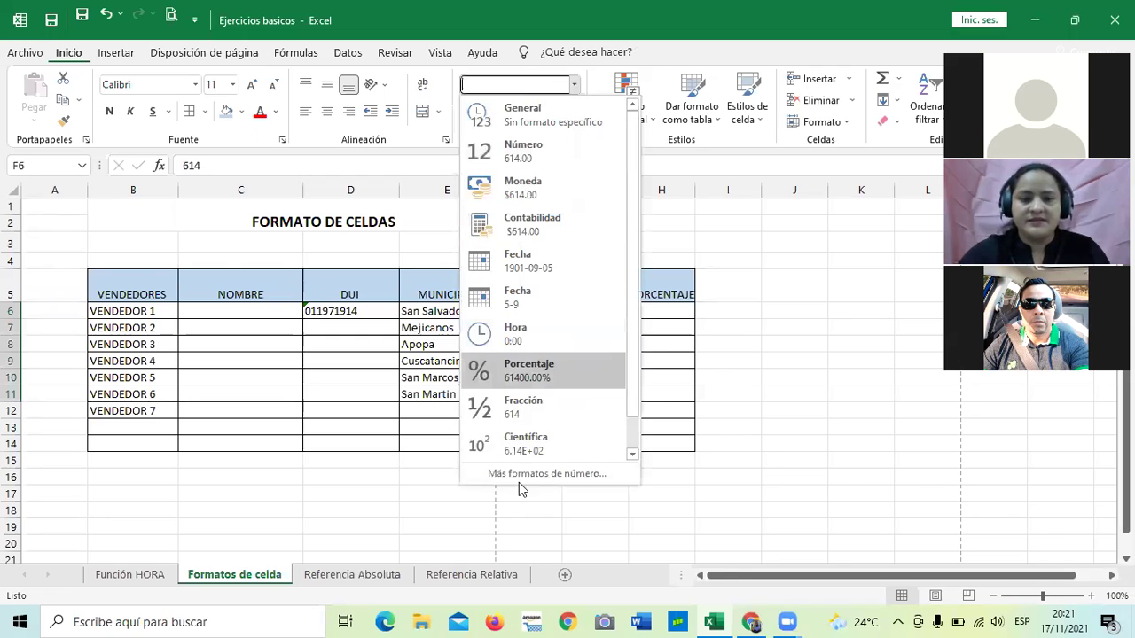
{"action": "left_click", "coordinate": [760, 299]}
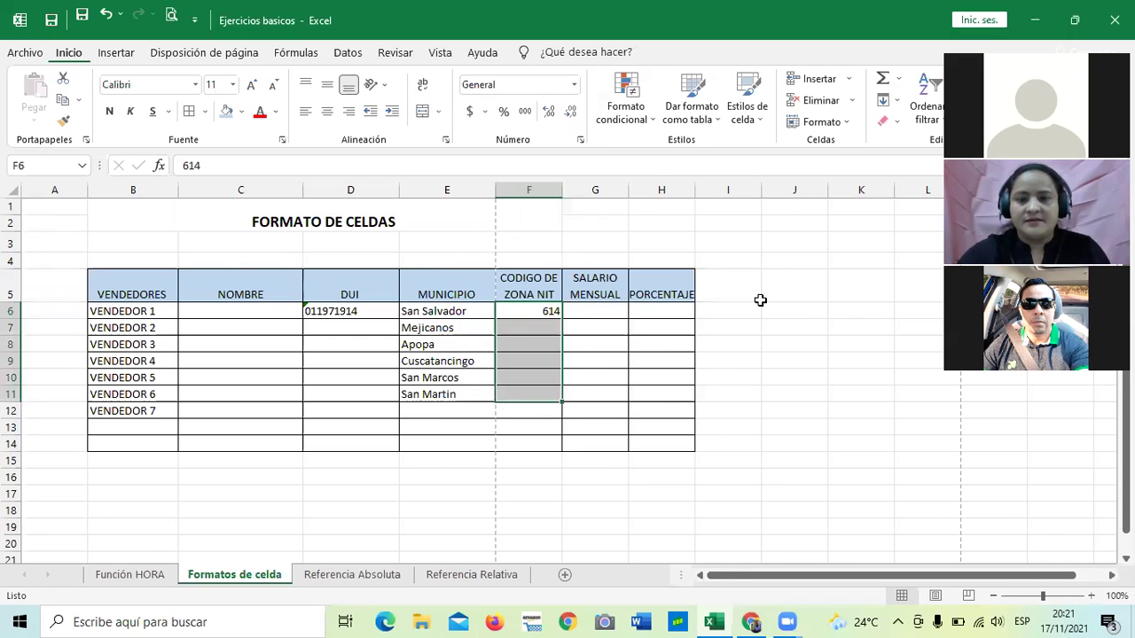
{"action": "left_click", "coordinate": [756, 289]}
{"action": "left_click", "coordinate": [522, 307]}
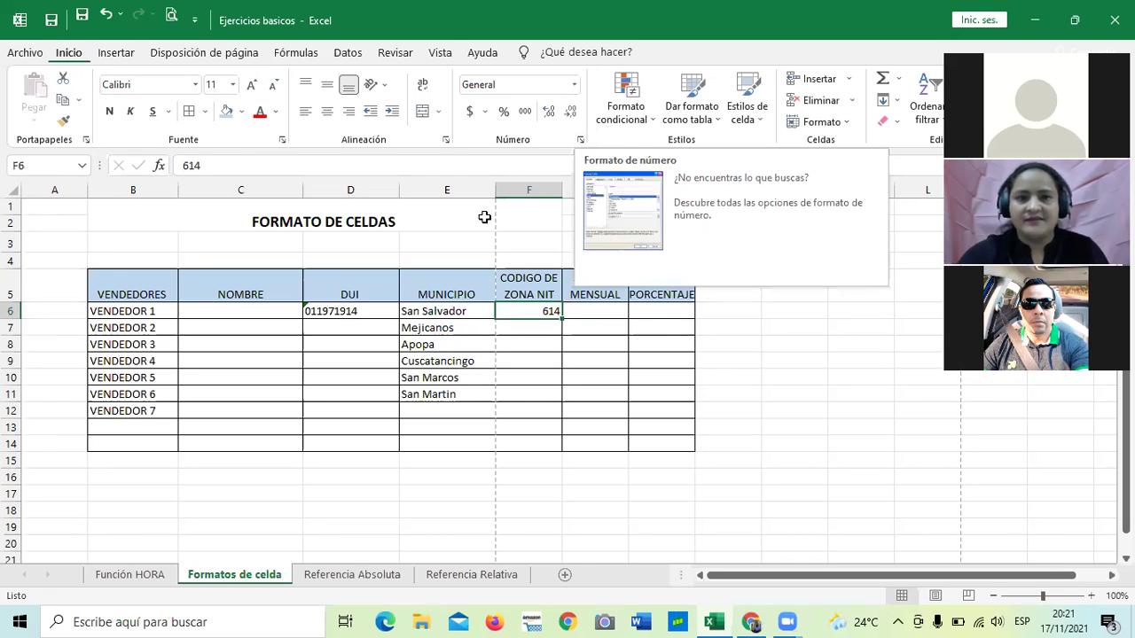
{"action": "left_click", "coordinate": [754, 282]}
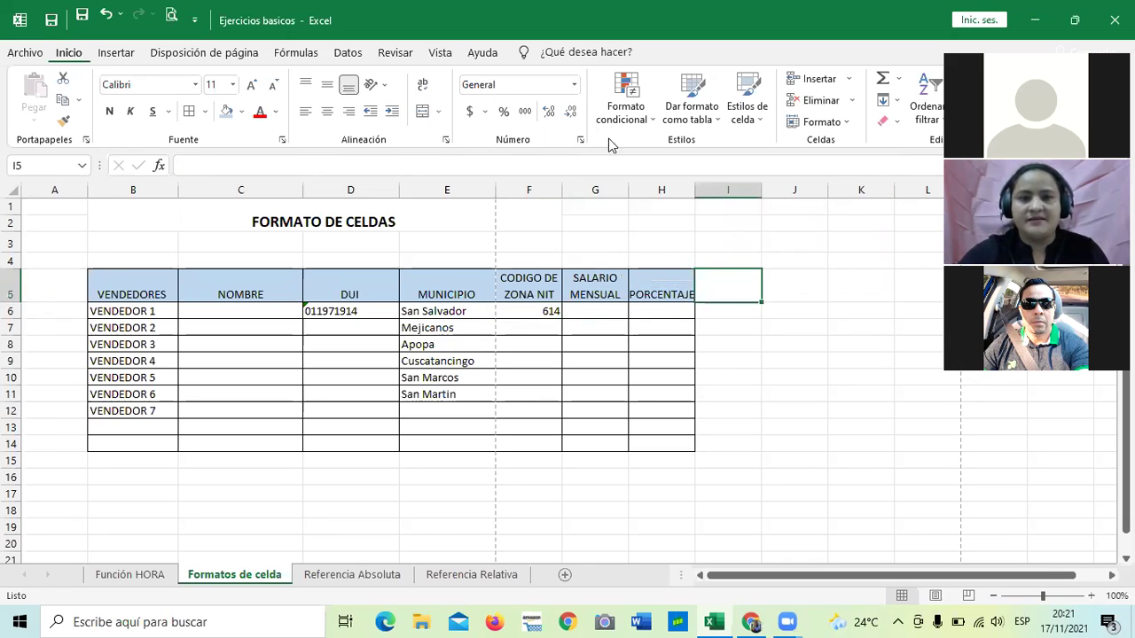
{"action": "left_click", "coordinate": [535, 310]}
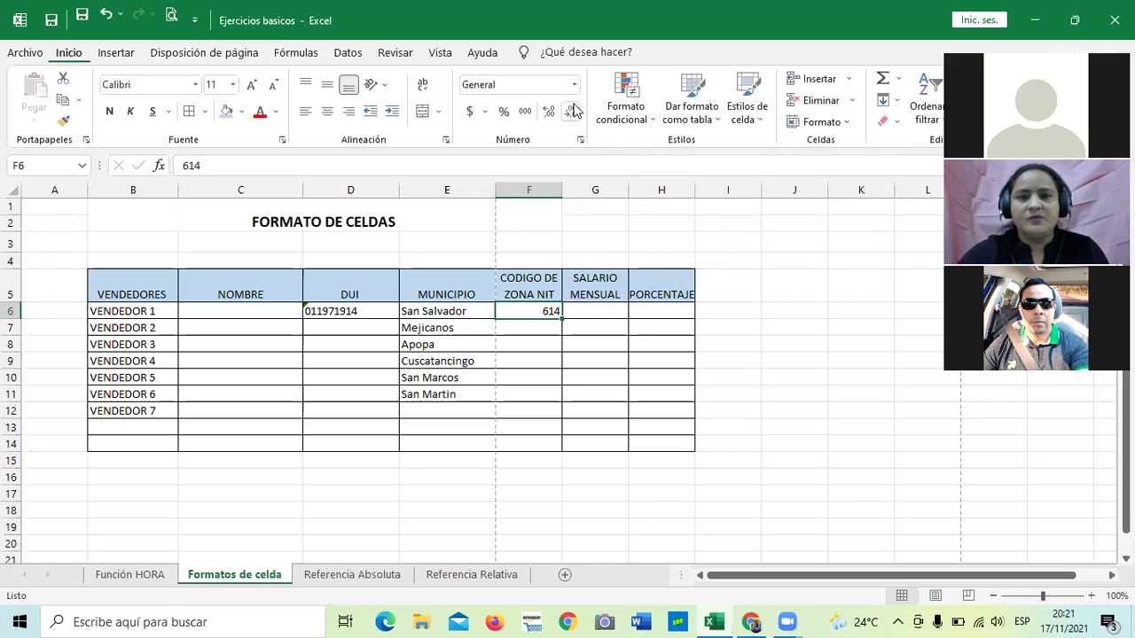
{"action": "left_click", "coordinate": [579, 142]}
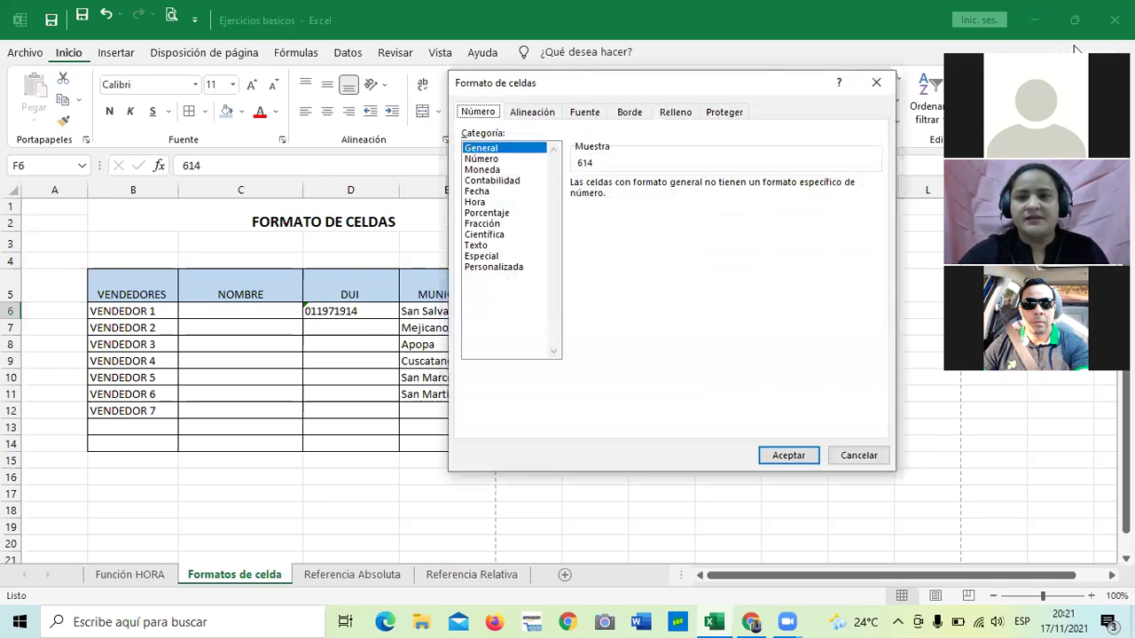
Give F6 the Texto format via Más formatos de número and clear its 614 value.
{"action": "left_click", "coordinate": [878, 84]}
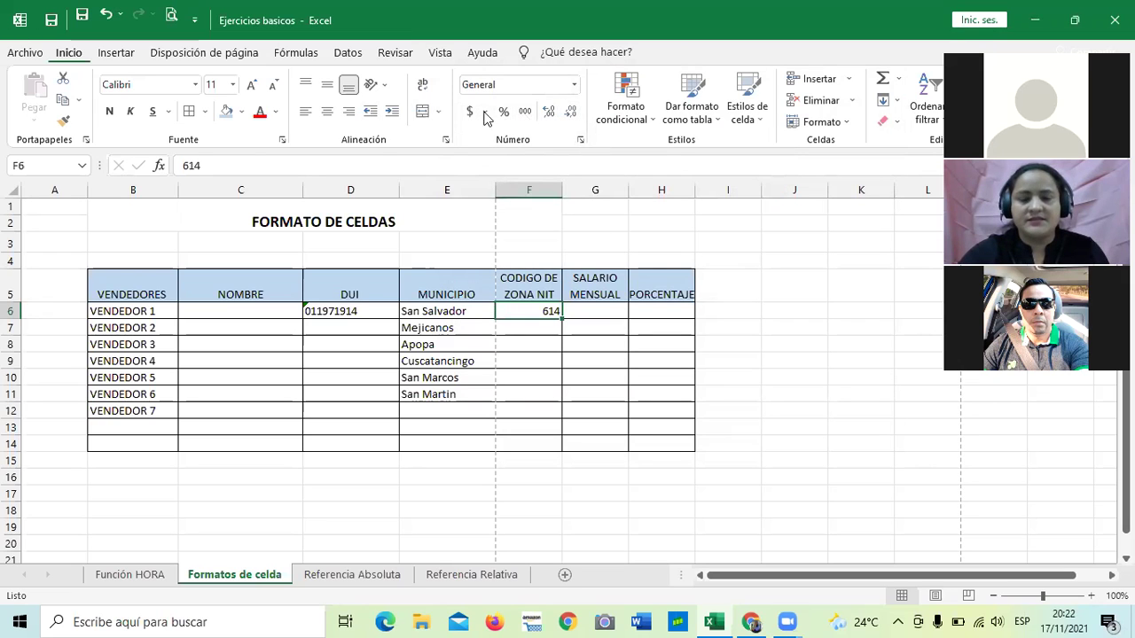
{"action": "left_click", "coordinate": [574, 84]}
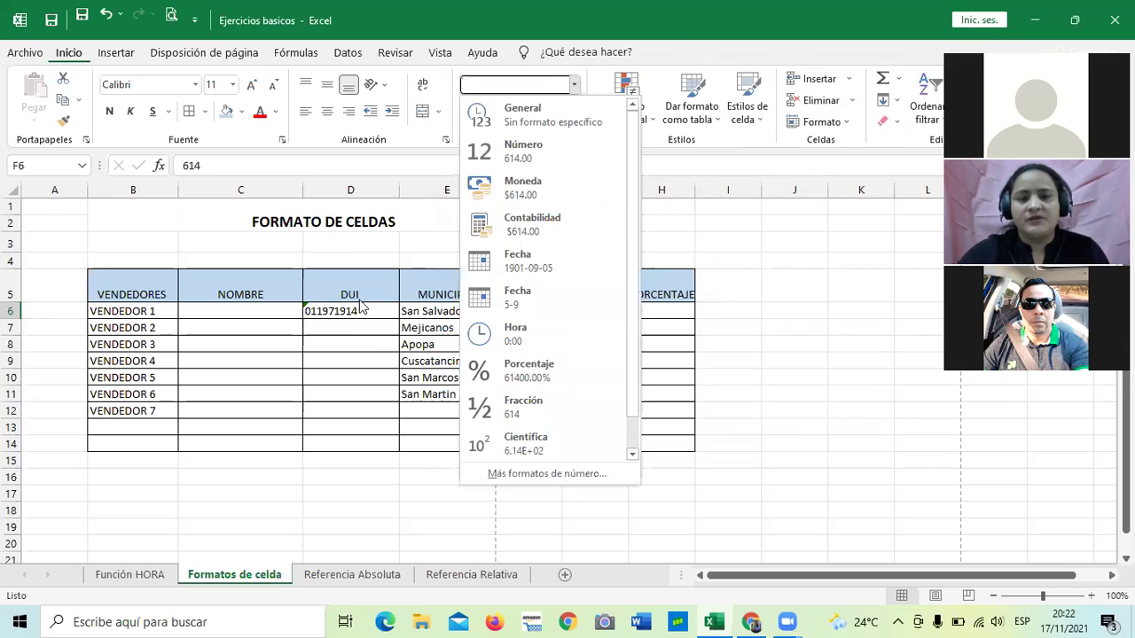
{"action": "left_click", "coordinate": [507, 475]}
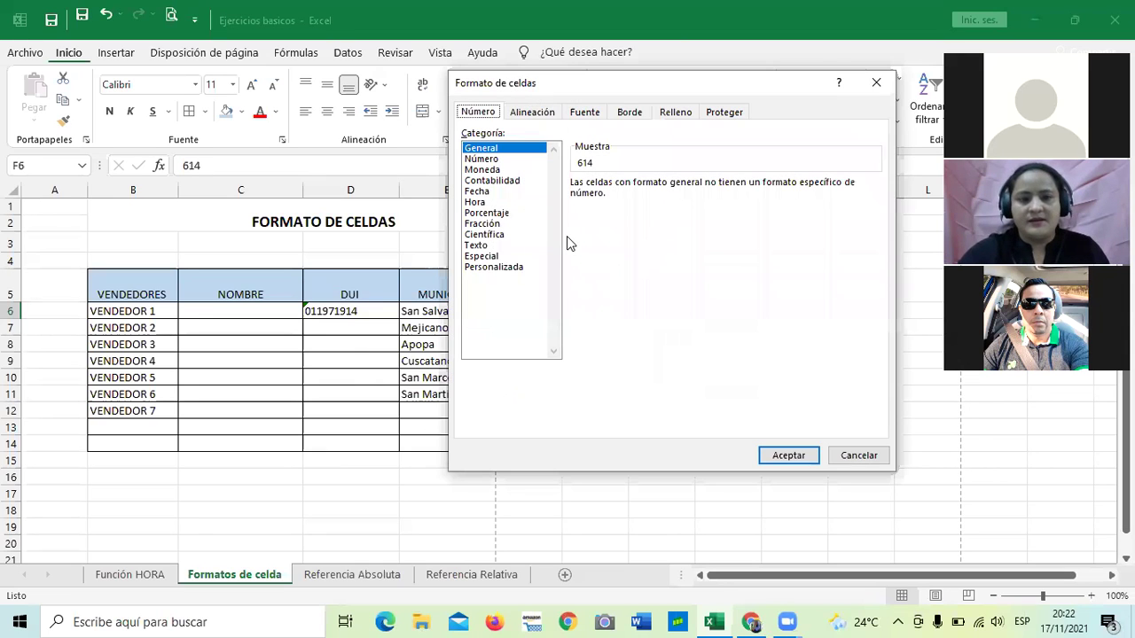
{"action": "left_click", "coordinate": [477, 245]}
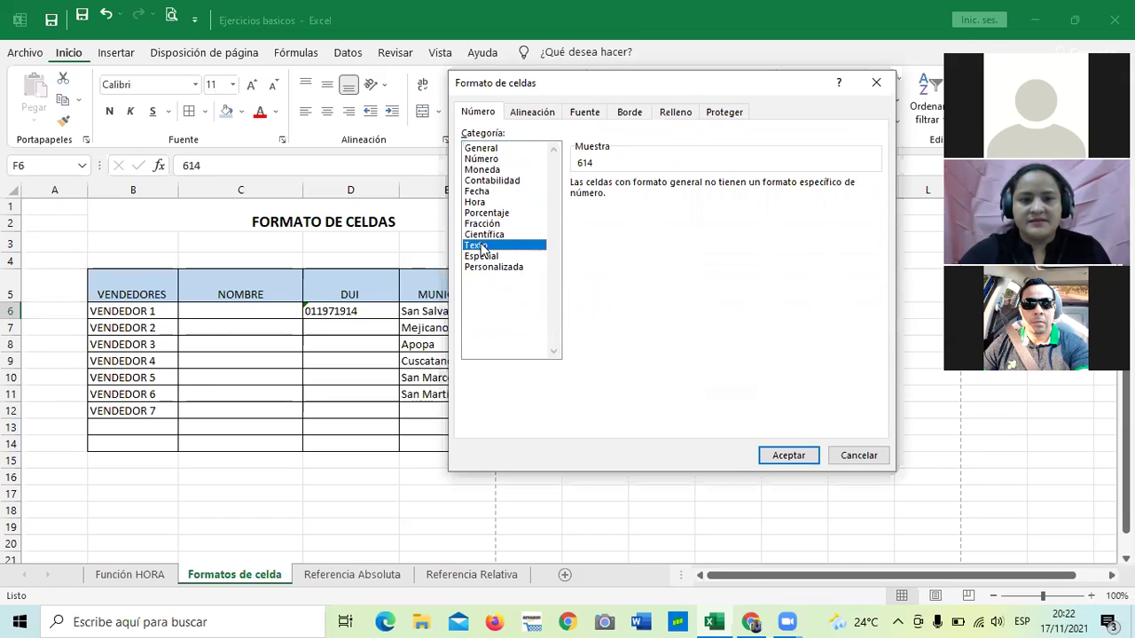
{"action": "double_click", "coordinate": [792, 459]}
{"action": "left_click", "coordinate": [527, 307]}
{"action": "key", "text": "BackSpace"}
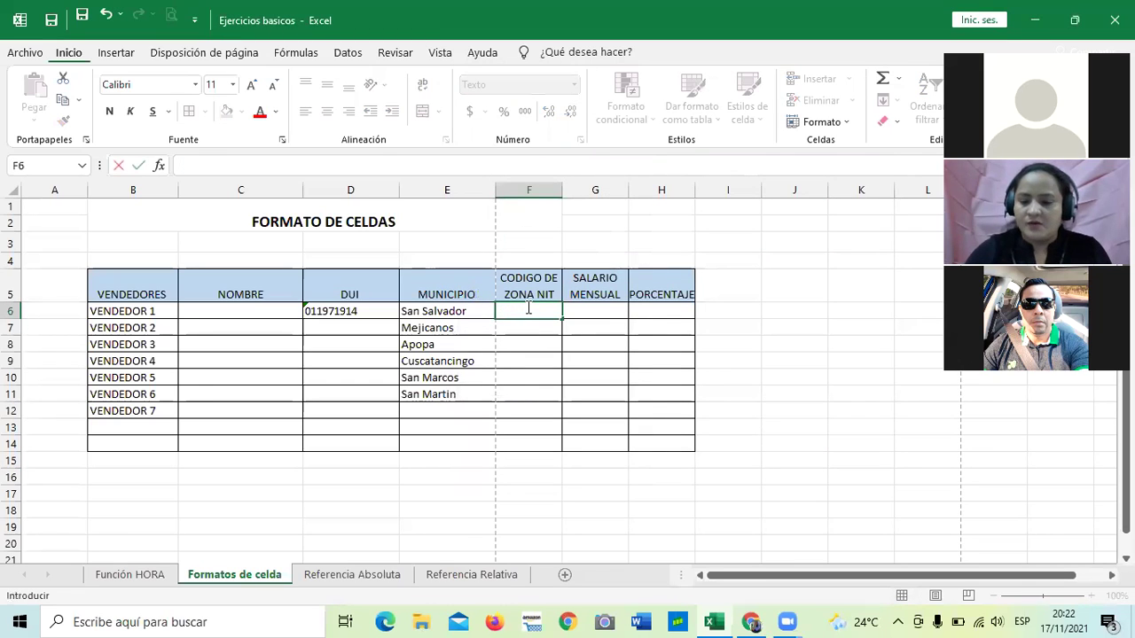
Enter 0614 in F6 and 0608 in F7, then compare their stored values.
{"action": "type", "text": "0614"}
{"action": "key", "text": "Return"}
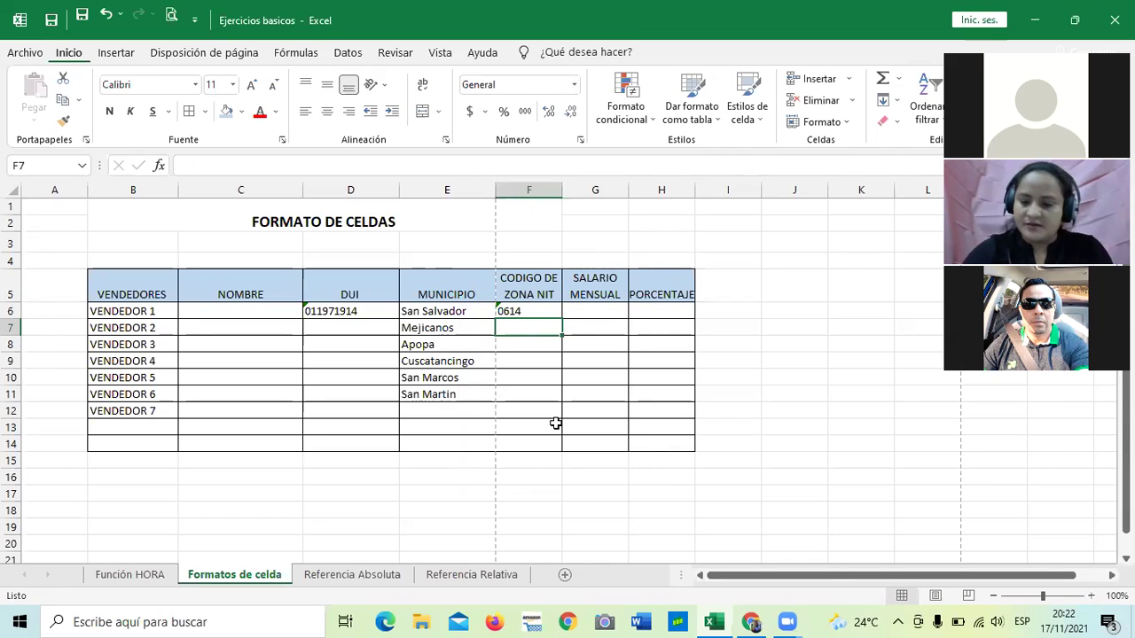
{"action": "type", "text": "0608"}
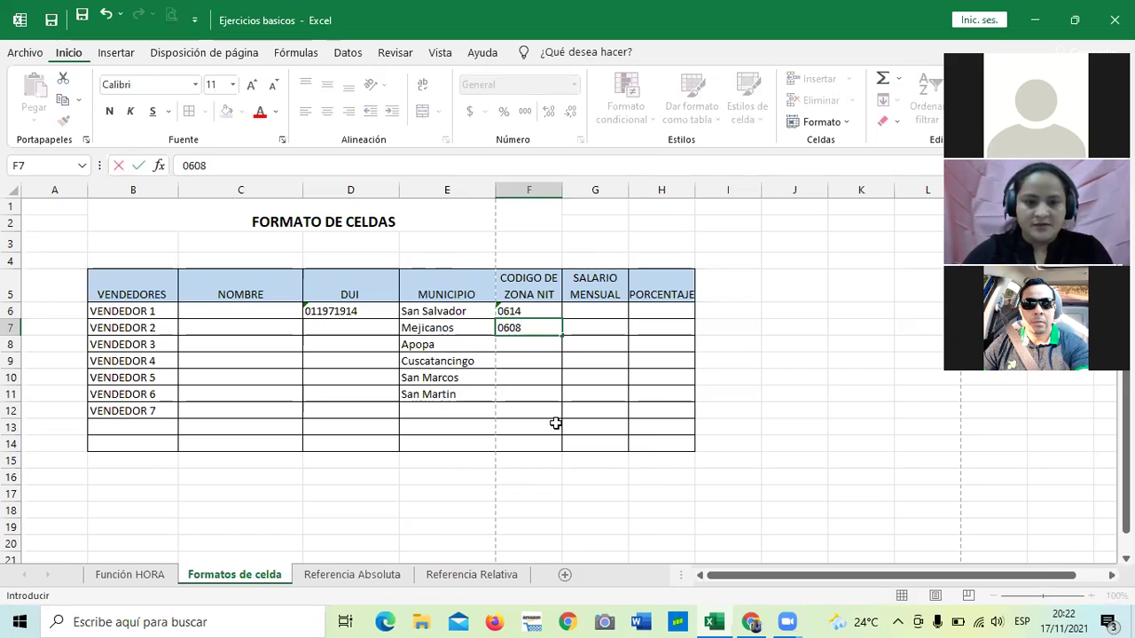
{"action": "key", "text": "Return"}
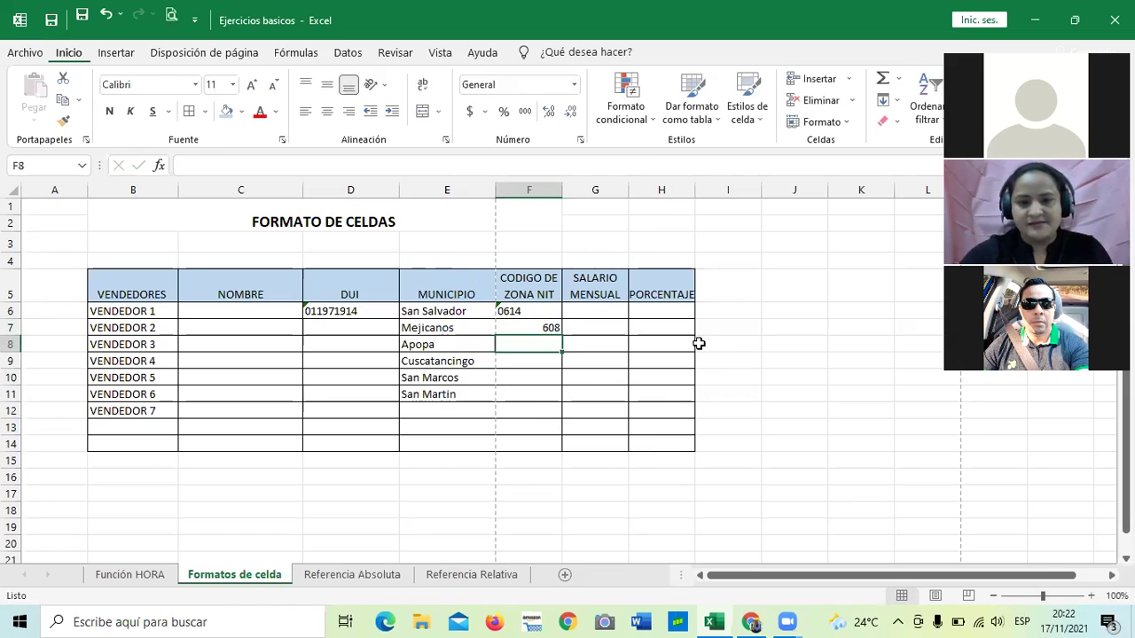
{"action": "left_click", "coordinate": [534, 310]}
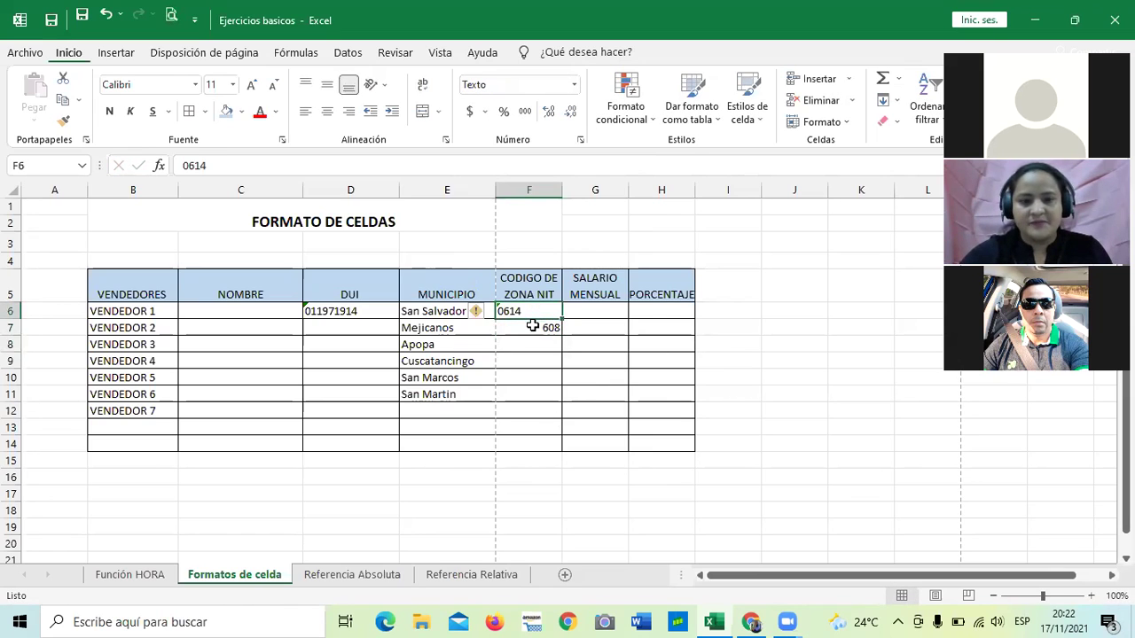
{"action": "left_click", "coordinate": [532, 326]}
Select the zone code cells F6 through F14.
{"action": "left_click_drag", "start_coordinate": [520, 324], "coordinate": [515, 394]}
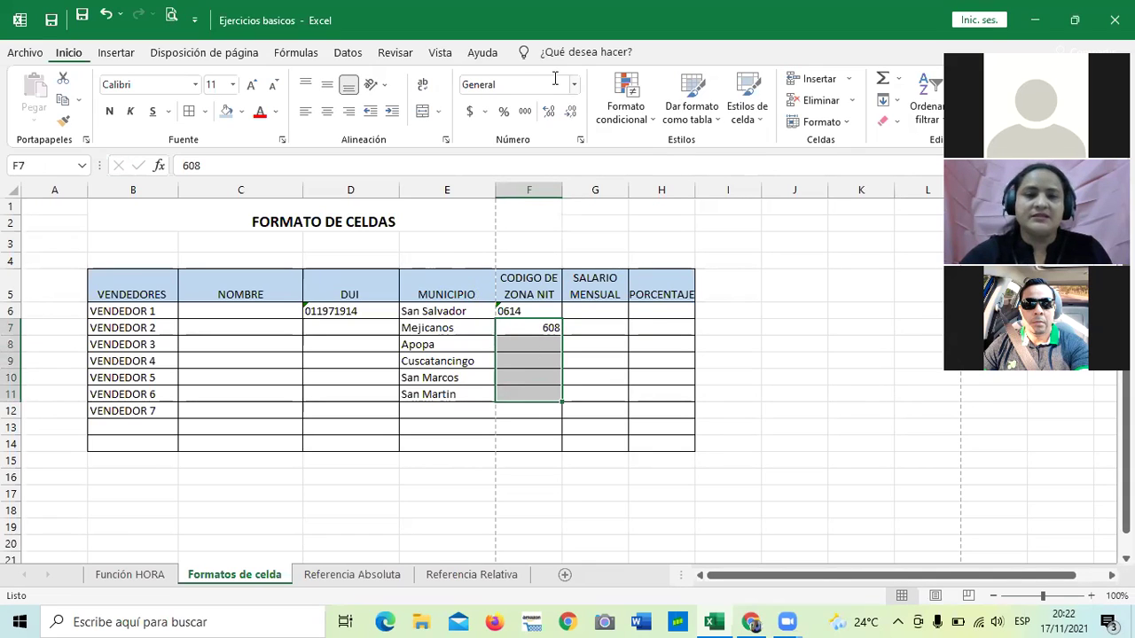
{"action": "left_click", "coordinate": [702, 261]}
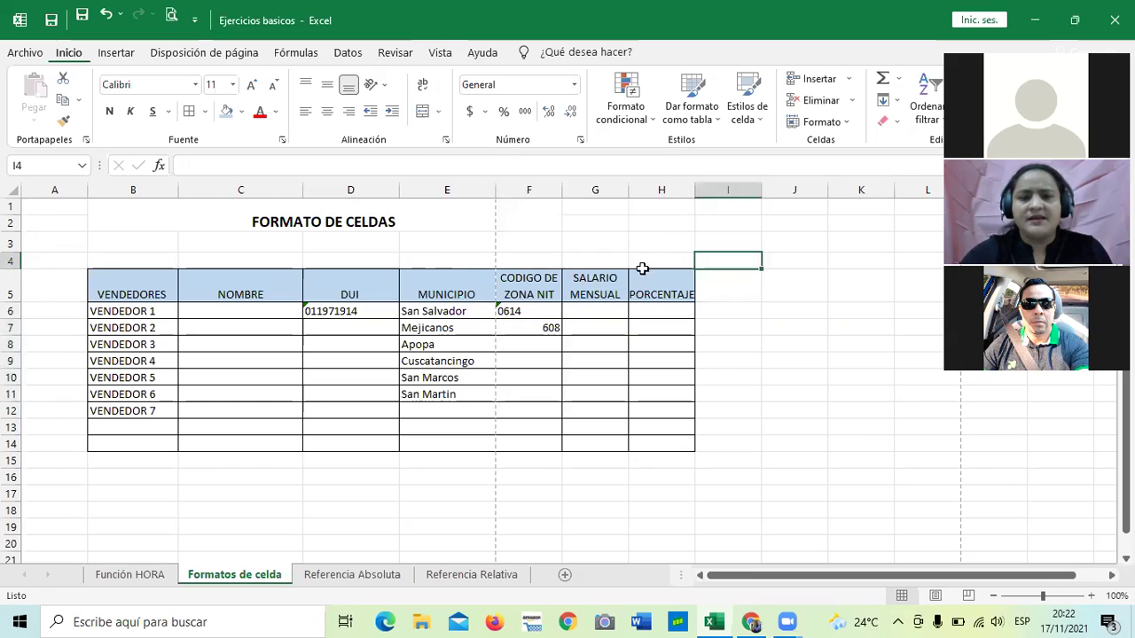
{"action": "left_click", "coordinate": [535, 187]}
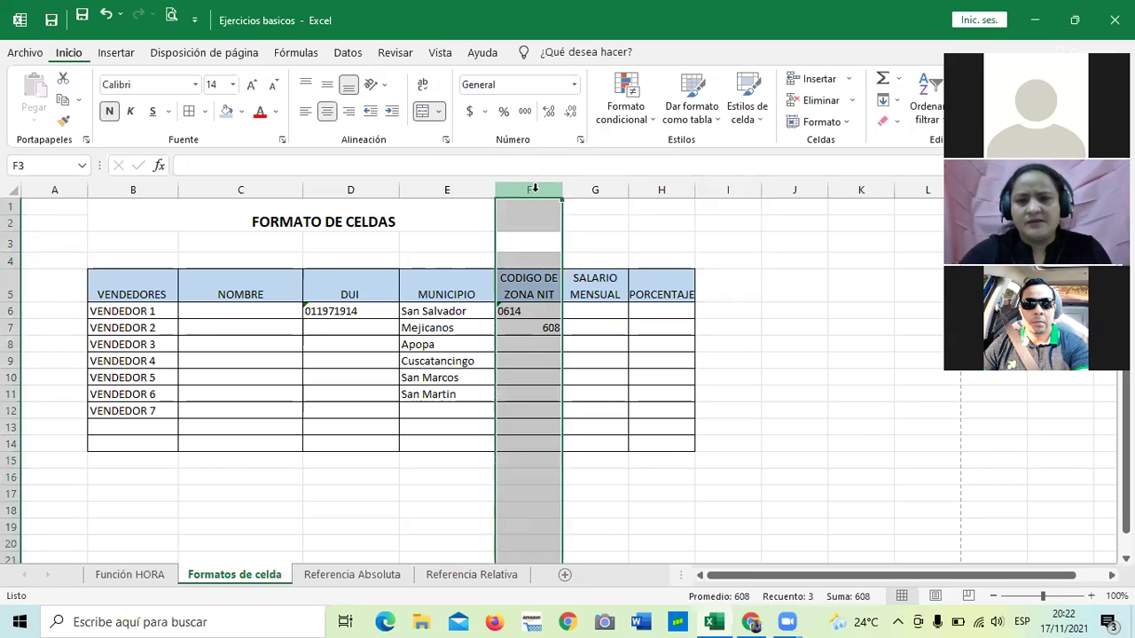
{"action": "left_click", "coordinate": [706, 513]}
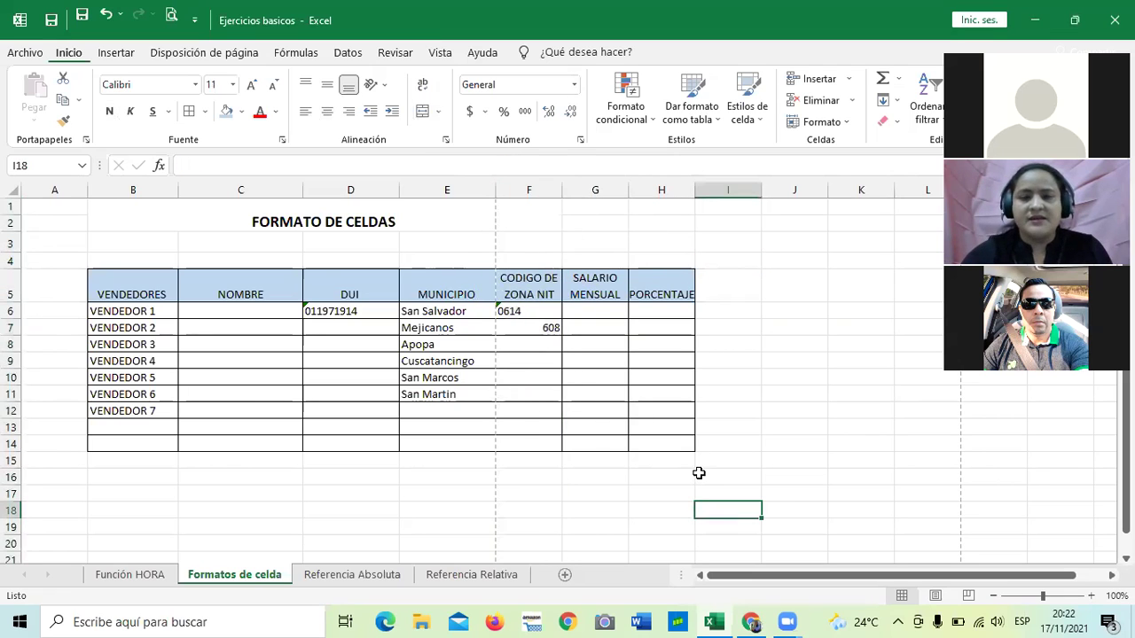
{"action": "left_click", "coordinate": [600, 496]}
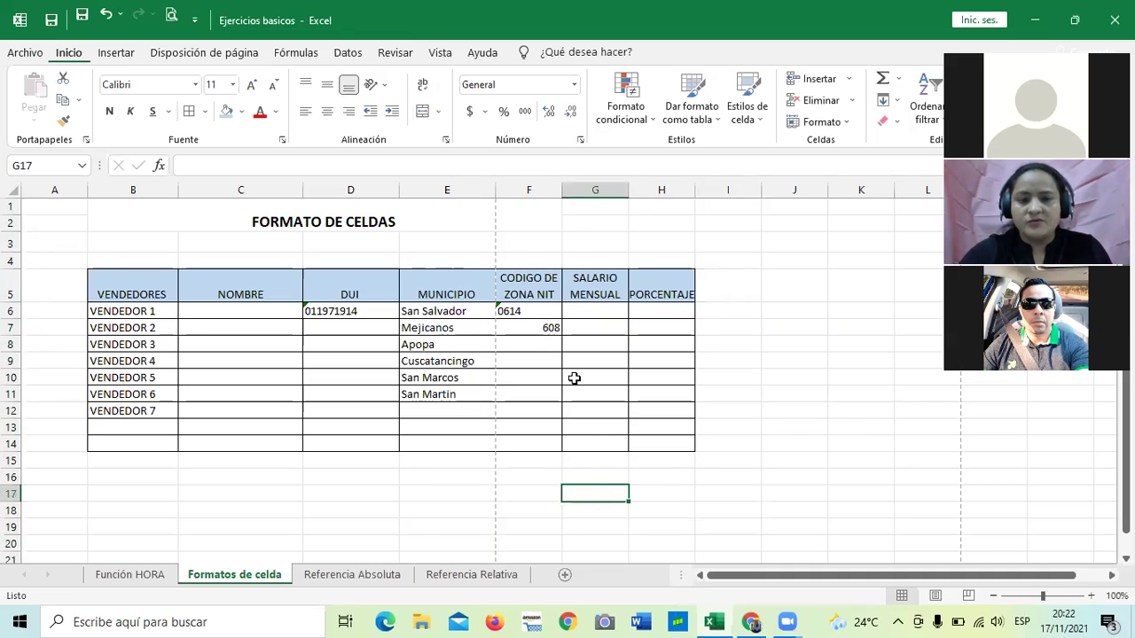
{"action": "left_click_drag", "start_coordinate": [542, 312], "coordinate": [537, 425]}
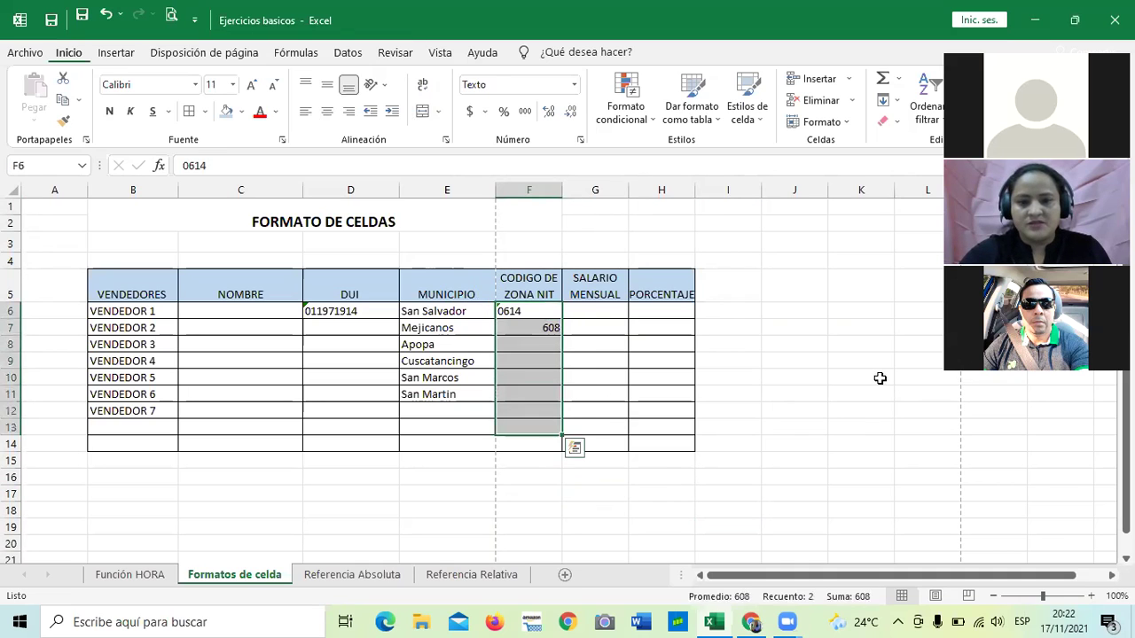
{"action": "left_click", "coordinate": [873, 378]}
{"action": "left_click_drag", "start_coordinate": [537, 313], "coordinate": [544, 440]}
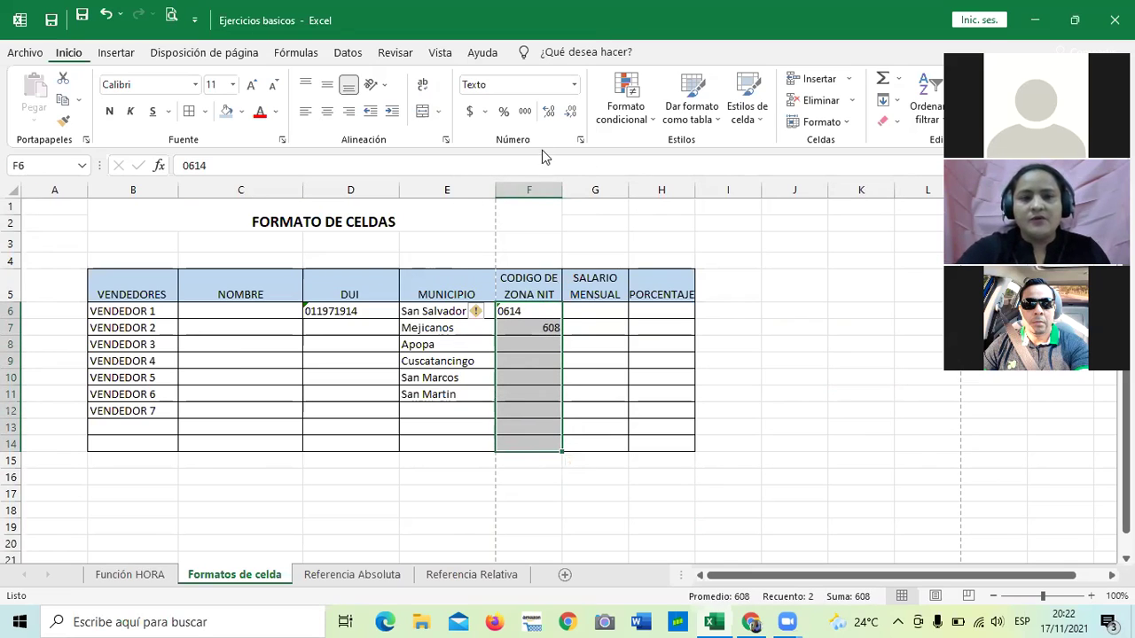
Apply the Texto format to F6:F14 via Más formatos de número, then check F7's 608.
{"action": "left_click", "coordinate": [574, 85]}
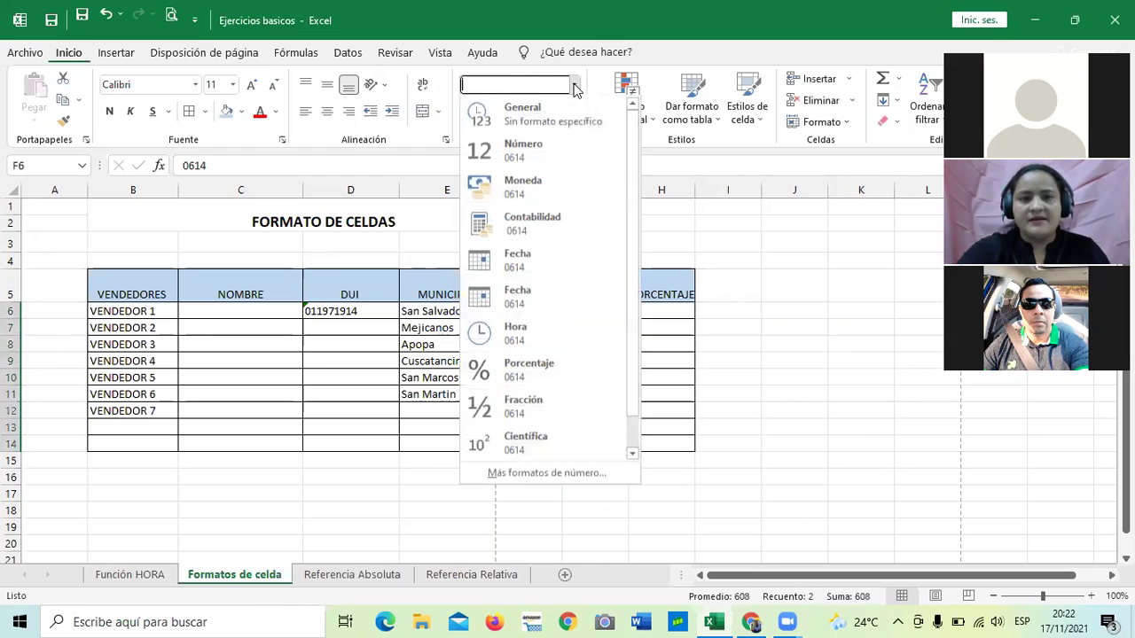
{"action": "left_click", "coordinate": [515, 472]}
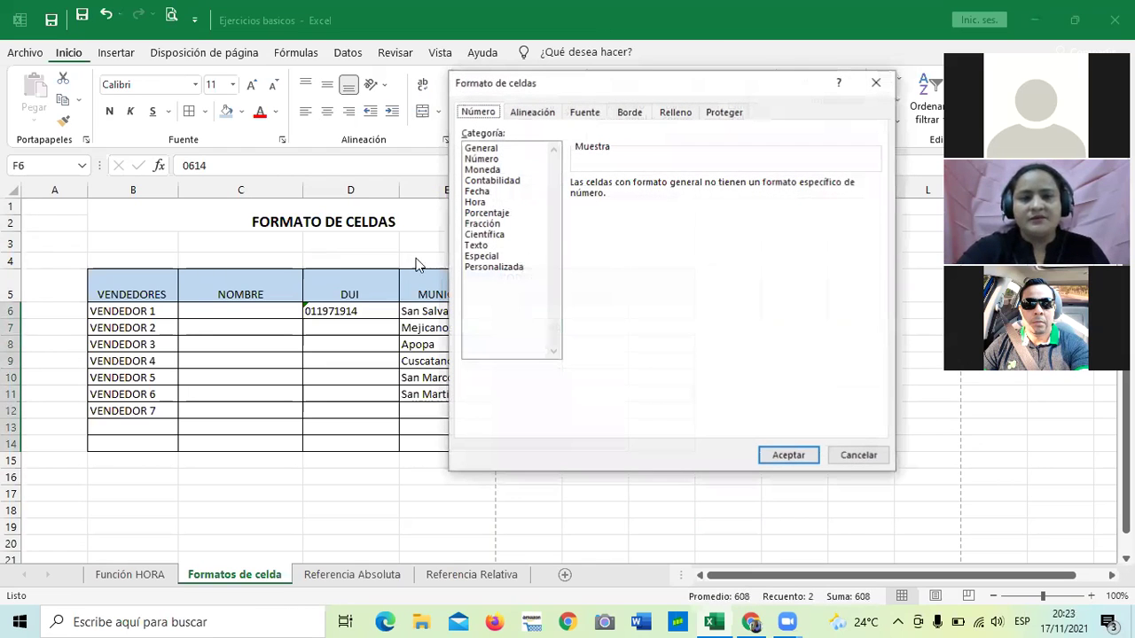
{"action": "left_click", "coordinate": [476, 245]}
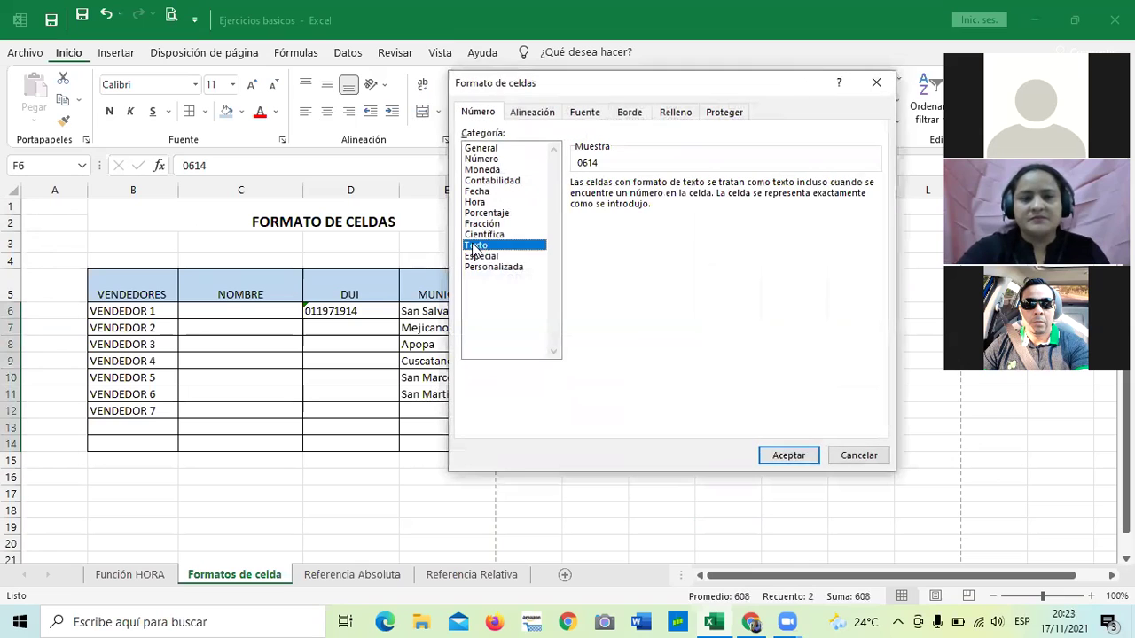
{"action": "left_click", "coordinate": [789, 458]}
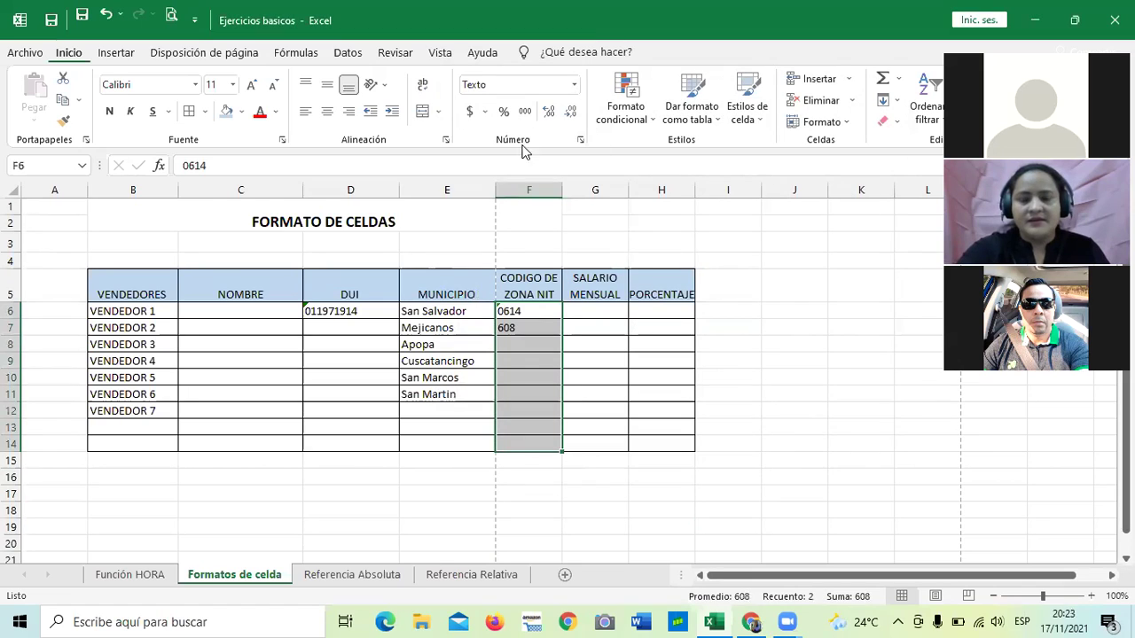
{"action": "left_click", "coordinate": [526, 327]}
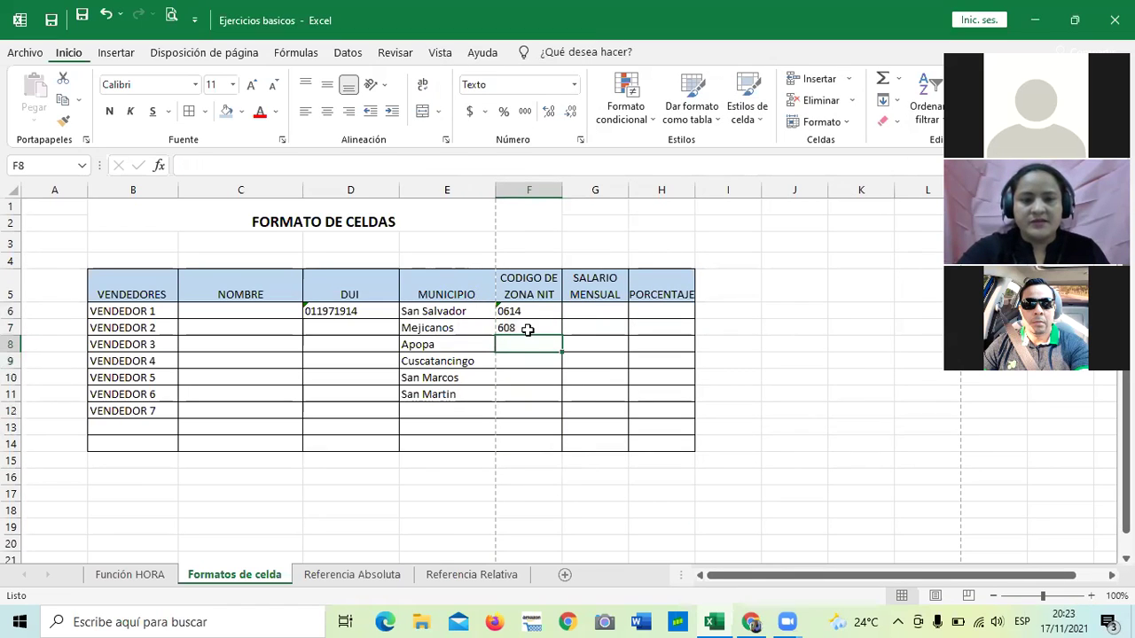
Enter zone codes 0608, 0602 and 0604 in F7 to F9, keeping the leading zeros.
{"action": "key", "text": "BackSpace"}
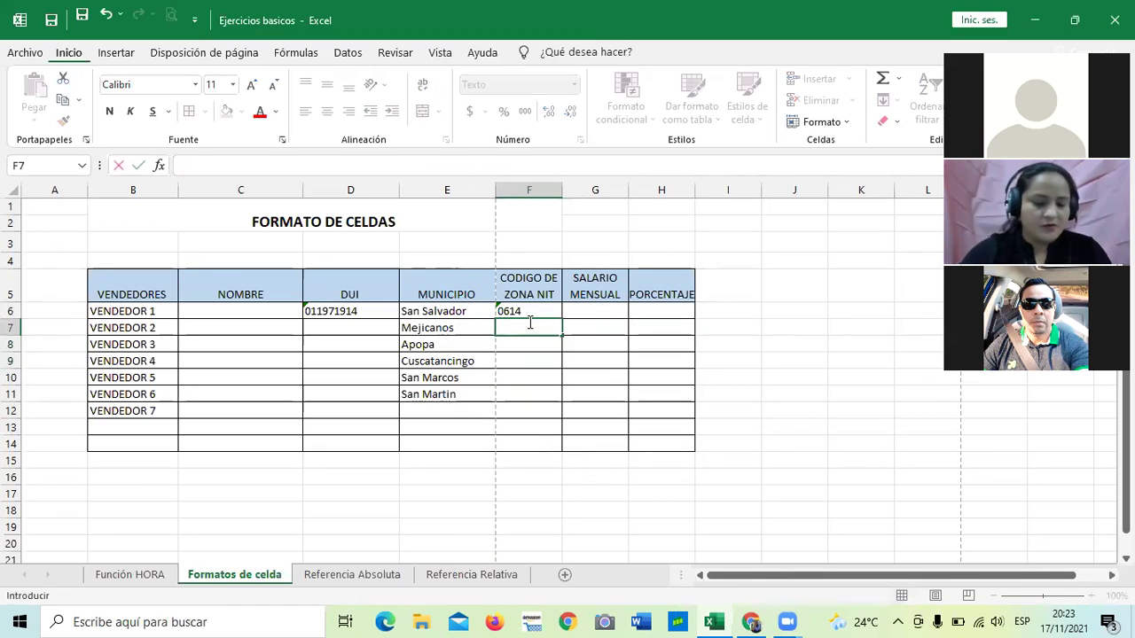
{"action": "type", "text": "060"}
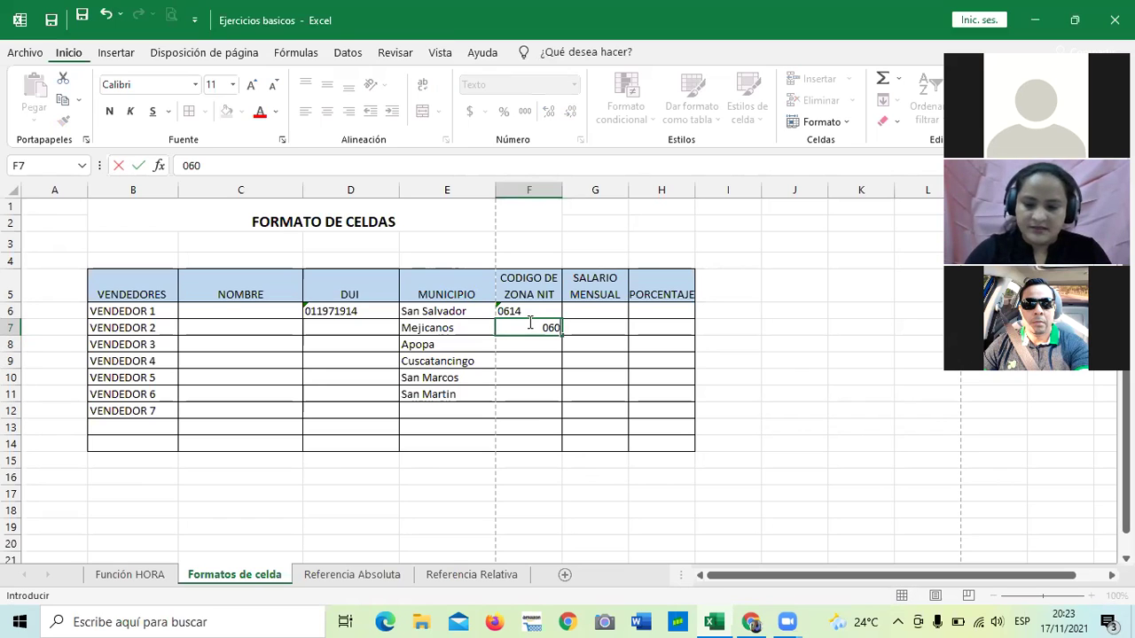
{"action": "type", "text": "8"}
{"action": "key", "text": "Return"}
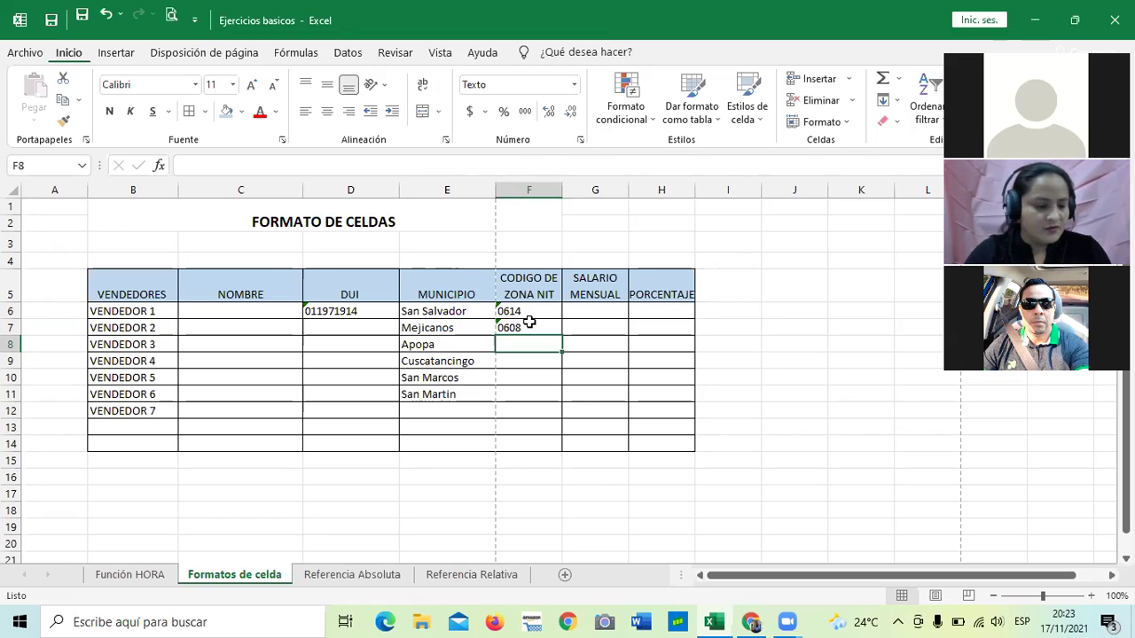
{"action": "type", "text": "0"}
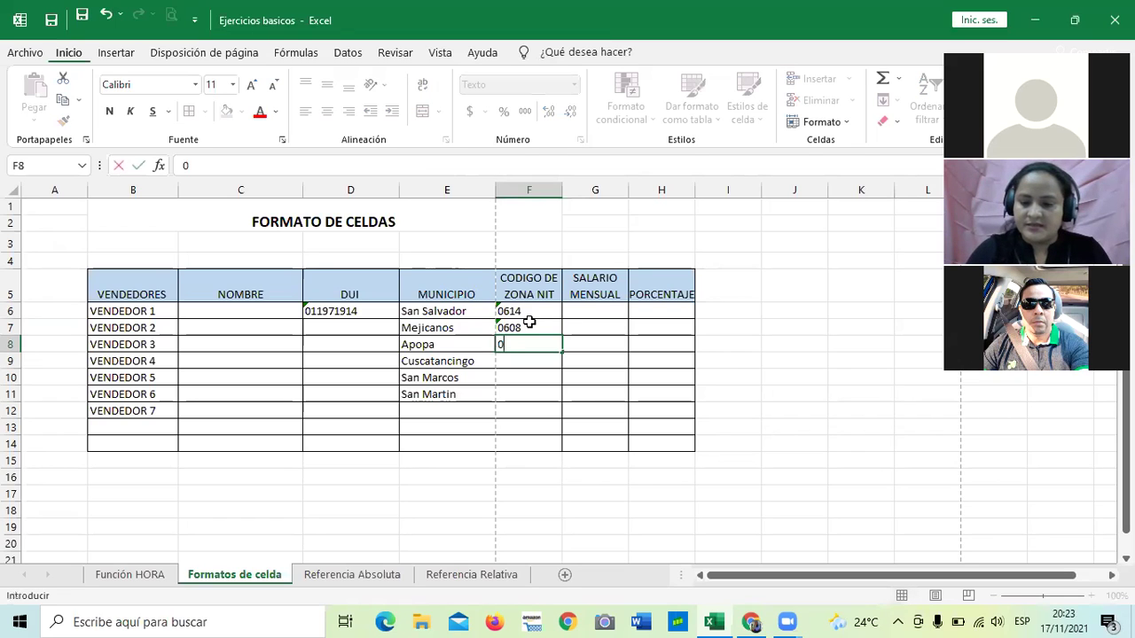
{"action": "type", "text": "602"}
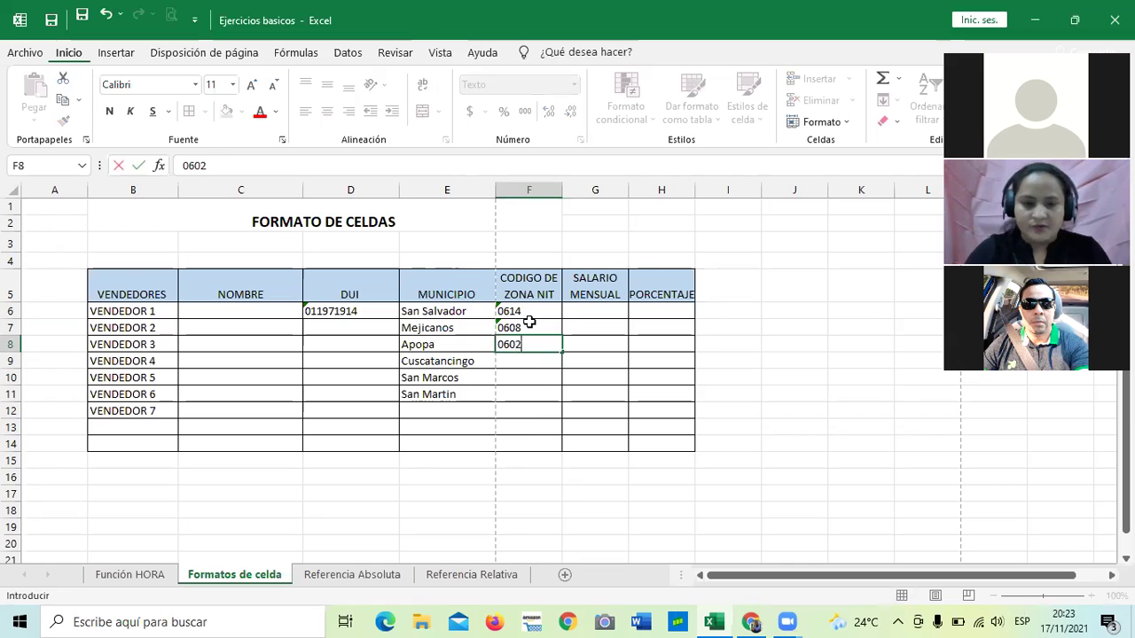
{"action": "key", "text": "Return"}
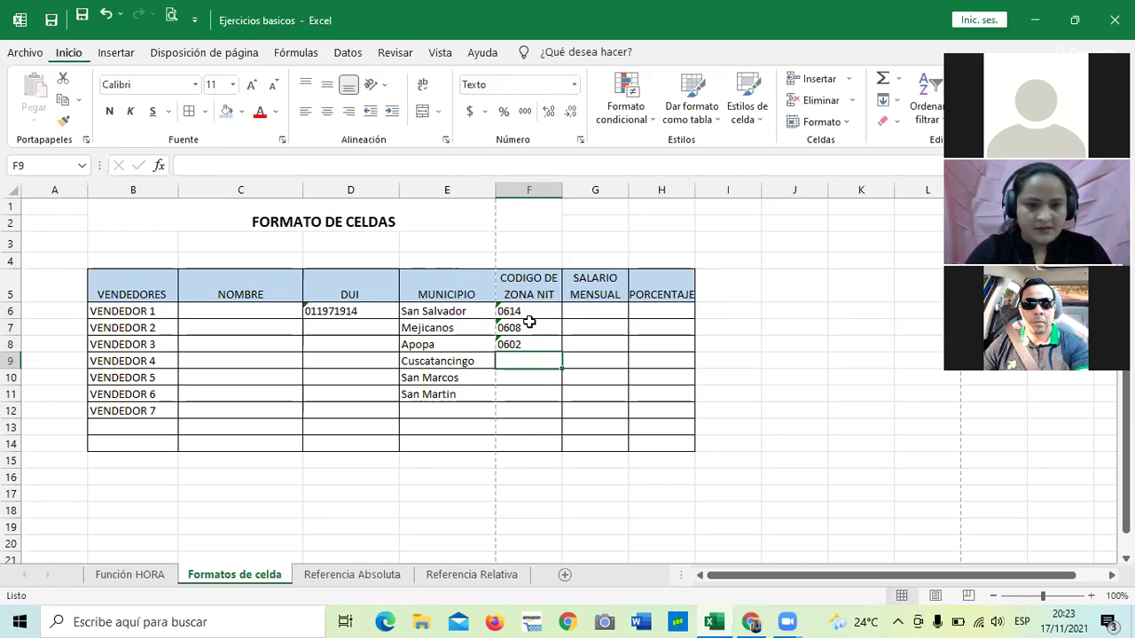
{"action": "type", "text": "0"}
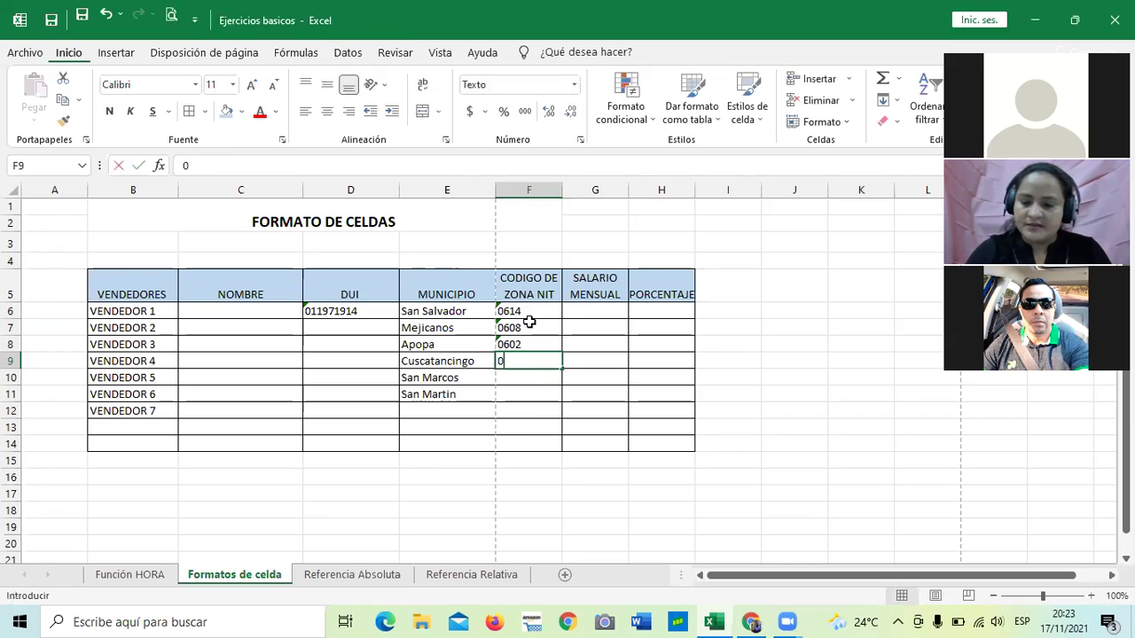
{"action": "type", "text": "604"}
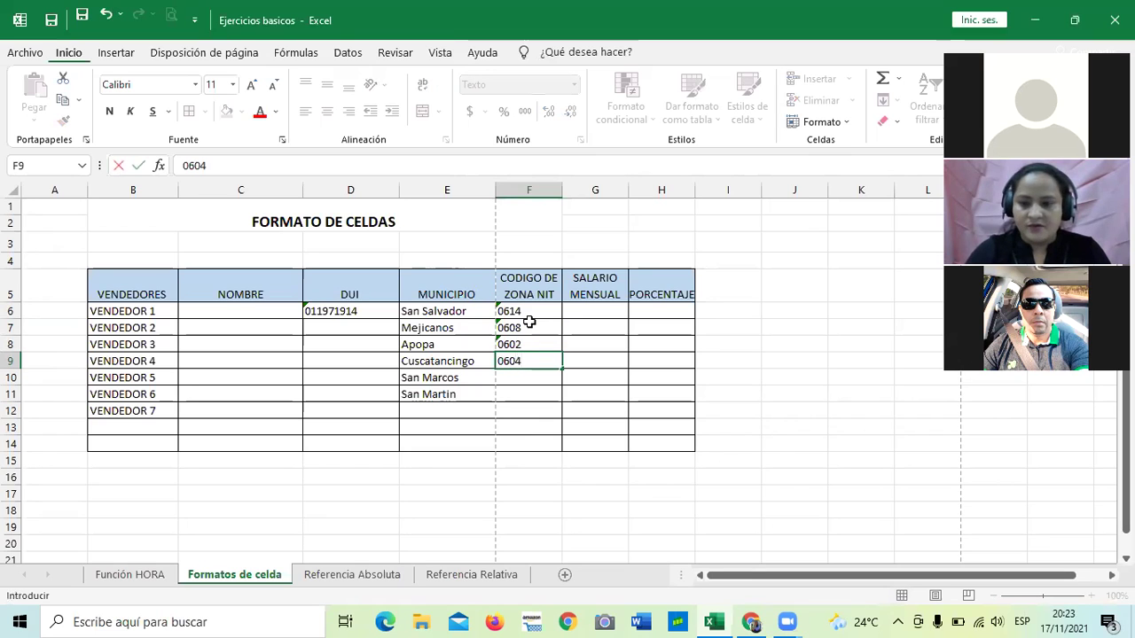
{"action": "key", "text": "Return"}
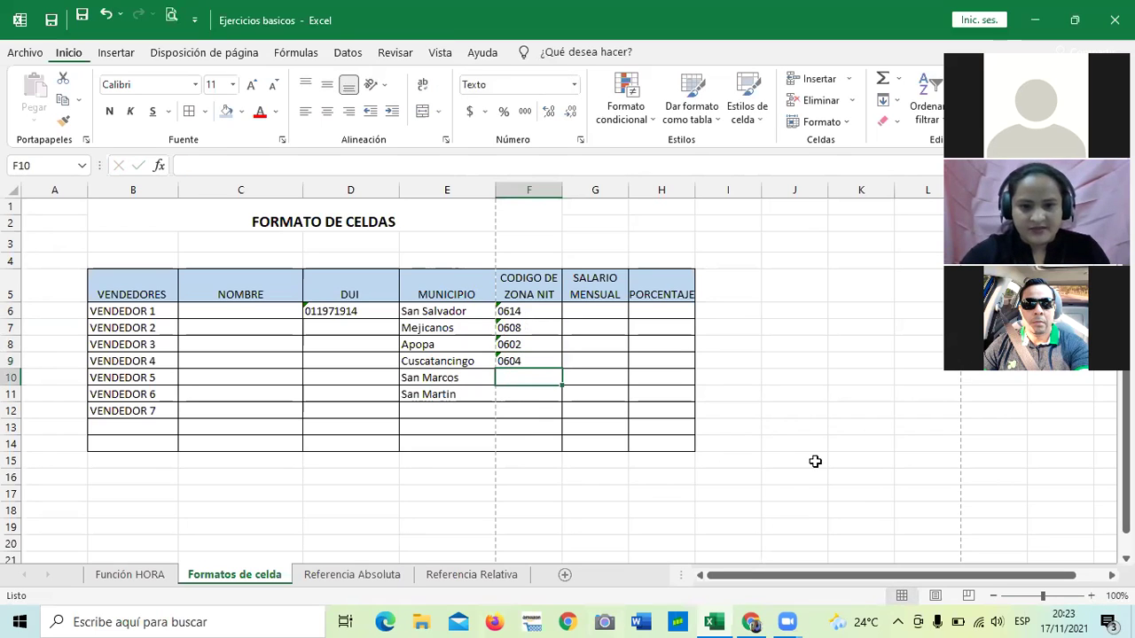
{"action": "left_click", "coordinate": [815, 459]}
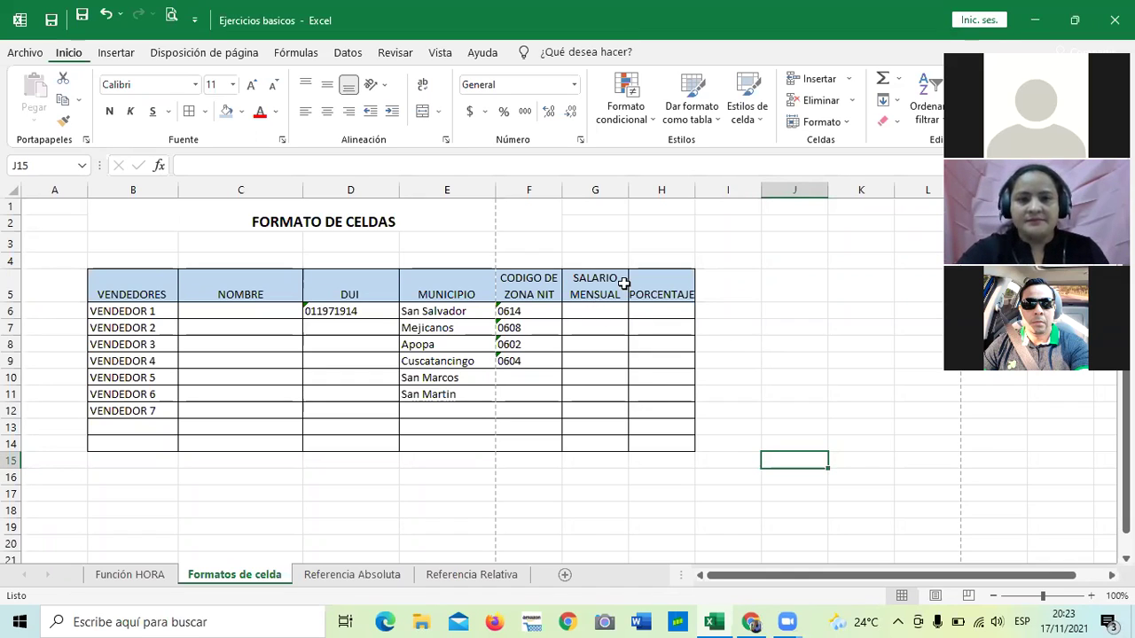
{"action": "left_click", "coordinate": [598, 308]}
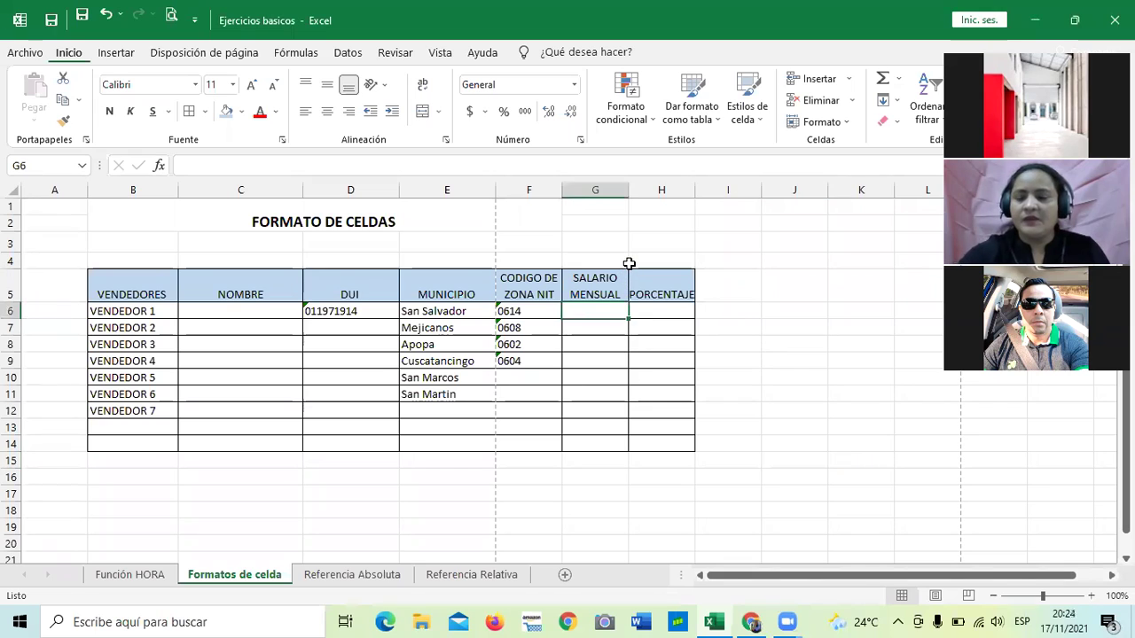
Apply accounting format to G6 after browsing the currency symbol and Number Format lists.
{"action": "left_click", "coordinate": [484, 113]}
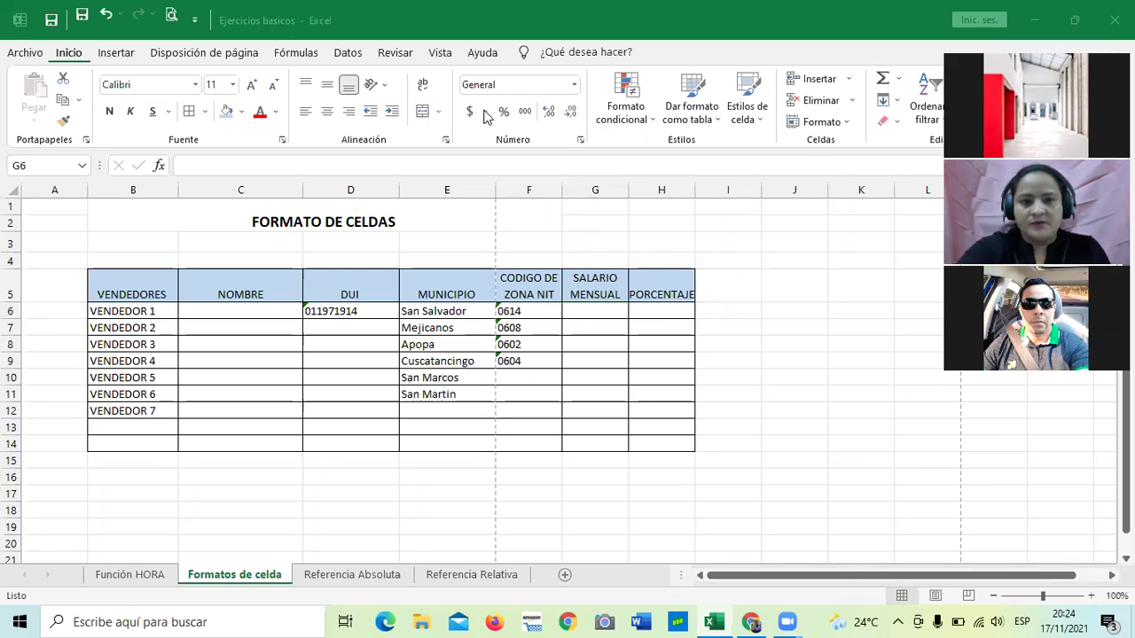
{"action": "left_click", "coordinate": [485, 113]}
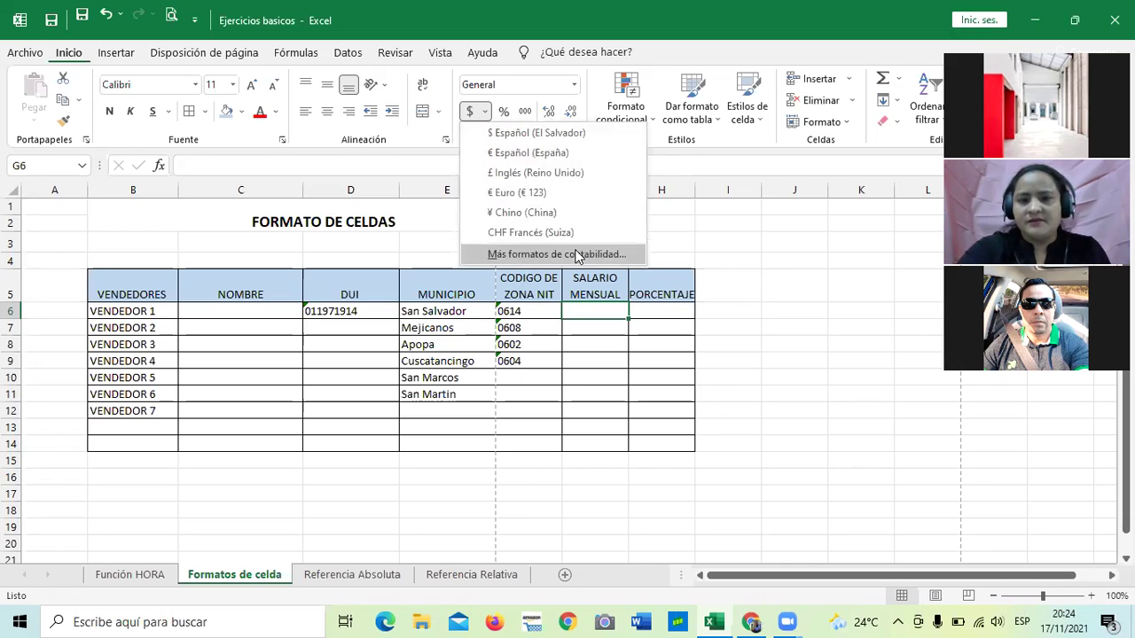
{"action": "left_click", "coordinate": [727, 260]}
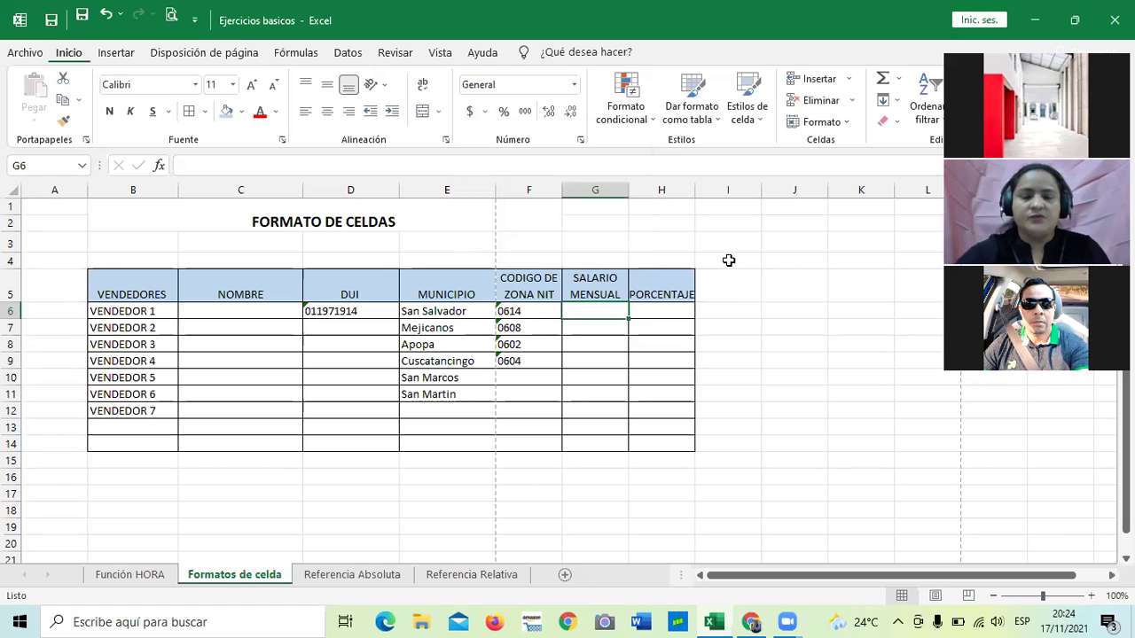
{"action": "left_click", "coordinate": [847, 346]}
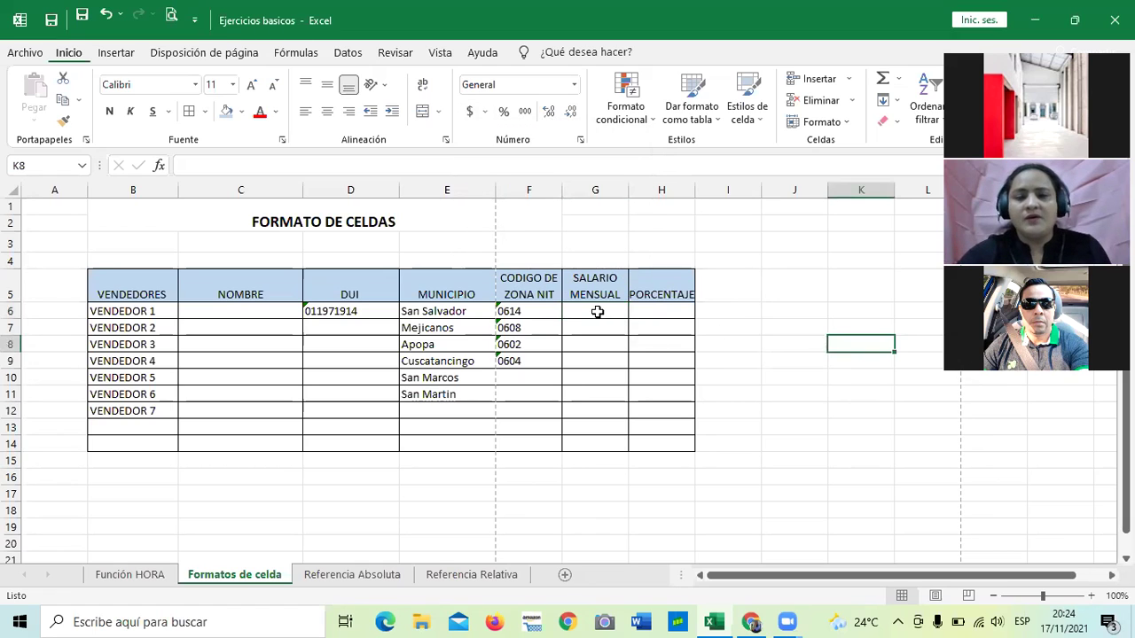
{"action": "left_click", "coordinate": [599, 310]}
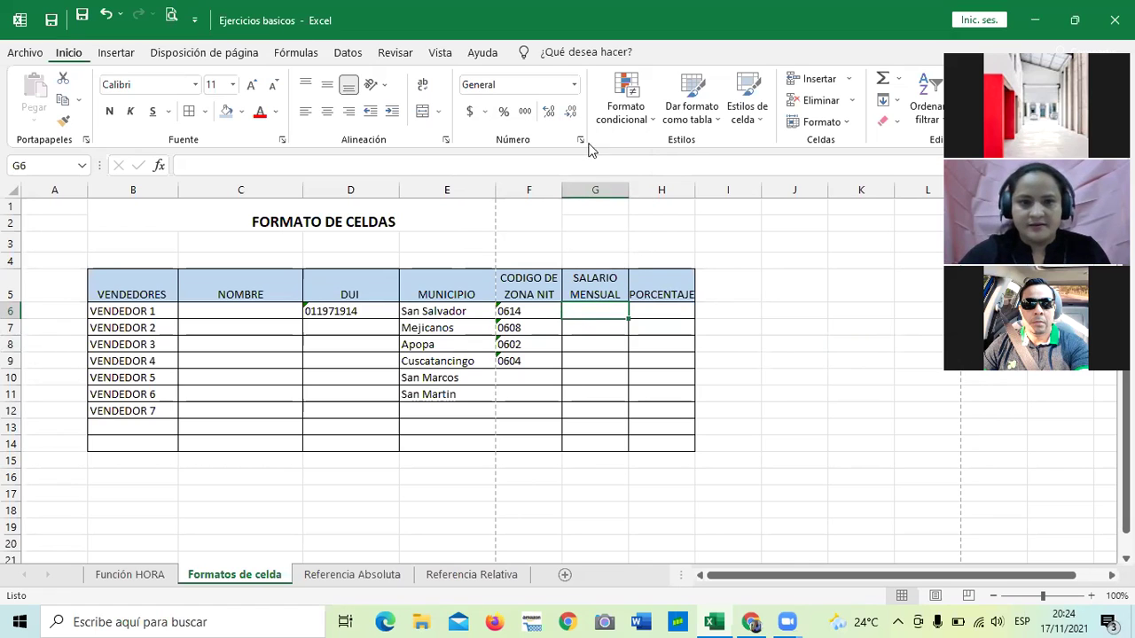
{"action": "left_click", "coordinate": [467, 113]}
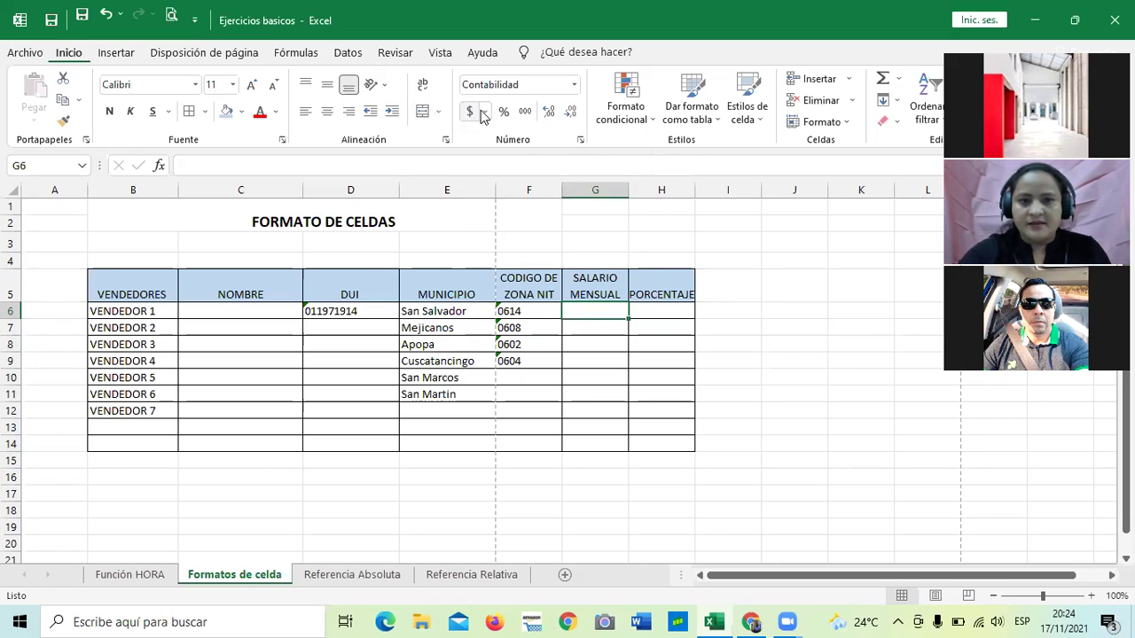
{"action": "left_click", "coordinate": [575, 85]}
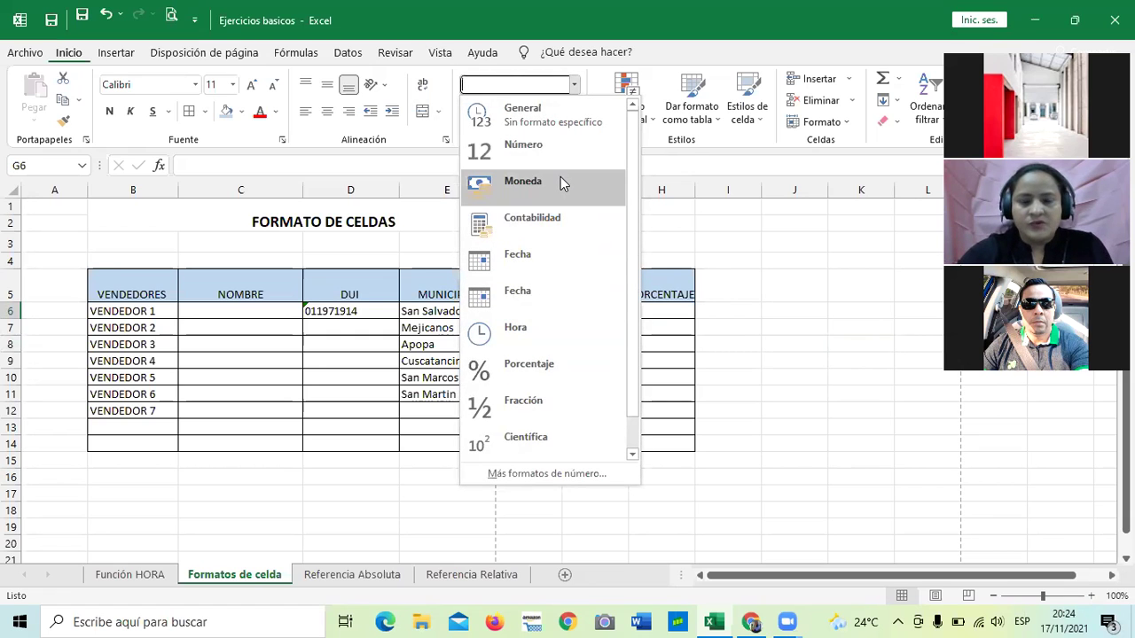
{"action": "key", "text": "Escape"}
{"action": "left_click", "coordinate": [572, 415]}
{"action": "left_click", "coordinate": [765, 377]}
{"action": "left_click", "coordinate": [588, 307]}
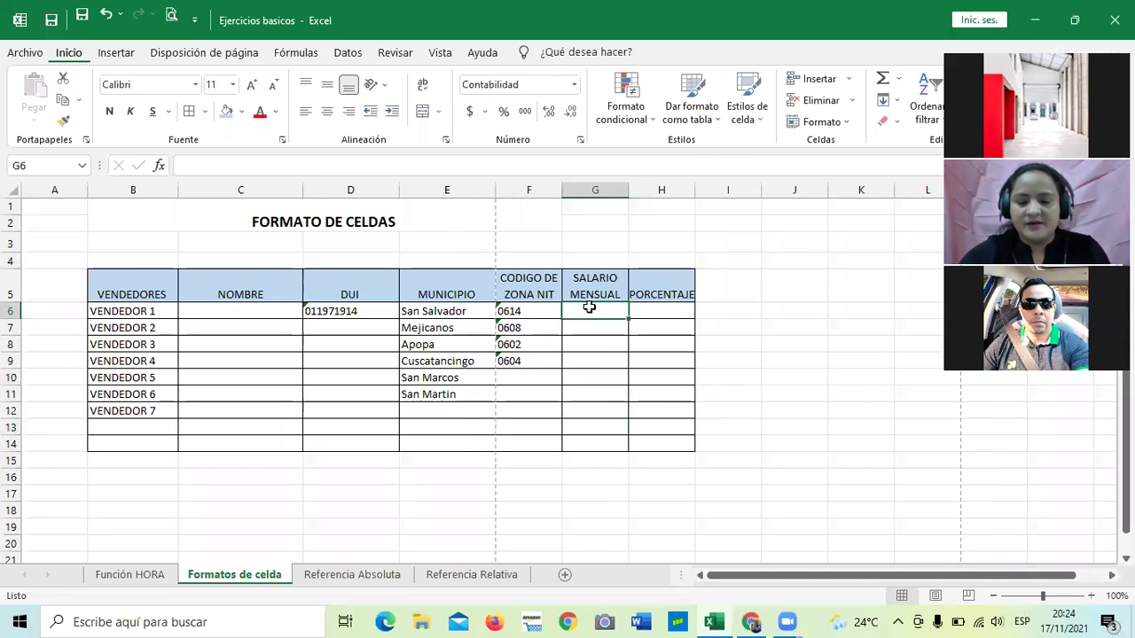
Enter $450 in G6, check its currency format, then clear it.
{"action": "type", "text": "$450"}
{"action": "key", "text": "Return"}
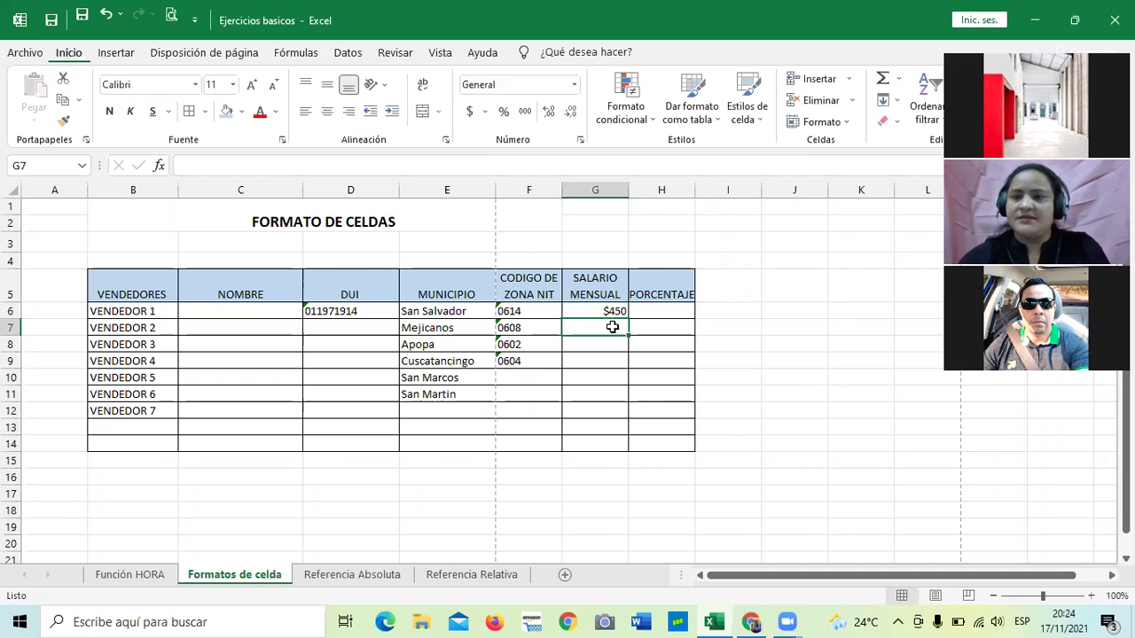
{"action": "left_click", "coordinate": [609, 311]}
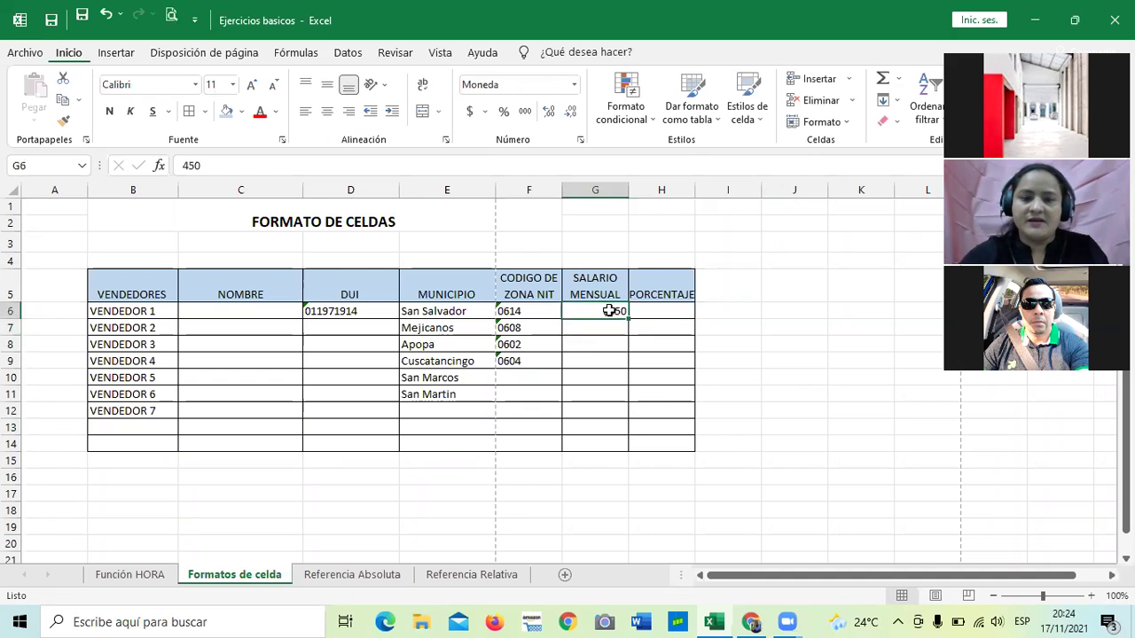
{"action": "key", "text": "BackSpace"}
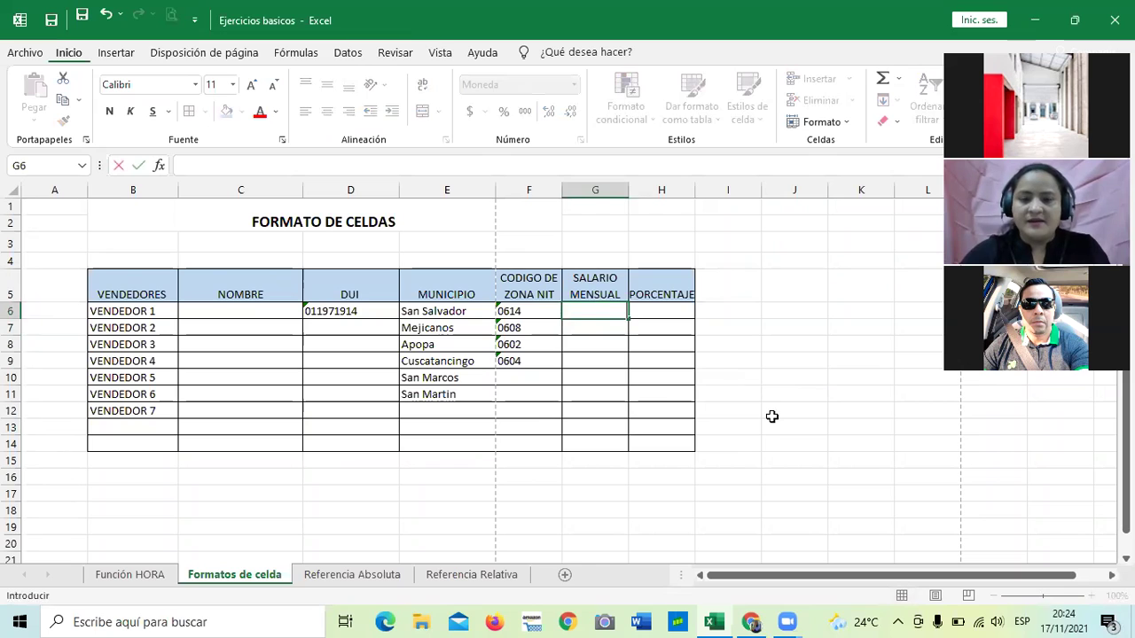
{"action": "left_click", "coordinate": [771, 416]}
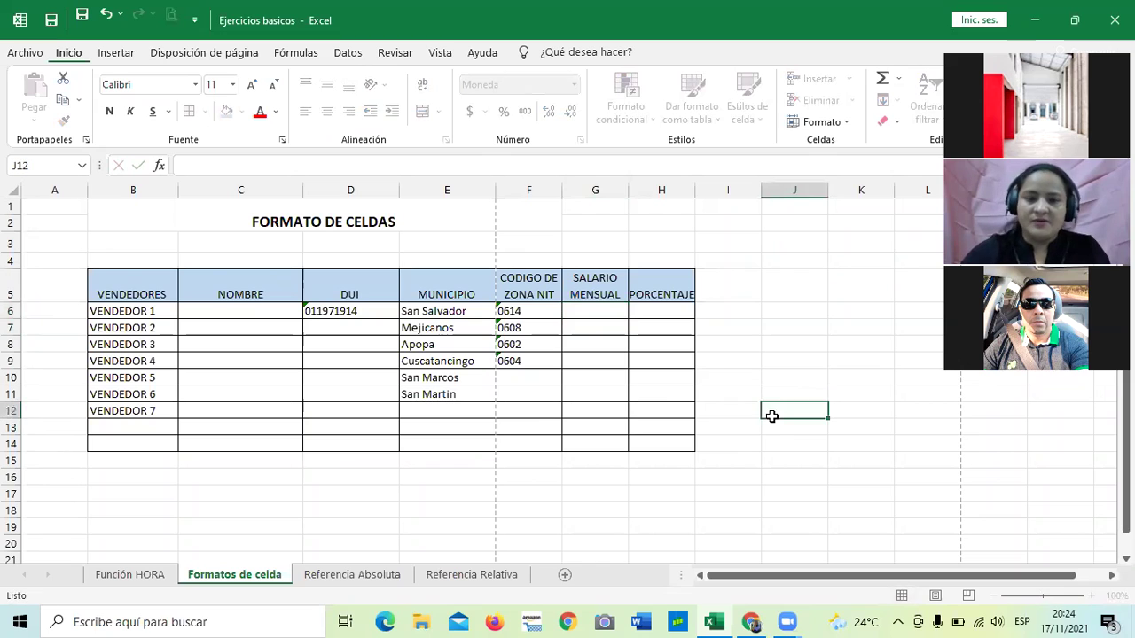
{"action": "left_click", "coordinate": [601, 308]}
Enter the salaries 450, 360, 400 and 500 in G6 to G9.
{"action": "type", "text": "450"}
{"action": "key", "text": "Return"}
{"action": "type", "text": "360"}
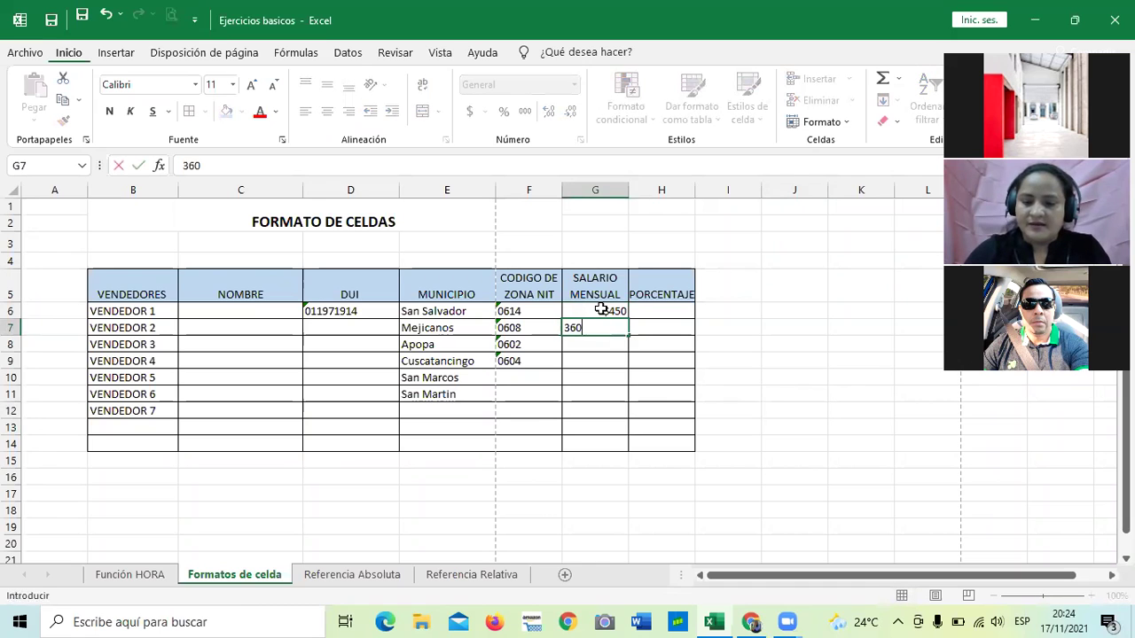
{"action": "key", "text": "Return"}
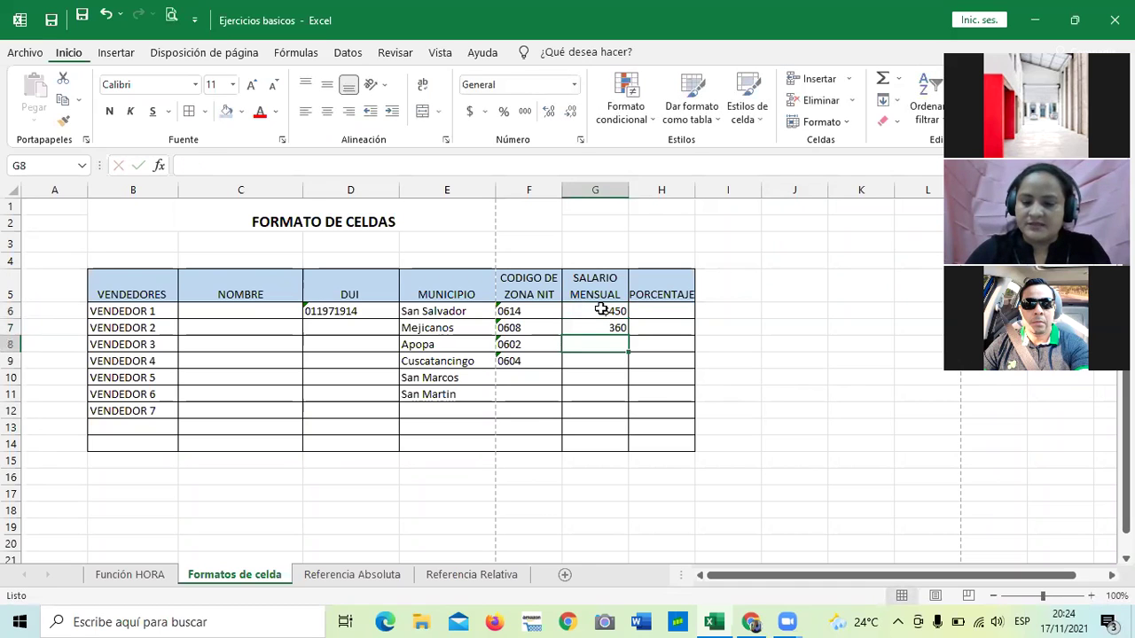
{"action": "type", "text": "400"}
{"action": "key", "text": "Return"}
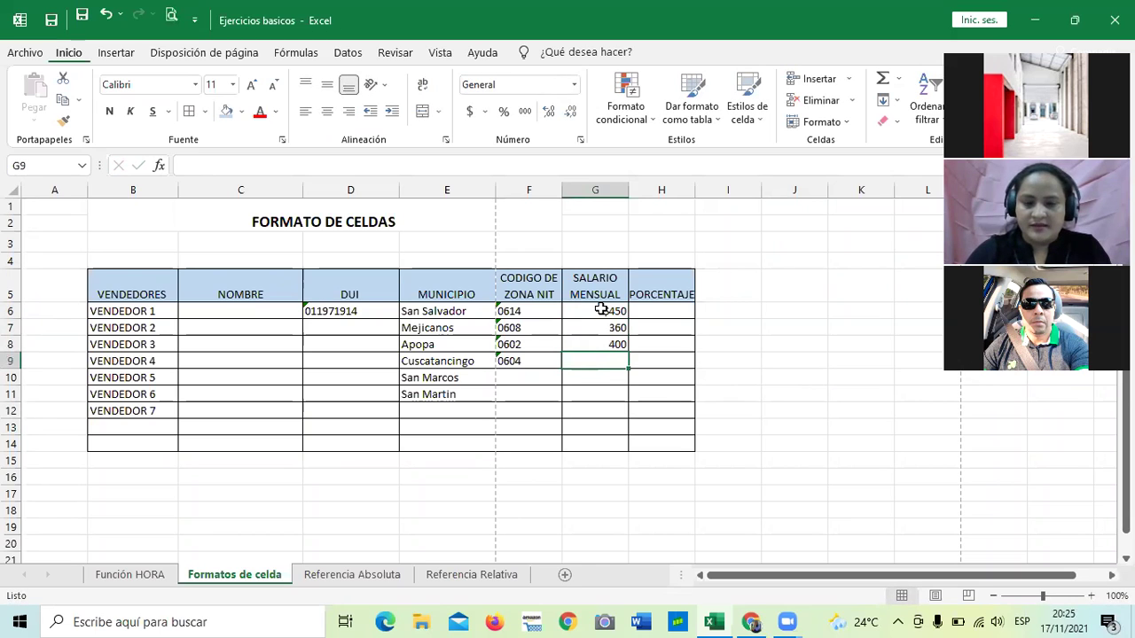
{"action": "type", "text": "500"}
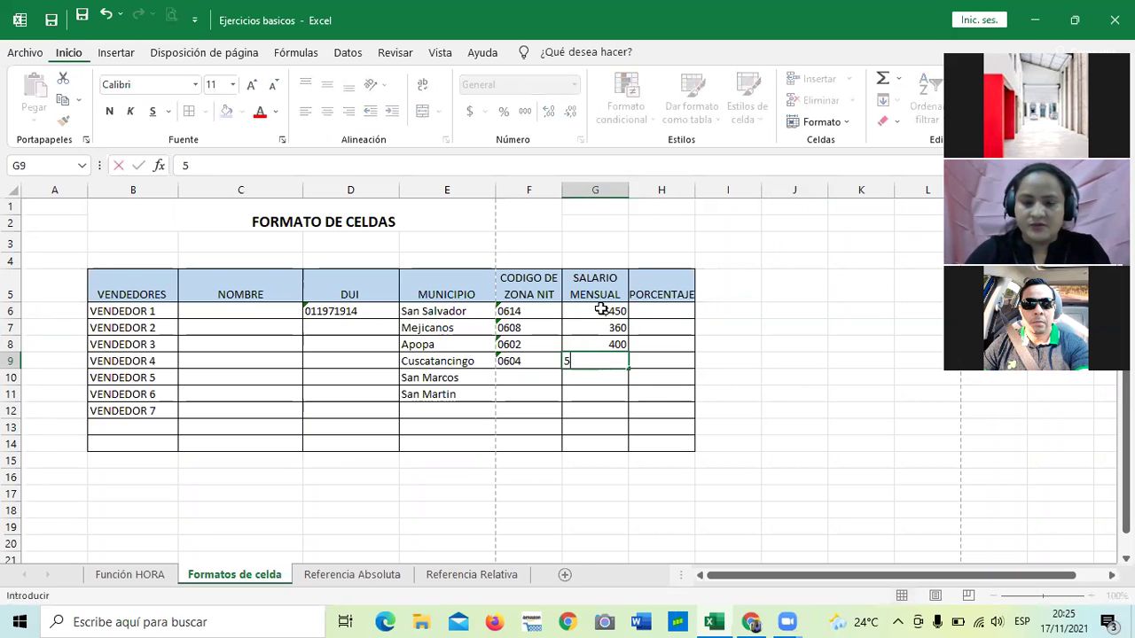
{"action": "key", "text": "Return"}
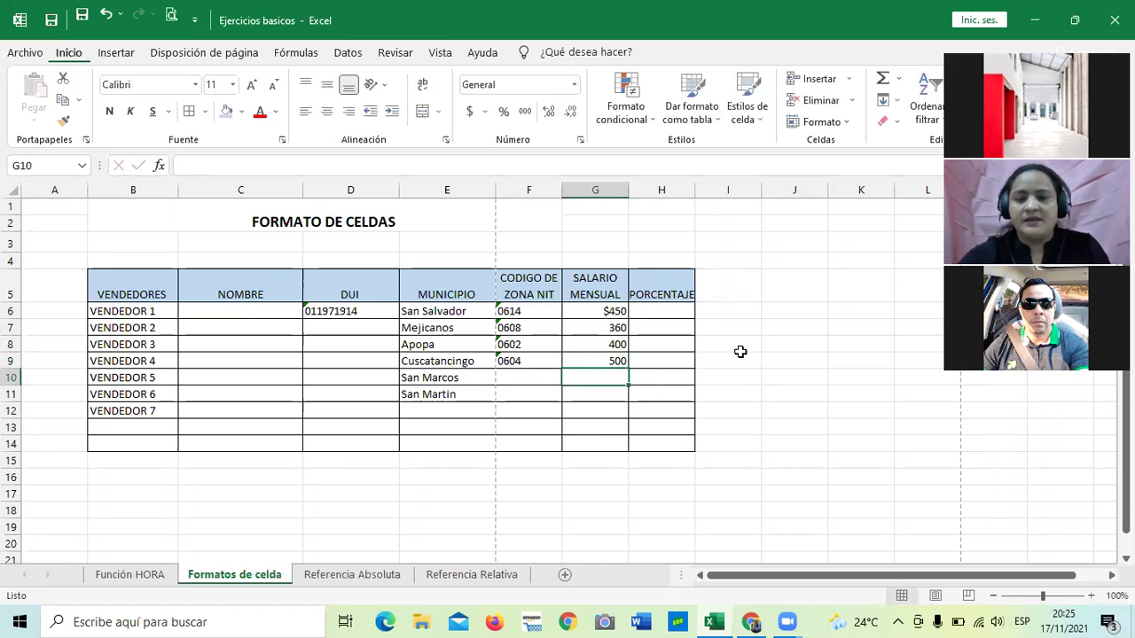
{"action": "left_click", "coordinate": [741, 358]}
{"action": "left_click", "coordinate": [612, 315]}
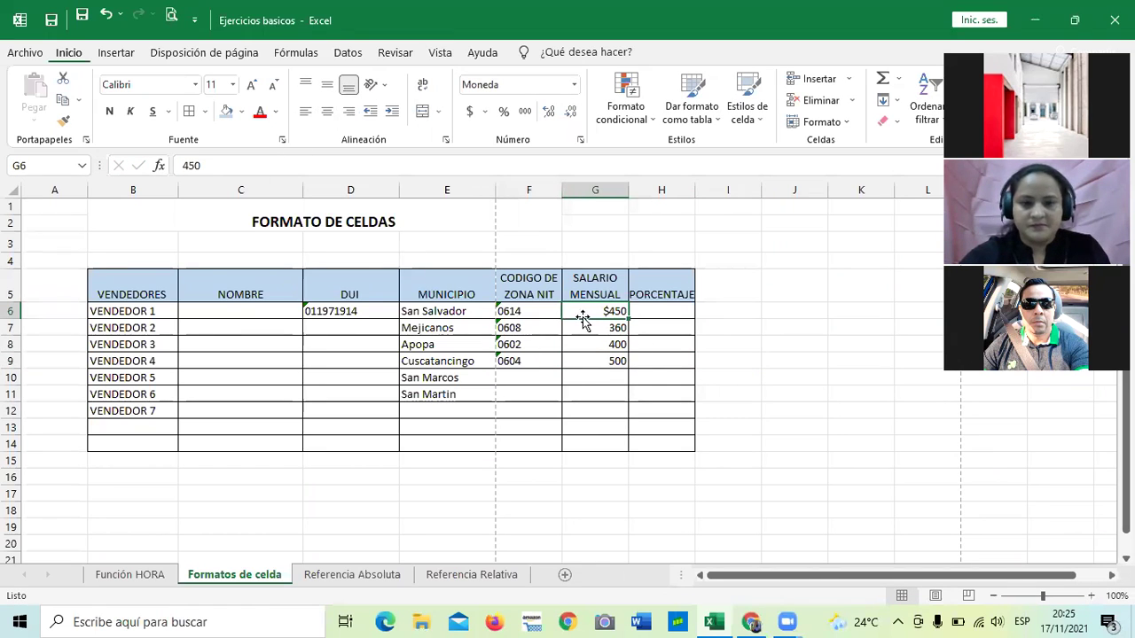
Give G6:G9 accounting $ format and remove decimals so the salaries show whole dollars.
{"action": "left_click_drag", "start_coordinate": [591, 312], "coordinate": [593, 364]}
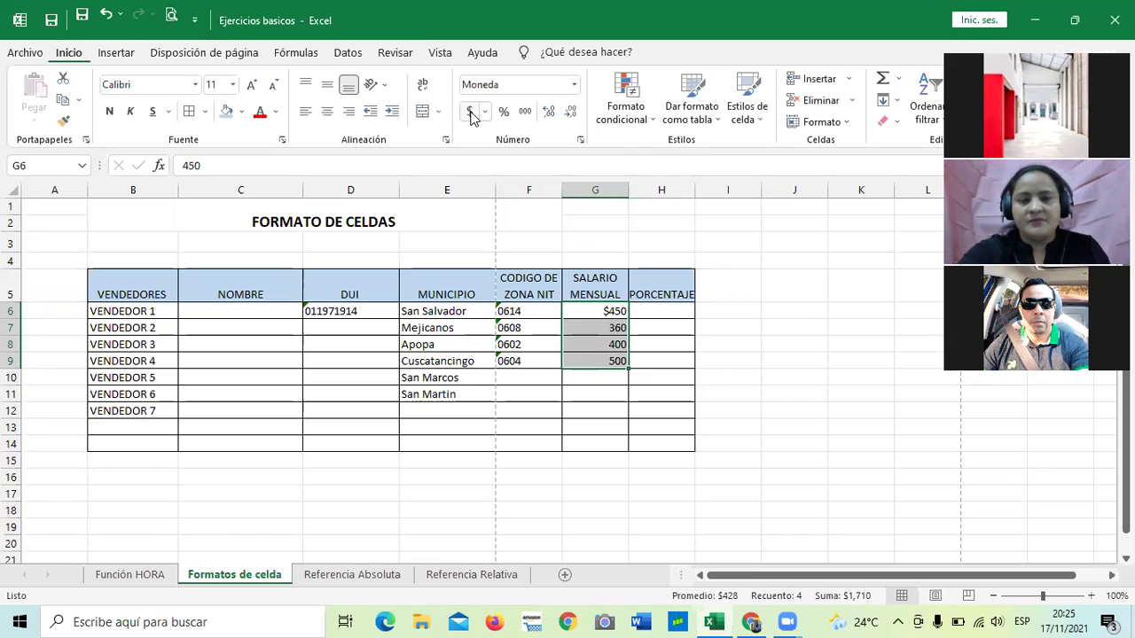
{"action": "left_click", "coordinate": [471, 113]}
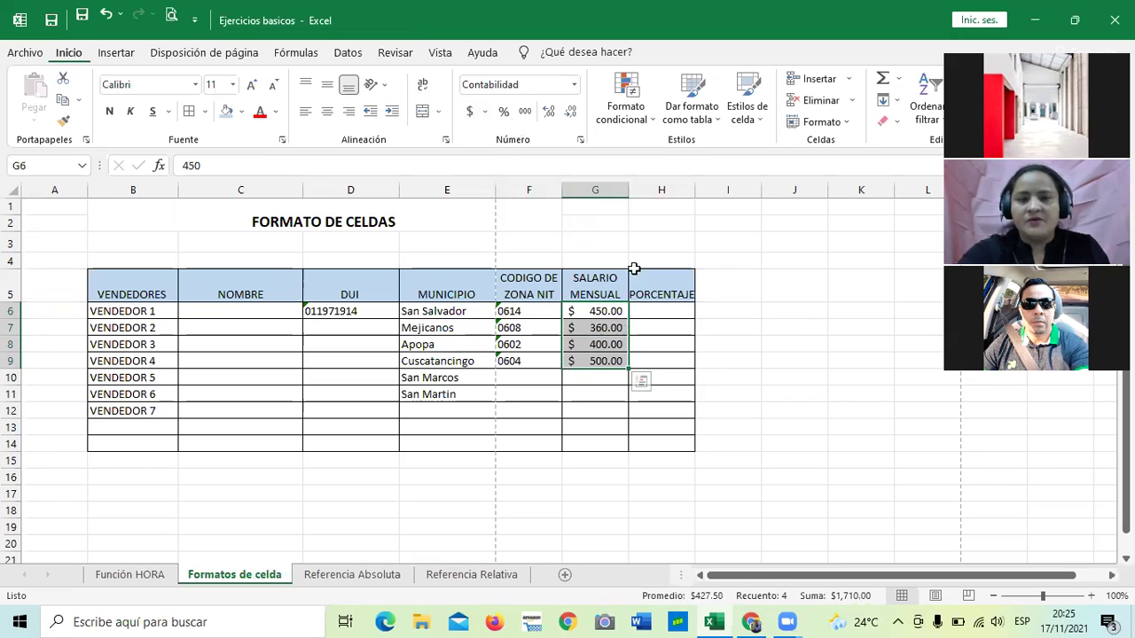
{"action": "left_click", "coordinate": [753, 411]}
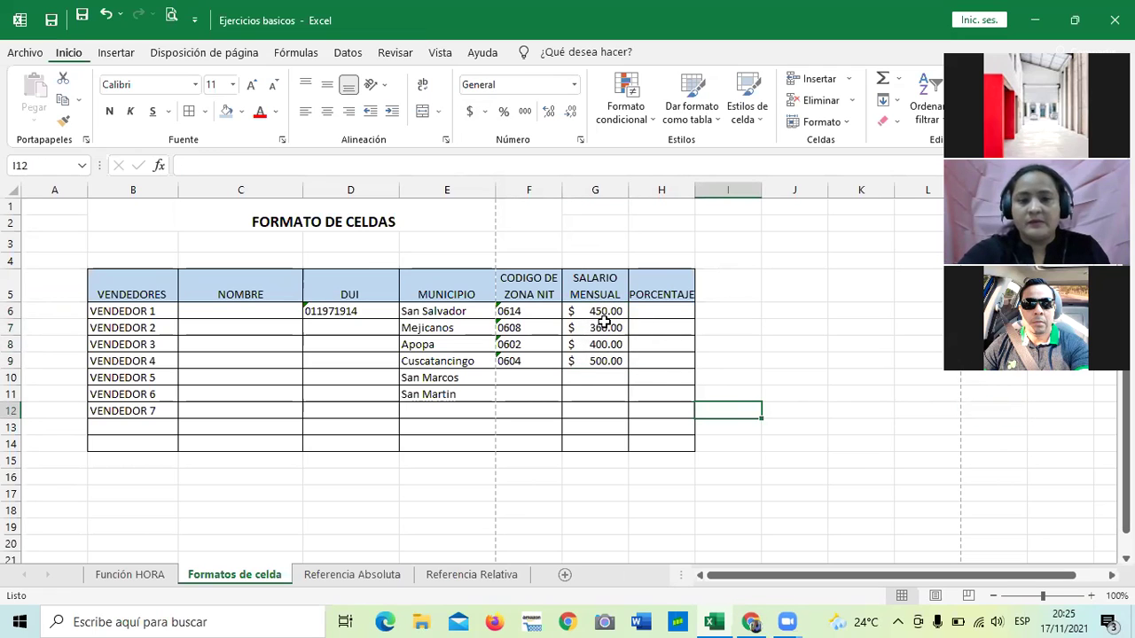
{"action": "left_click_drag", "start_coordinate": [596, 311], "coordinate": [598, 362]}
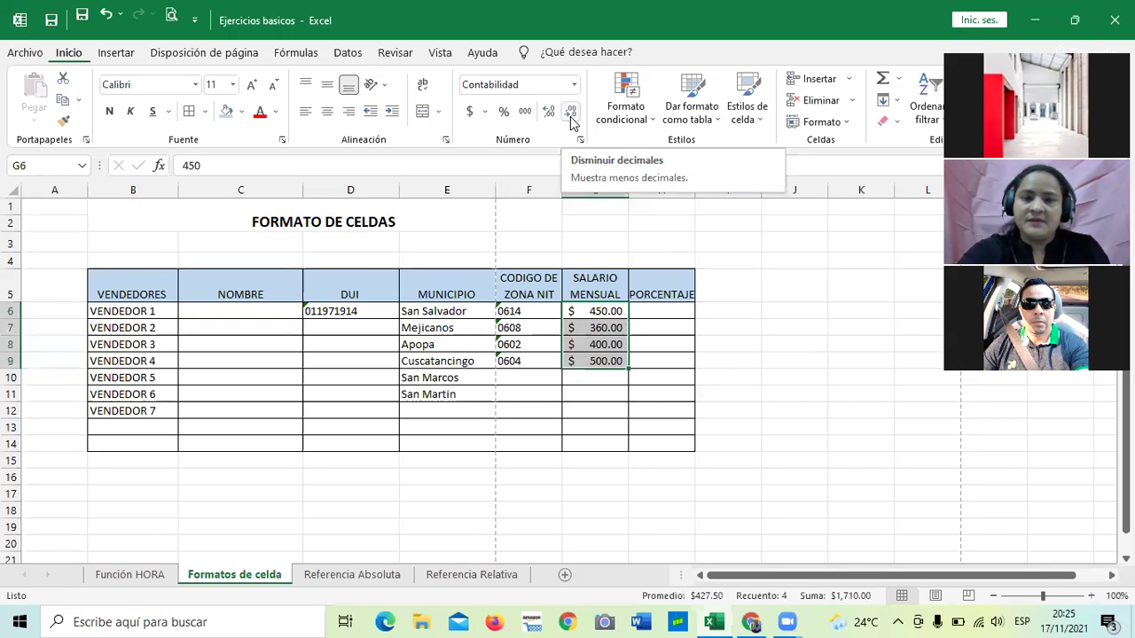
{"action": "left_click", "coordinate": [551, 117]}
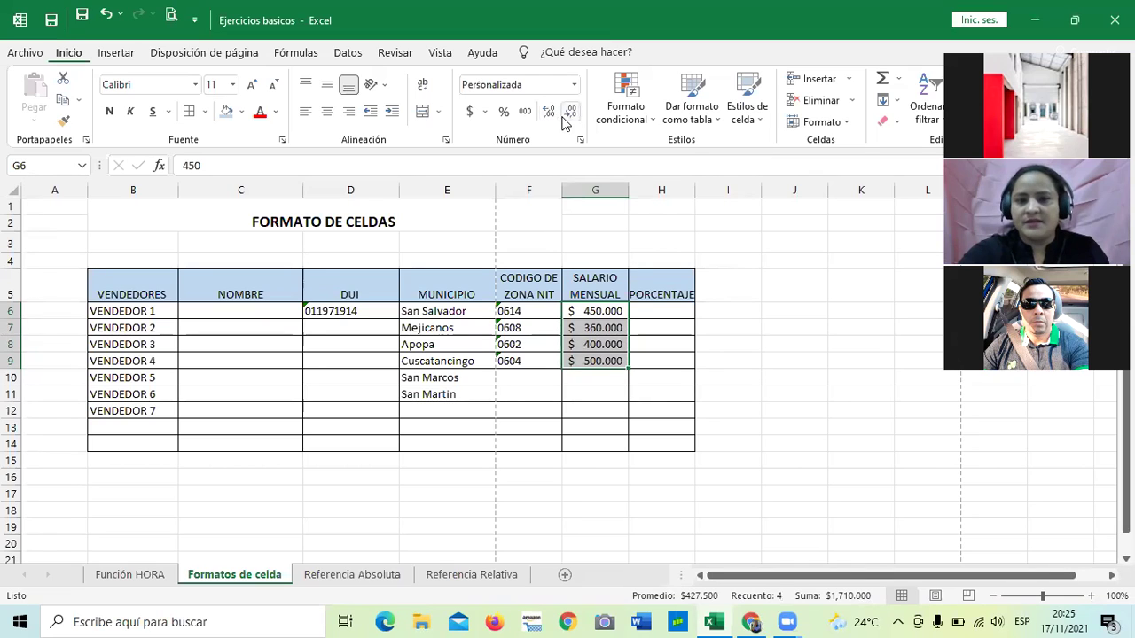
{"action": "left_click", "coordinate": [571, 117]}
{"action": "left_click", "coordinate": [571, 117]}
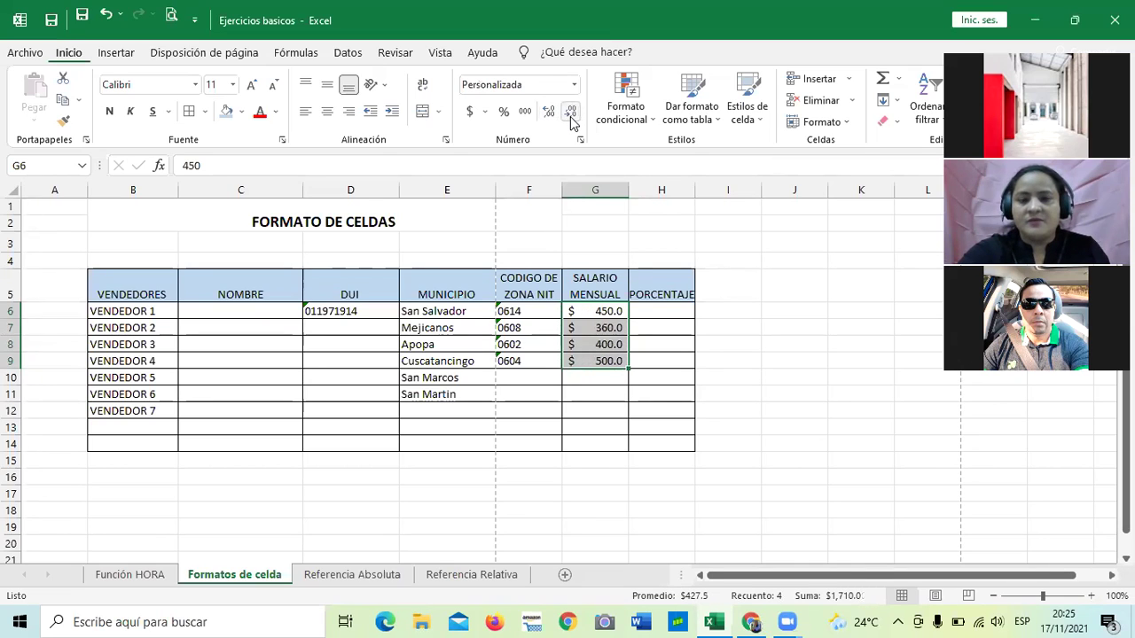
{"action": "left_click", "coordinate": [570, 117]}
{"action": "left_click", "coordinate": [772, 381]}
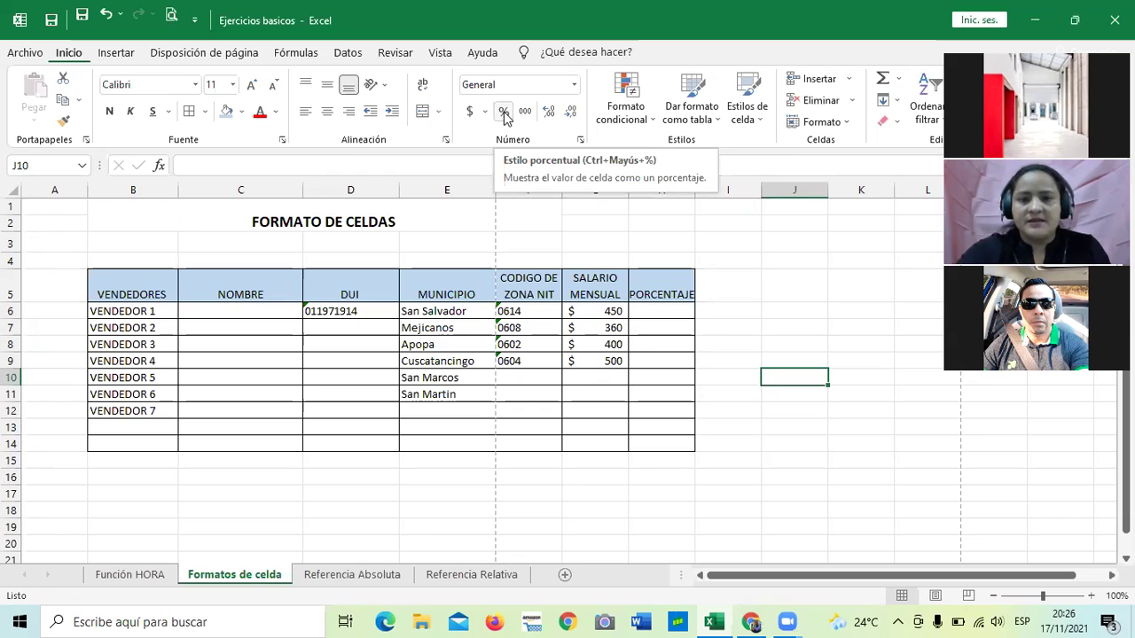
Enter the percentages 10, 15, 12 and 14 in H6 to H9.
{"action": "left_click", "coordinate": [760, 292]}
{"action": "left_click", "coordinate": [677, 313]}
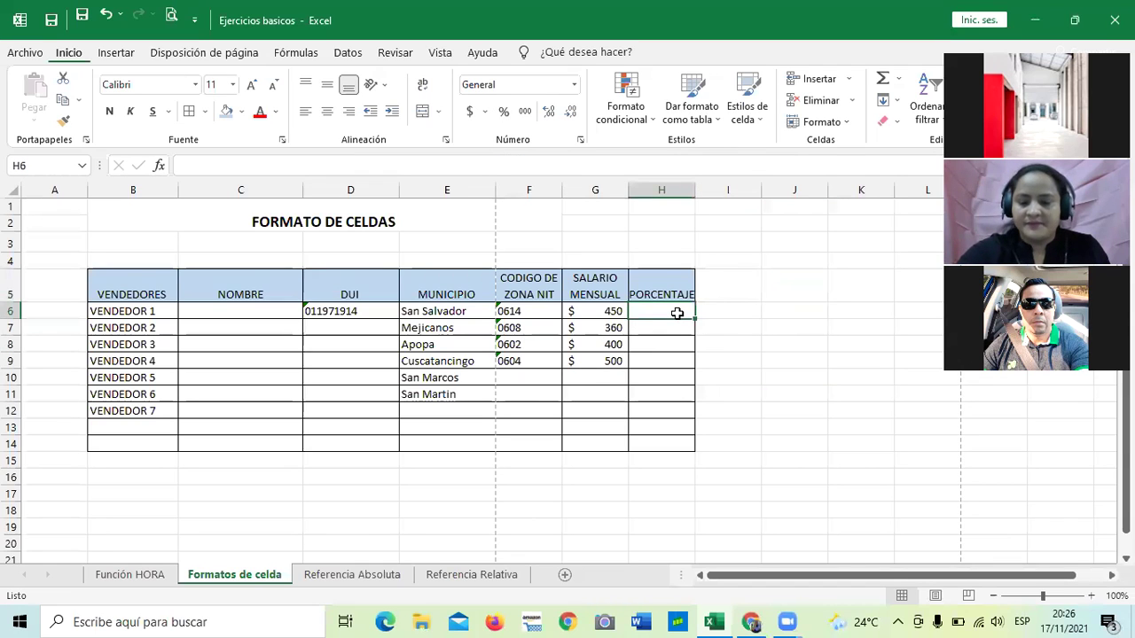
{"action": "type", "text": "10"}
{"action": "key", "text": "Return"}
{"action": "type", "text": "15"}
{"action": "key", "text": "Return"}
{"action": "type", "text": "12"}
{"action": "key", "text": "Return"}
{"action": "type", "text": "1"}
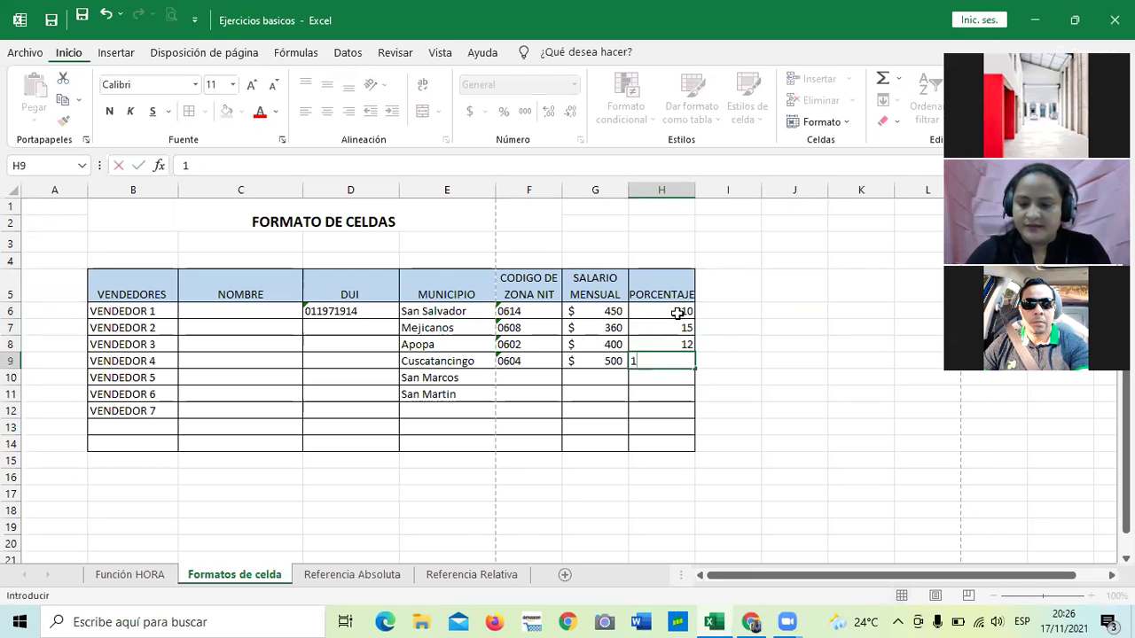
{"action": "type", "text": "4"}
{"action": "key", "text": "Return"}
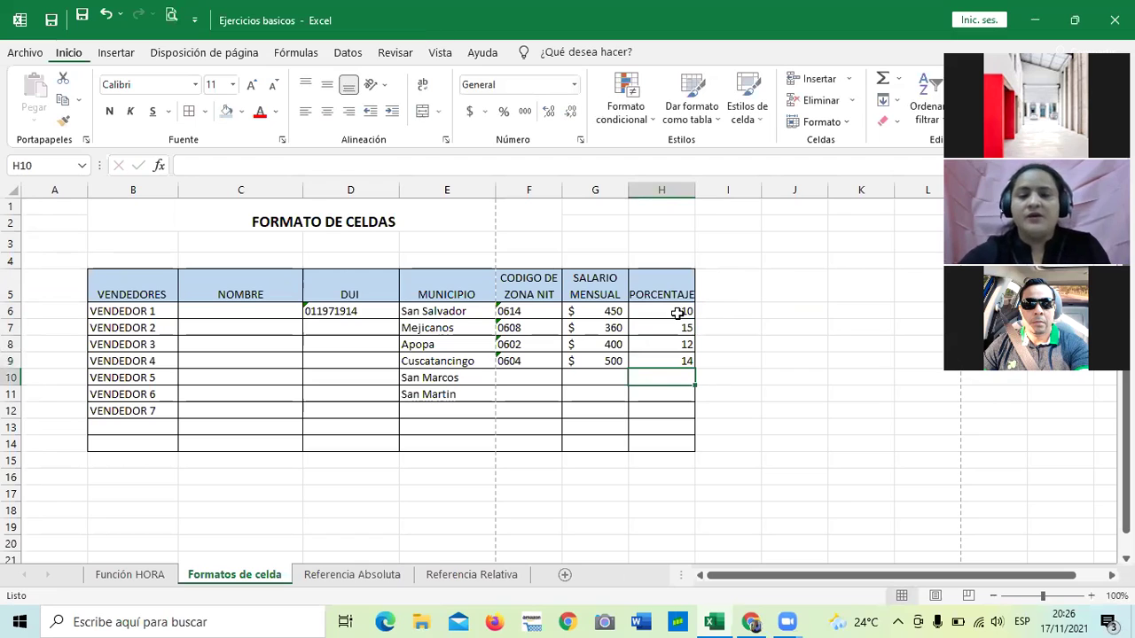
{"action": "left_click", "coordinate": [780, 292]}
{"action": "left_click_drag", "start_coordinate": [667, 311], "coordinate": [663, 358]}
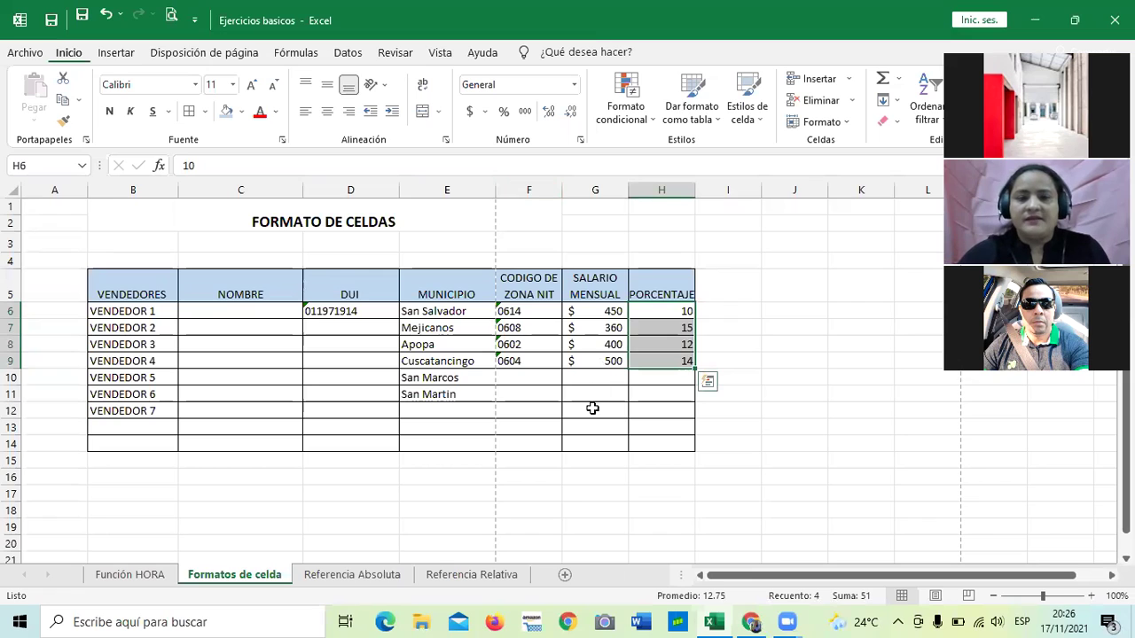
{"action": "left_click", "coordinate": [764, 343]}
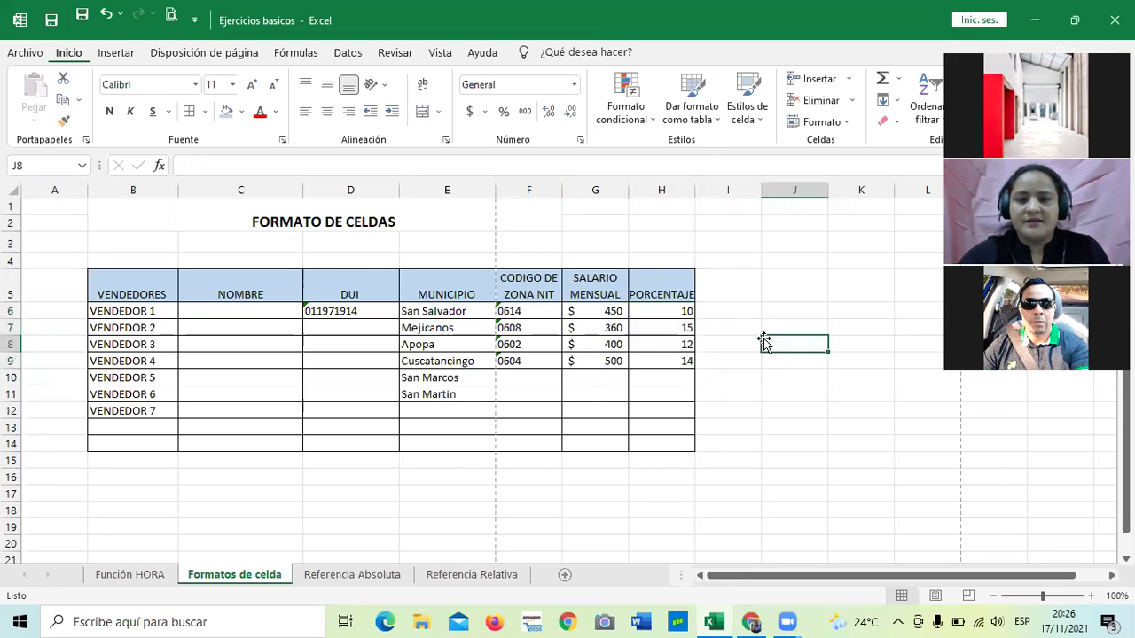
Format H6:H9 as percentages with one decimal, showing 1000.0% through 1400.0%.
{"action": "left_click", "coordinate": [662, 318]}
{"action": "left_click_drag", "start_coordinate": [662, 318], "coordinate": [664, 350]}
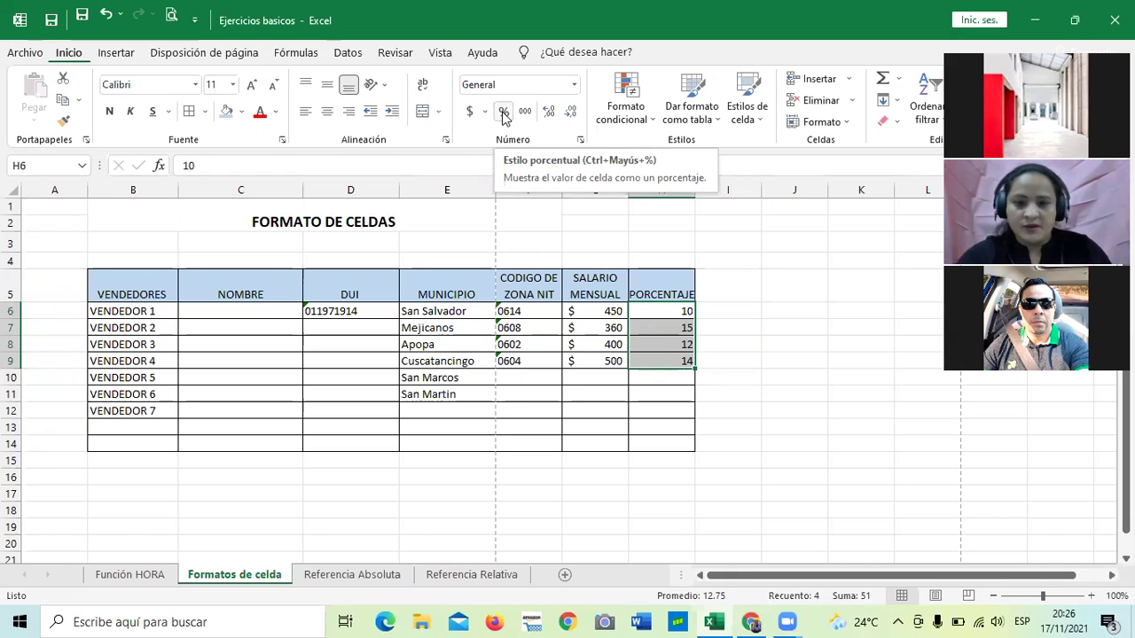
{"action": "left_click", "coordinate": [651, 395]}
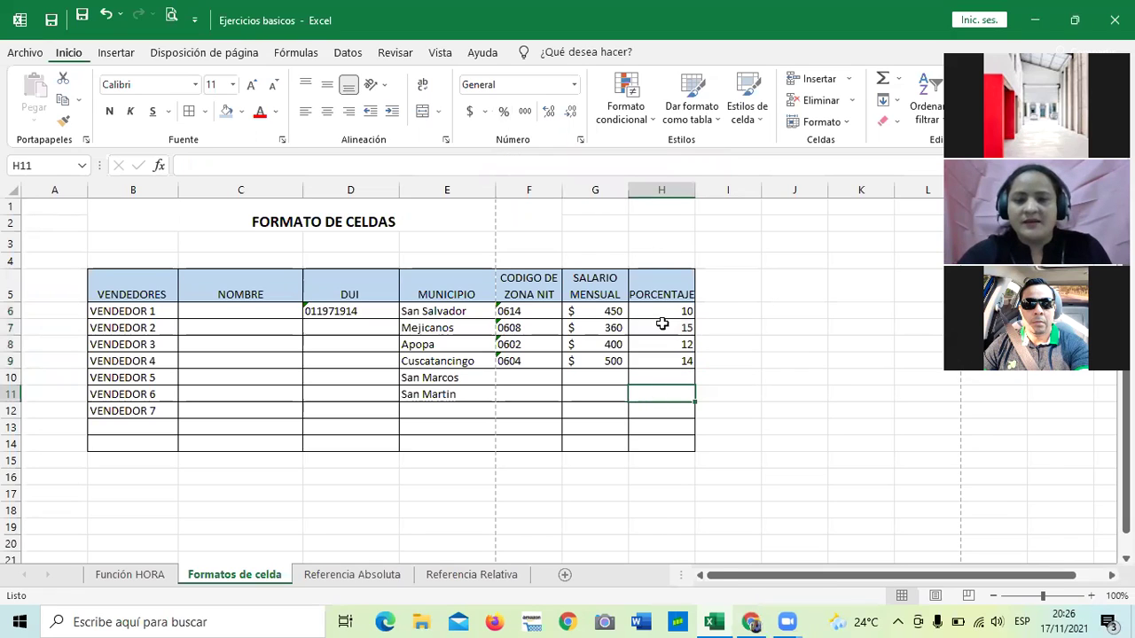
{"action": "left_click_drag", "start_coordinate": [661, 306], "coordinate": [660, 362]}
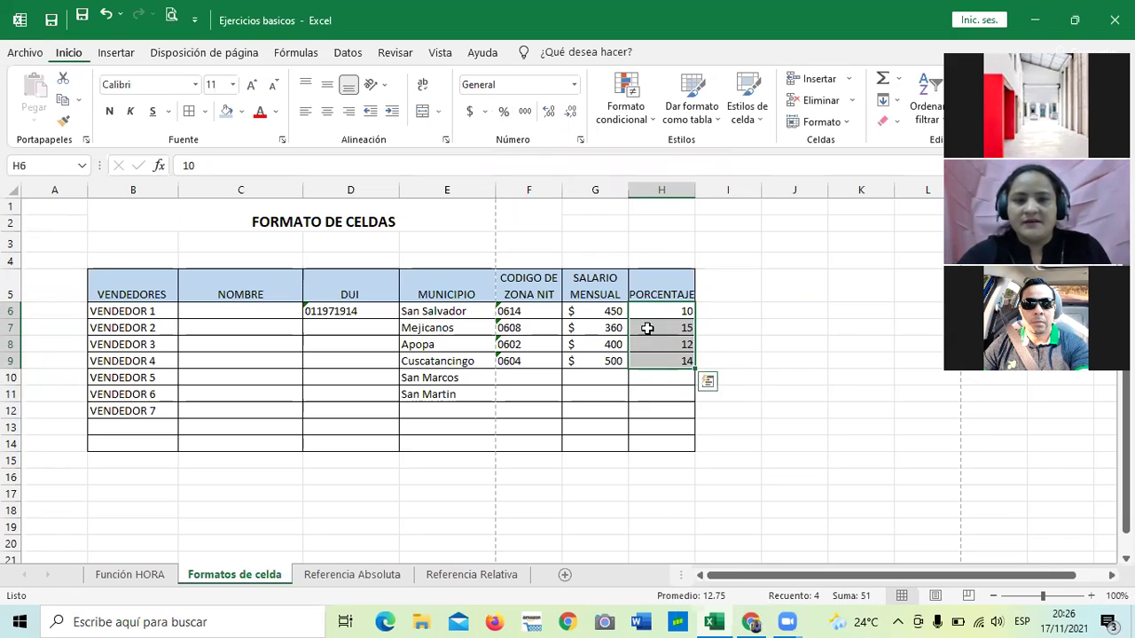
{"action": "left_click", "coordinate": [503, 112]}
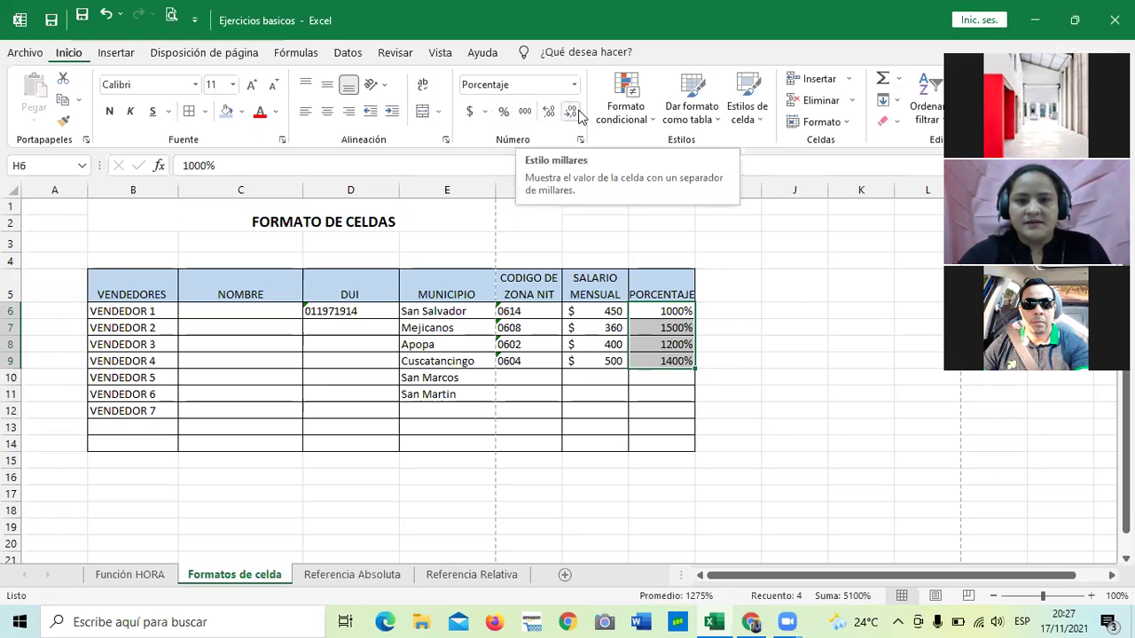
{"action": "left_click", "coordinate": [549, 114]}
{"action": "left_click", "coordinate": [550, 114]}
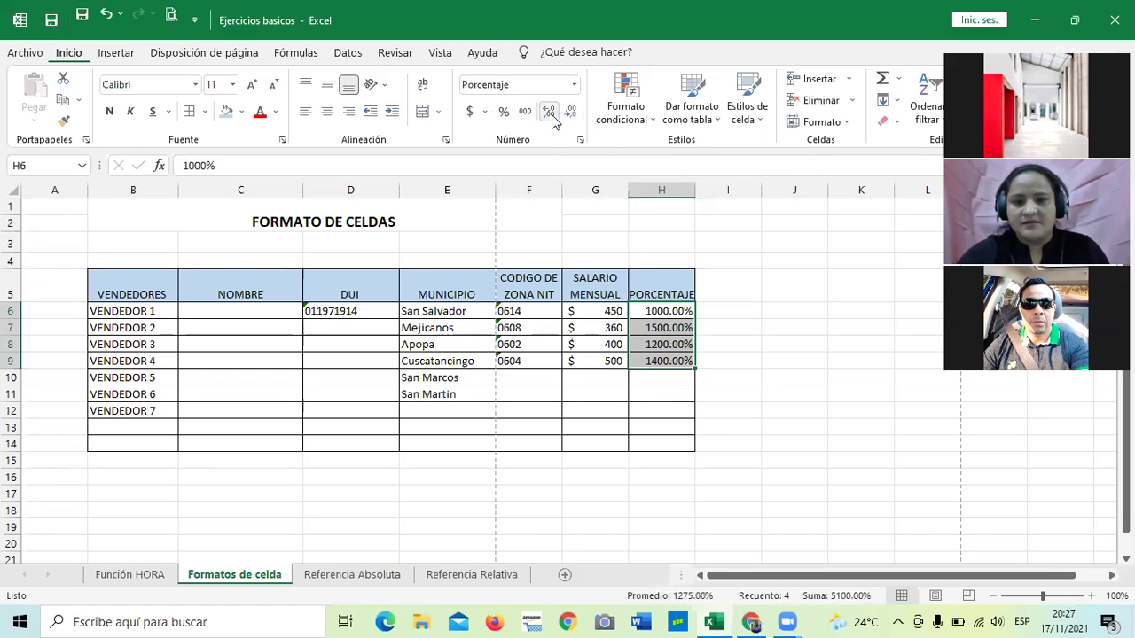
{"action": "left_click", "coordinate": [571, 114]}
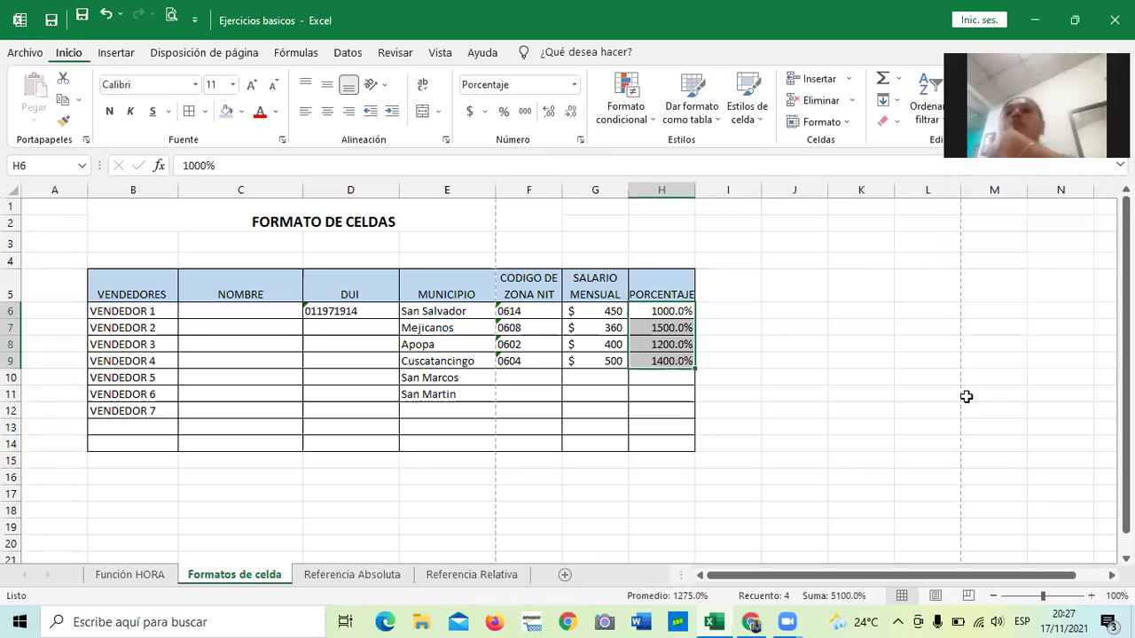
{"action": "left_click", "coordinate": [714, 344]}
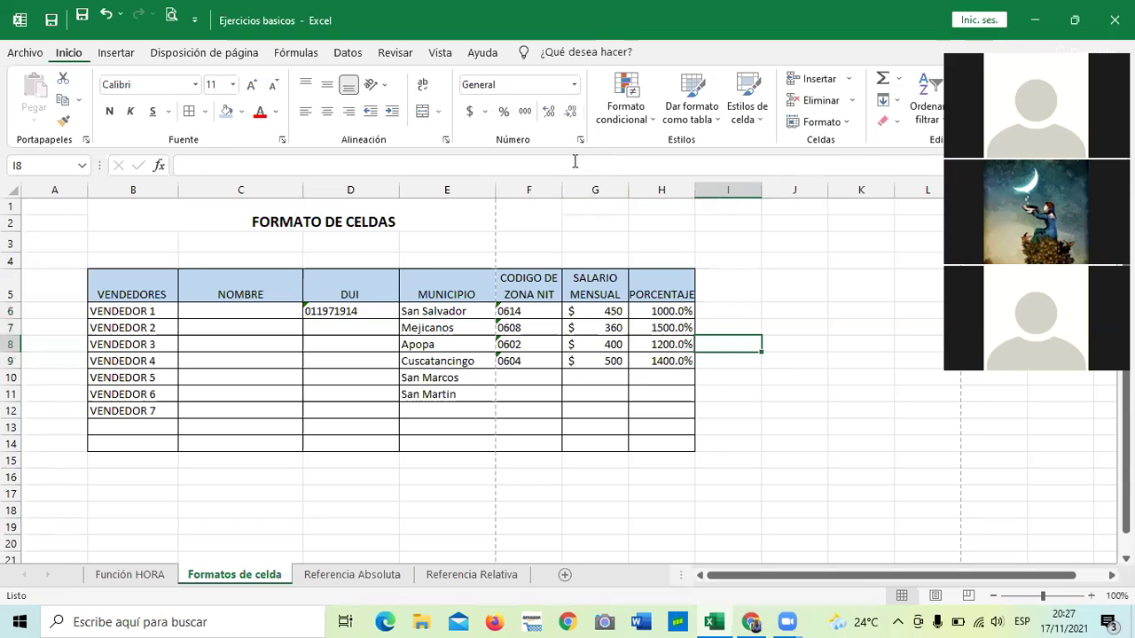
Apply percentage format to empty cell J15, then move to the Función HORA sheet.
{"action": "left_click", "coordinate": [549, 114]}
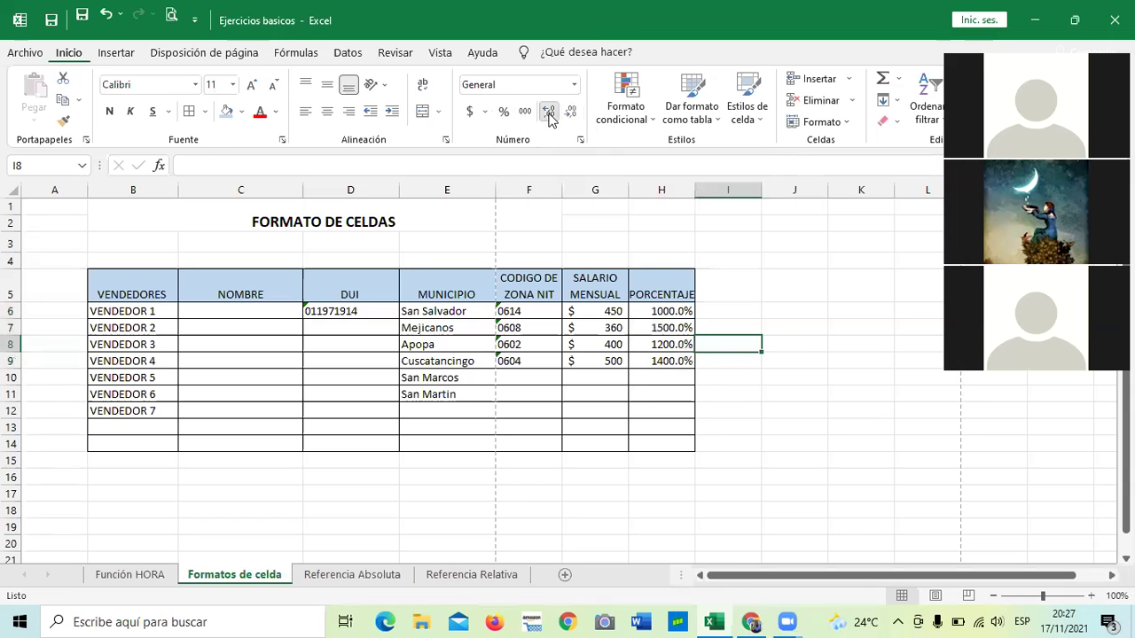
{"action": "left_click", "coordinate": [803, 460]}
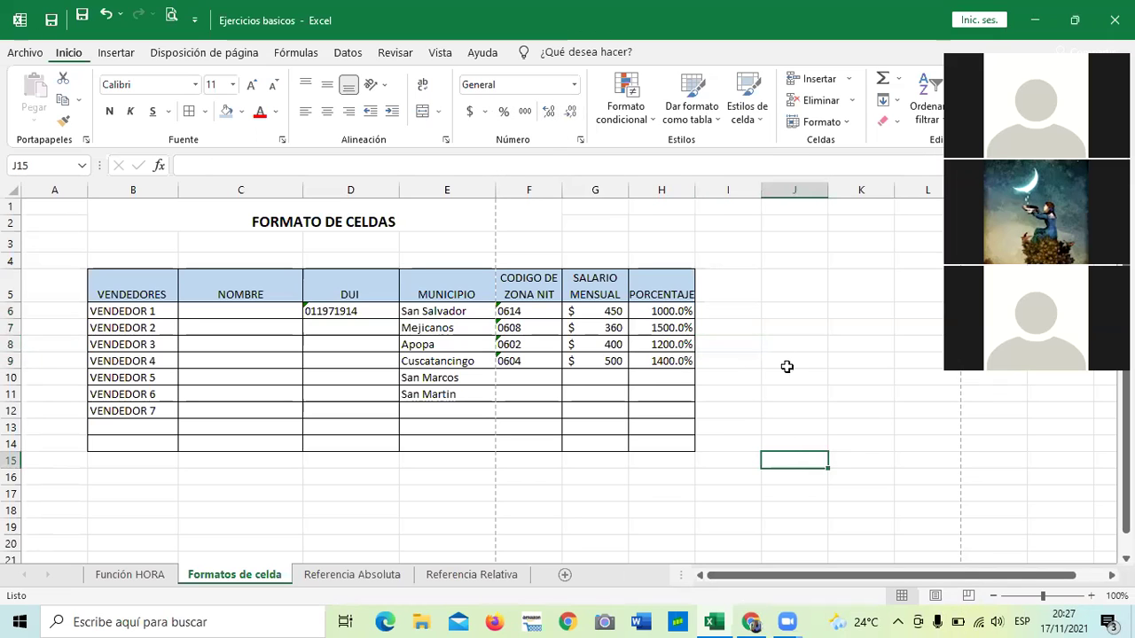
{"action": "left_click", "coordinate": [503, 112]}
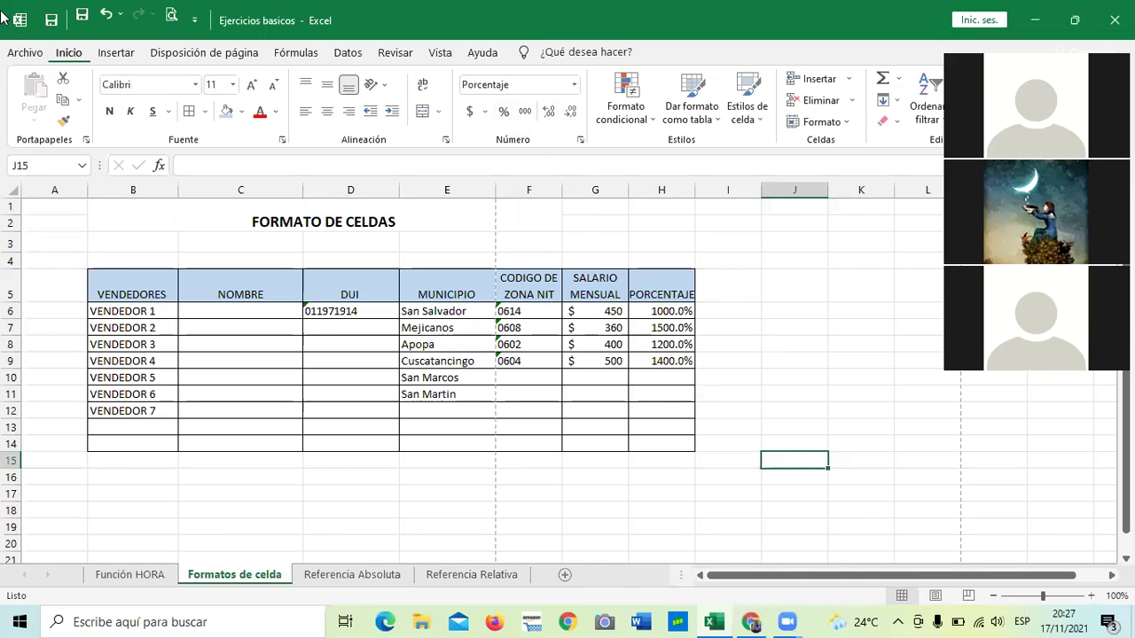
{"action": "left_click", "coordinate": [773, 330]}
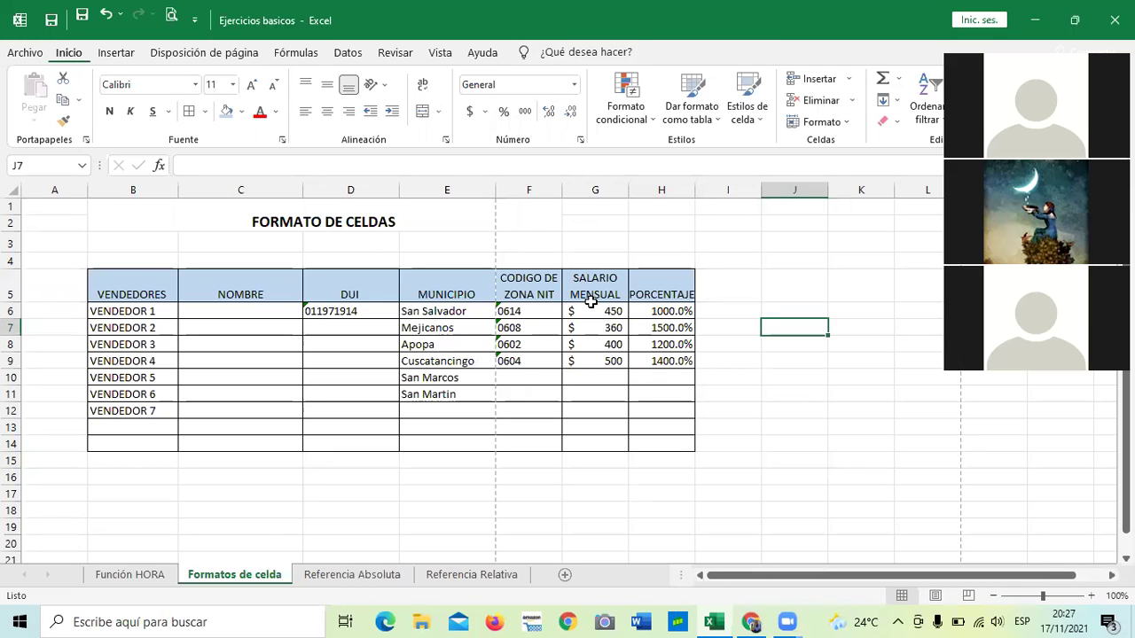
{"action": "left_click", "coordinate": [573, 85]}
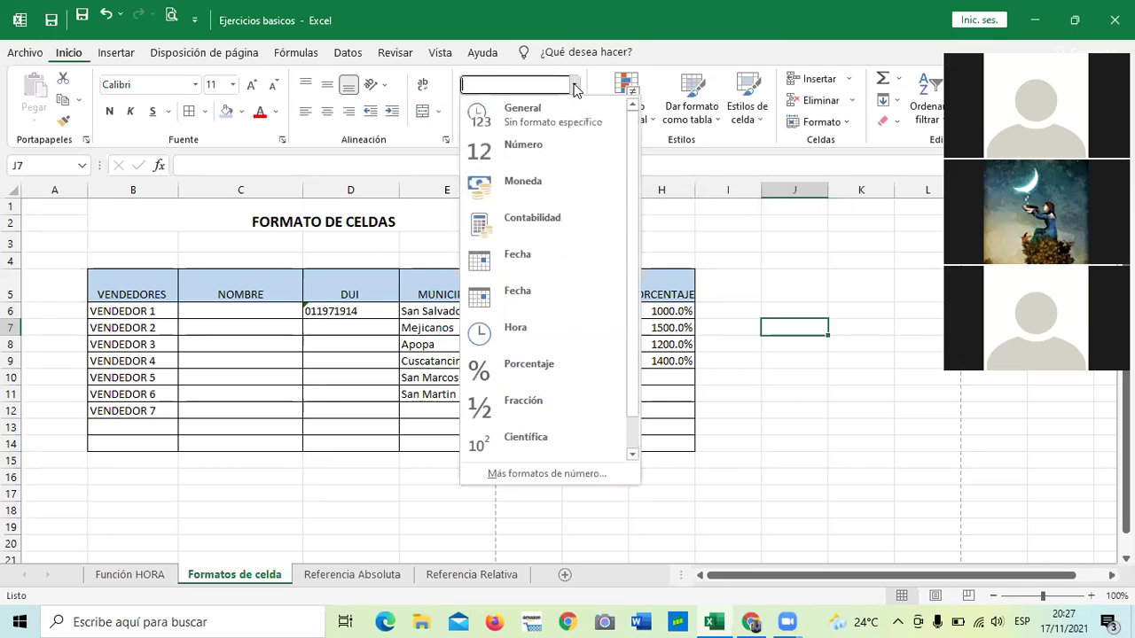
{"action": "left_click", "coordinate": [768, 468]}
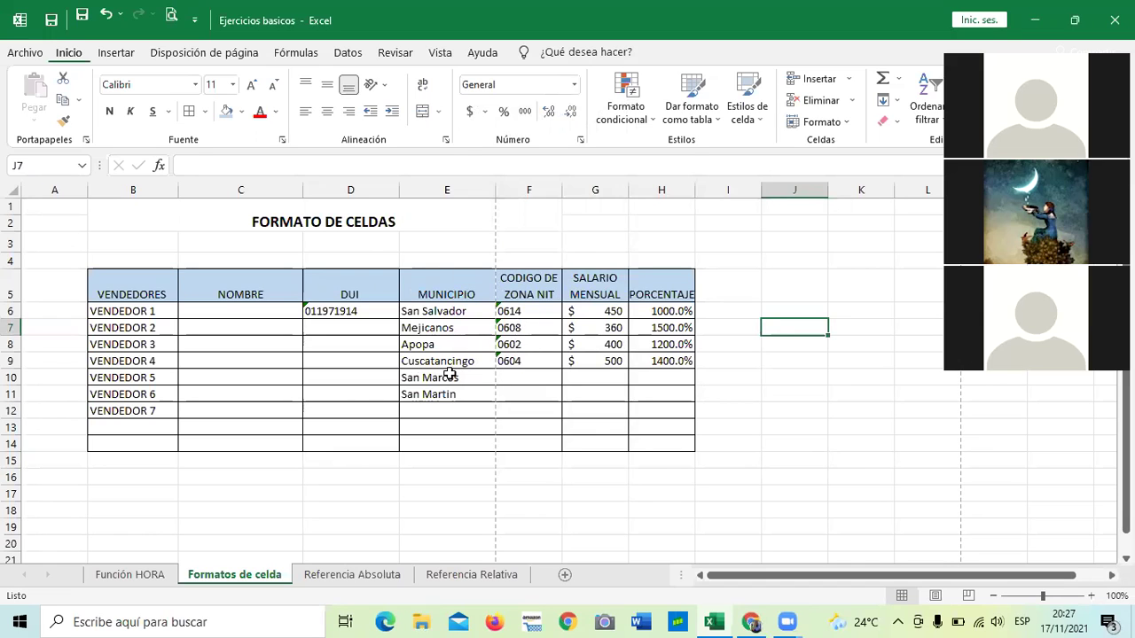
{"action": "left_click", "coordinate": [130, 574]}
{"action": "left_click", "coordinate": [423, 454]}
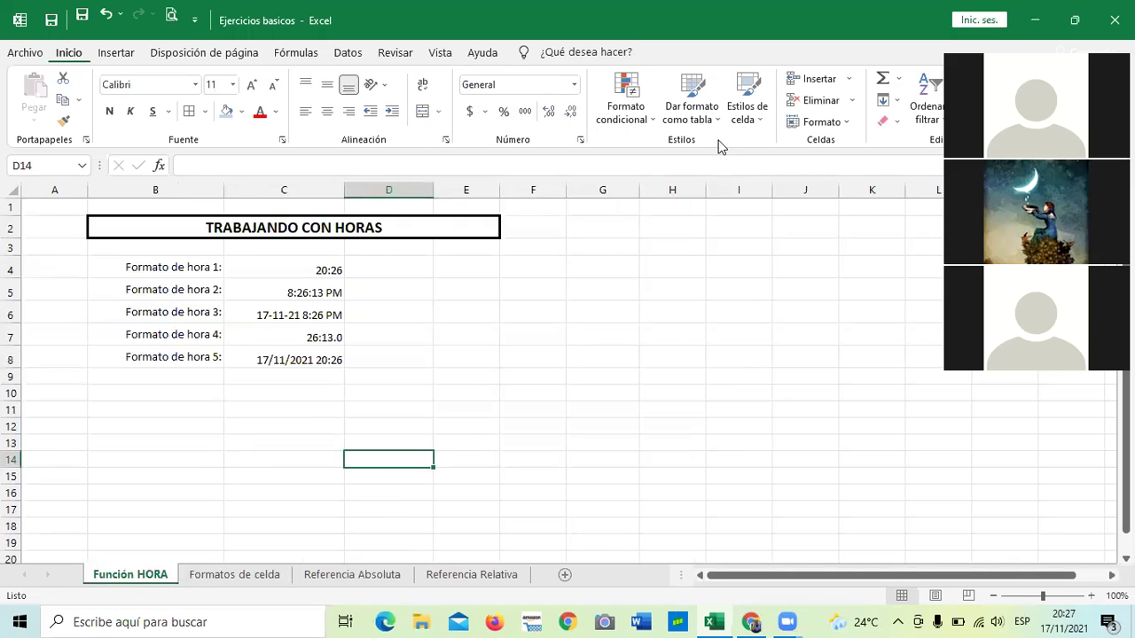
Browse the Number Format list twice without changing any format.
{"action": "left_click", "coordinate": [573, 85]}
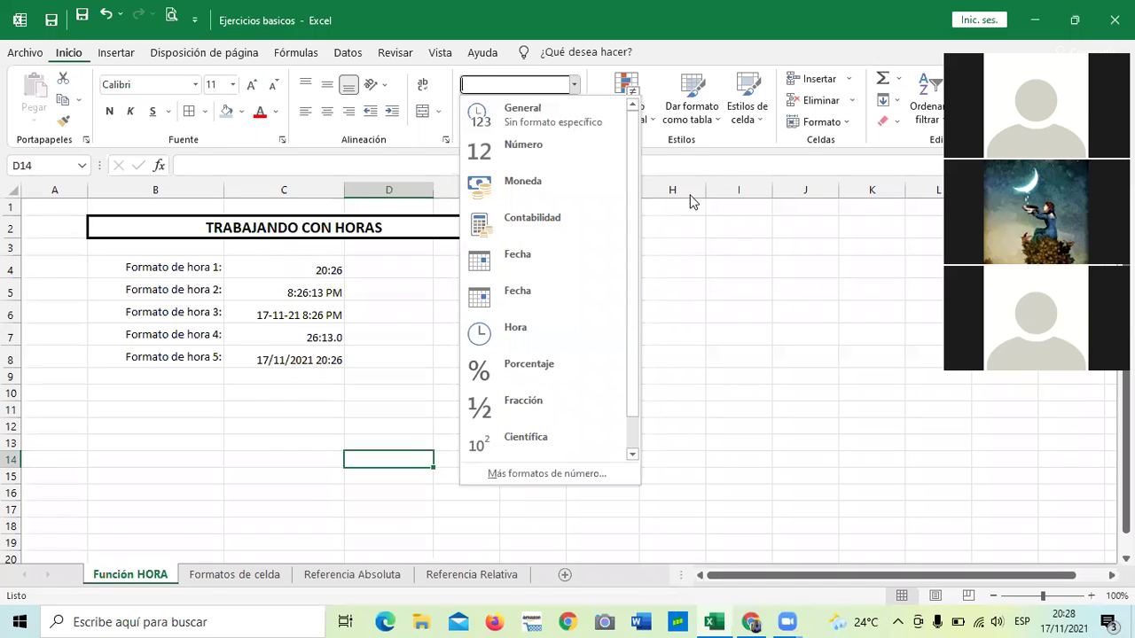
{"action": "left_click", "coordinate": [669, 267]}
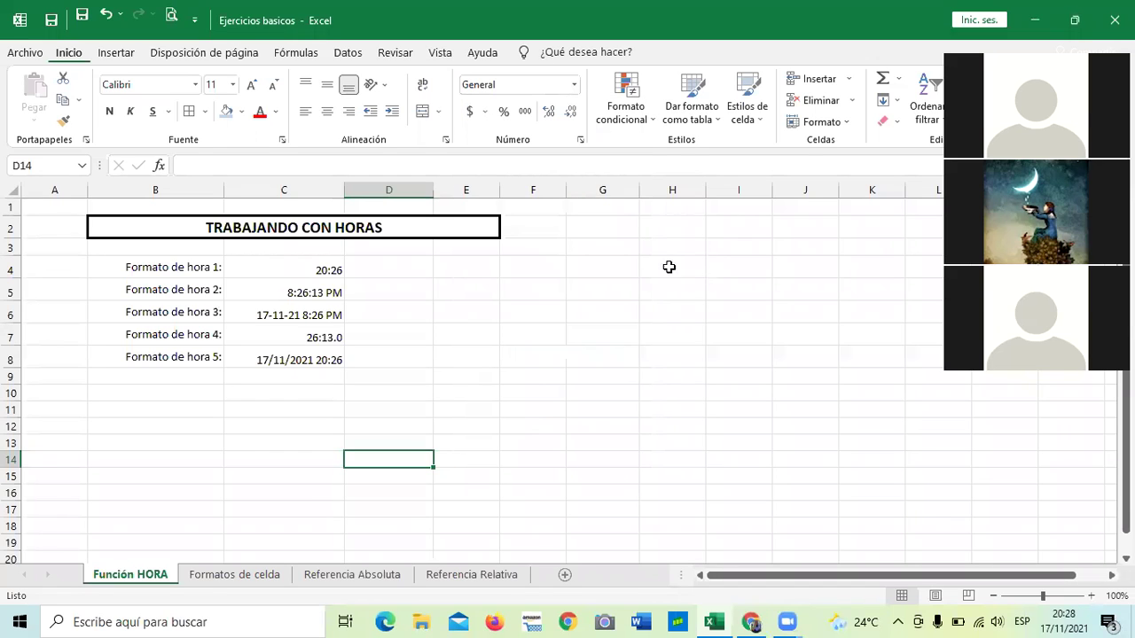
{"action": "left_click", "coordinate": [574, 85]}
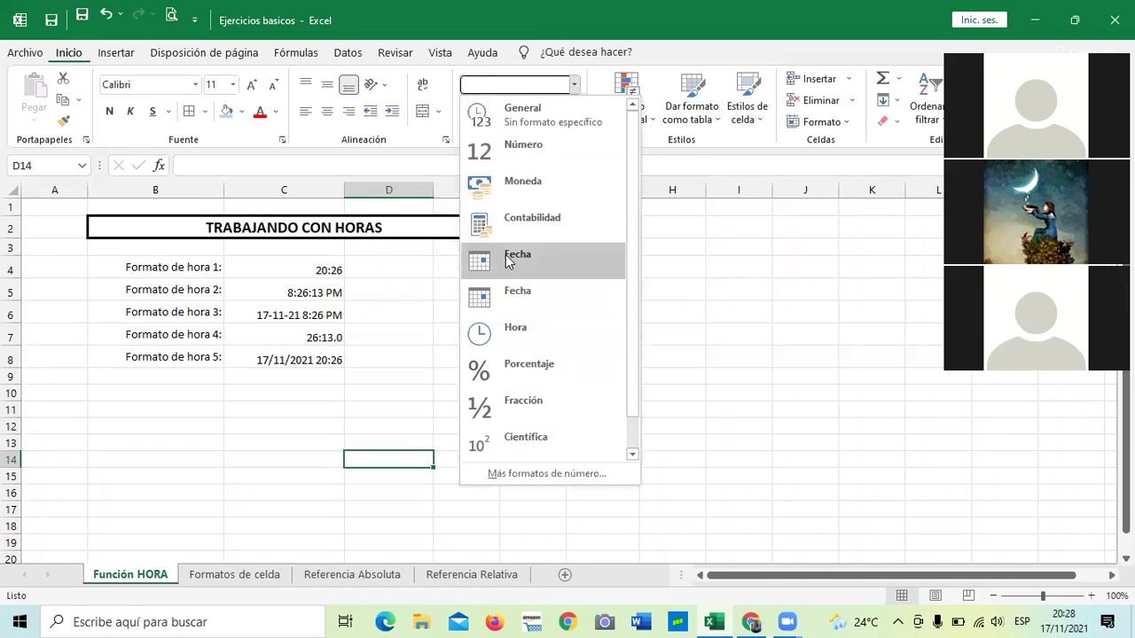
{"action": "left_click", "coordinate": [709, 303]}
{"action": "left_click", "coordinate": [573, 376]}
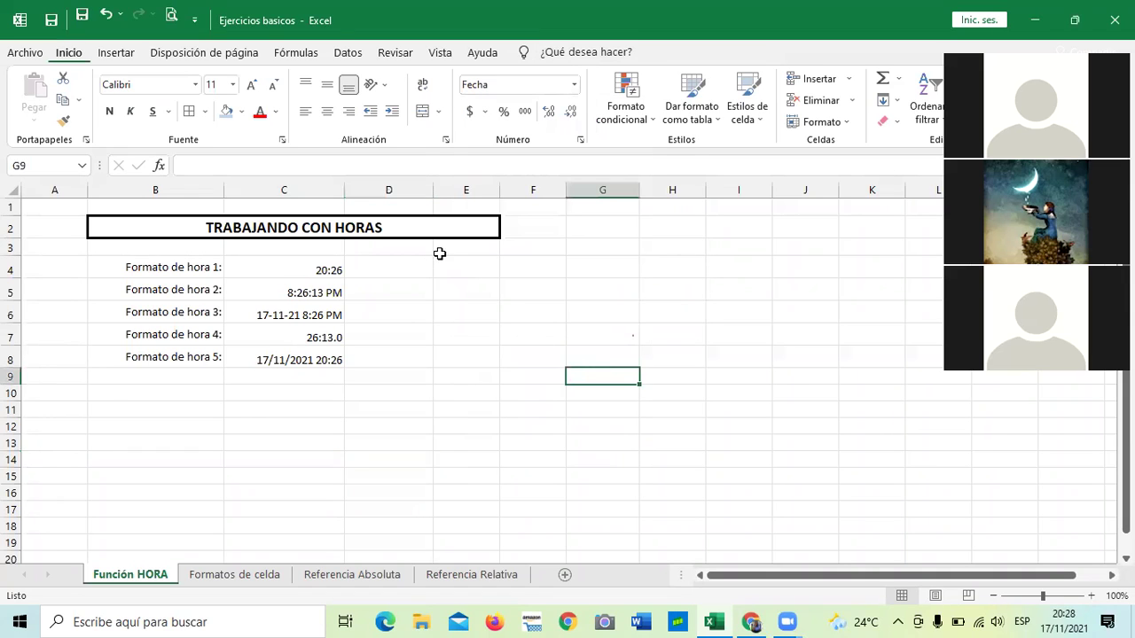
Inspect the =AHORA() times in C4 to C8, checking each cell's time or date format.
{"action": "left_click", "coordinate": [303, 267]}
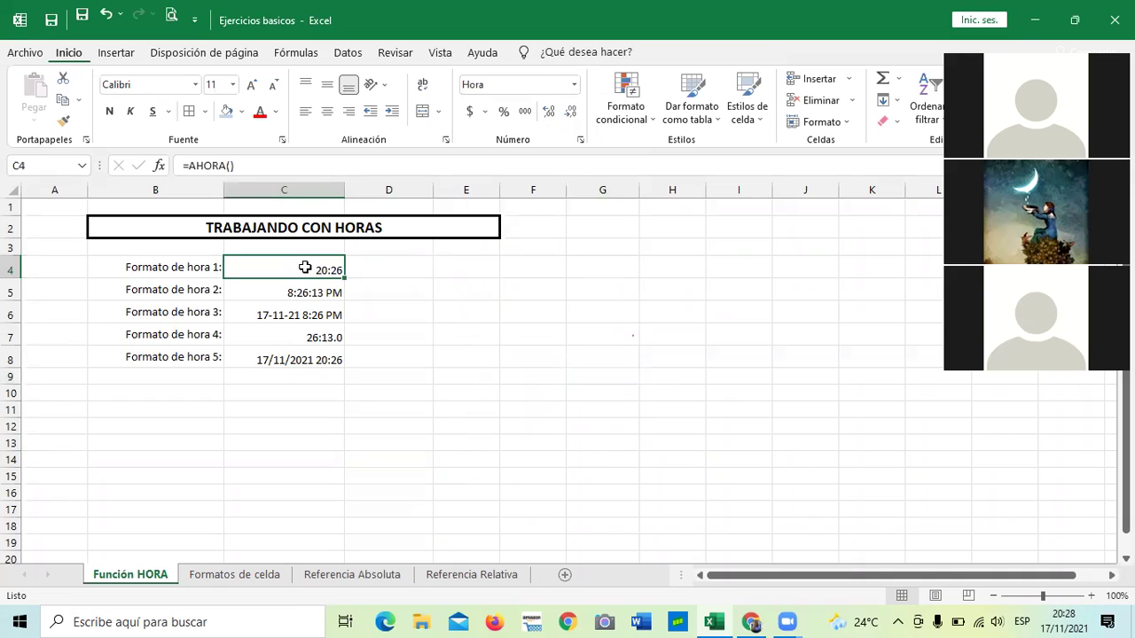
{"action": "left_click", "coordinate": [306, 293]}
{"action": "left_click", "coordinate": [307, 321]}
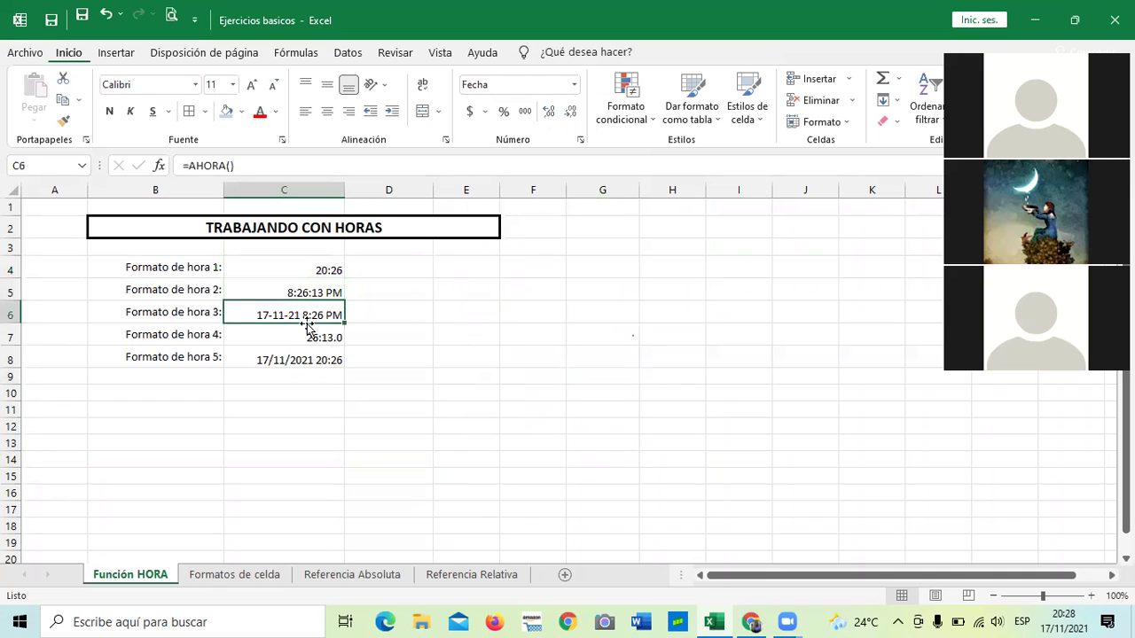
{"action": "left_click", "coordinate": [310, 337]}
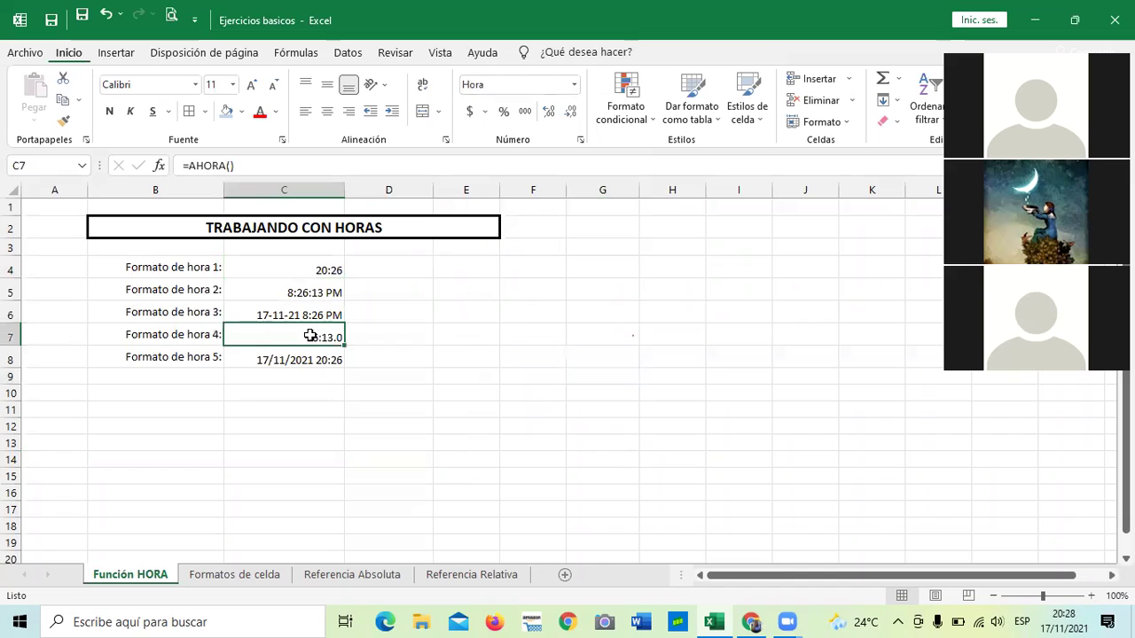
{"action": "key", "text": "Down"}
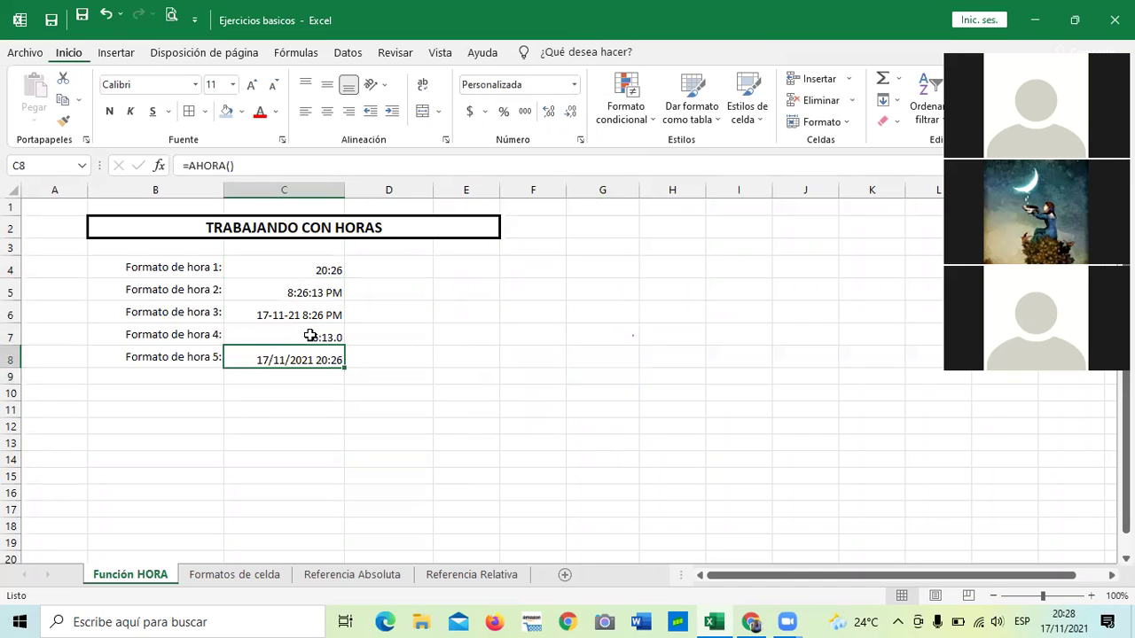
{"action": "key", "text": "Up"}
{"action": "key", "text": "Up"}
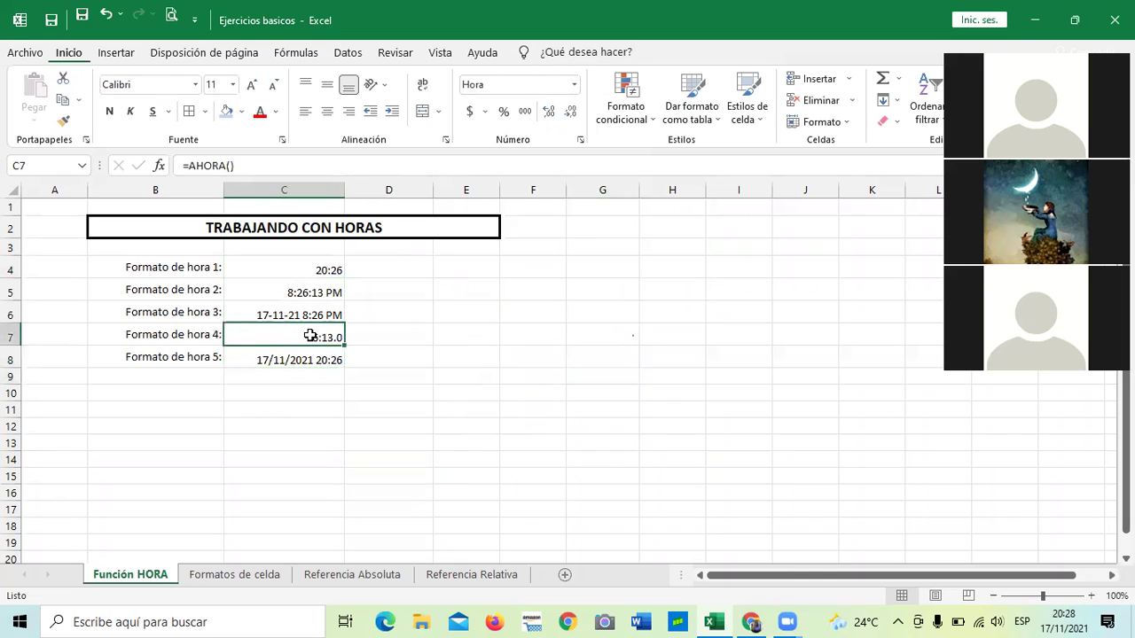
{"action": "key", "text": "Up"}
{"action": "key", "text": "Up"}
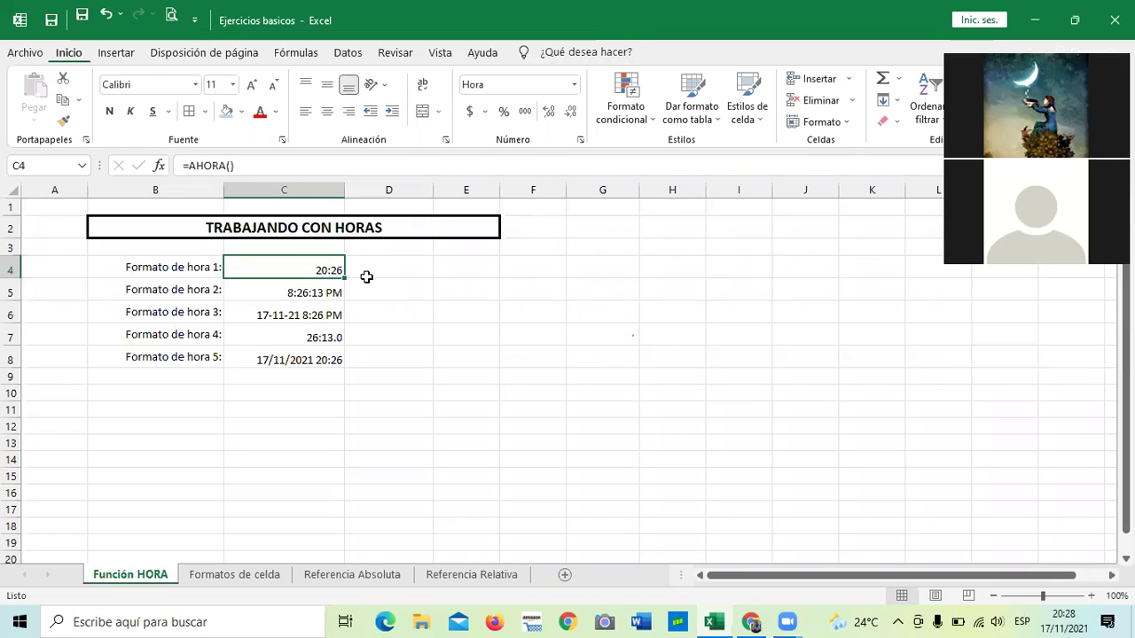
{"action": "left_click", "coordinate": [304, 359]}
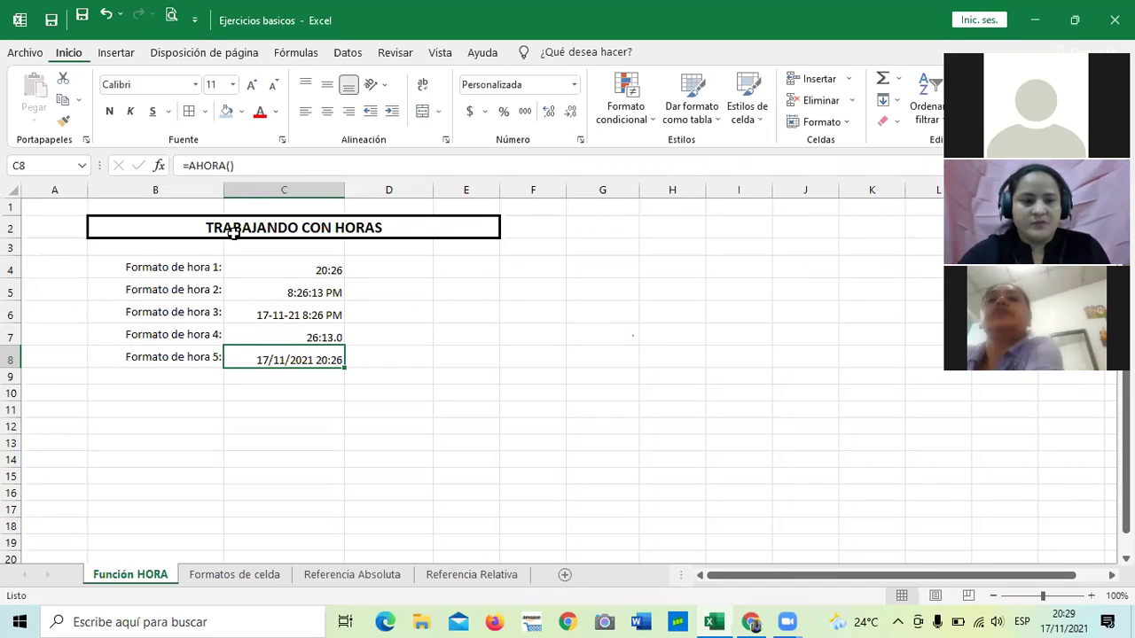
{"action": "left_click", "coordinate": [449, 388]}
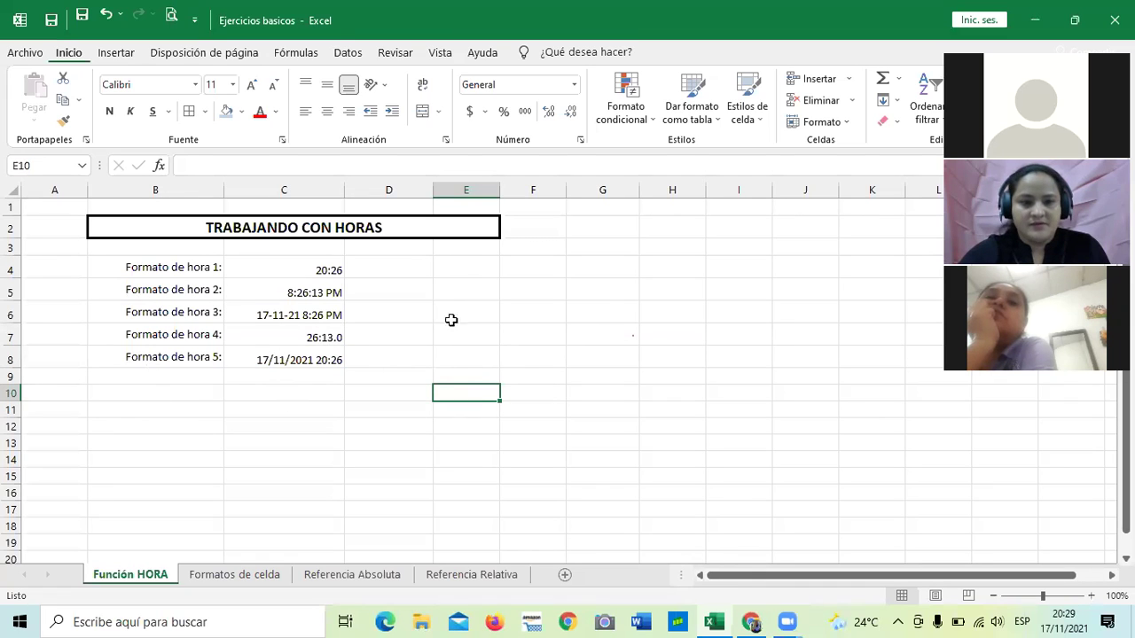
{"action": "left_click", "coordinate": [592, 267]}
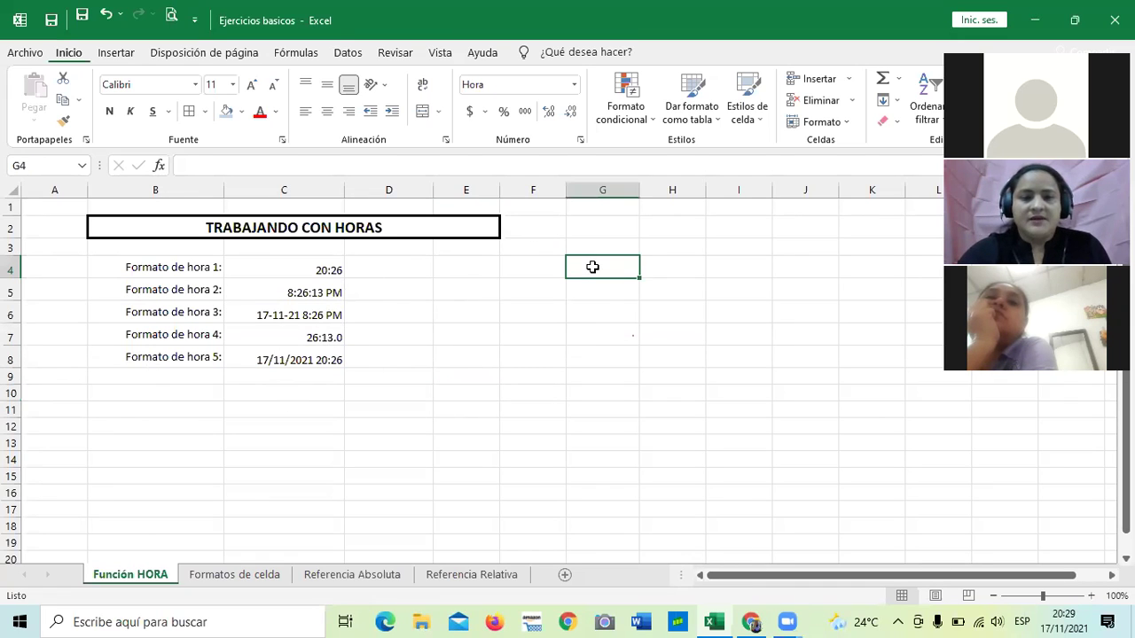
Enter =ahora() in G4 and confirm it uses the Hora format, showing 20:29.
{"action": "left_click", "coordinate": [532, 441]}
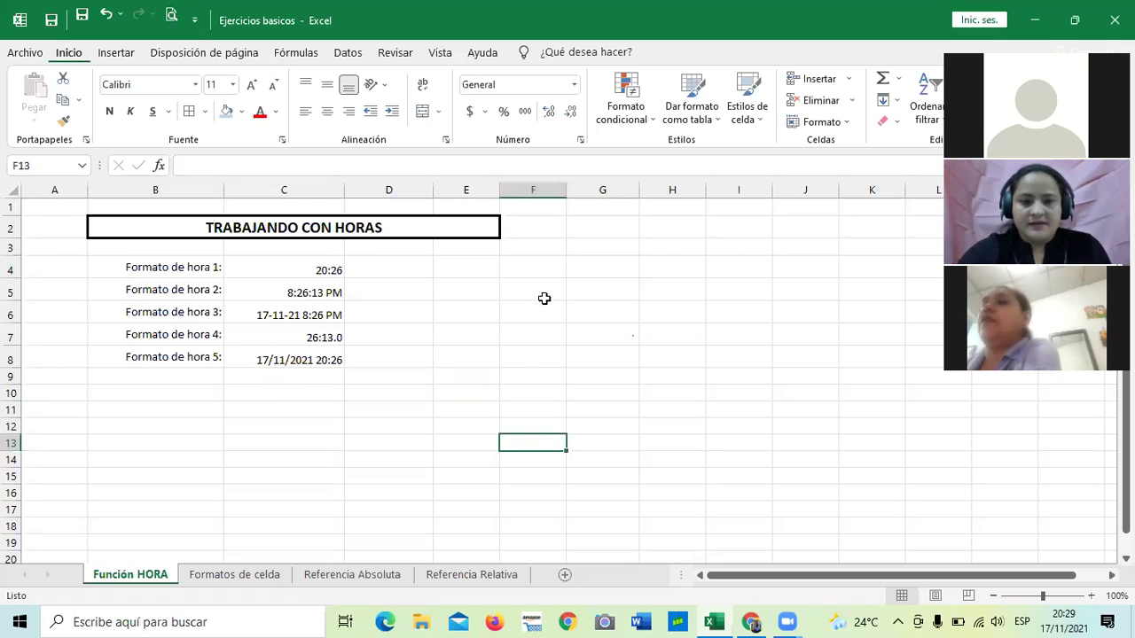
{"action": "left_click", "coordinate": [589, 269]}
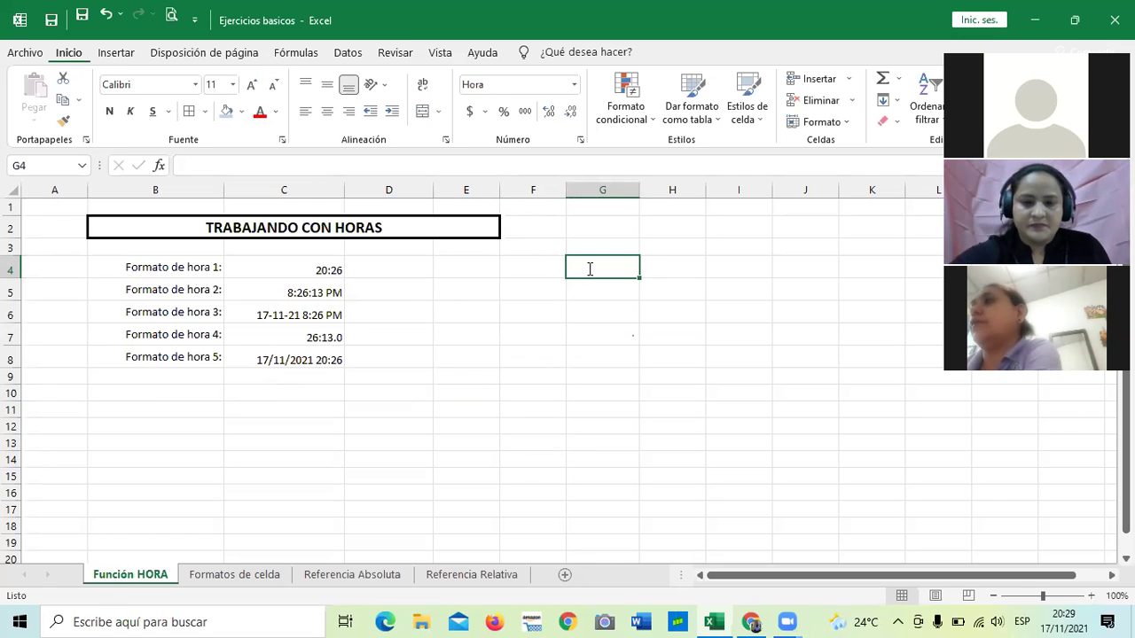
{"action": "type", "text": "=ahora"}
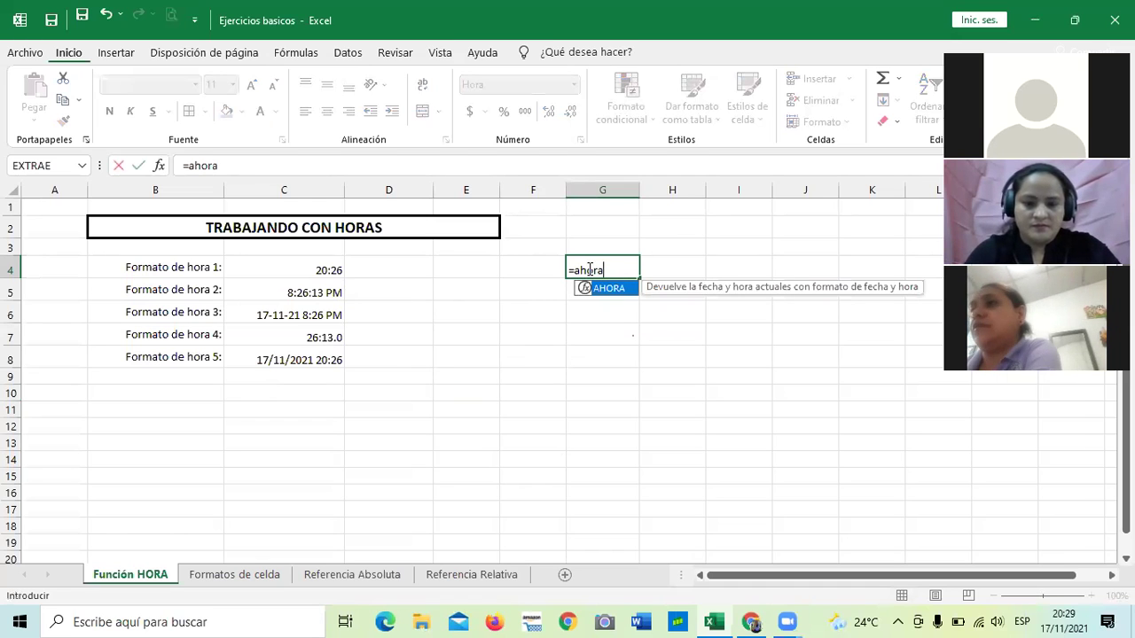
{"action": "type", "text": "()"}
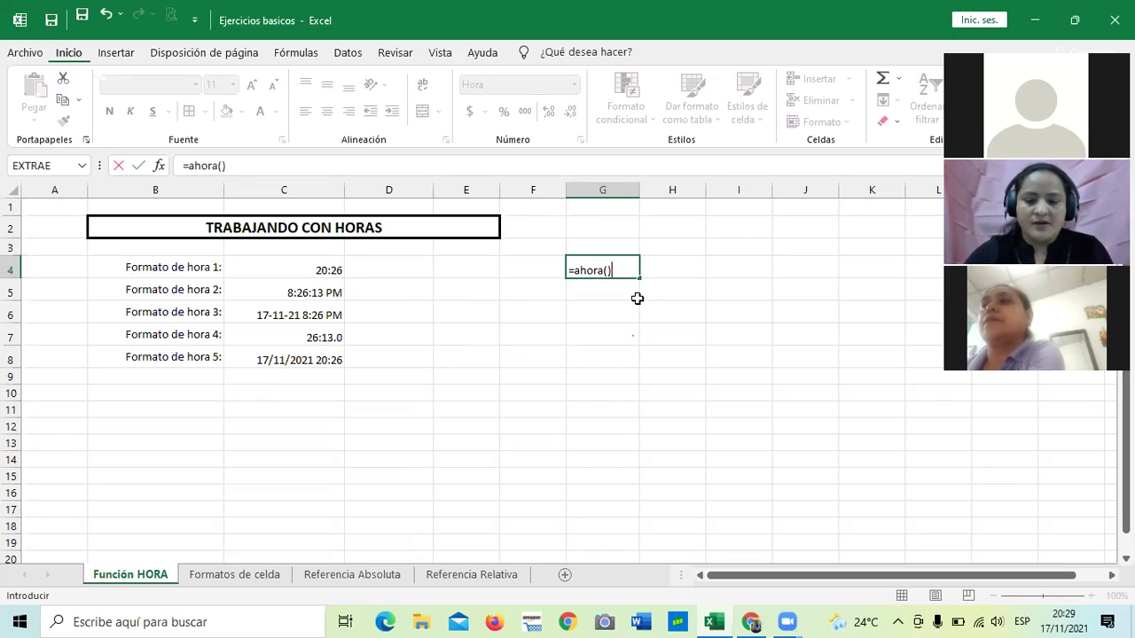
{"action": "key", "text": "Return"}
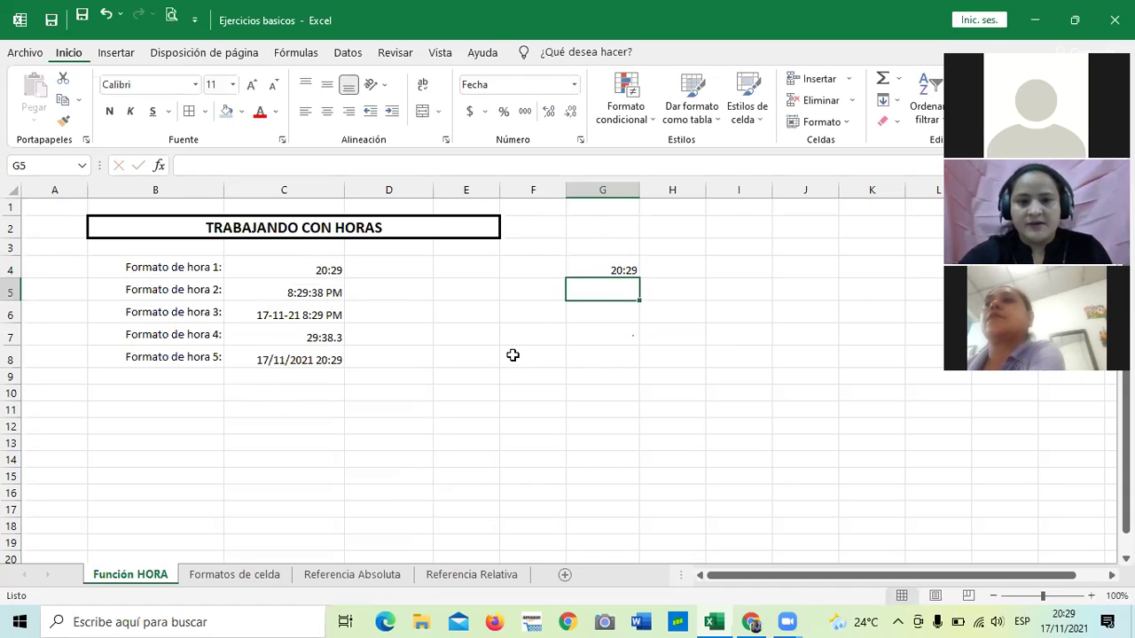
{"action": "left_click", "coordinate": [602, 264]}
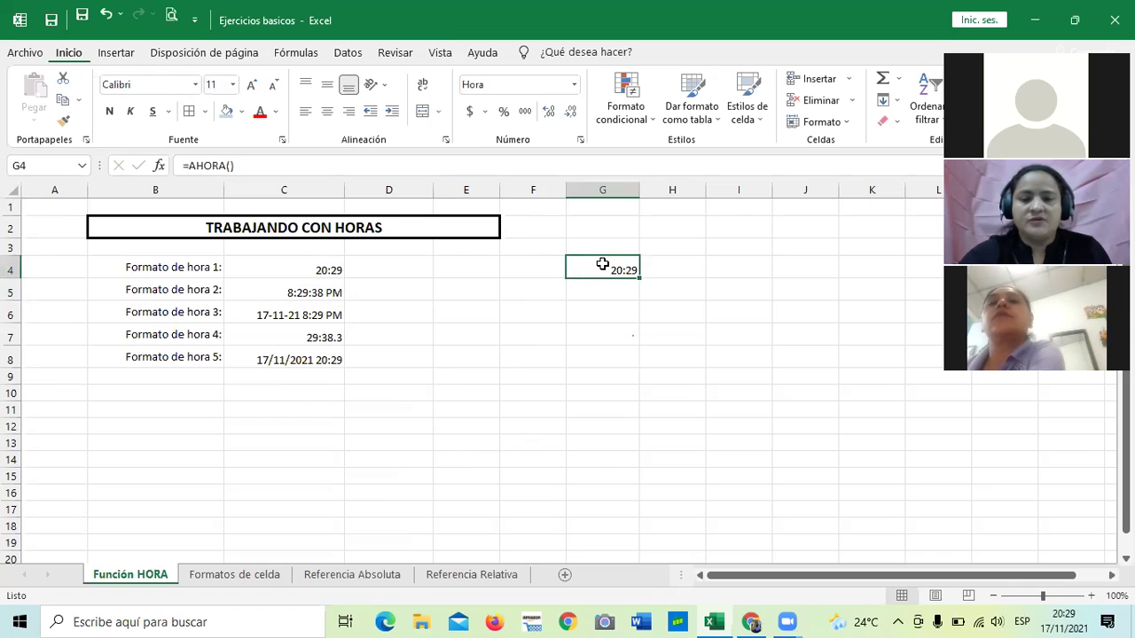
{"action": "left_click", "coordinate": [573, 91]}
{"action": "left_click", "coordinate": [710, 280]}
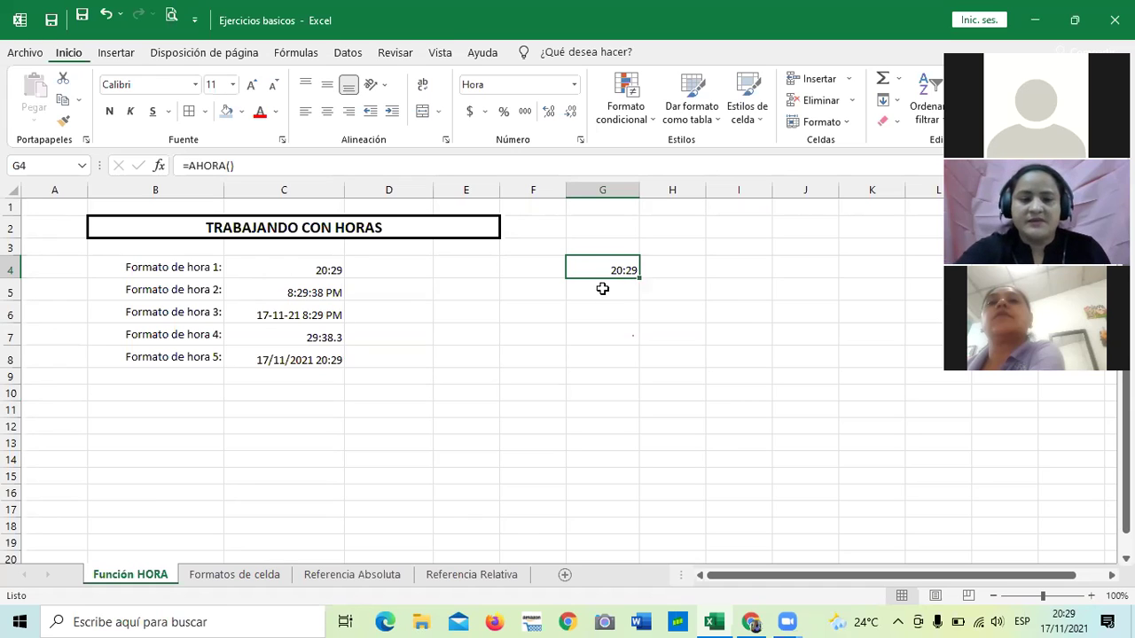
Fill the =AHORA() formula from G4 down to G8, all showing 20:30.
{"action": "left_click", "coordinate": [618, 266]}
{"action": "left_click_drag", "start_coordinate": [639, 279], "coordinate": [632, 365]}
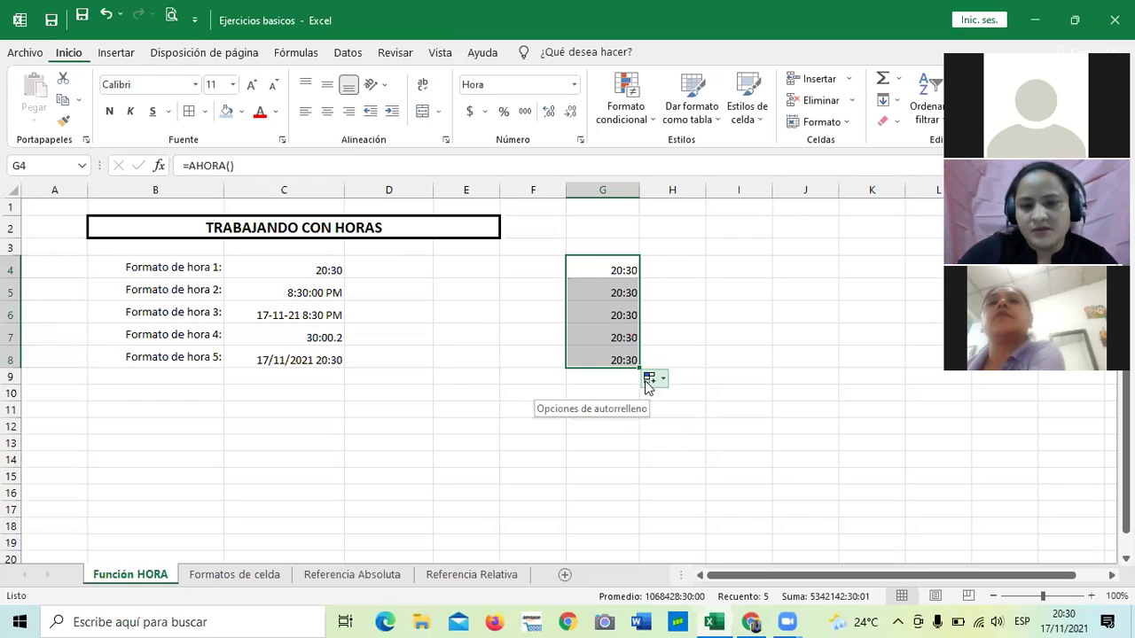
{"action": "left_click", "coordinate": [653, 383]}
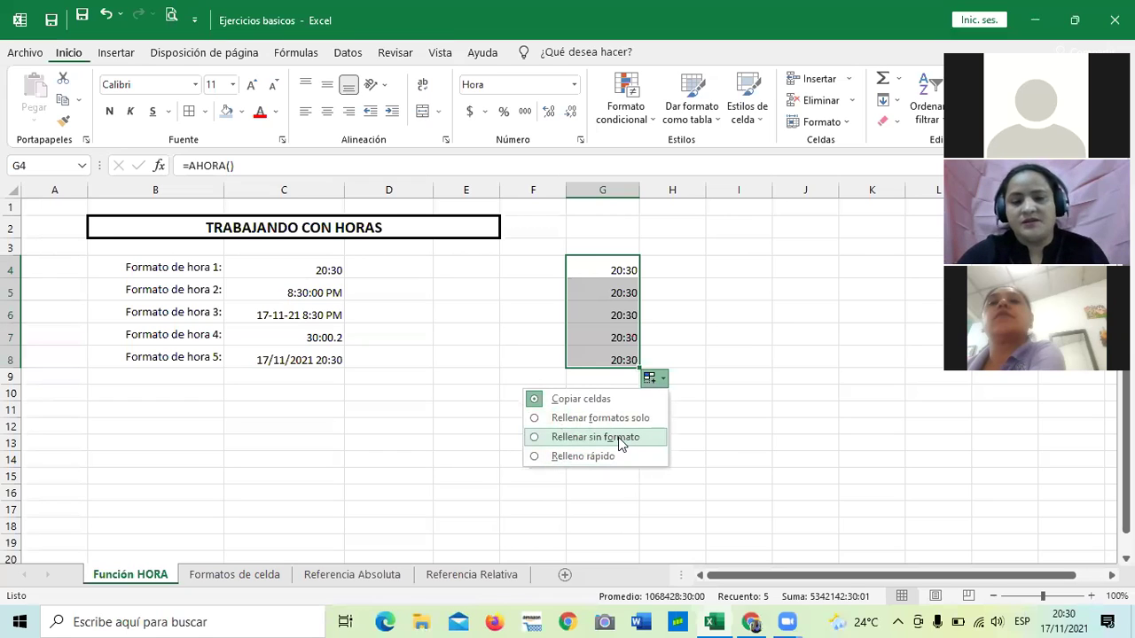
{"action": "left_click", "coordinate": [774, 356]}
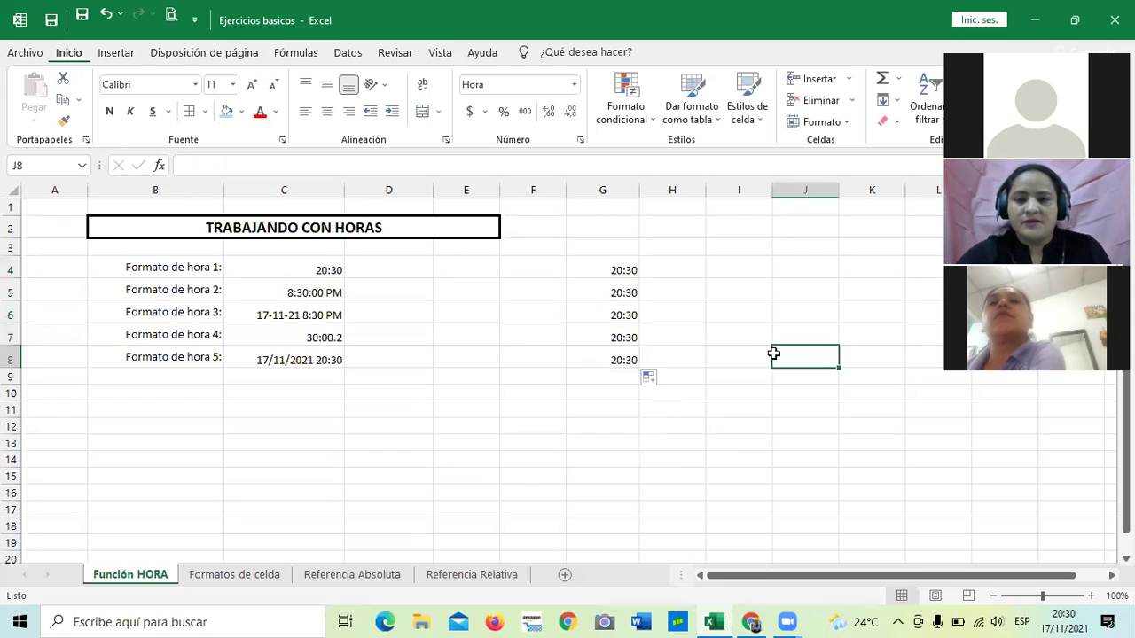
{"action": "left_click_drag", "start_coordinate": [714, 445], "coordinate": [730, 433]}
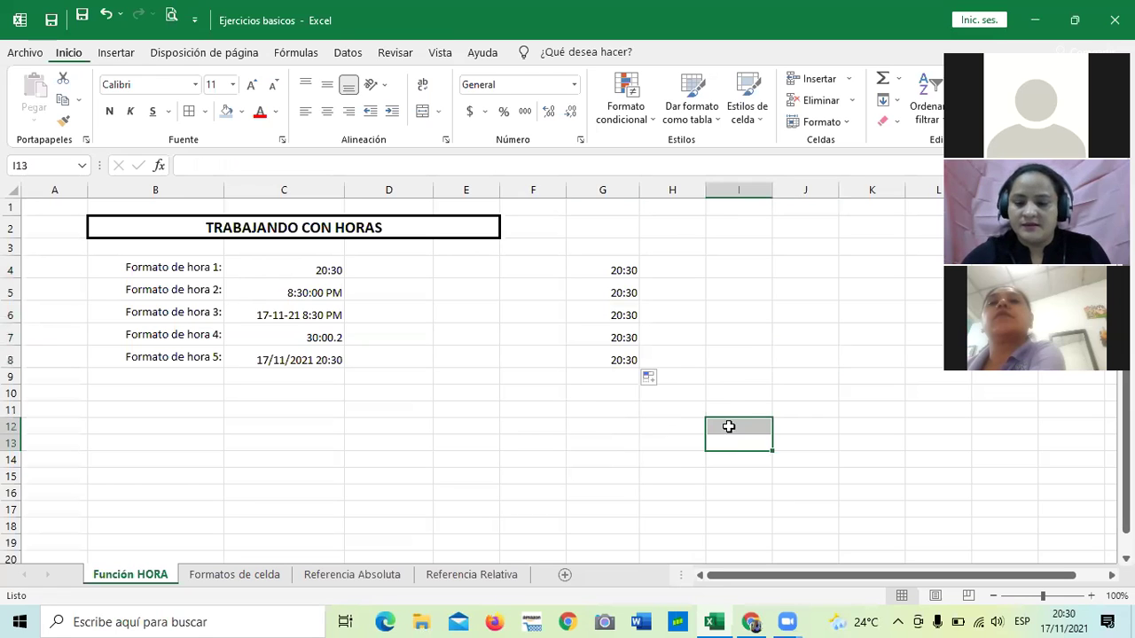
Type 1 in I11 and extend it to I17 as a 1–7 fill series.
{"action": "left_click", "coordinate": [609, 493]}
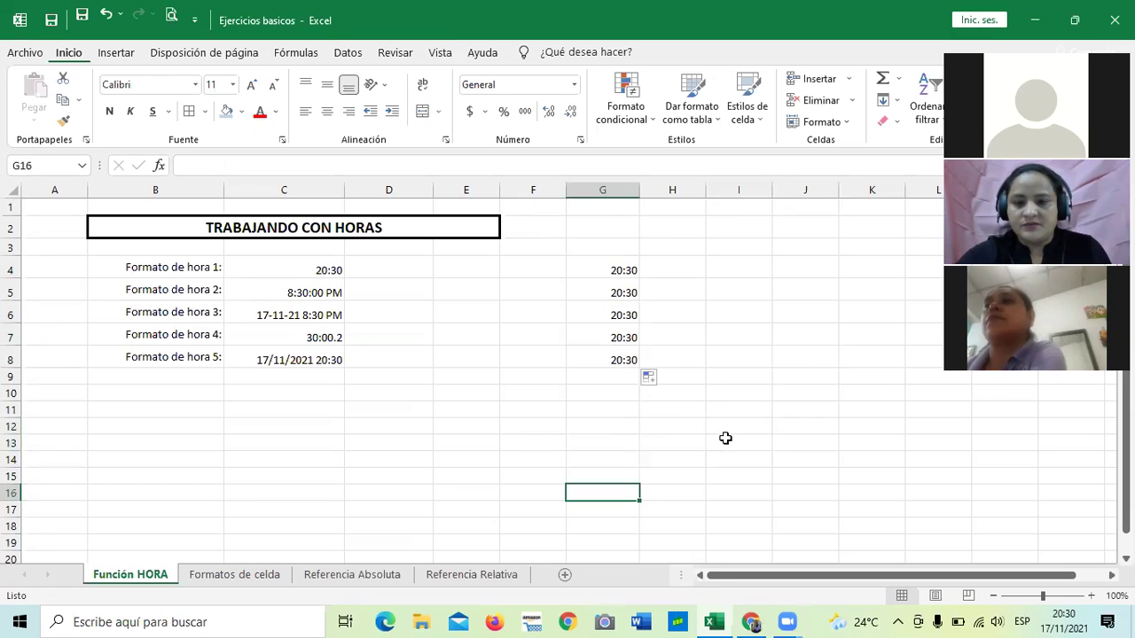
{"action": "left_click", "coordinate": [725, 411]}
{"action": "type", "text": "1"}
{"action": "key", "text": "Return"}
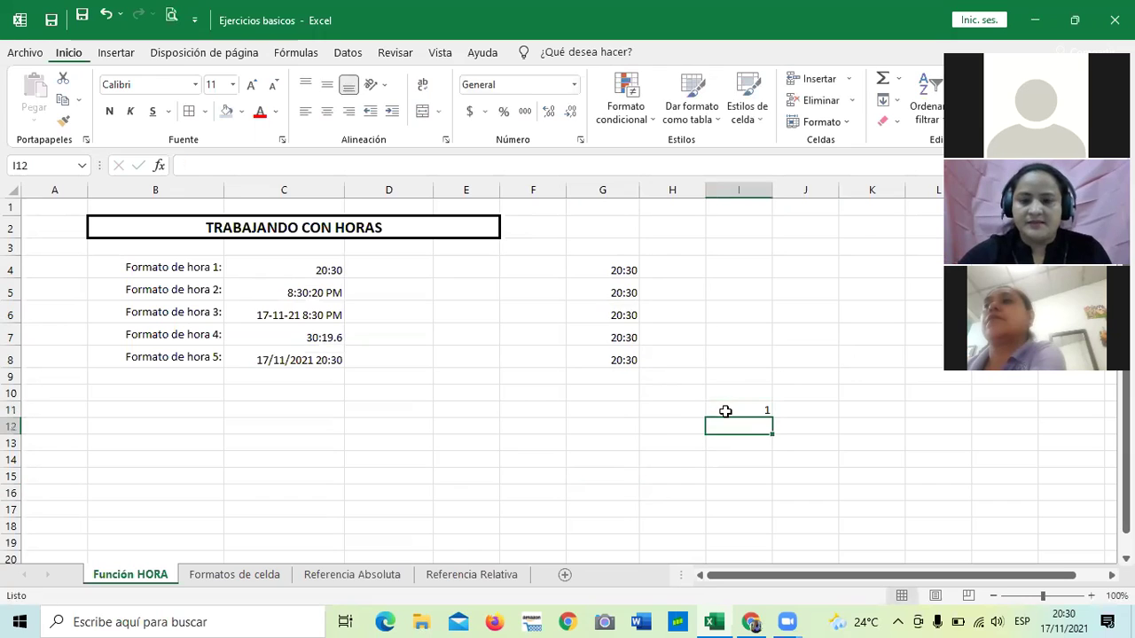
{"action": "left_click", "coordinate": [724, 401]}
{"action": "left_click_drag", "start_coordinate": [770, 420], "coordinate": [777, 522]}
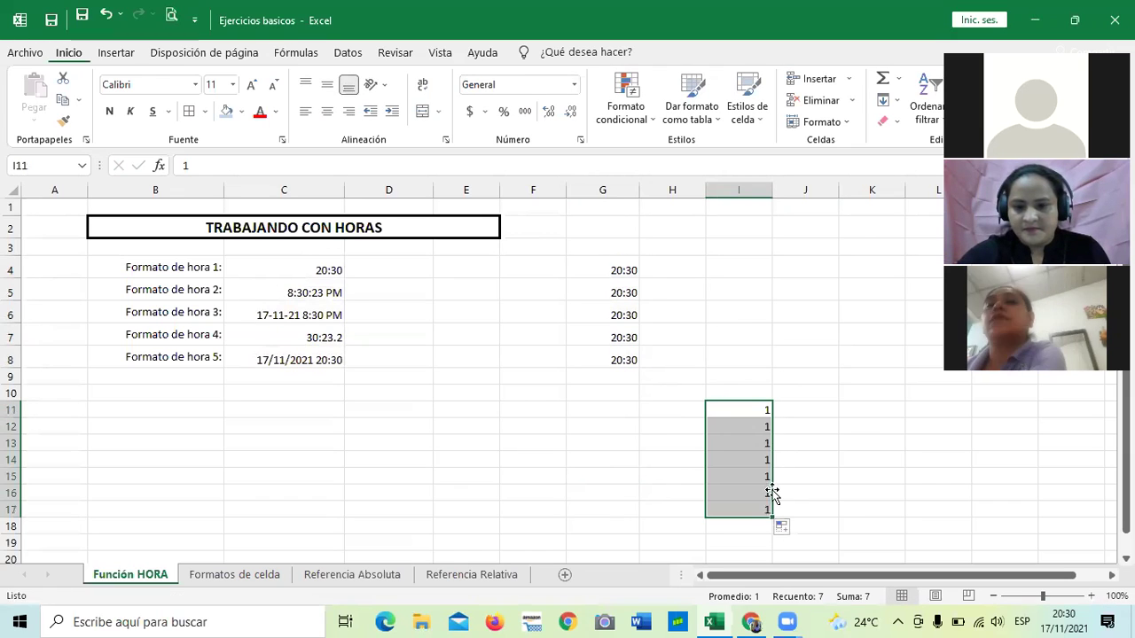
{"action": "left_click", "coordinate": [781, 528]}
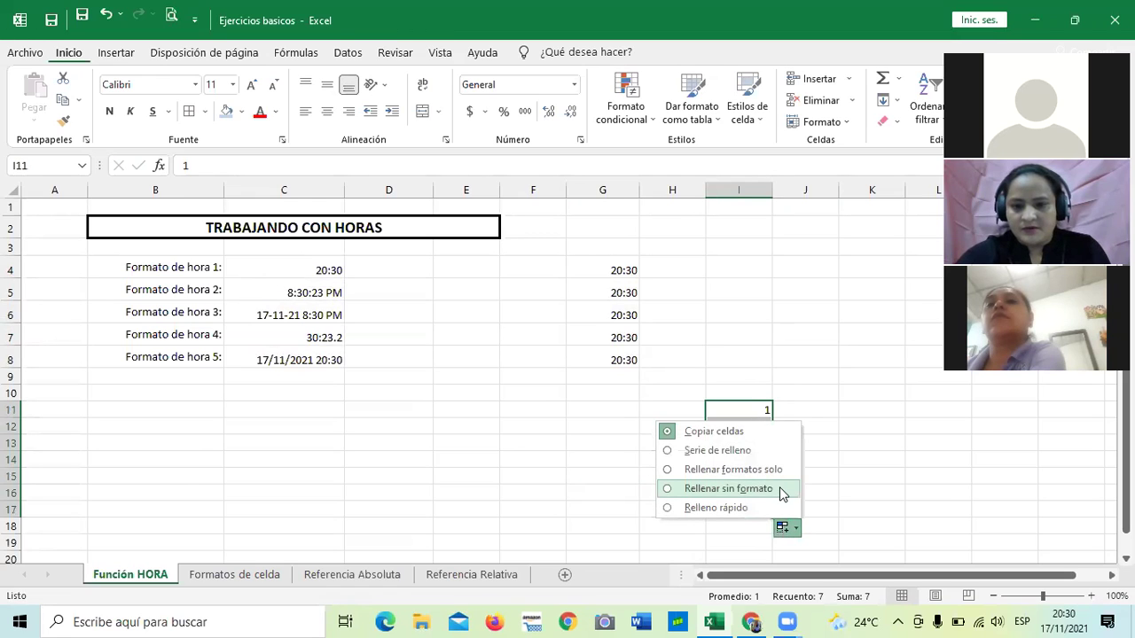
{"action": "left_click", "coordinate": [719, 451]}
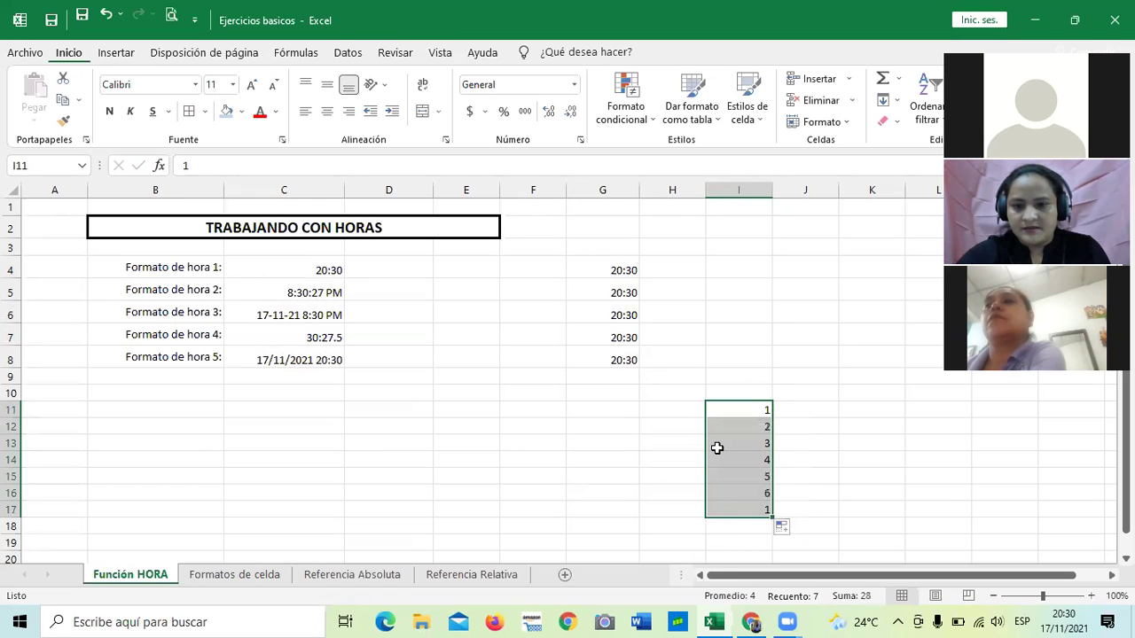
{"action": "left_click", "coordinate": [827, 421]}
{"action": "left_click", "coordinate": [760, 408]}
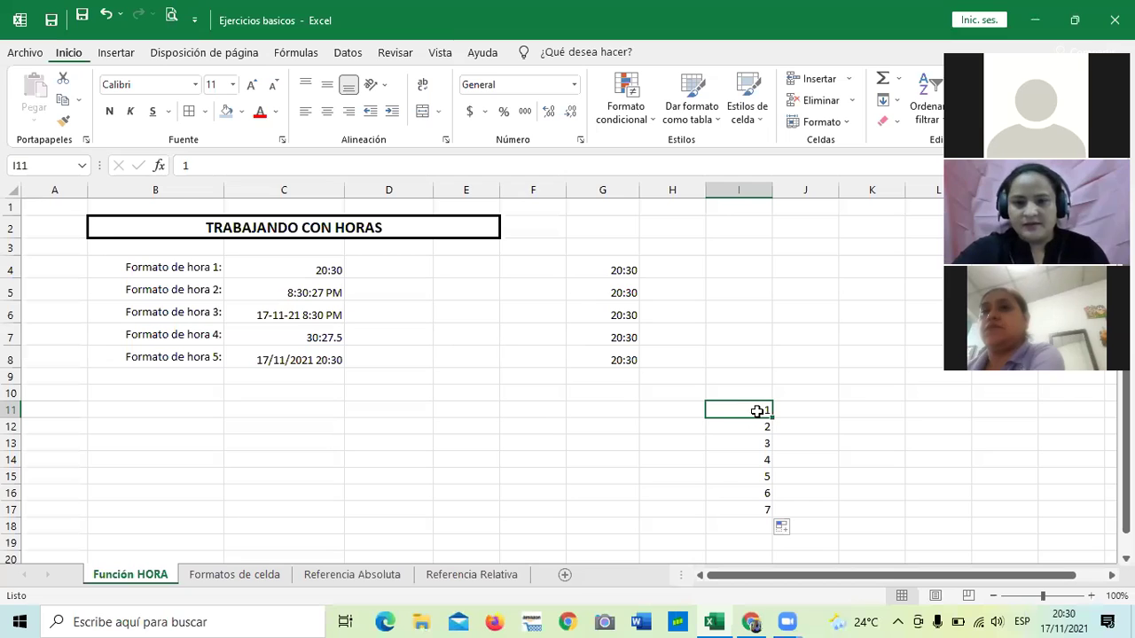
{"action": "left_click", "coordinate": [826, 410]}
Enter 10 as the first series value in J11.
{"action": "type", "text": "1"}
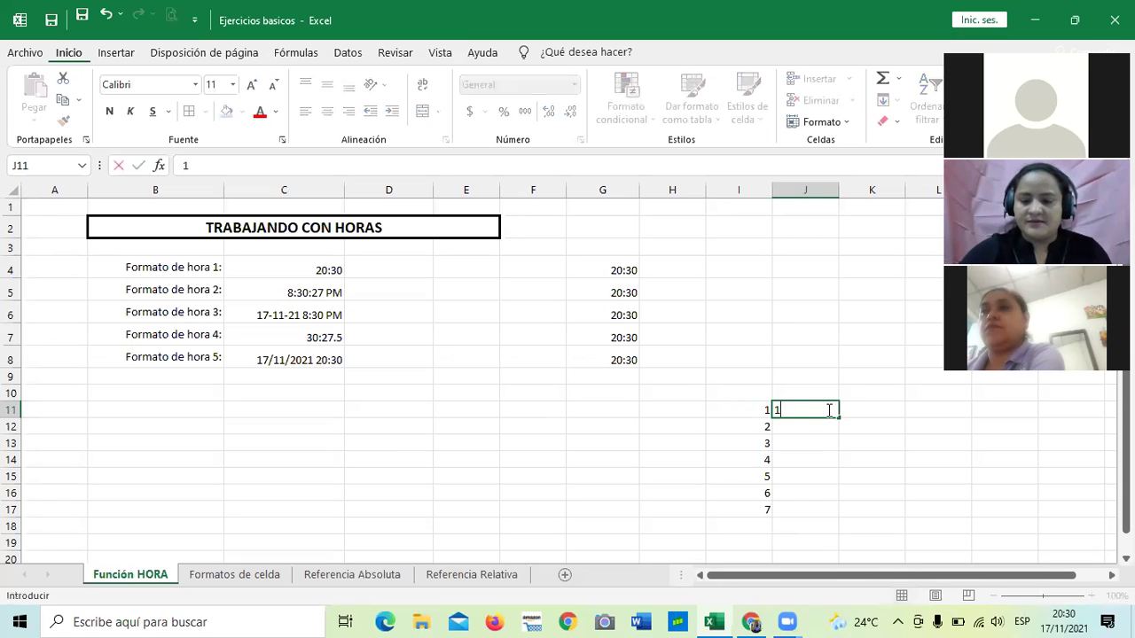
{"action": "key", "text": "Return"}
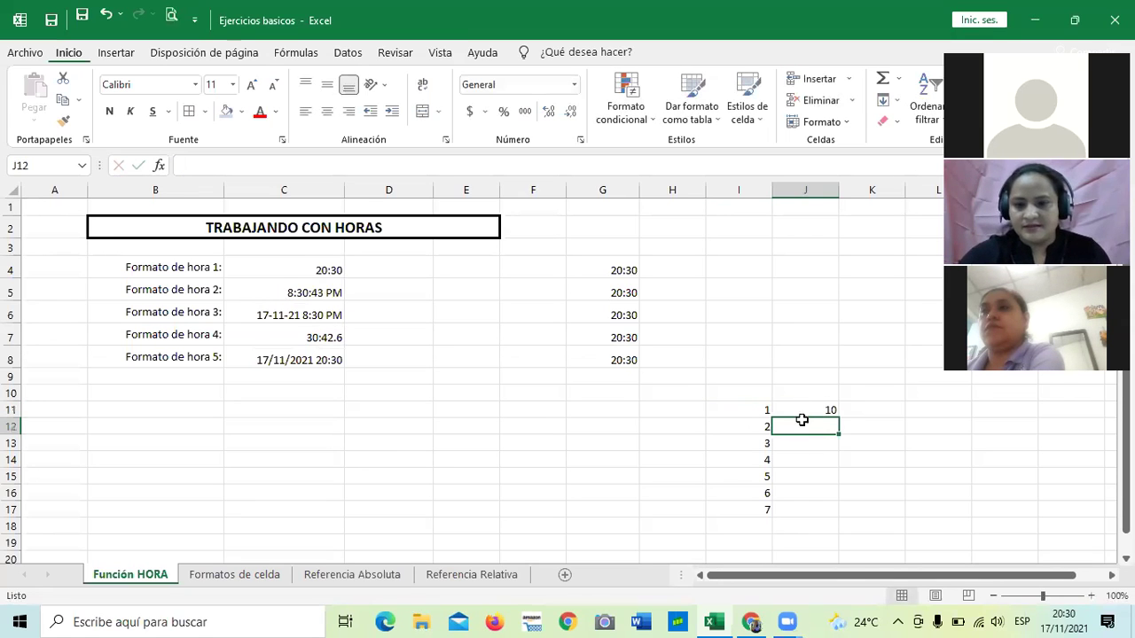
{"action": "left_click", "coordinate": [807, 408]}
{"action": "mouse_move", "coordinate": [840, 416]}
{"action": "left_mouse_down"}
{"action": "mouse_move", "coordinate": [846, 502]}
{"action": "mouse_move", "coordinate": [837, 415]}
{"action": "left_mouse_up"}
{"action": "left_click", "coordinate": [856, 438]}
Enter 20 in J12 and fill it down to J17 as a series (20–25).
{"action": "left_click", "coordinate": [830, 421]}
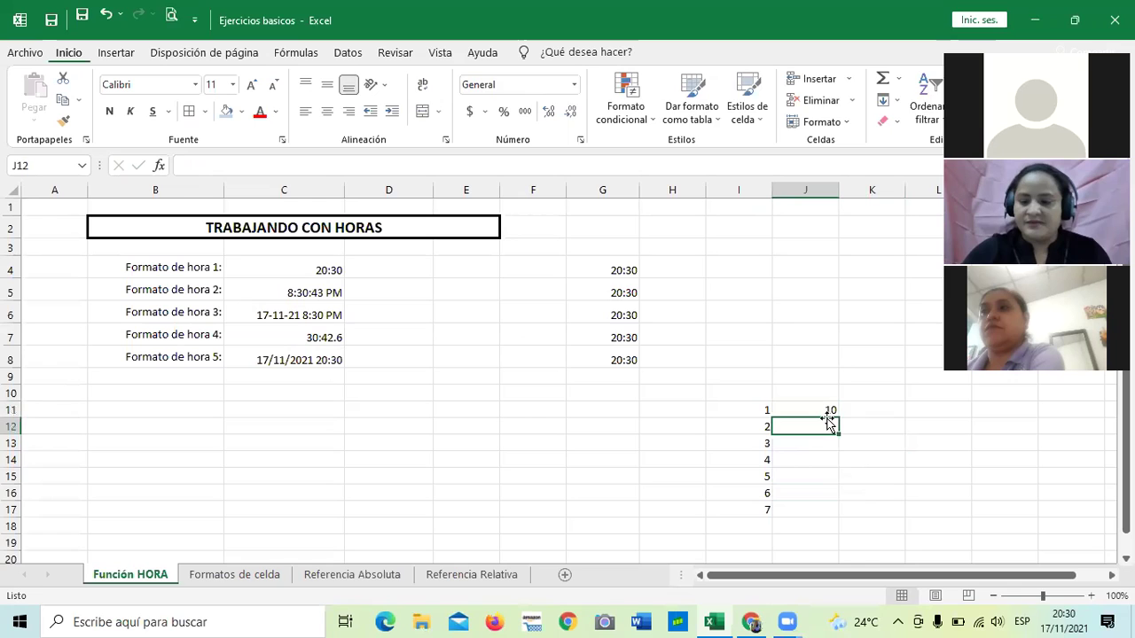
{"action": "type", "text": "20"}
{"action": "key", "text": "Return"}
{"action": "left_click", "coordinate": [825, 428]}
{"action": "left_click_drag", "start_coordinate": [838, 435], "coordinate": [833, 521]}
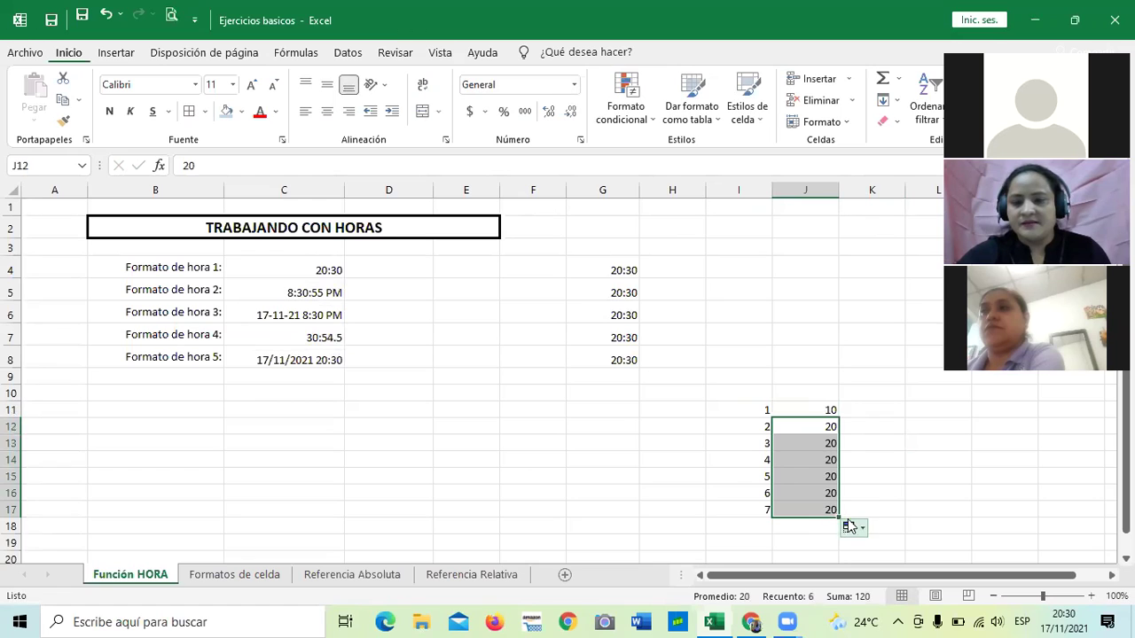
{"action": "left_click", "coordinate": [851, 528]}
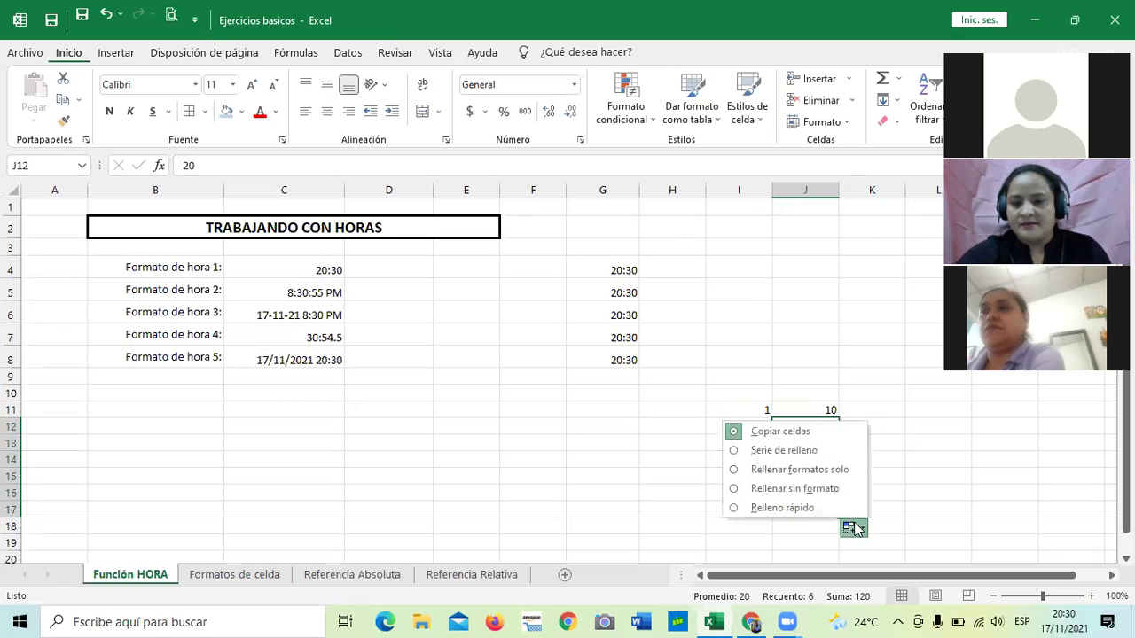
{"action": "left_click", "coordinate": [784, 450]}
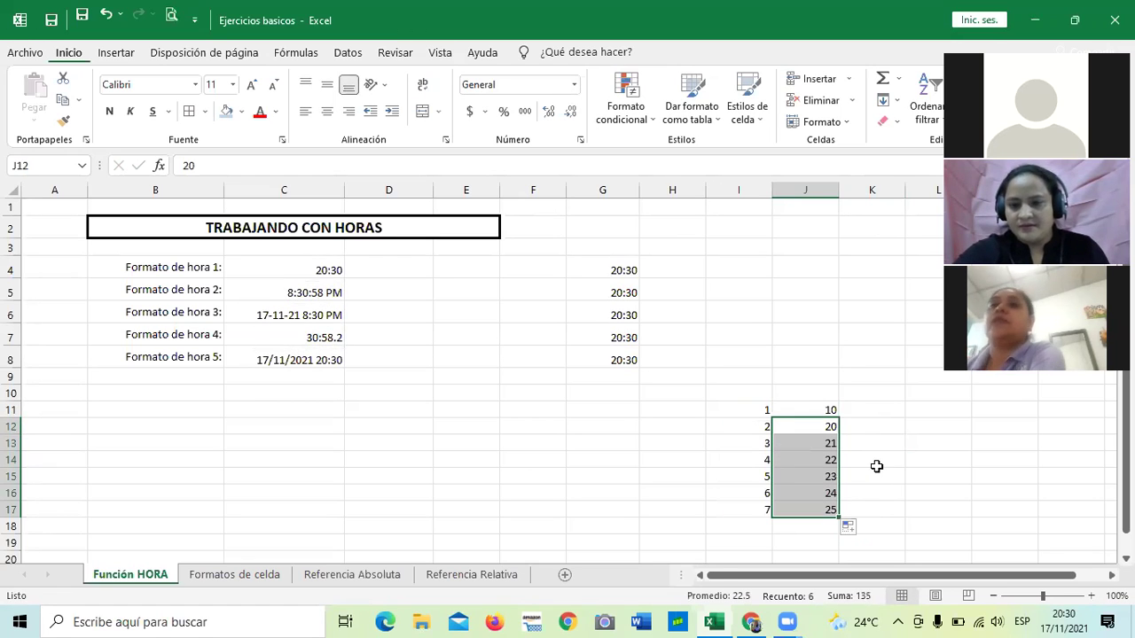
Replace J13 with 30 and clear the old values in J14:J17.
{"action": "left_click", "coordinate": [817, 441]}
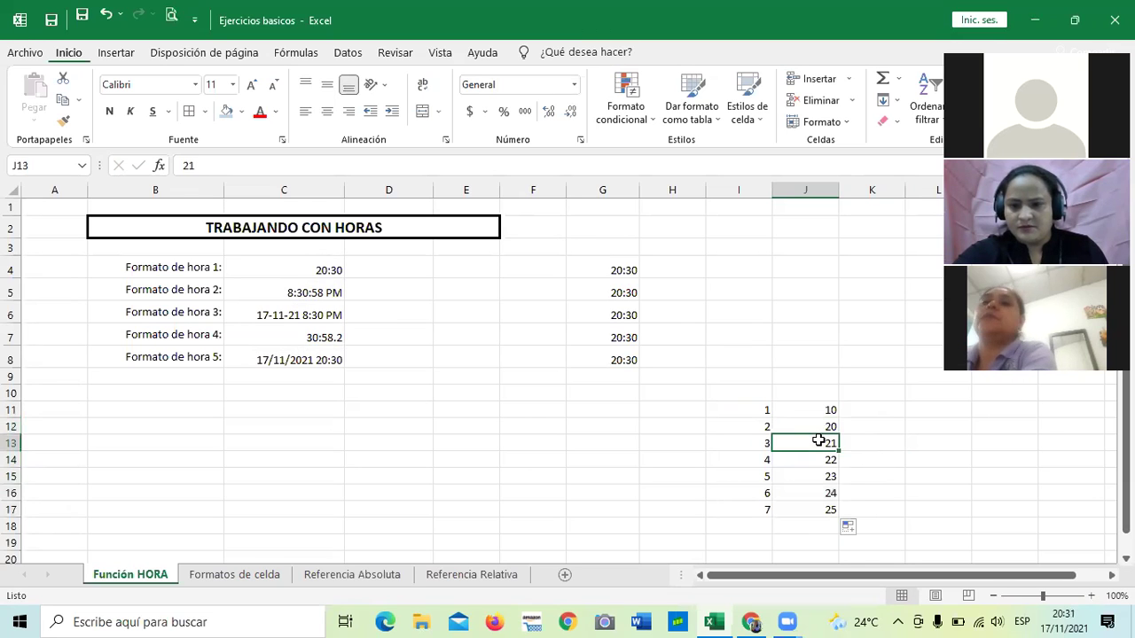
{"action": "type", "text": "30"}
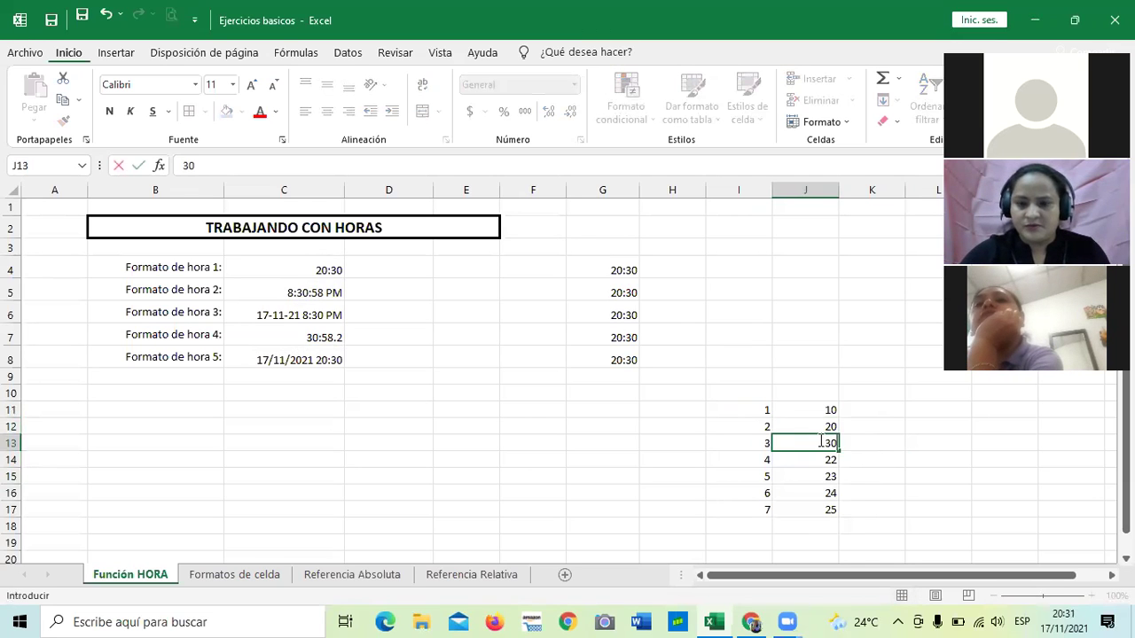
{"action": "key", "text": "Return"}
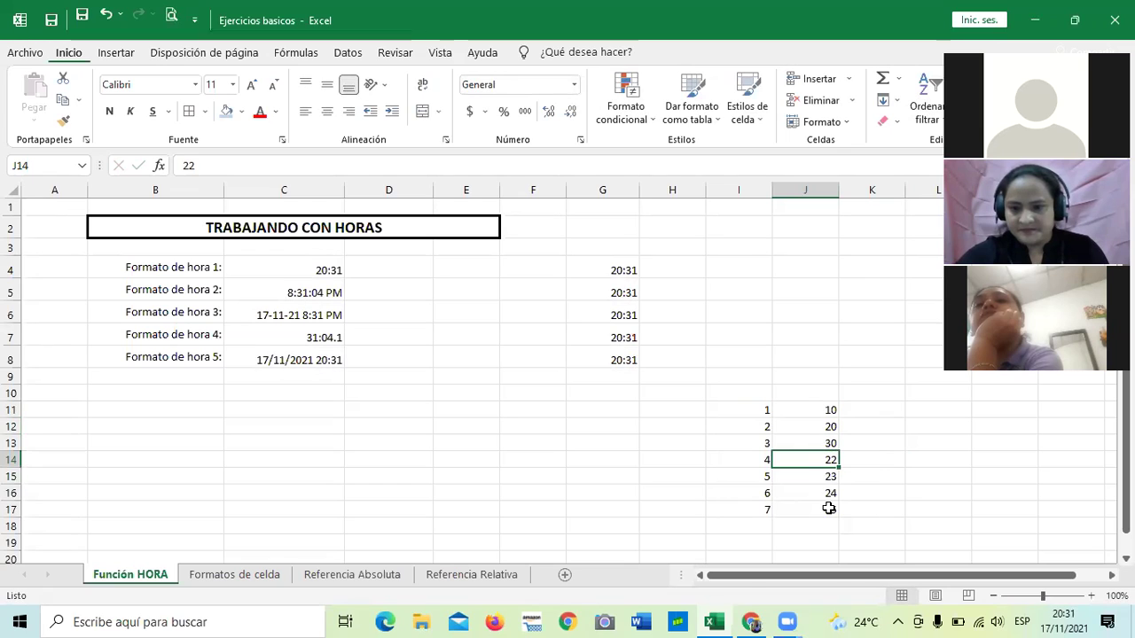
{"action": "key", "text": "shift+Down"}
{"action": "key", "text": "shift+Down"}
{"action": "key", "text": "shift+Down"}
{"action": "key", "text": "BackSpace"}
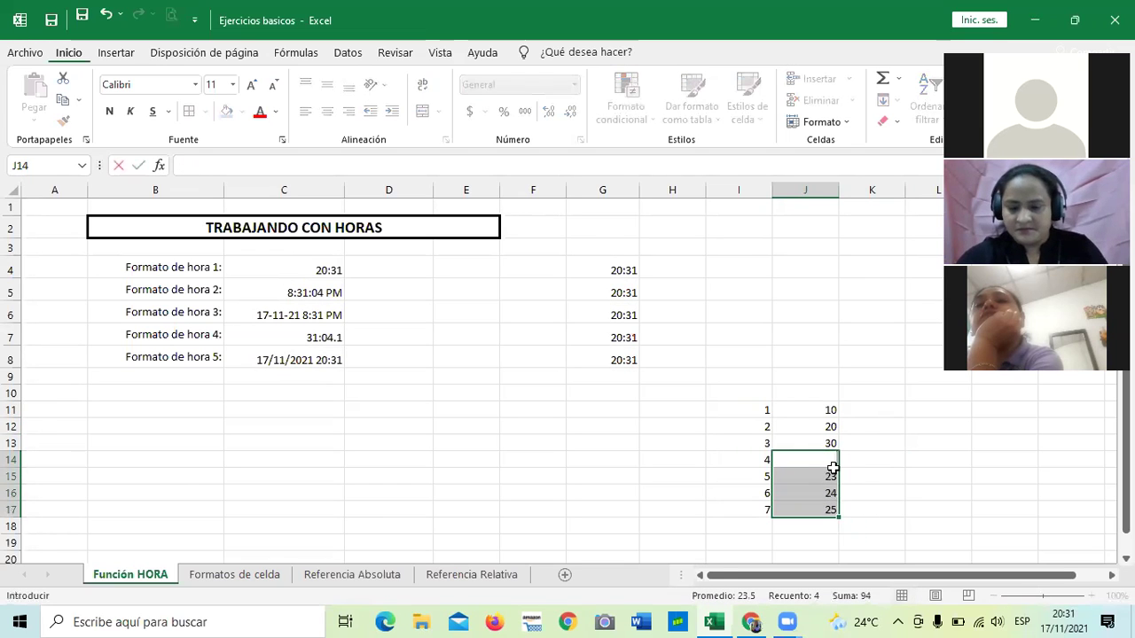
{"action": "left_click", "coordinate": [831, 476]}
{"action": "key", "text": "BackSpace"}
{"action": "left_click", "coordinate": [815, 492]}
{"action": "key", "text": "BackSpace"}
{"action": "left_click", "coordinate": [820, 510]}
{"action": "key", "text": "BackSpace"}
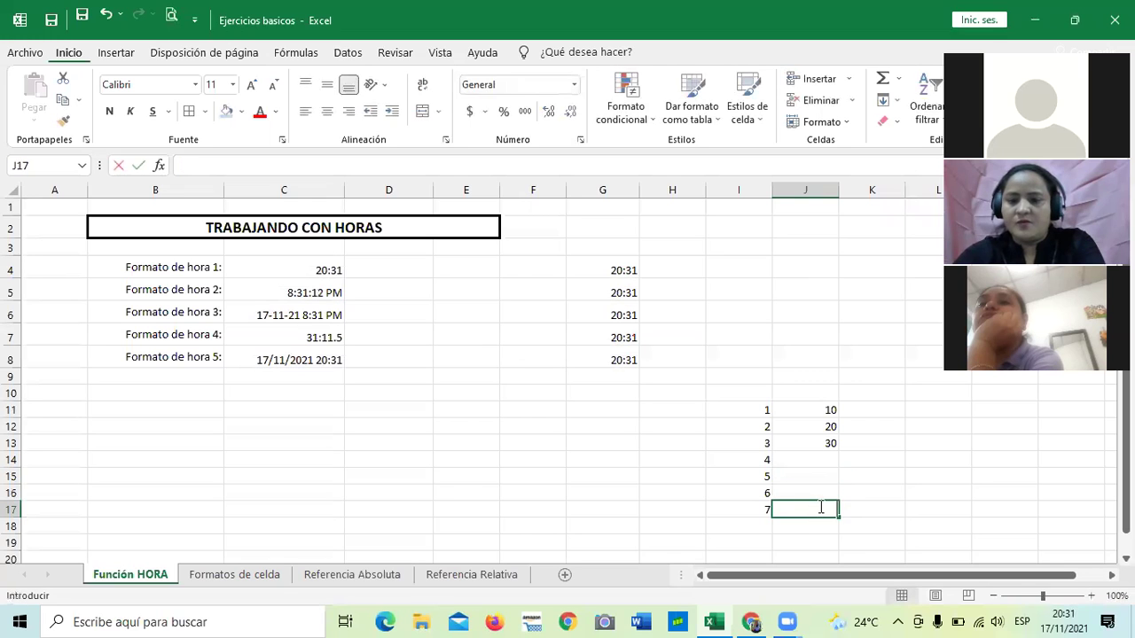
{"action": "left_click", "coordinate": [897, 505]}
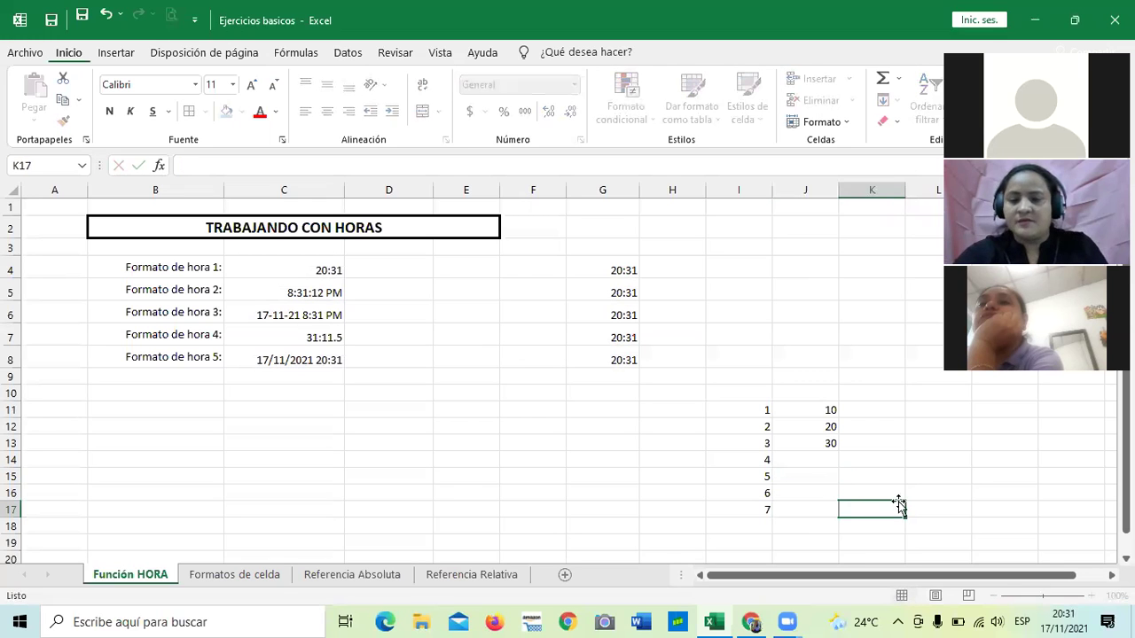
Fill J13 down to J17 and apply Relleno rápido to continue the series to 70.
{"action": "left_click", "coordinate": [818, 409]}
{"action": "left_click", "coordinate": [827, 444]}
{"action": "left_click_drag", "start_coordinate": [838, 451], "coordinate": [835, 510]}
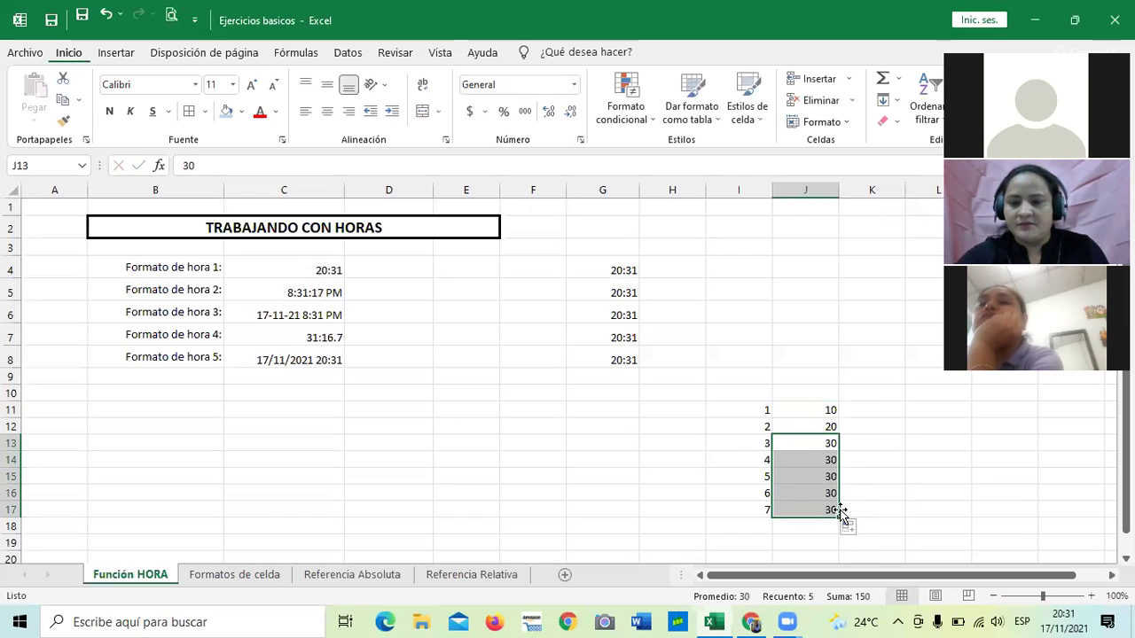
{"action": "left_click", "coordinate": [847, 526]}
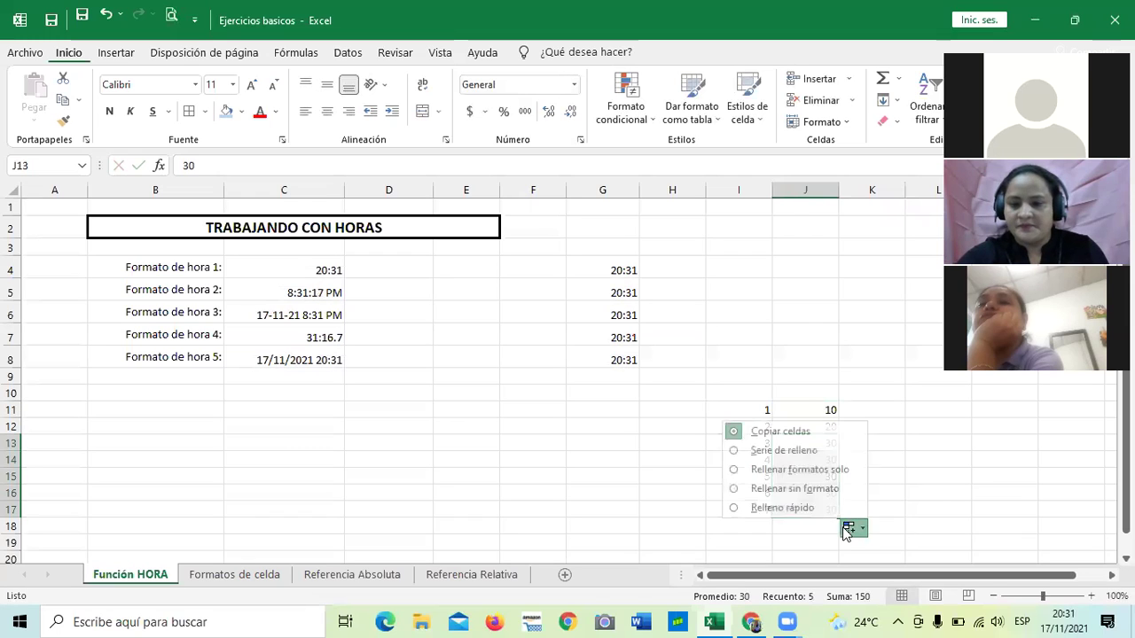
{"action": "left_click", "coordinate": [836, 472]}
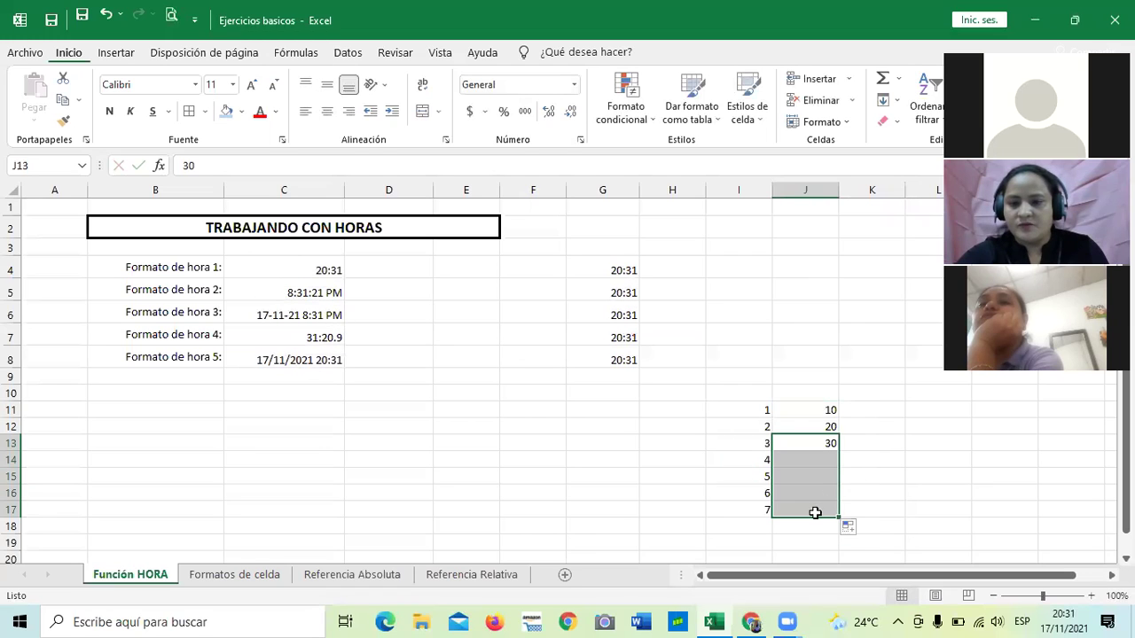
{"action": "left_click", "coordinate": [853, 540]}
{"action": "left_click", "coordinate": [848, 528]}
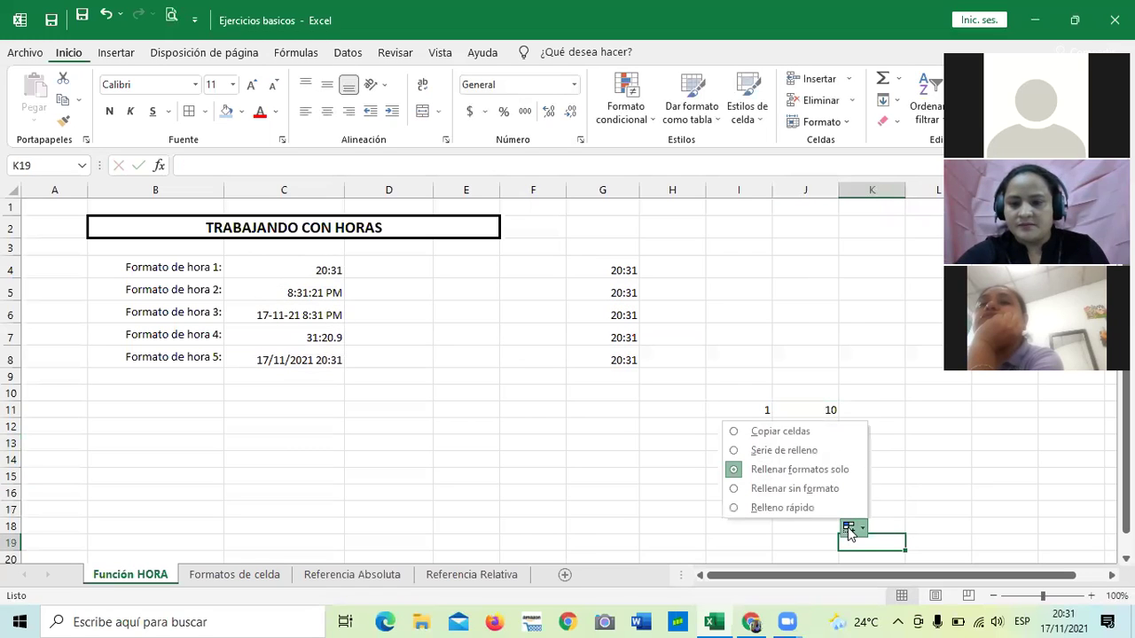
{"action": "left_click", "coordinate": [817, 511]}
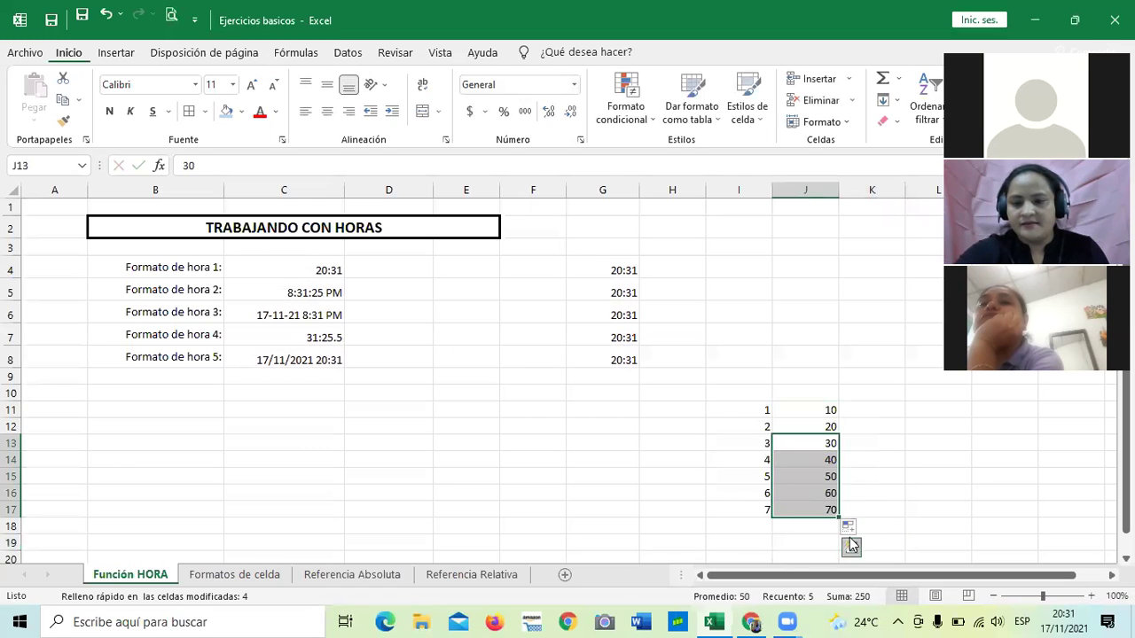
{"action": "left_click", "coordinate": [848, 529]}
{"action": "left_click", "coordinate": [897, 506]}
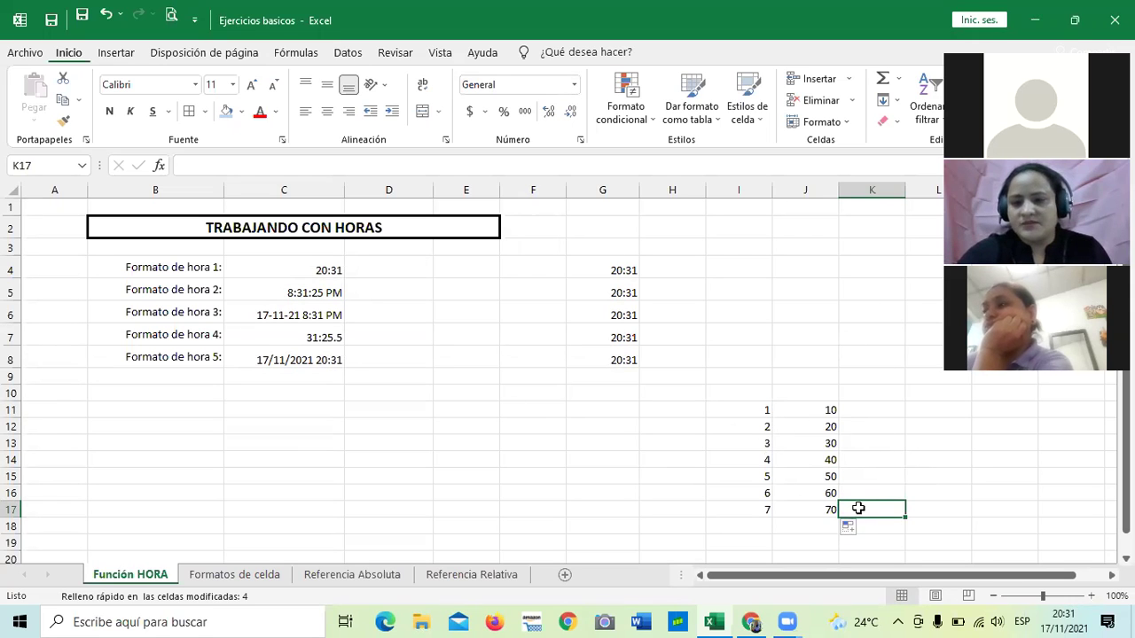
Inspect the AHORA time formulas in G4 and G5.
{"action": "left_click", "coordinate": [810, 356]}
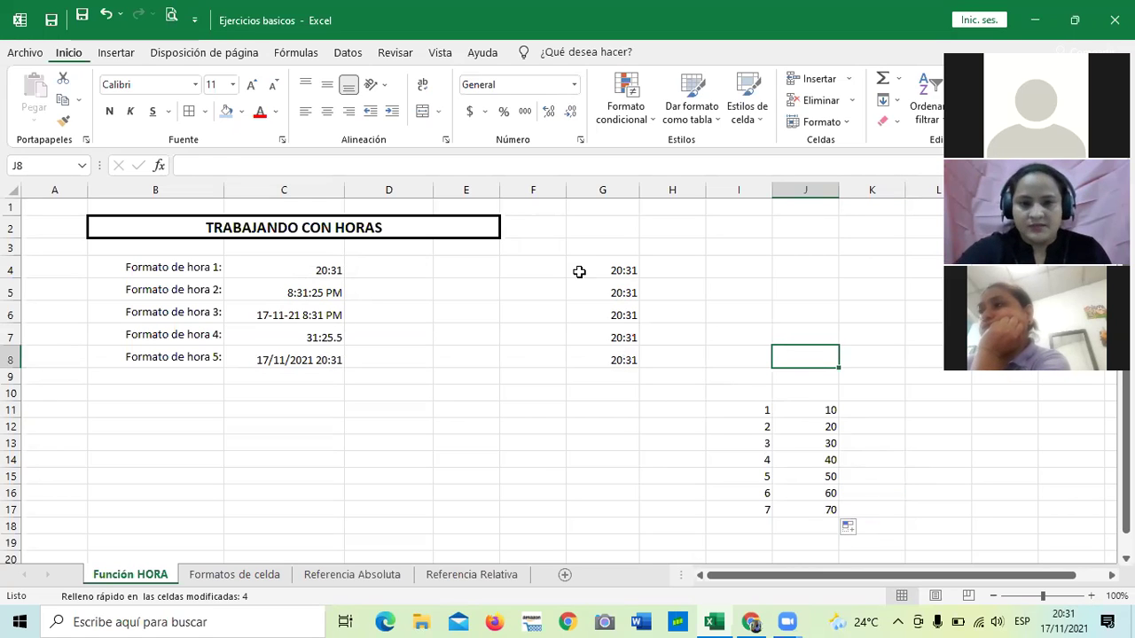
{"action": "left_click", "coordinate": [597, 289]}
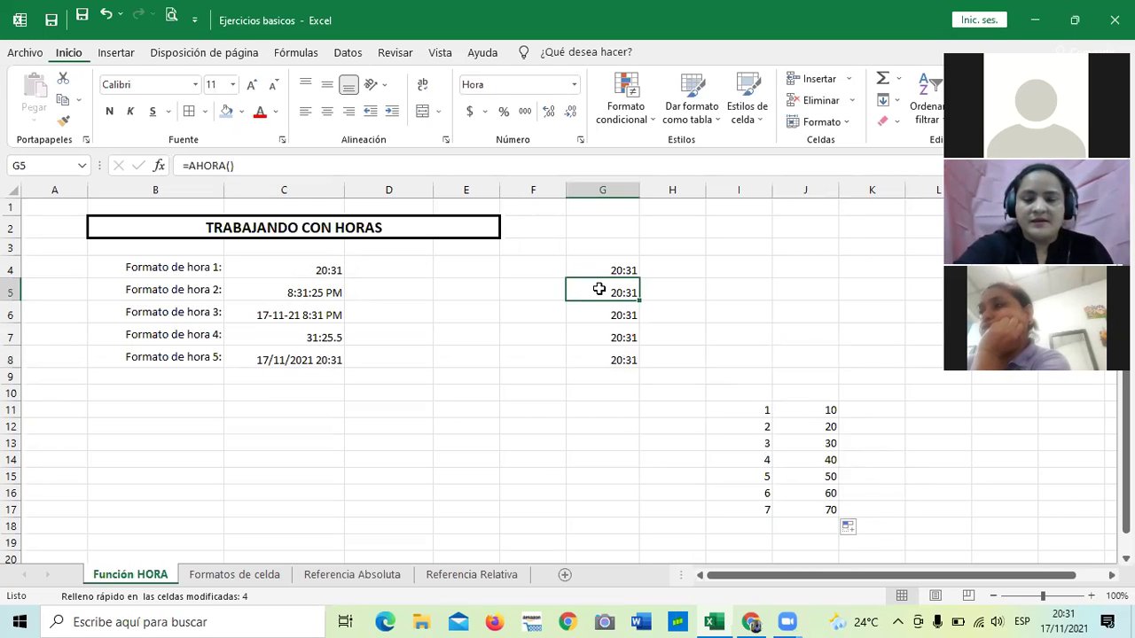
{"action": "left_click", "coordinate": [552, 396]}
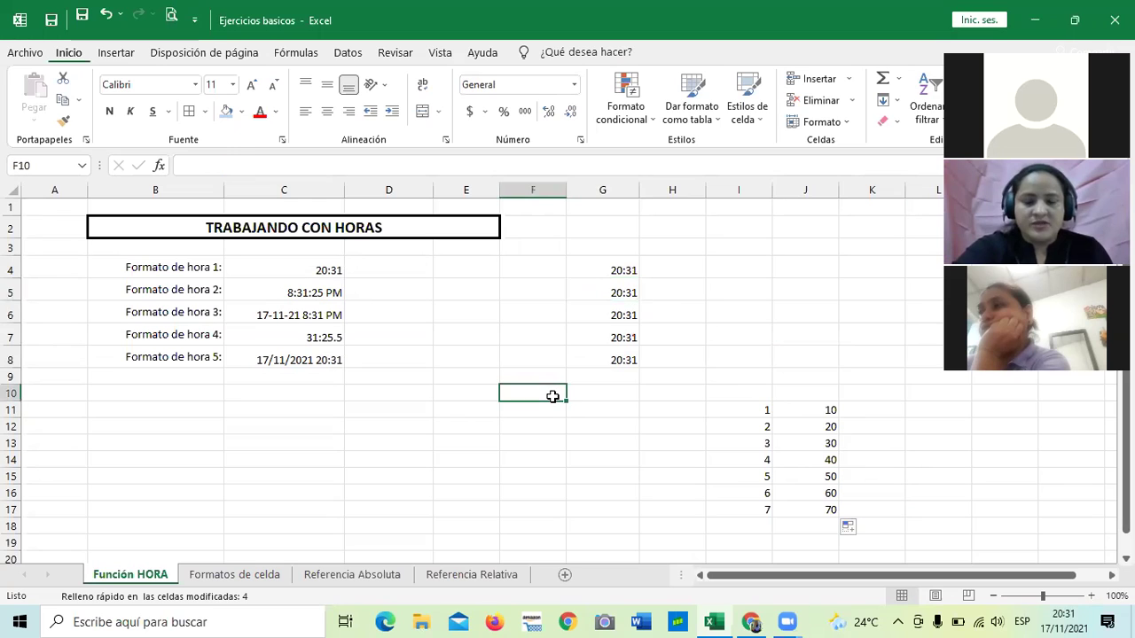
{"action": "left_click", "coordinate": [618, 263]}
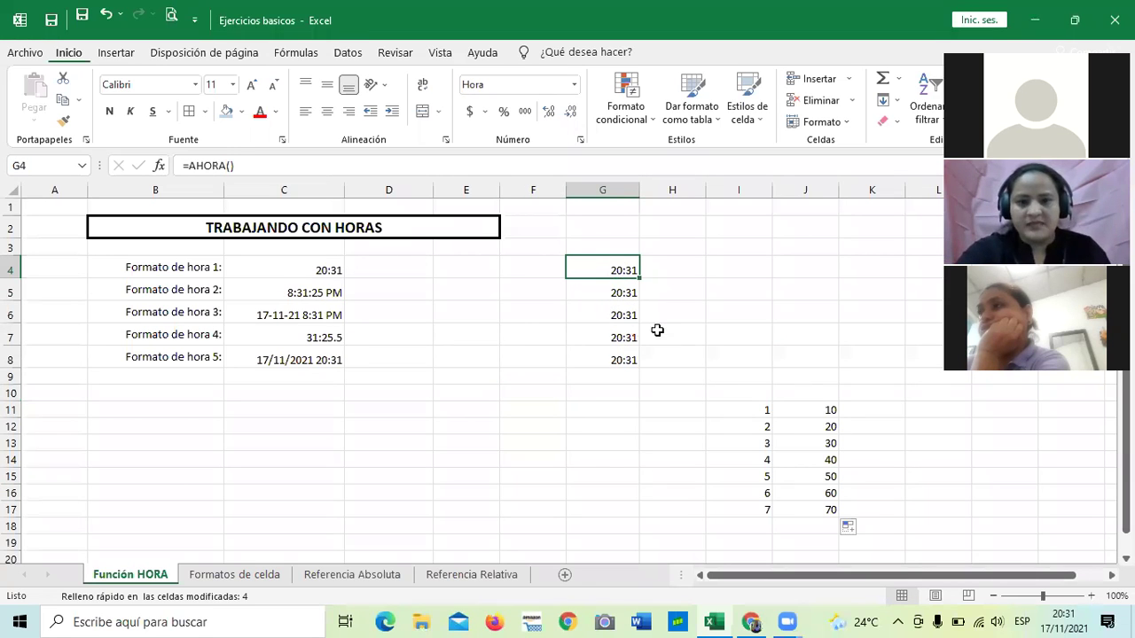
{"action": "left_click", "coordinate": [604, 298]}
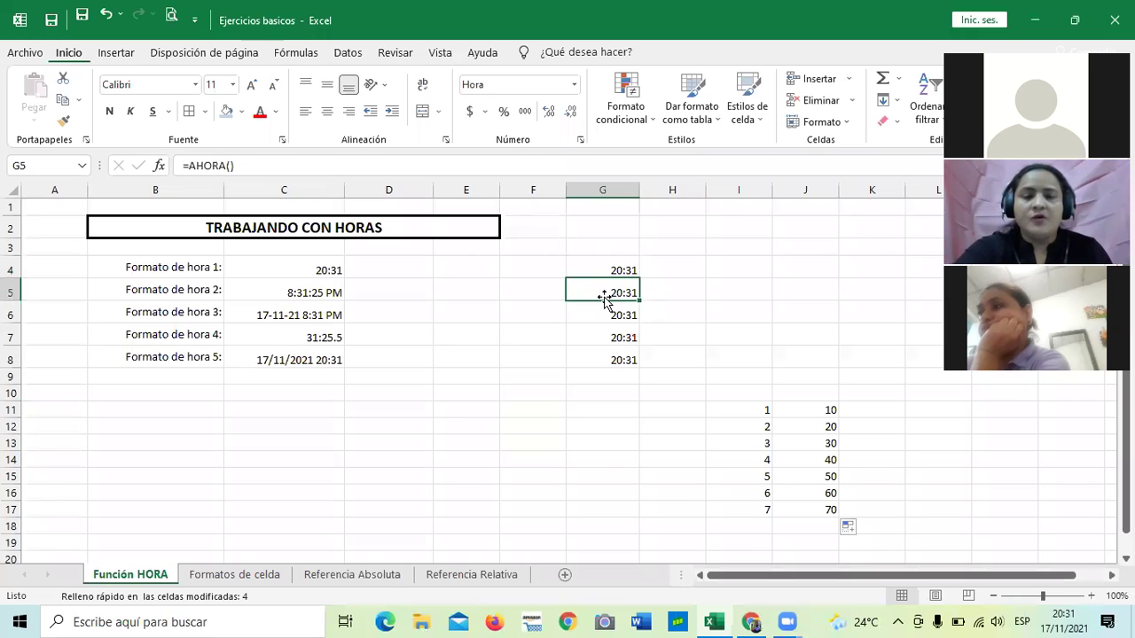
{"action": "left_click", "coordinate": [585, 390]}
{"action": "left_click", "coordinate": [611, 258]}
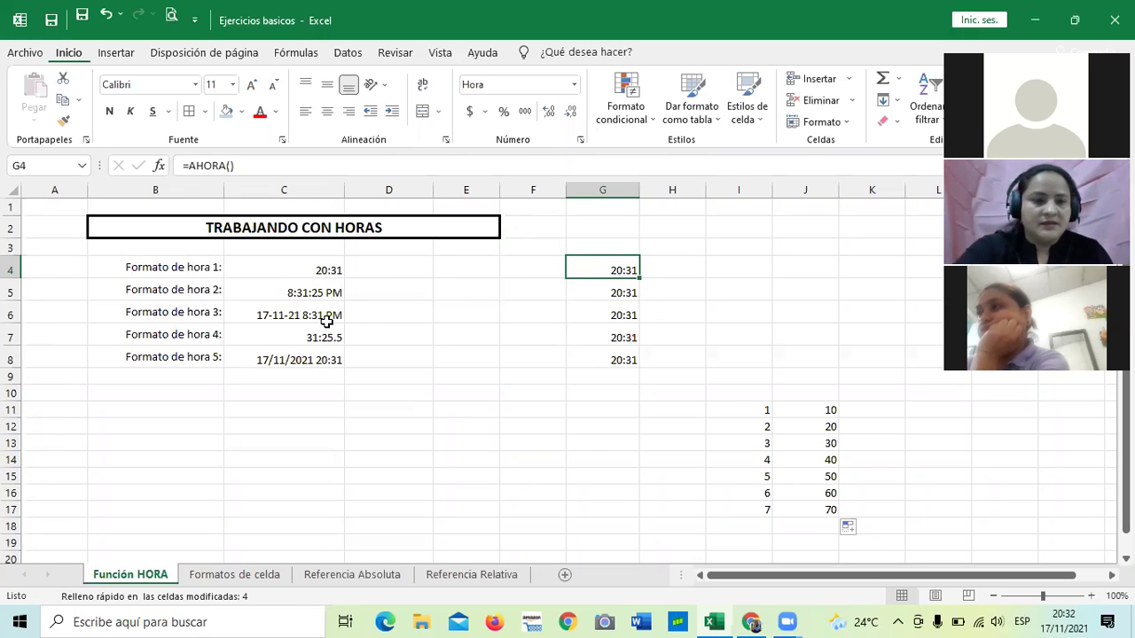
Give G5 the Hora 1:30 PM format so it reads 8:31 PM.
{"action": "left_click", "coordinate": [587, 289]}
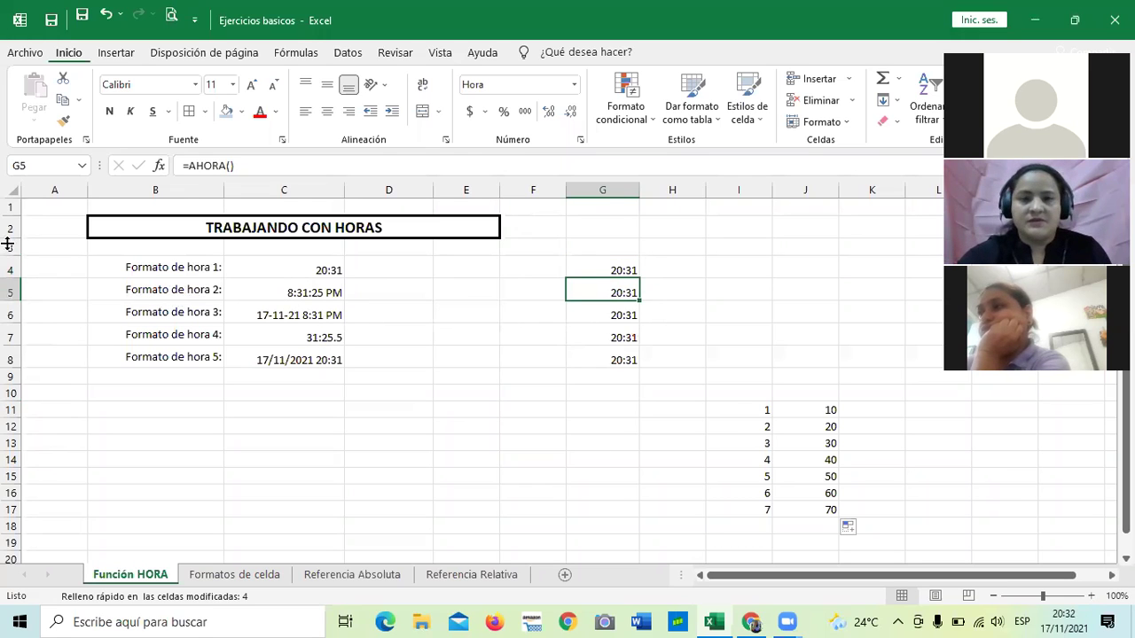
{"action": "left_click", "coordinate": [573, 84]}
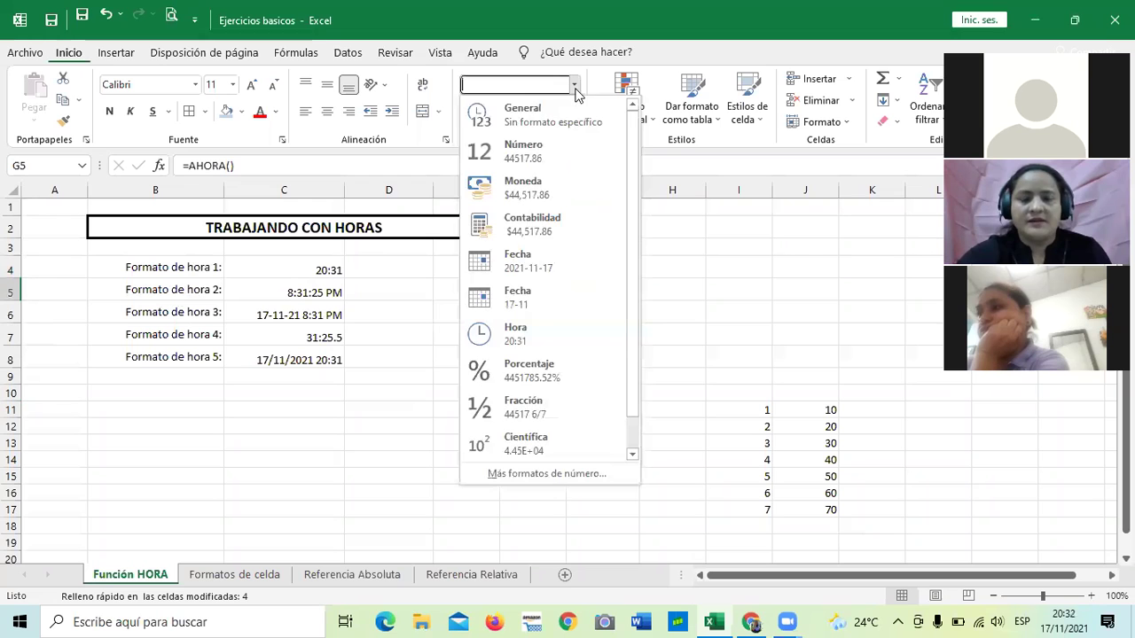
{"action": "left_click", "coordinate": [547, 474]}
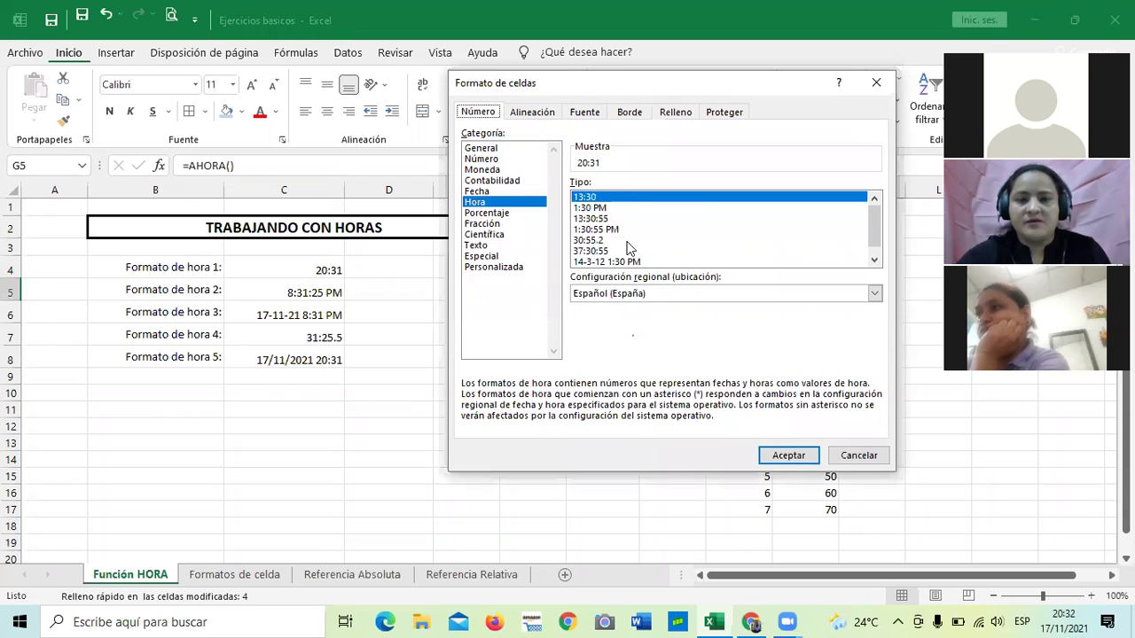
{"action": "left_click", "coordinate": [595, 208]}
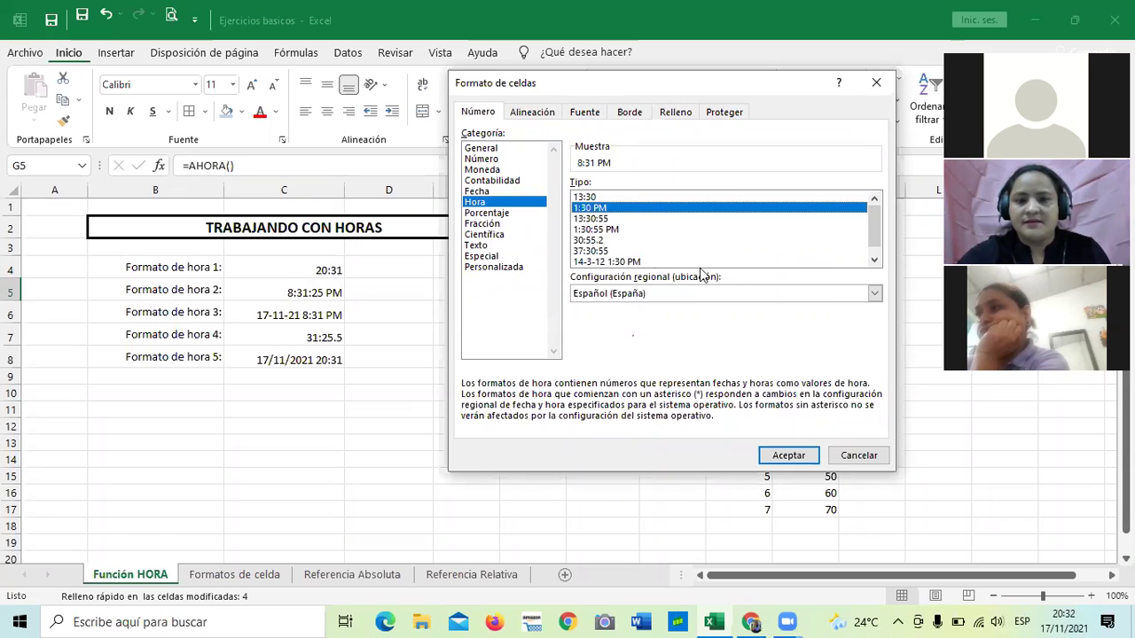
{"action": "left_click", "coordinate": [788, 455]}
{"action": "left_click", "coordinate": [780, 351]}
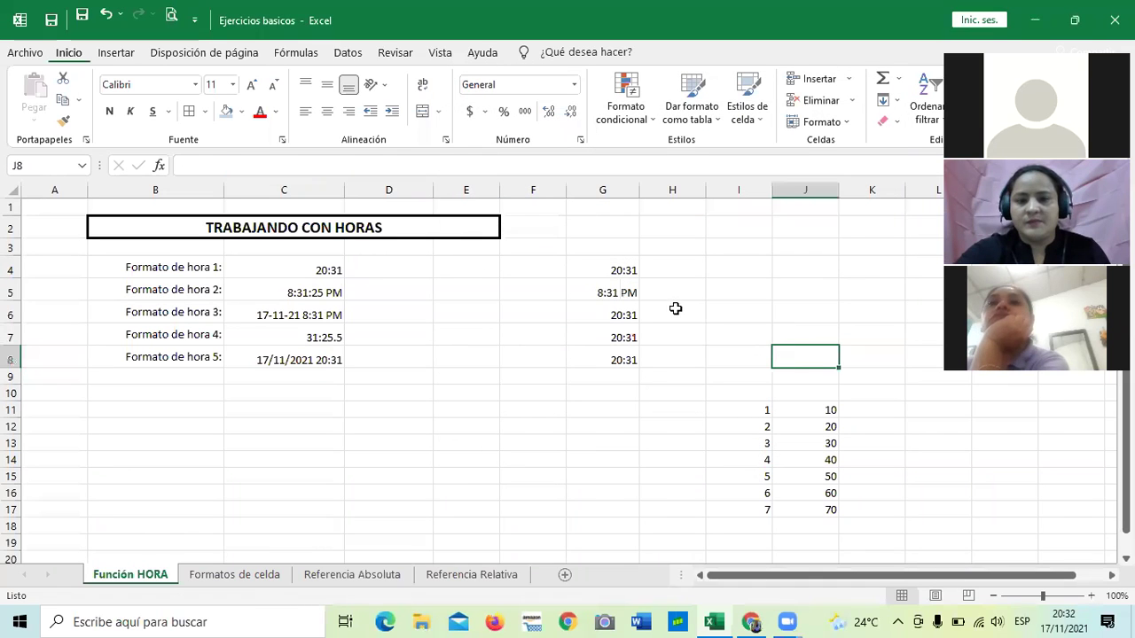
{"action": "left_click", "coordinate": [599, 276]}
{"action": "left_click", "coordinate": [549, 454]}
Format G6 with the Fecha type combining date and 12-hour time.
{"action": "left_click", "coordinate": [586, 309]}
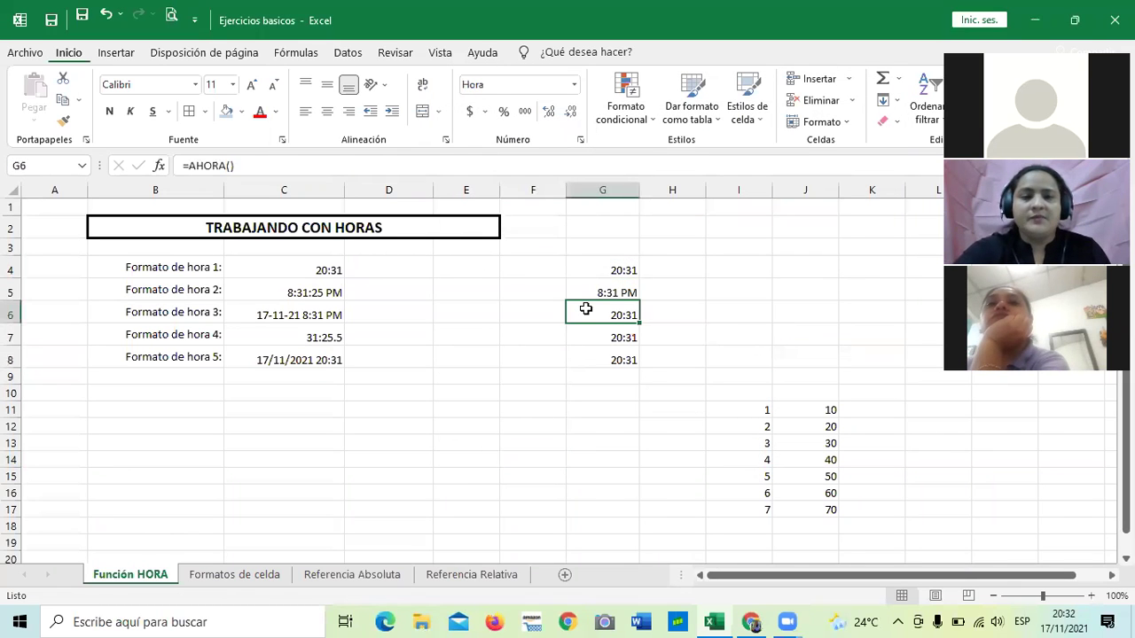
{"action": "left_click", "coordinate": [580, 140]}
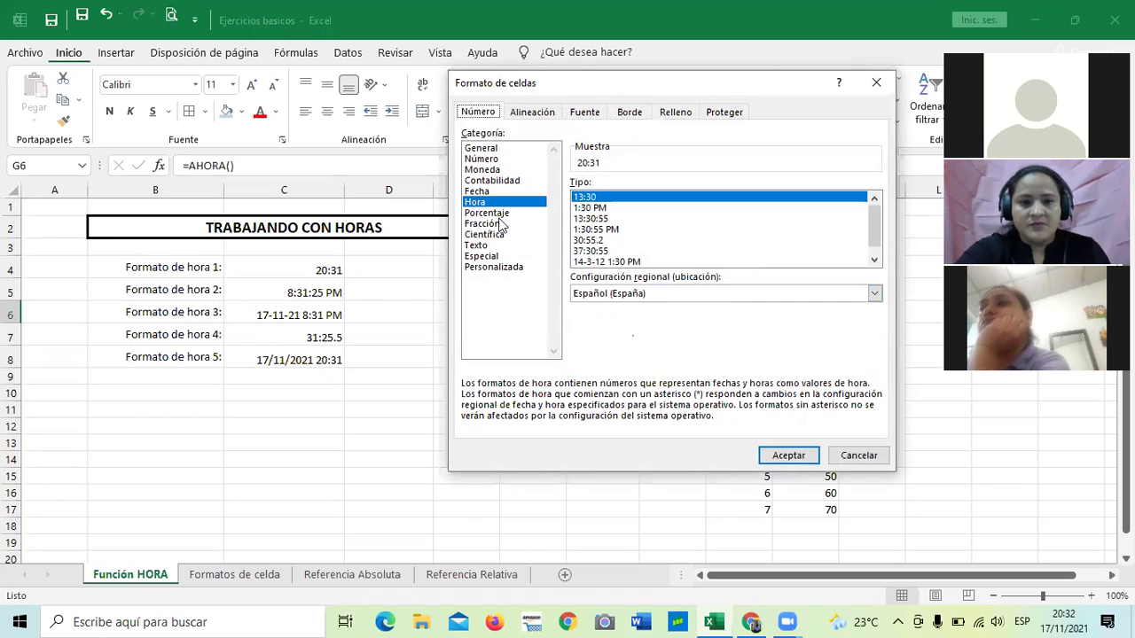
{"action": "left_click", "coordinate": [477, 192]}
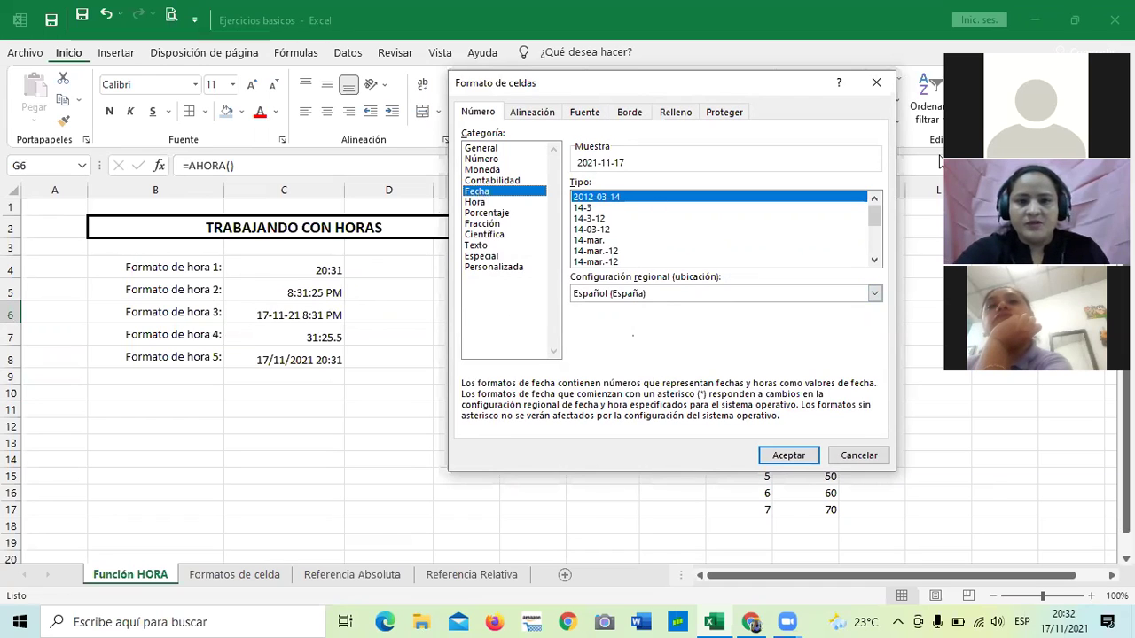
{"action": "left_click", "coordinate": [874, 261]}
{"action": "left_click", "coordinate": [874, 261]}
{"action": "left_click", "coordinate": [874, 260]}
{"action": "left_click", "coordinate": [874, 260]}
{"action": "left_click", "coordinate": [874, 260]}
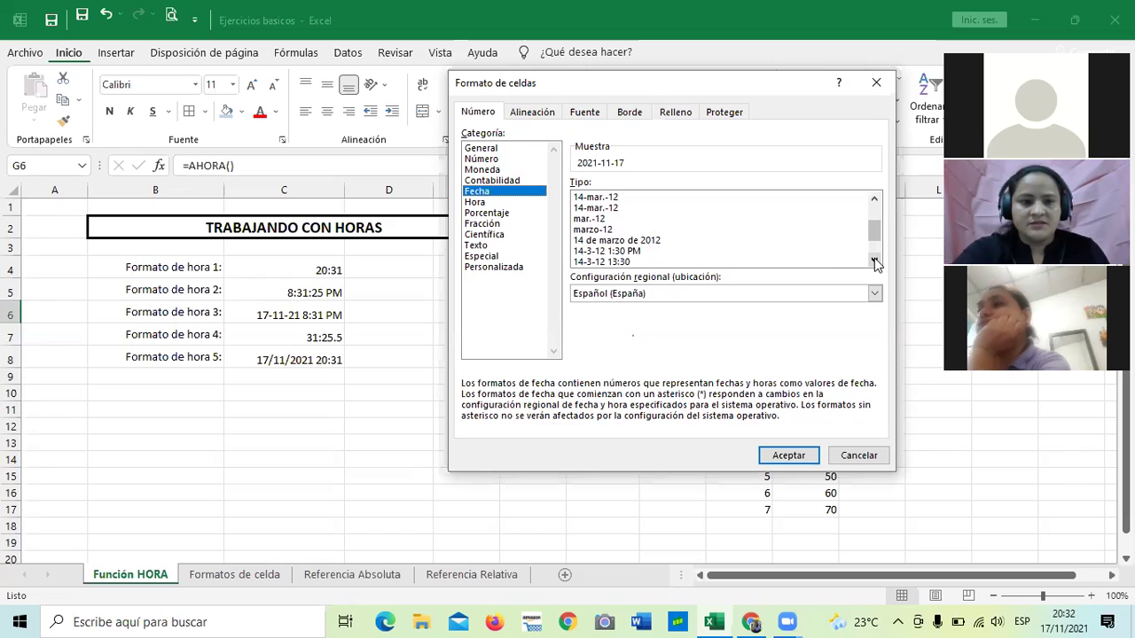
{"action": "left_click", "coordinate": [655, 253]}
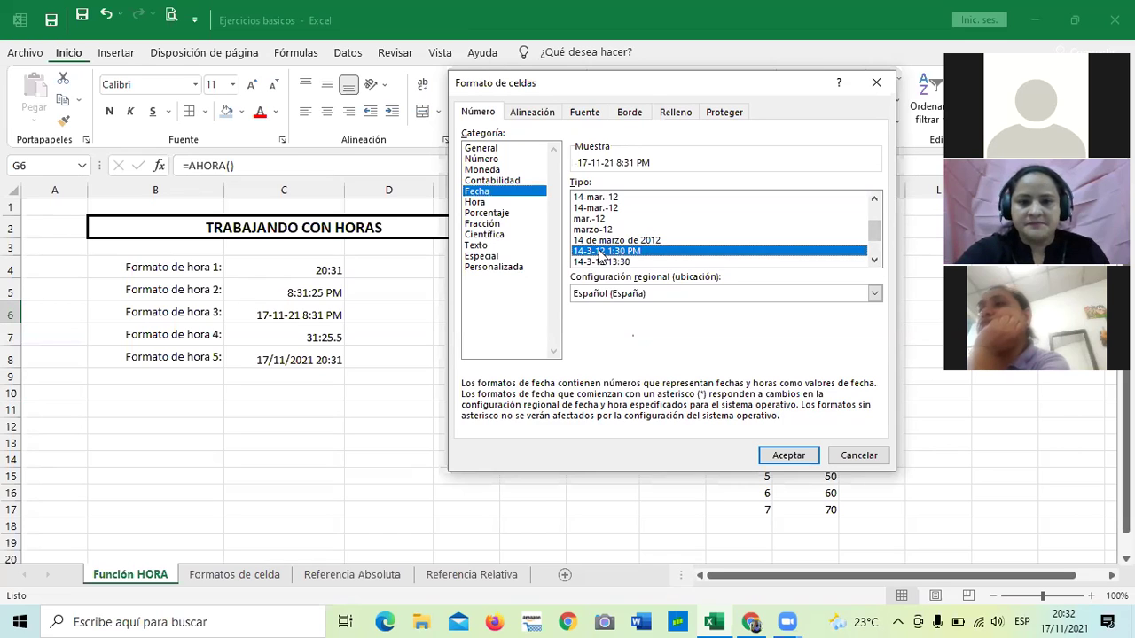
{"action": "left_click", "coordinate": [796, 456]}
Widen column G so G6 shows 17-11-21 8:31 PM instead of ####.
{"action": "left_click", "coordinate": [778, 369]}
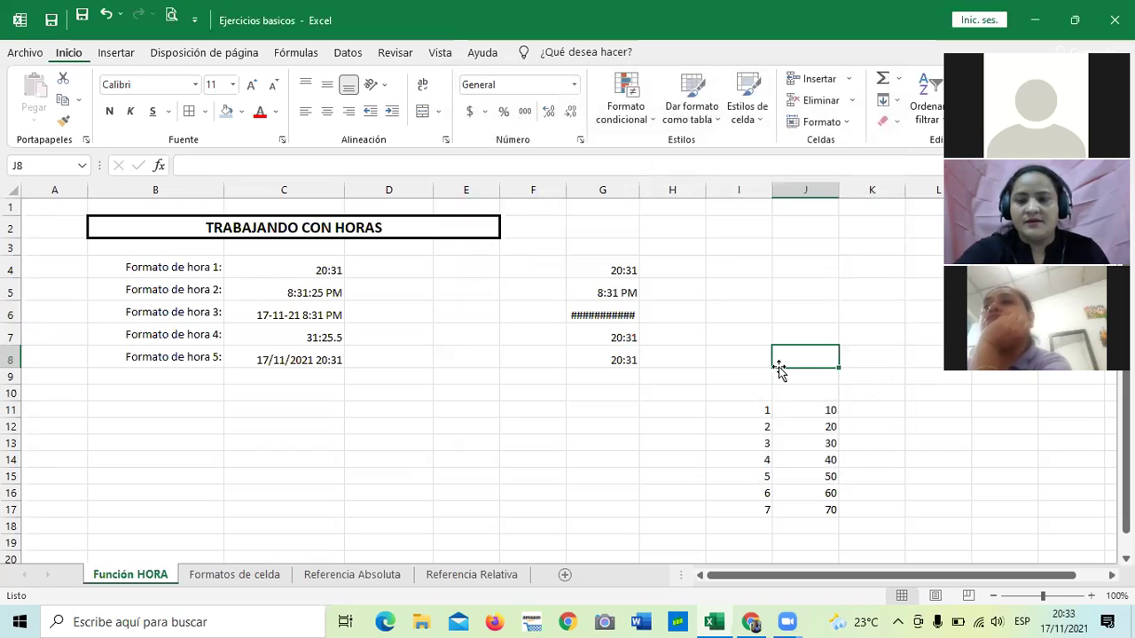
{"action": "left_click", "coordinate": [598, 314]}
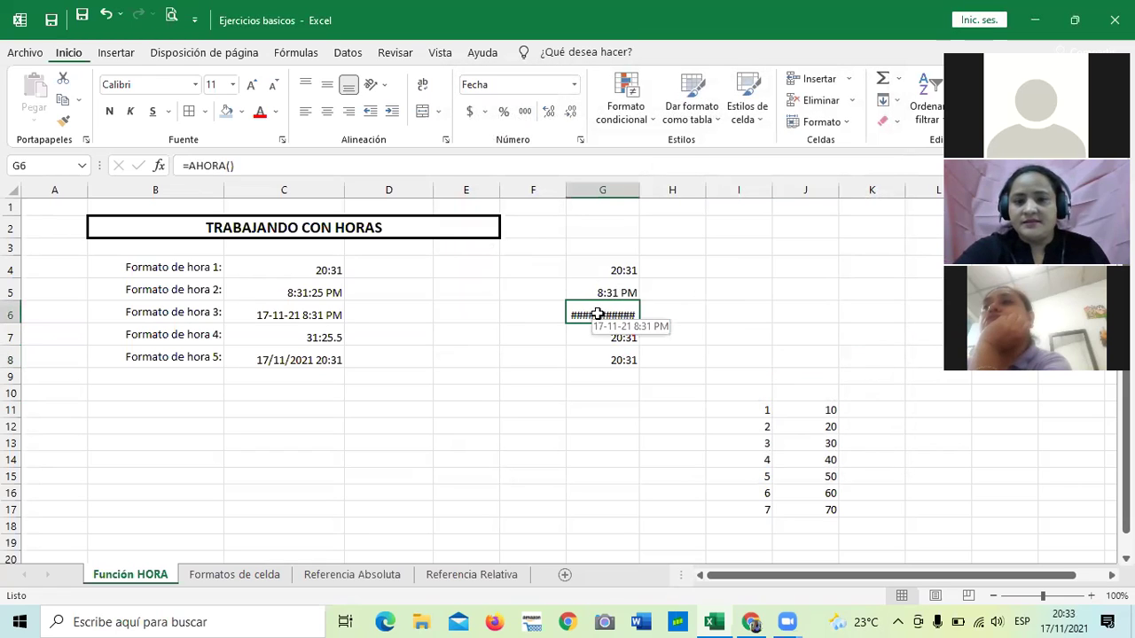
{"action": "left_click", "coordinate": [587, 434]}
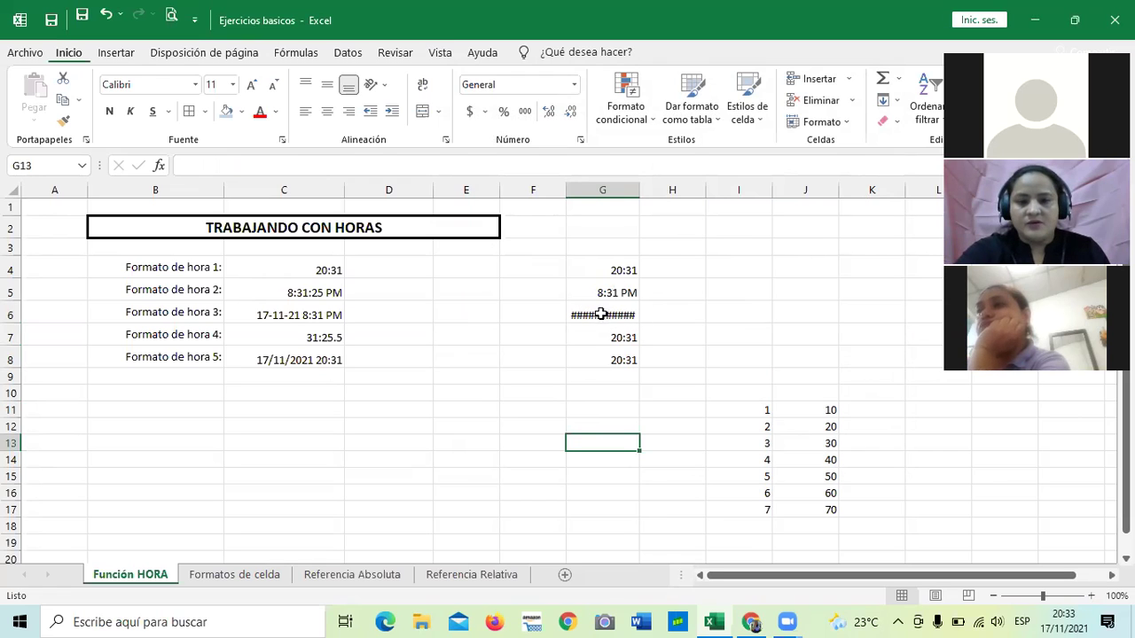
{"action": "left_click_drag", "start_coordinate": [639, 191], "coordinate": [675, 194]}
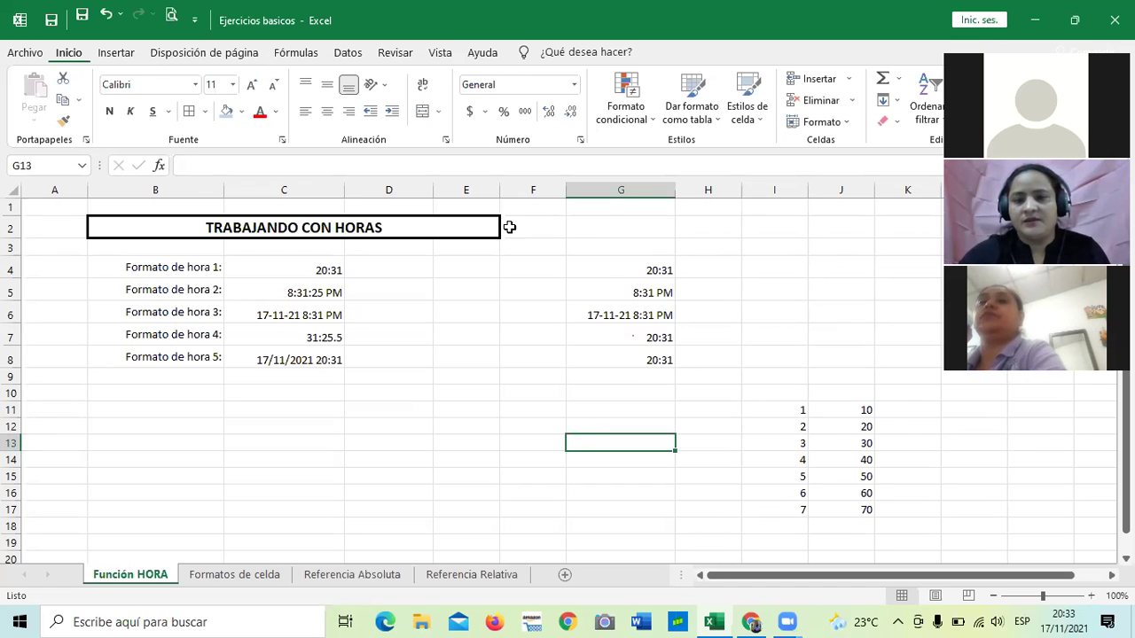
Check the AHORA formulas and formats in G6, C7 and G7.
{"action": "left_click", "coordinate": [609, 314]}
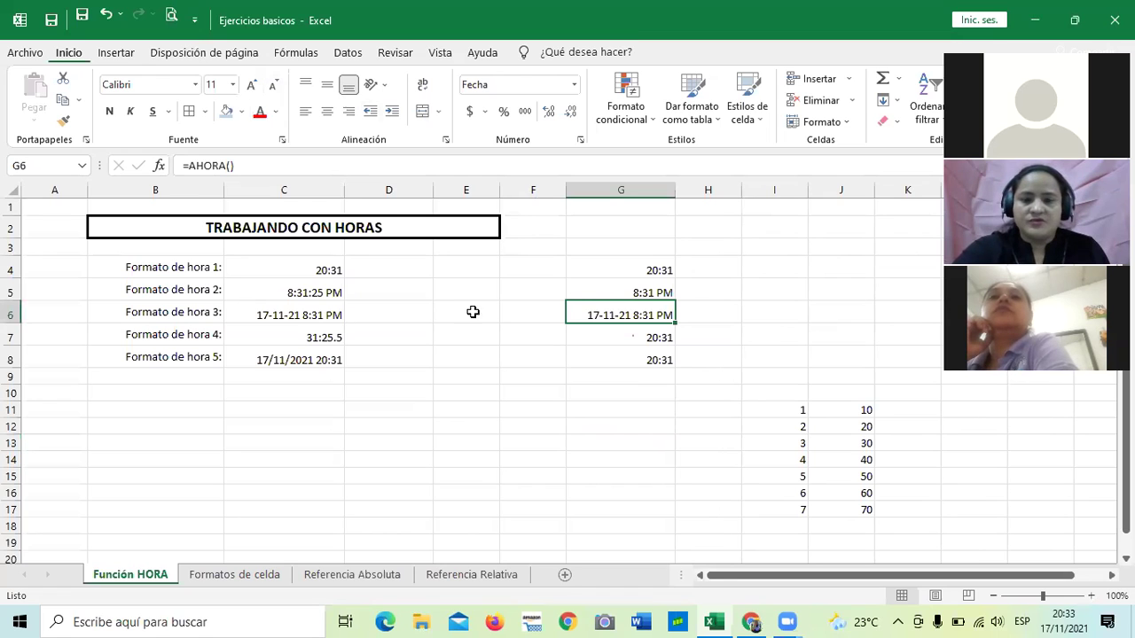
{"action": "left_click", "coordinate": [577, 456]}
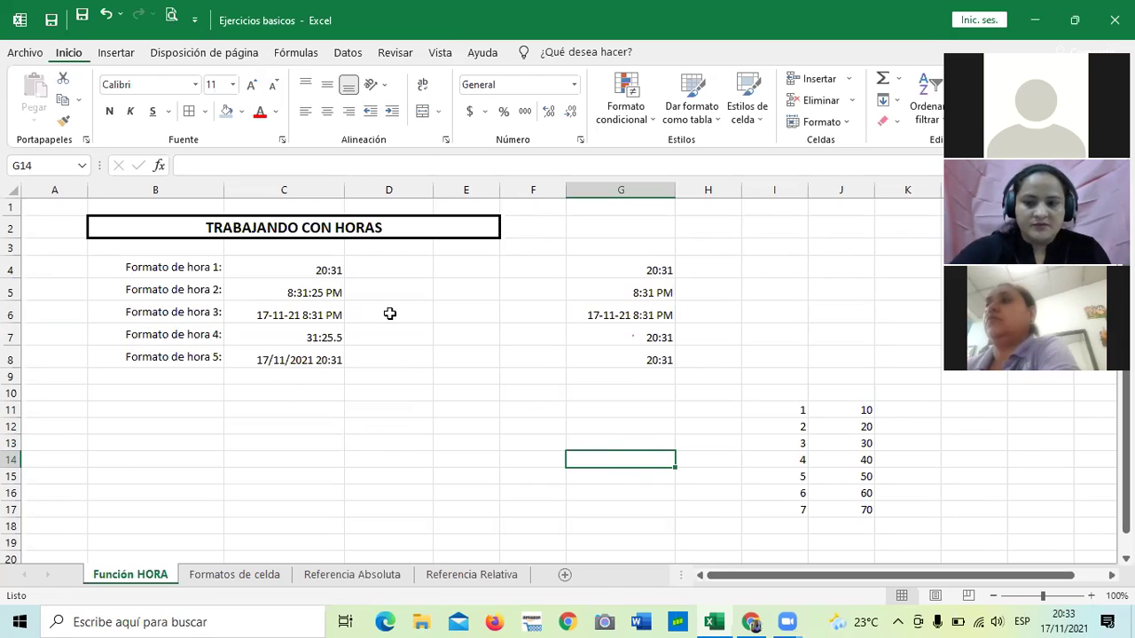
{"action": "left_click", "coordinate": [282, 334]}
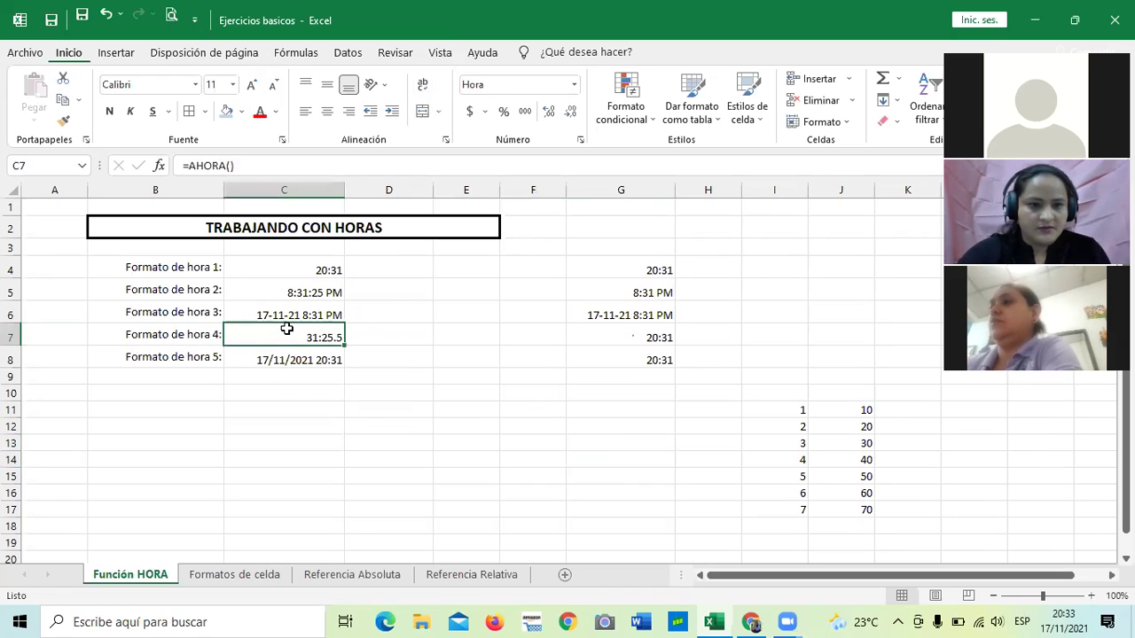
{"action": "left_click", "coordinate": [618, 335]}
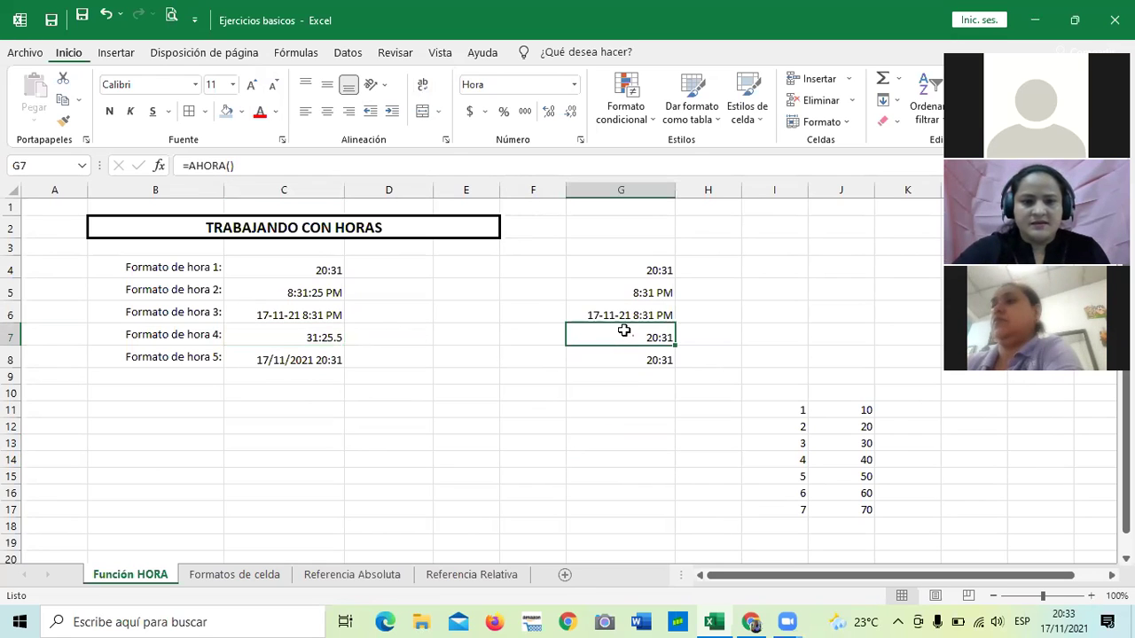
Format G8 as the long date '14 de marzo de 2012' type and widen column G to fit.
{"action": "left_click", "coordinate": [606, 356]}
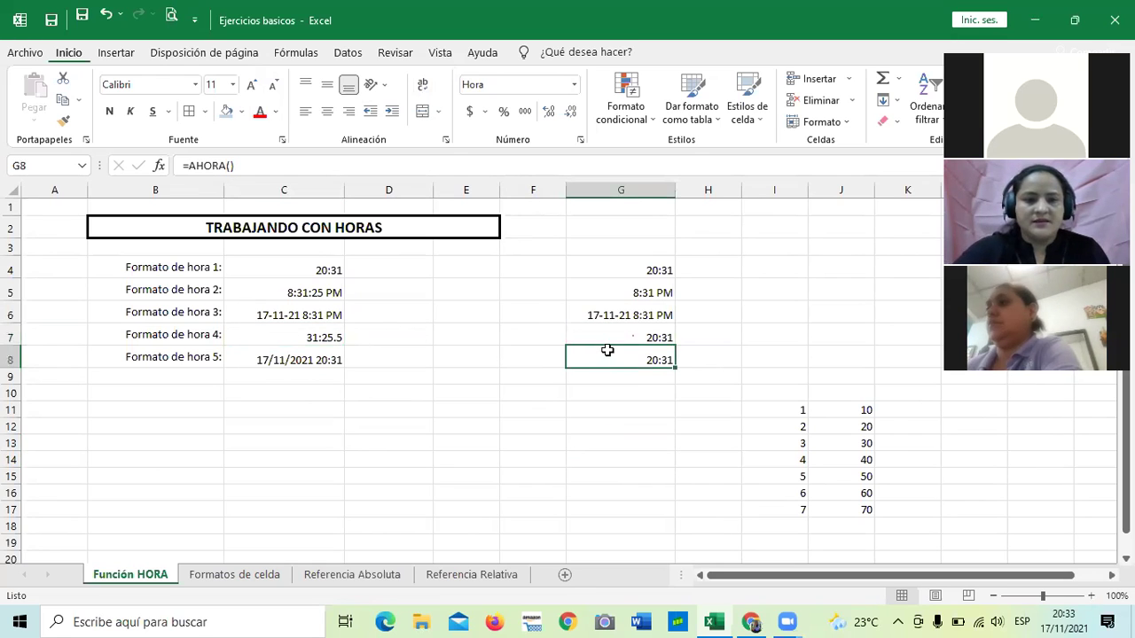
{"action": "left_click", "coordinate": [581, 140]}
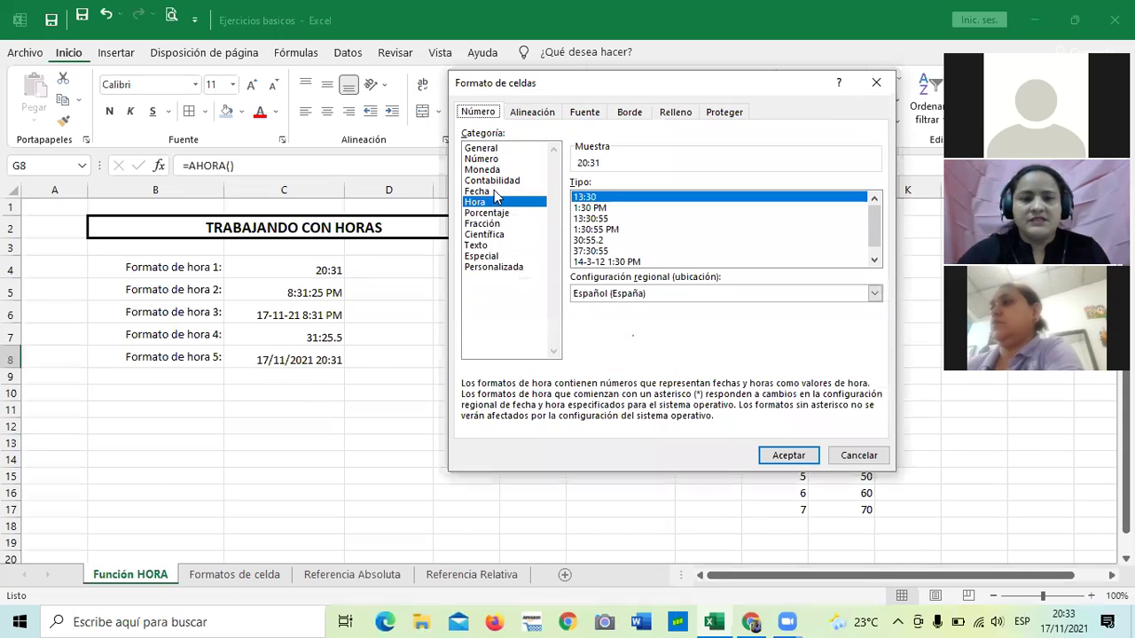
{"action": "left_click", "coordinate": [477, 191]}
{"action": "left_click_drag", "start_coordinate": [874, 217], "coordinate": [877, 254]}
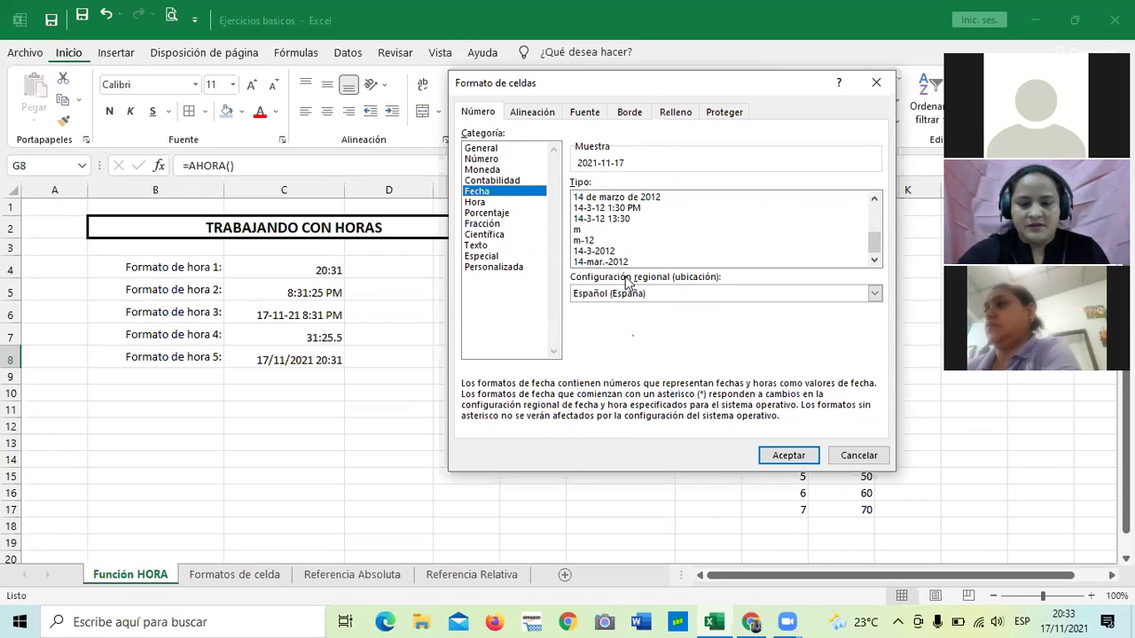
{"action": "left_click", "coordinate": [578, 197]}
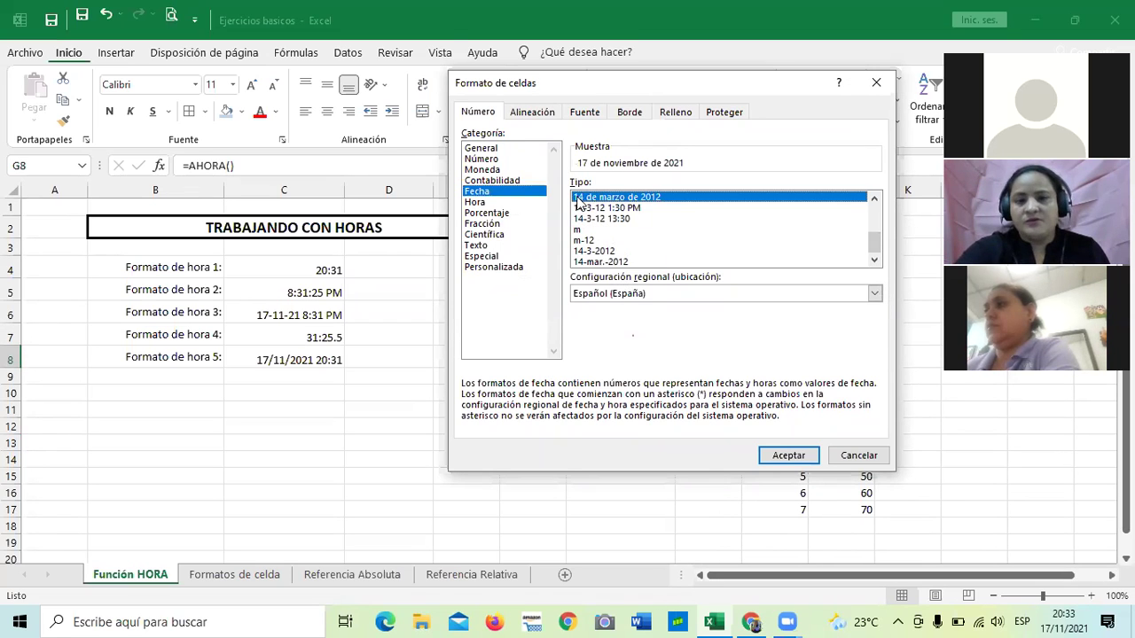
{"action": "left_click", "coordinate": [806, 455]}
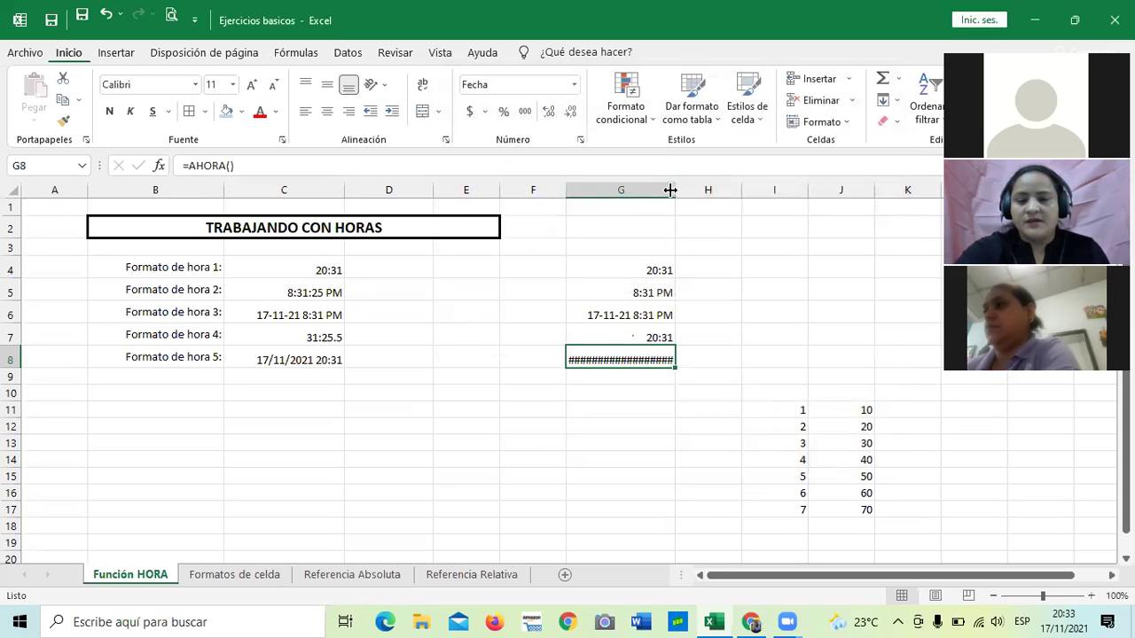
{"action": "left_click_drag", "start_coordinate": [670, 190], "coordinate": [718, 190]}
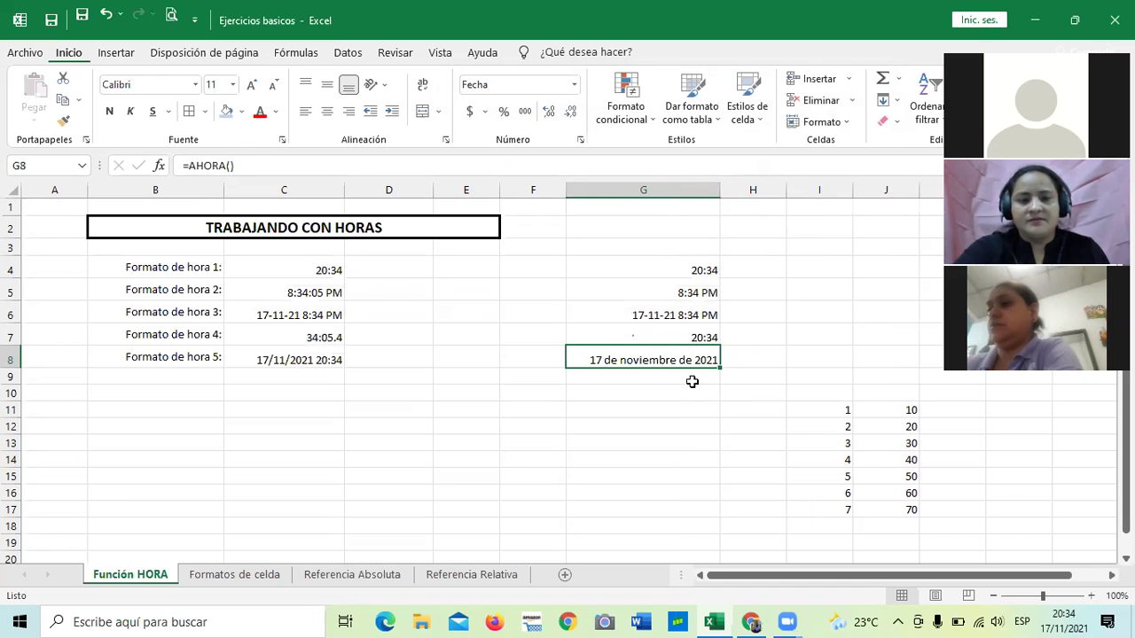
{"action": "left_click", "coordinate": [652, 486]}
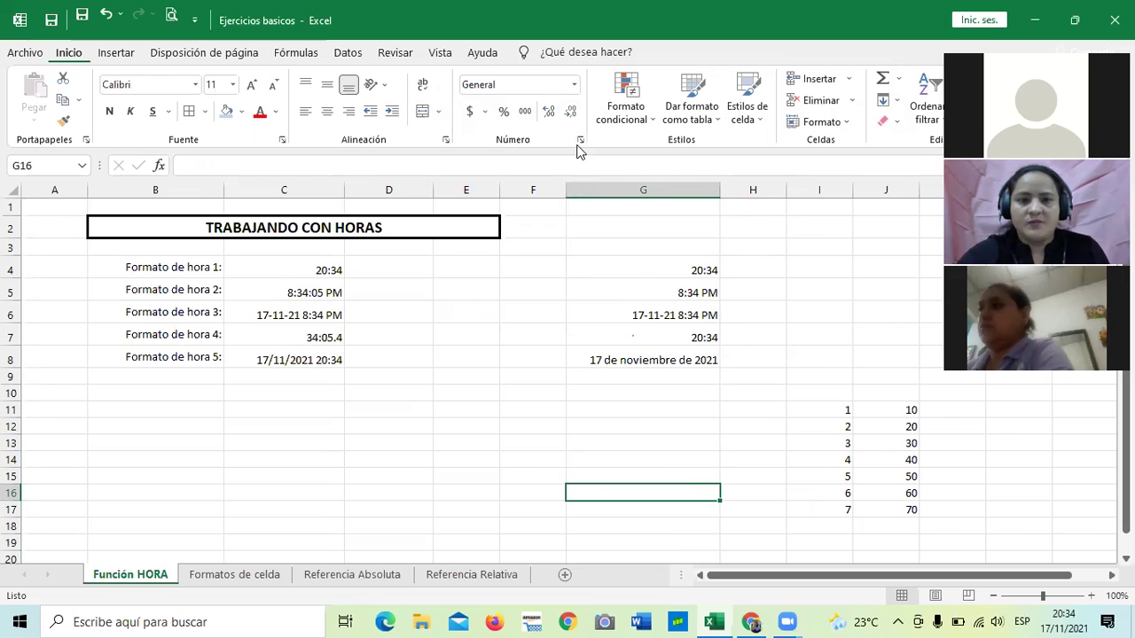
{"action": "left_click", "coordinate": [580, 140]}
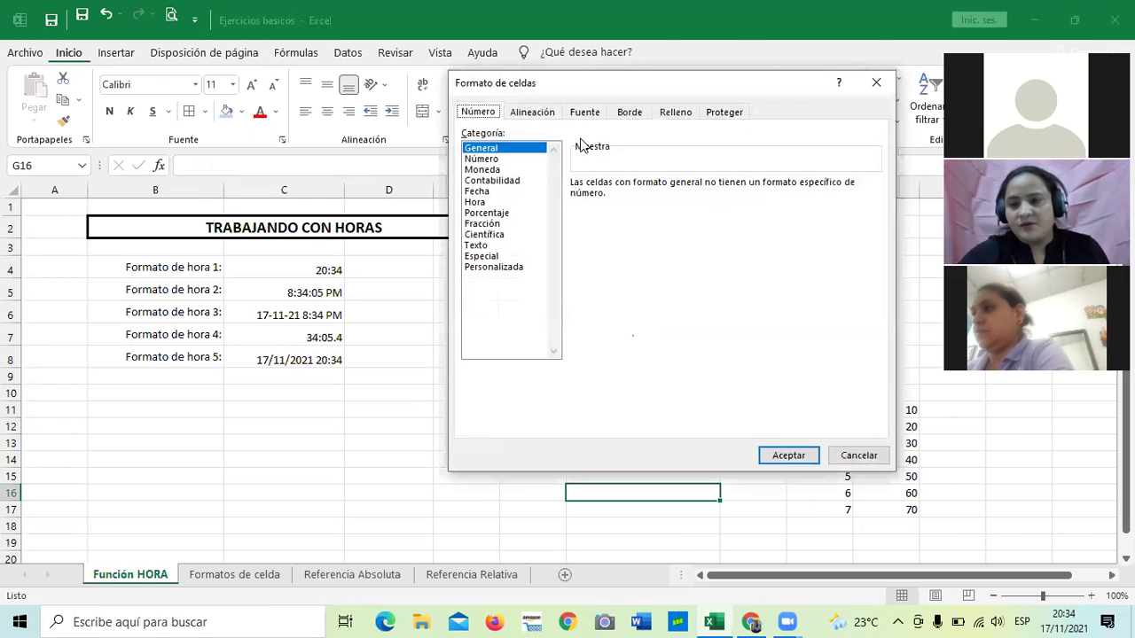
{"action": "left_click", "coordinate": [492, 268]}
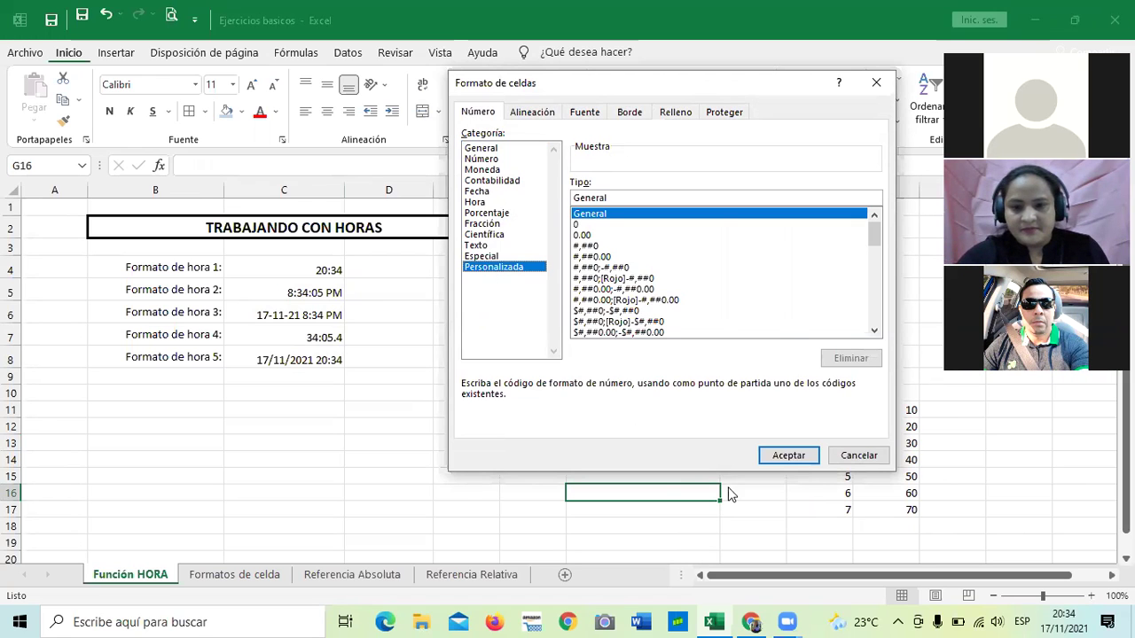
{"action": "left_click", "coordinate": [776, 453]}
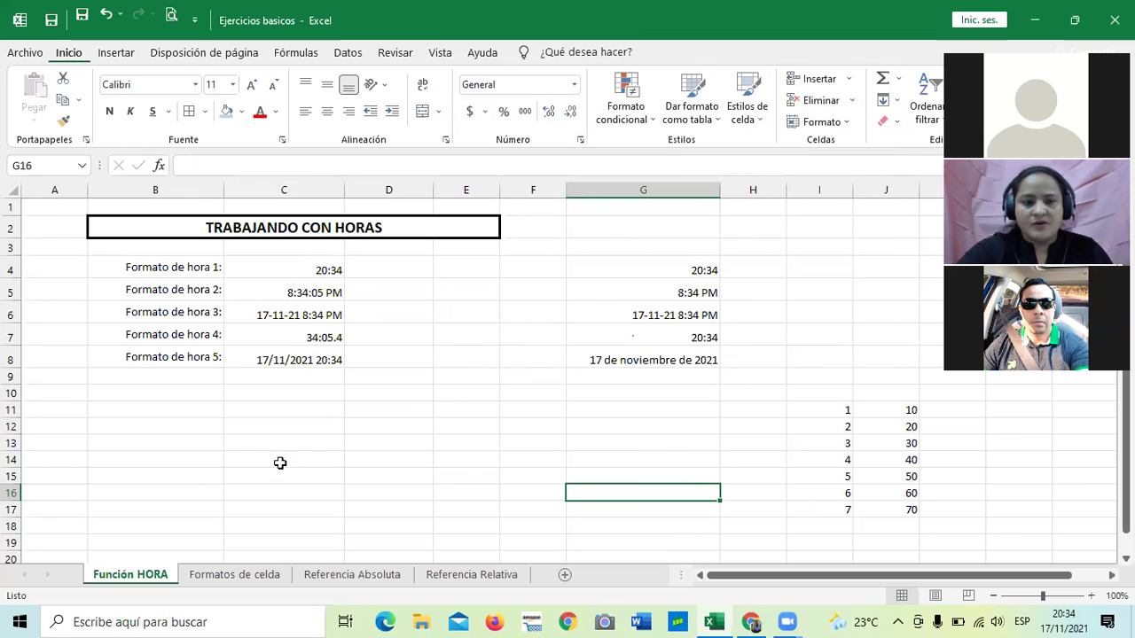
{"action": "left_click", "coordinate": [394, 487]}
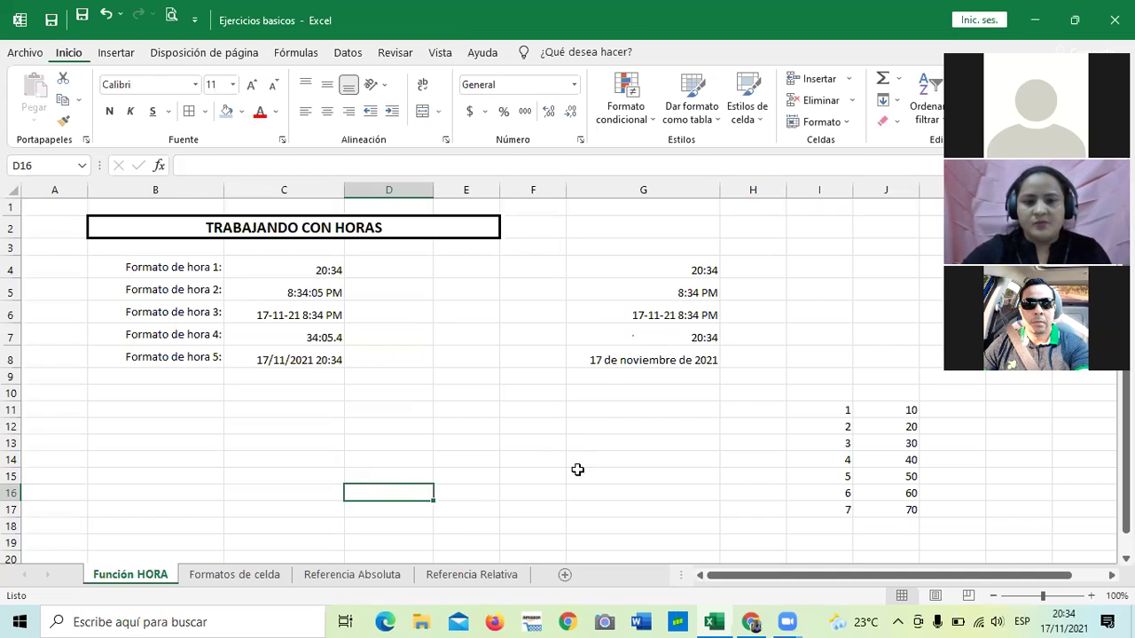
{"action": "left_click", "coordinate": [478, 476]}
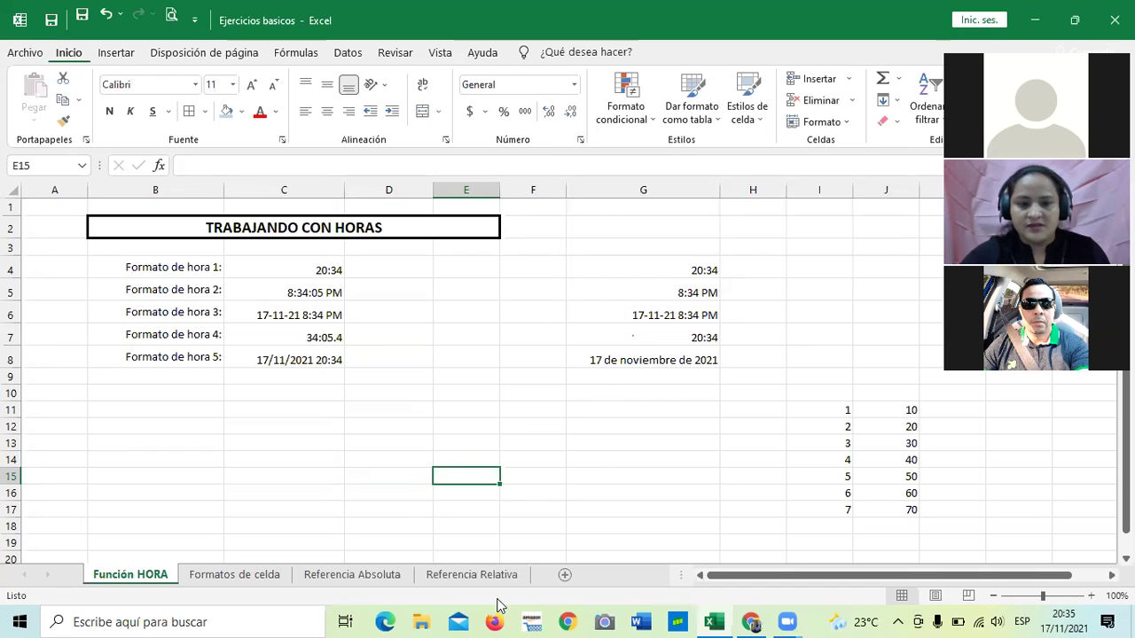
{"action": "left_click", "coordinate": [221, 578]}
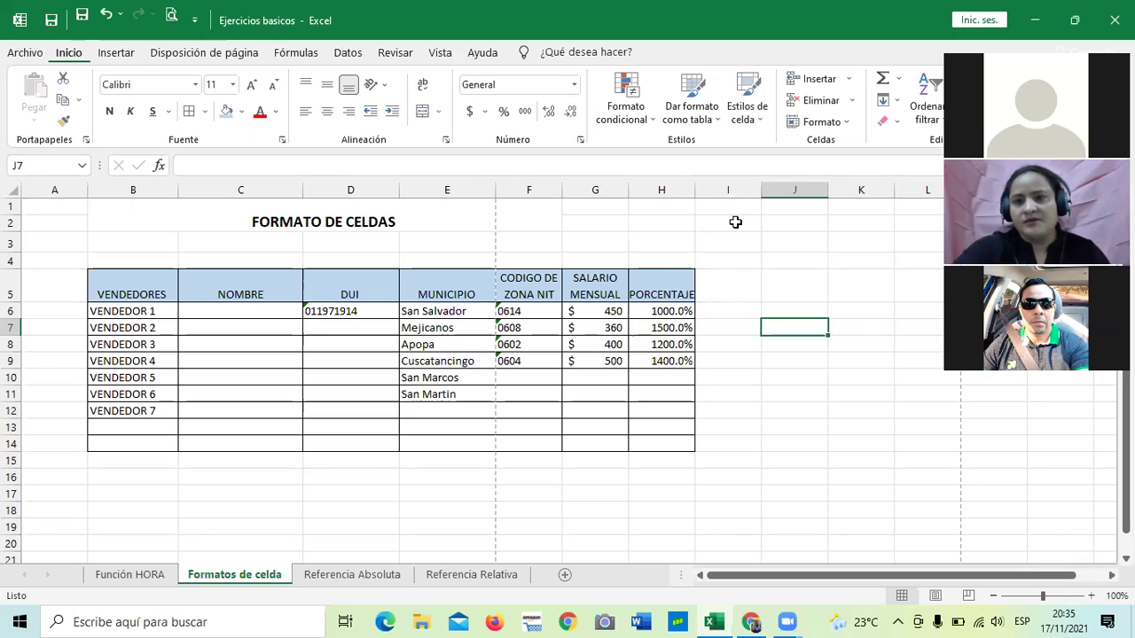
{"action": "left_click", "coordinate": [115, 578]}
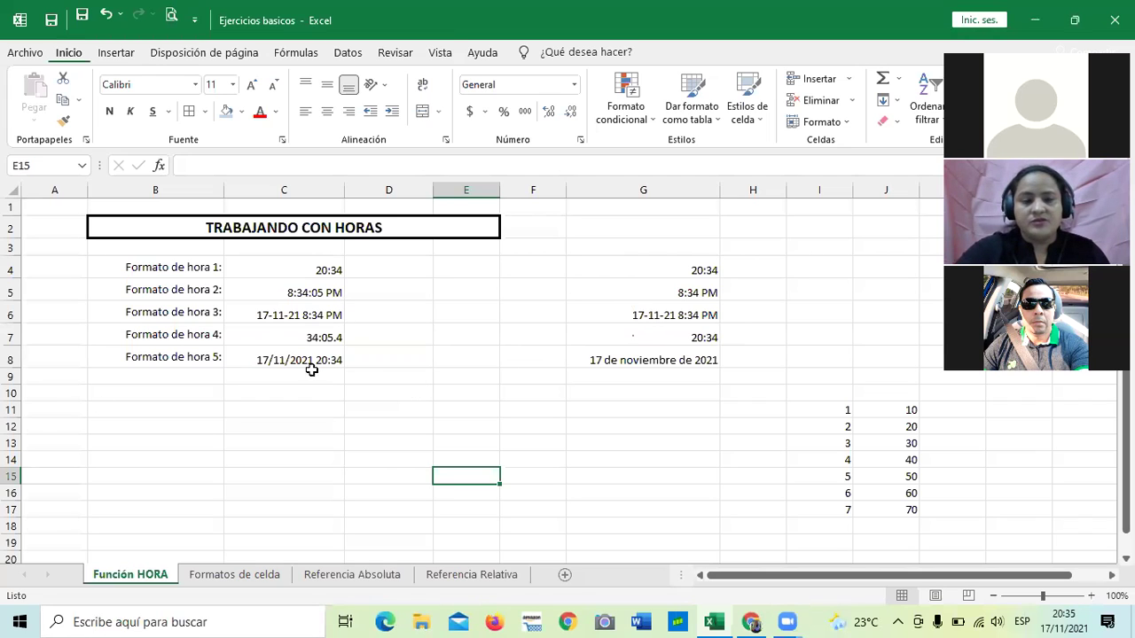
{"action": "left_click_drag", "start_coordinate": [358, 429], "coordinate": [358, 435]}
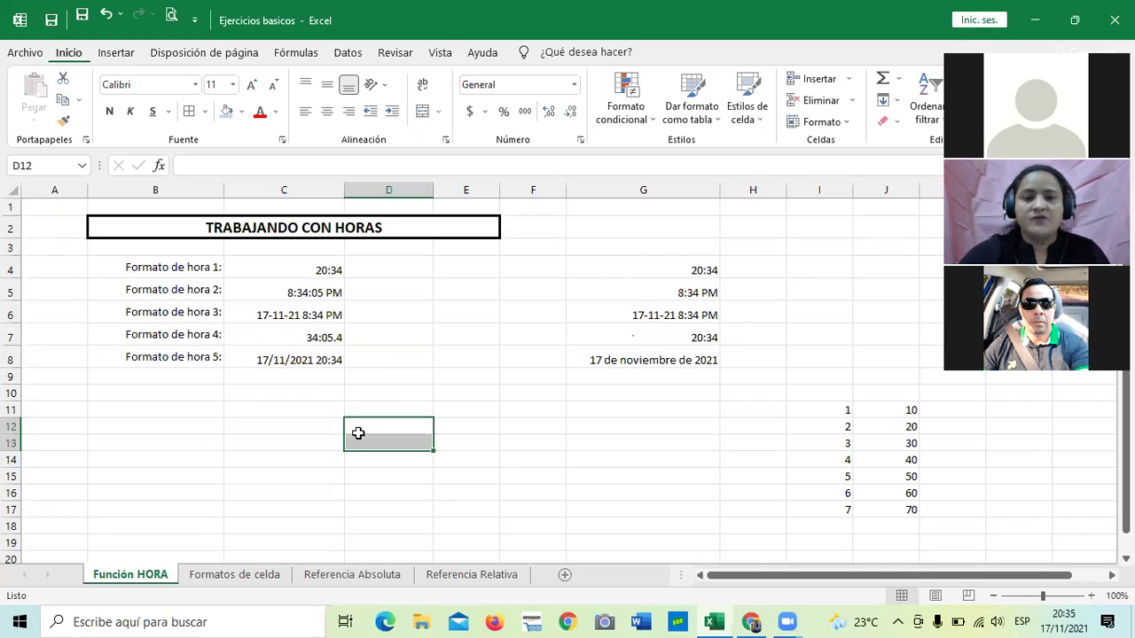
{"action": "left_click", "coordinate": [553, 438]}
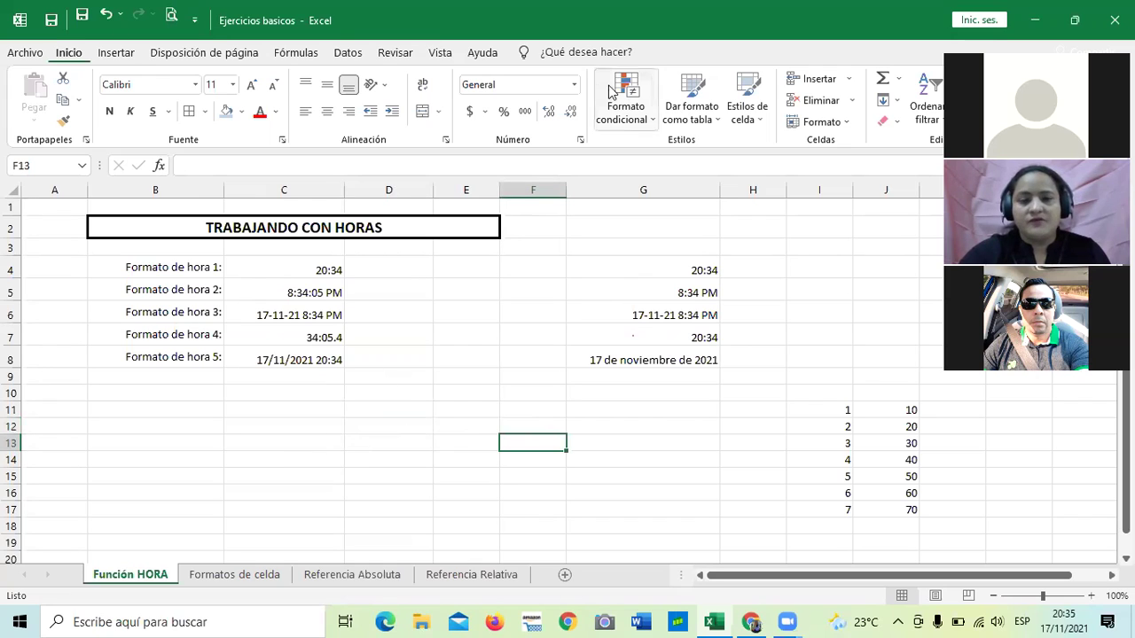
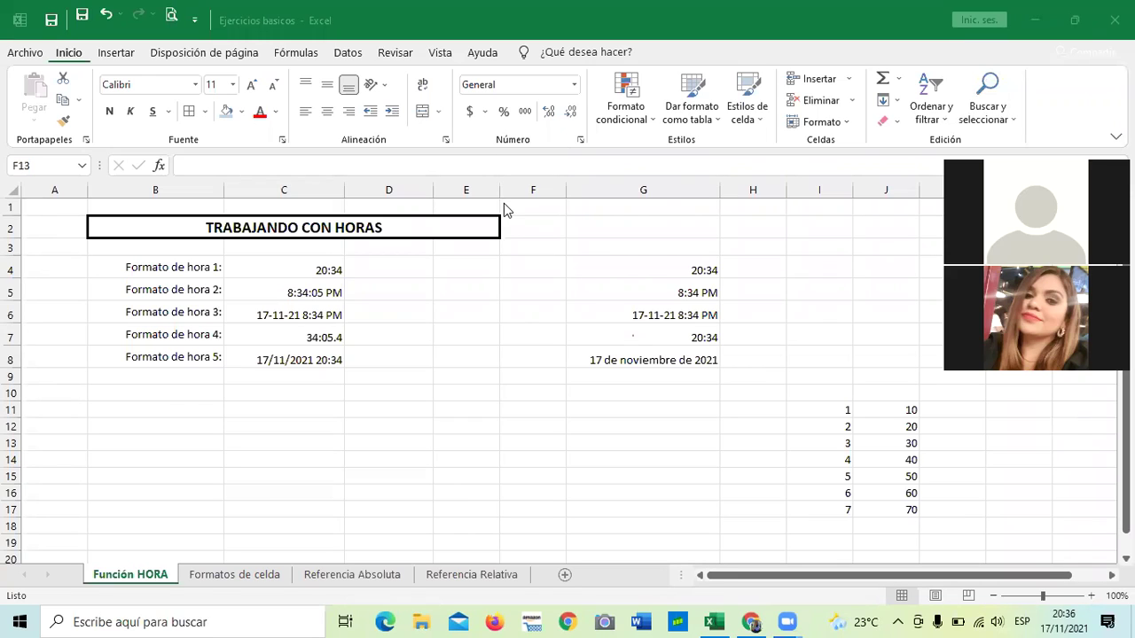
Widen column G and open the number format settings for the =AHORA() result in G8.
{"action": "left_click", "coordinate": [716, 192]}
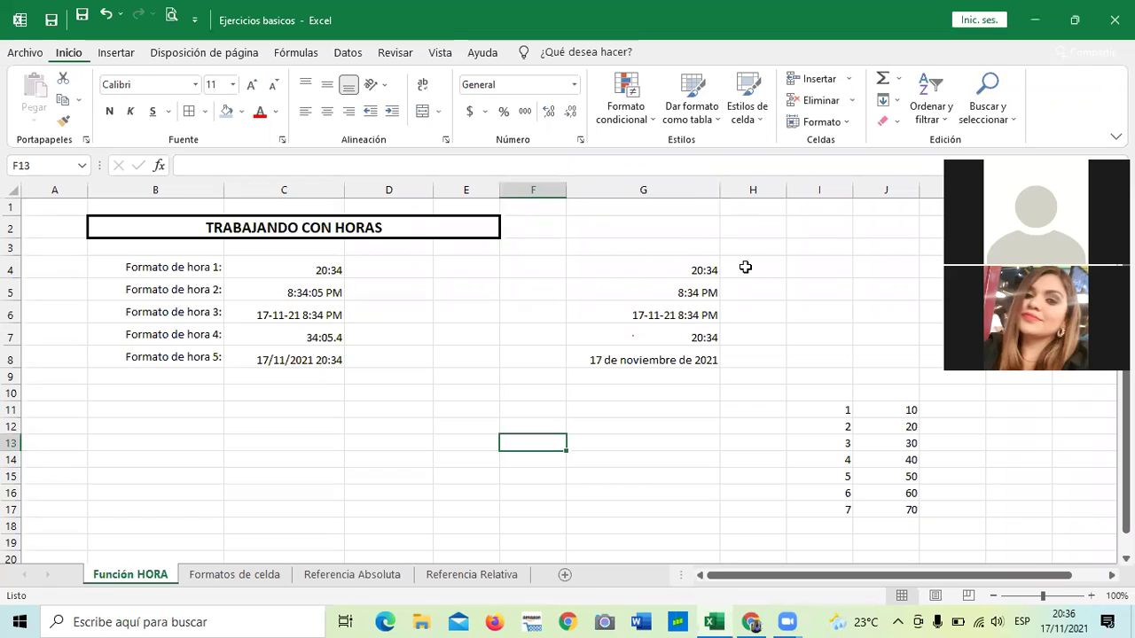
{"action": "left_click_drag", "start_coordinate": [714, 184], "coordinate": [743, 187]}
{"action": "left_click", "coordinate": [641, 358]}
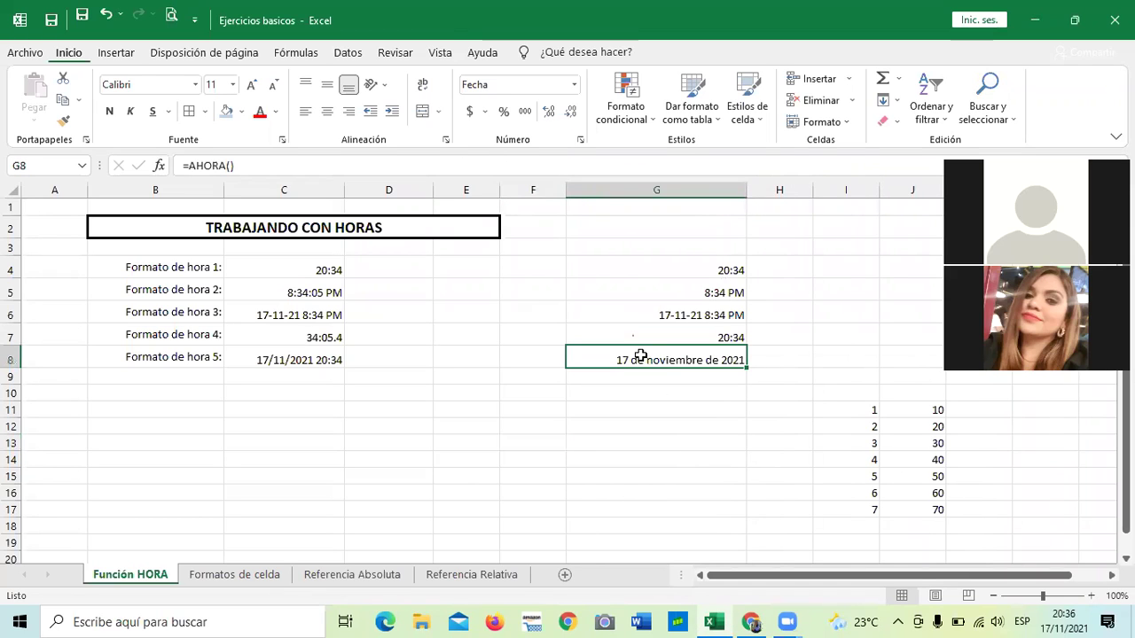
{"action": "left_click", "coordinate": [579, 140]}
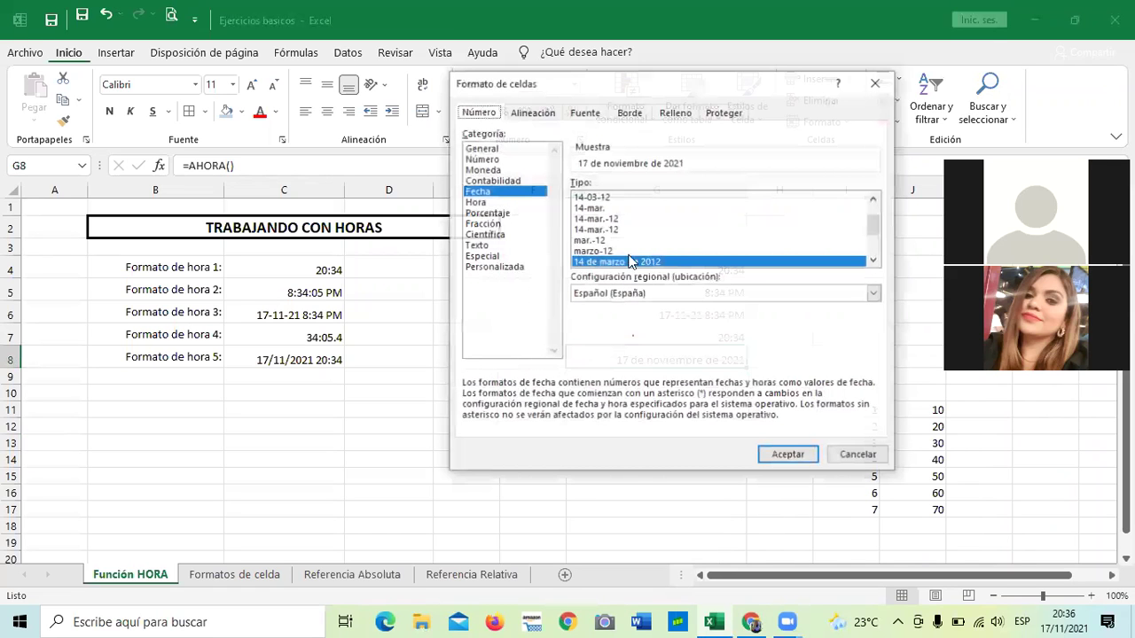
{"action": "left_click", "coordinate": [874, 262]}
{"action": "left_click", "coordinate": [874, 262]}
{"action": "left_click", "coordinate": [874, 263]}
{"action": "left_click", "coordinate": [874, 263]}
{"action": "left_click", "coordinate": [874, 262]}
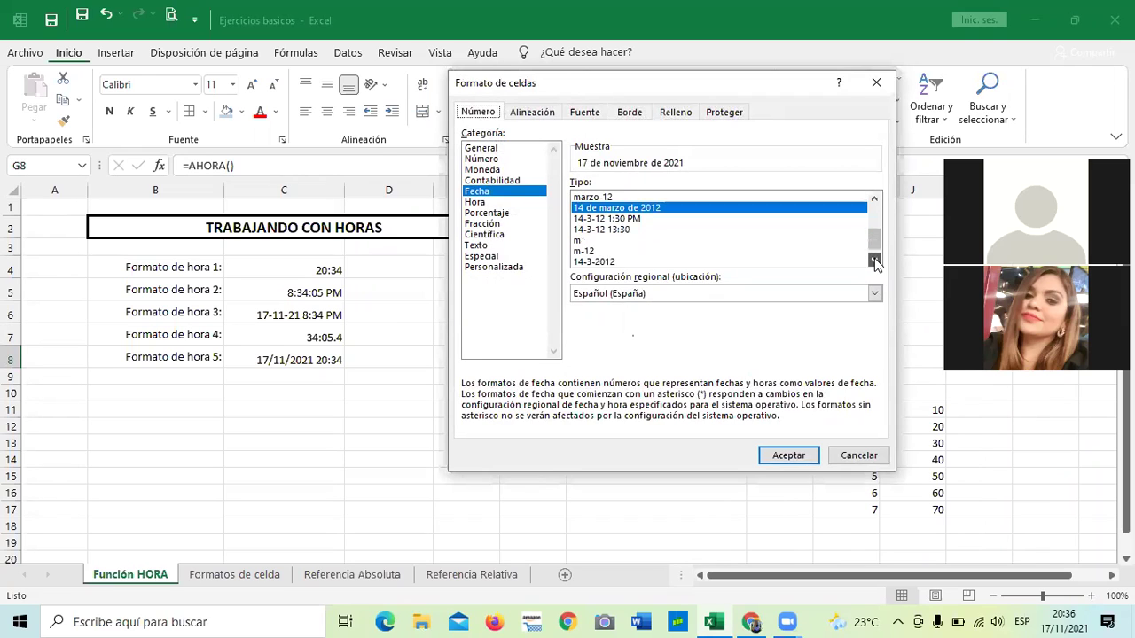
{"action": "left_click", "coordinate": [874, 263]}
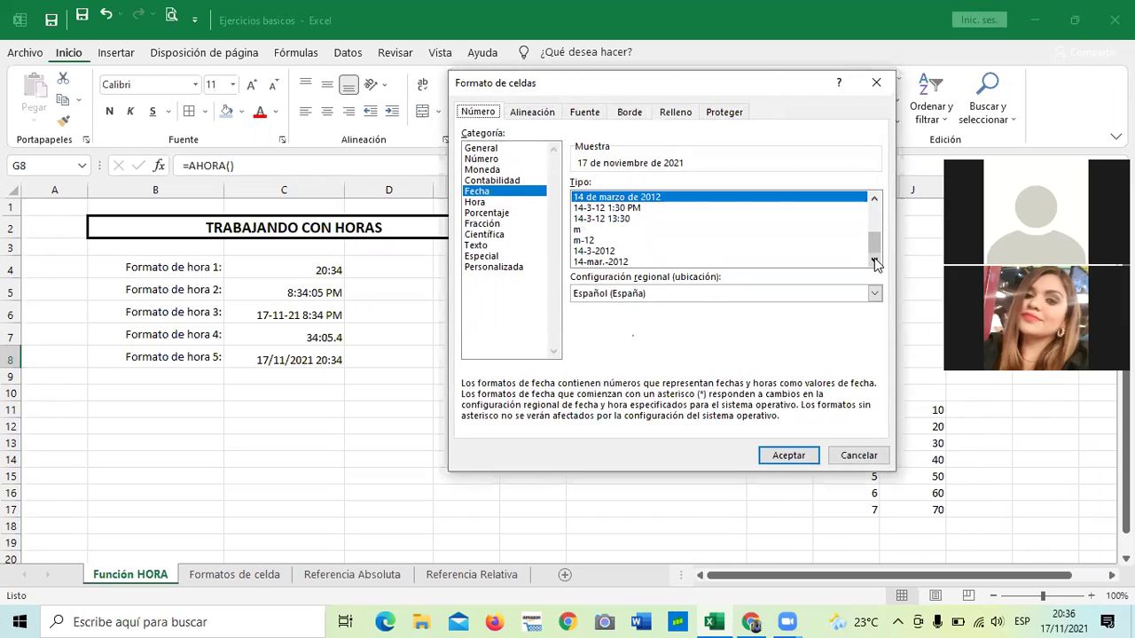
Browse the Hora format types available for G8.
{"action": "left_click", "coordinate": [475, 202]}
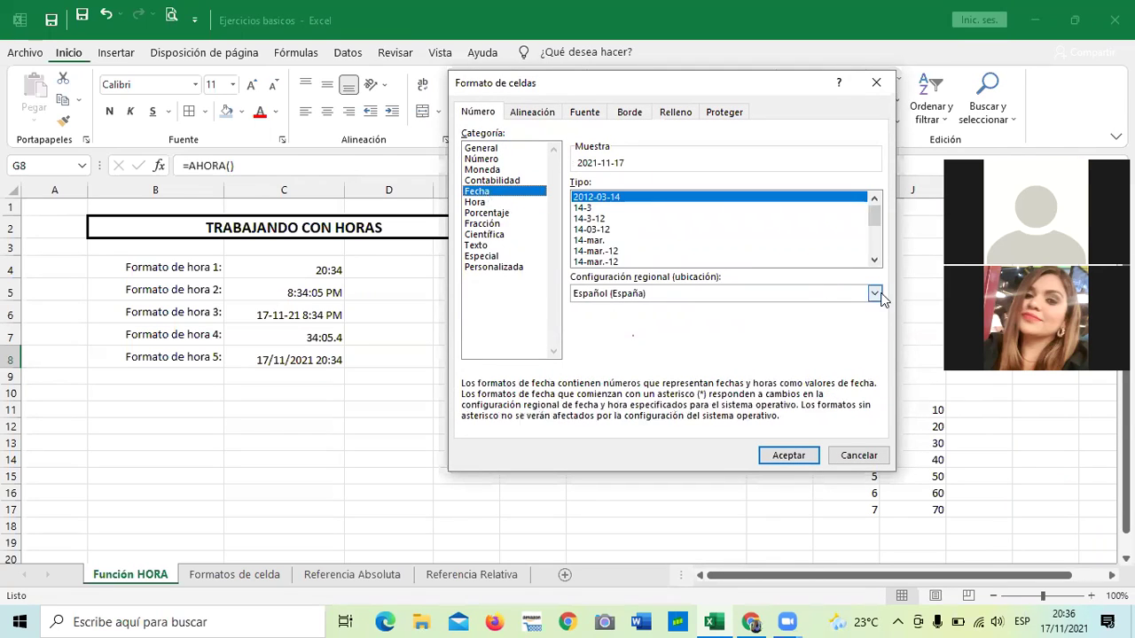
{"action": "left_click", "coordinate": [874, 259]}
{"action": "left_click", "coordinate": [874, 259]}
{"action": "left_click", "coordinate": [874, 260]}
{"action": "left_click", "coordinate": [874, 259]}
{"action": "left_click", "coordinate": [874, 260]}
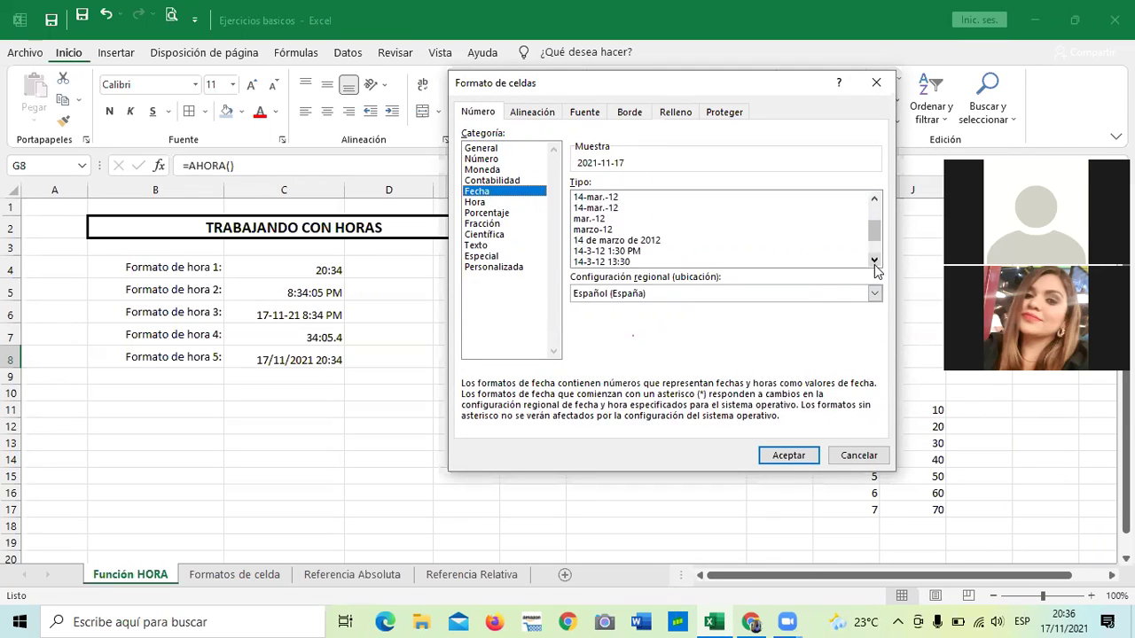
{"action": "left_click", "coordinate": [874, 260]}
{"action": "left_click", "coordinate": [874, 260]}
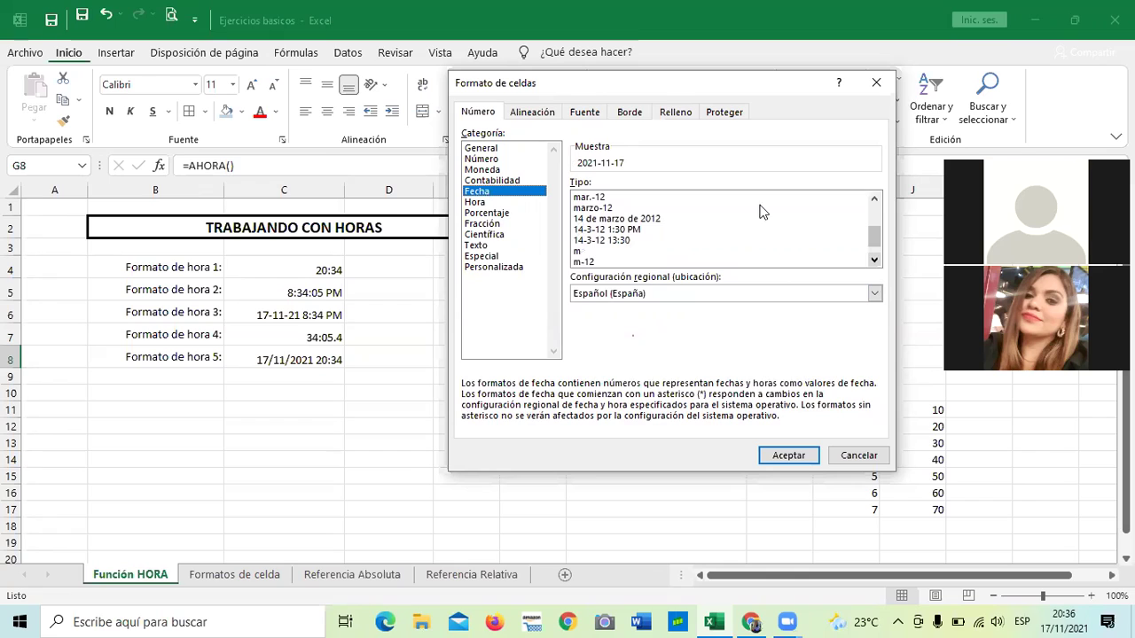
{"action": "left_click", "coordinate": [475, 202]}
{"action": "left_click", "coordinate": [874, 262]}
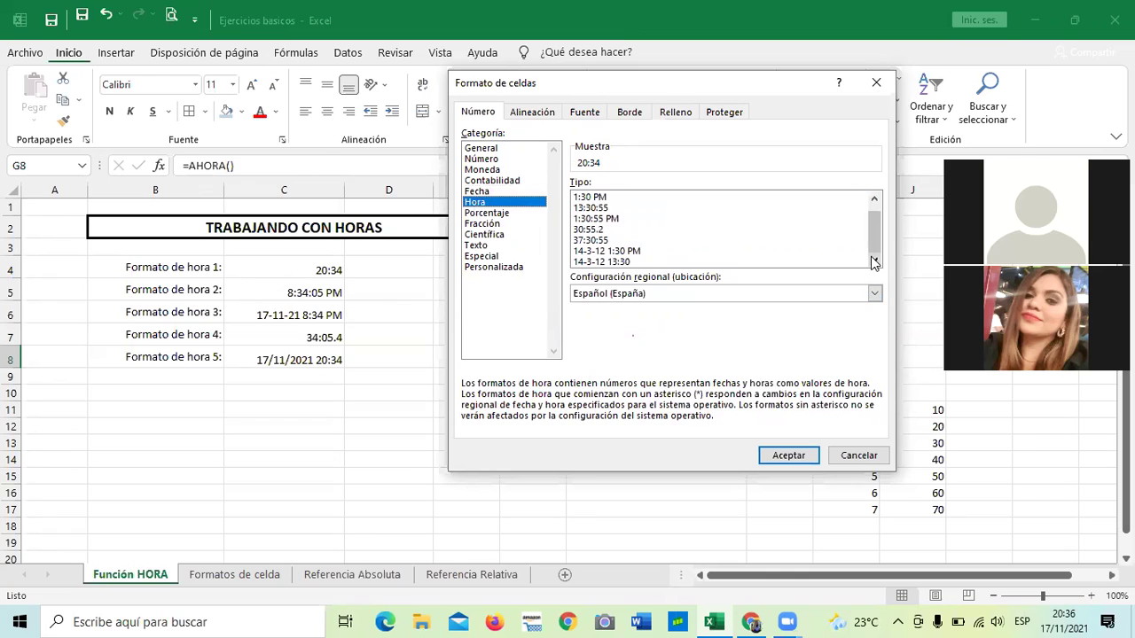
{"action": "left_click", "coordinate": [874, 200]}
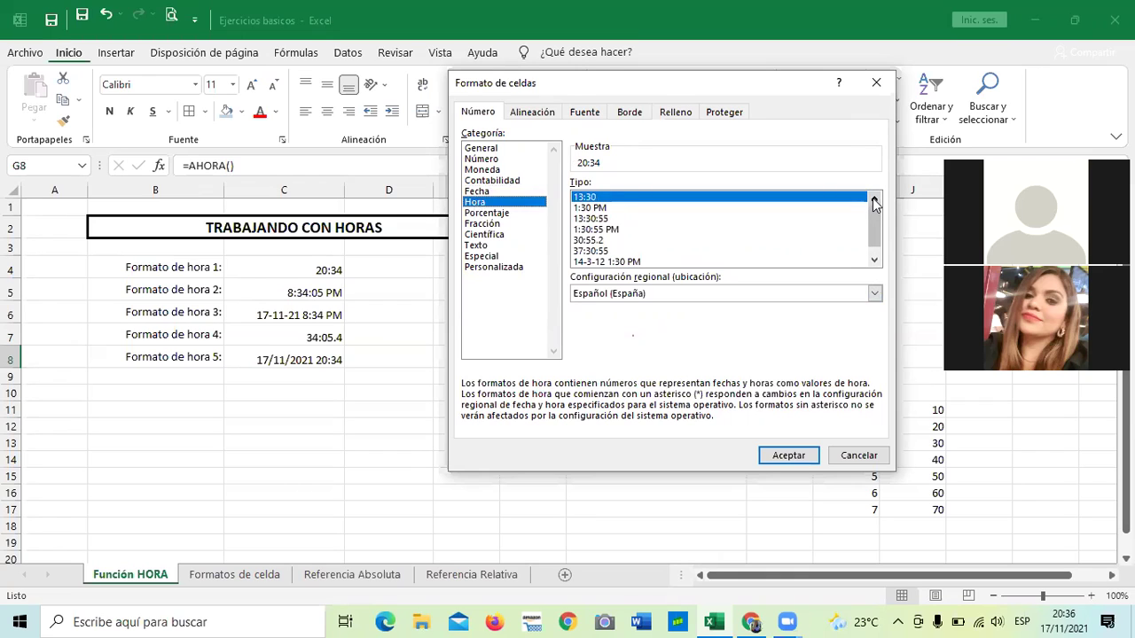
{"action": "left_click", "coordinate": [874, 262]}
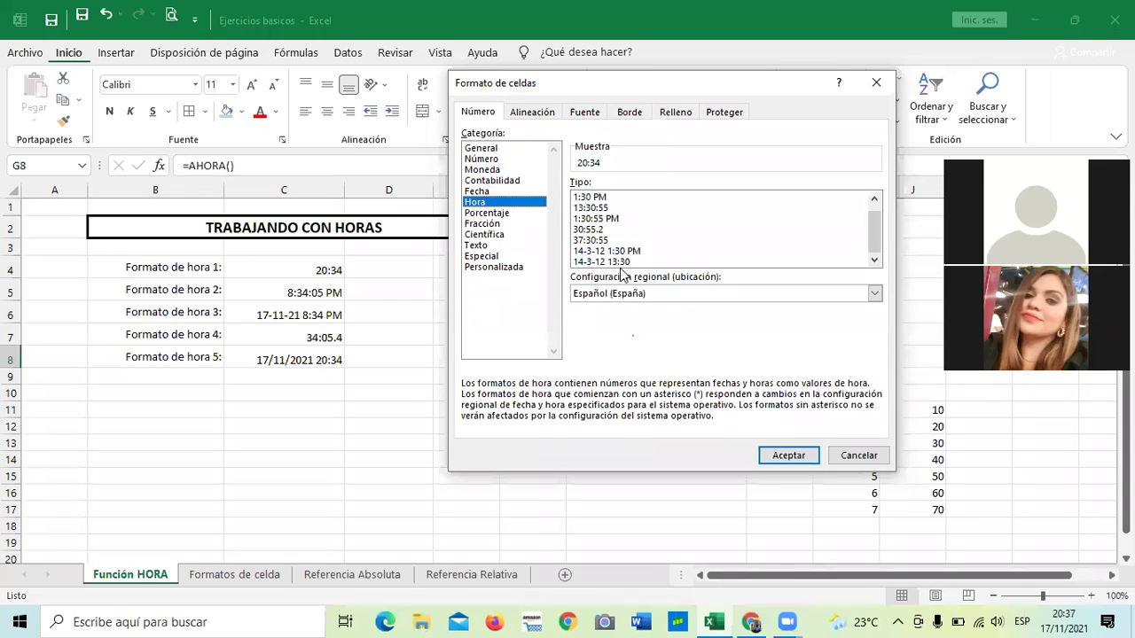
Apply the Fecha type '14 de marzo de 2012' so G8 reads 17 de noviembre de 2021.
{"action": "left_click", "coordinate": [472, 193]}
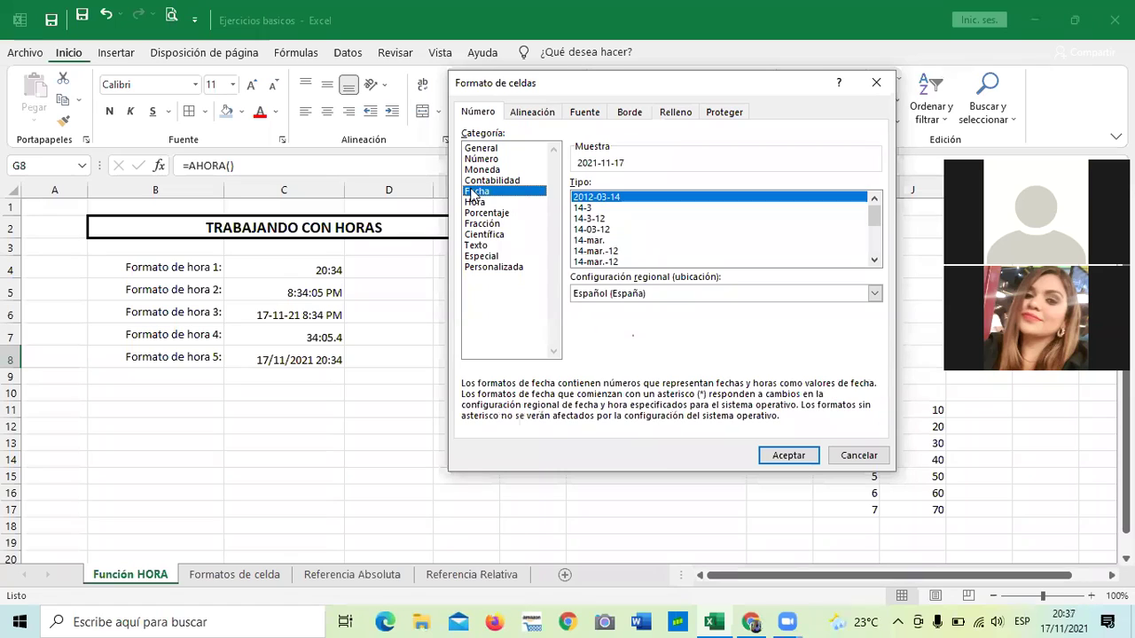
{"action": "left_click", "coordinate": [873, 261]}
{"action": "left_click", "coordinate": [873, 261]}
{"action": "left_click", "coordinate": [873, 261]}
{"action": "left_click", "coordinate": [873, 261]}
{"action": "left_click", "coordinate": [873, 261]}
{"action": "left_click", "coordinate": [873, 261]}
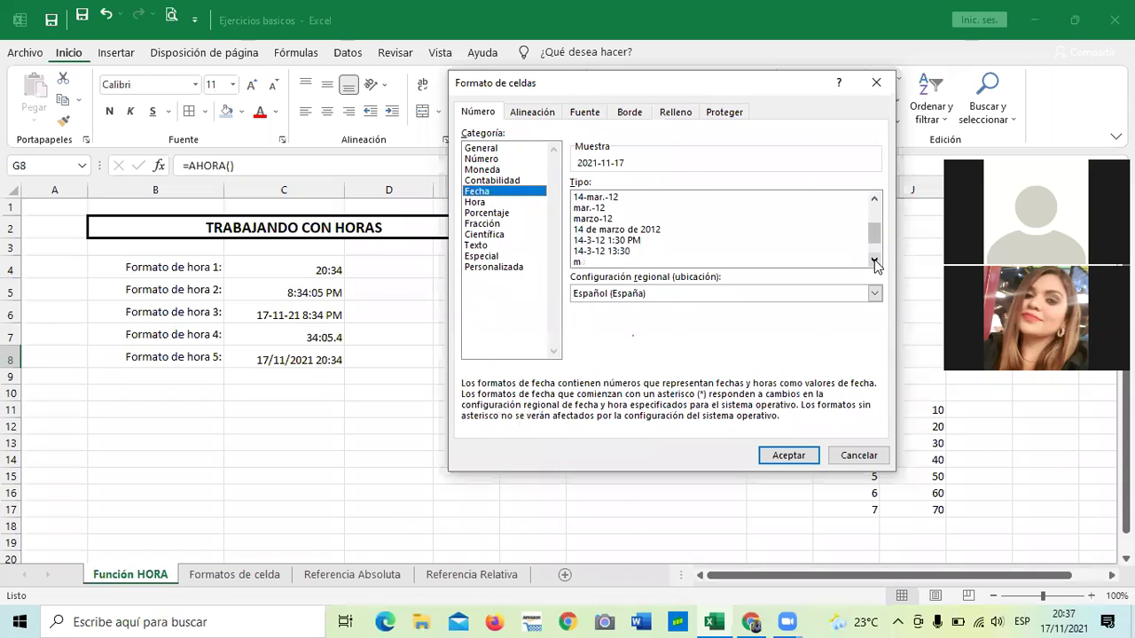
{"action": "left_click", "coordinate": [626, 231]}
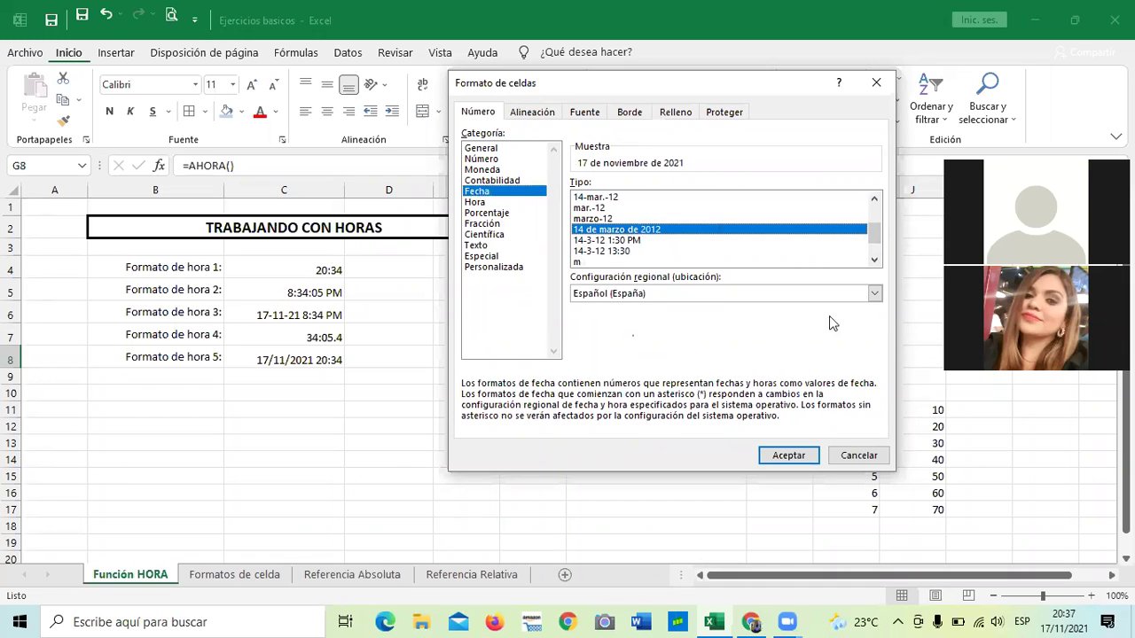
{"action": "left_click", "coordinate": [795, 454]}
{"action": "left_click", "coordinate": [706, 455]}
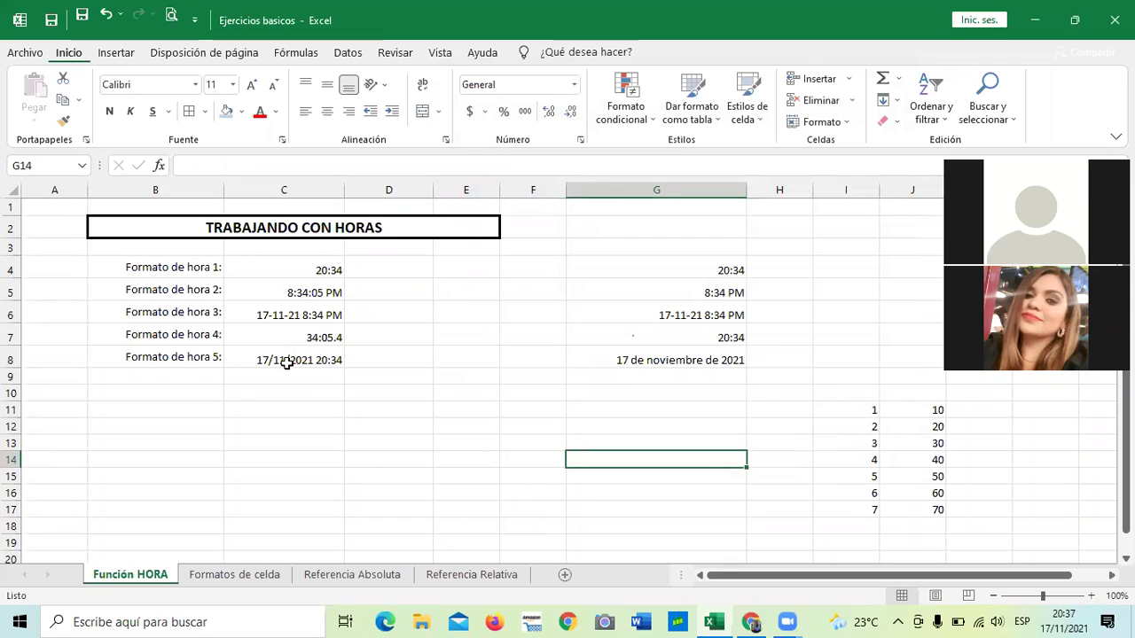
{"action": "left_click", "coordinate": [286, 362]}
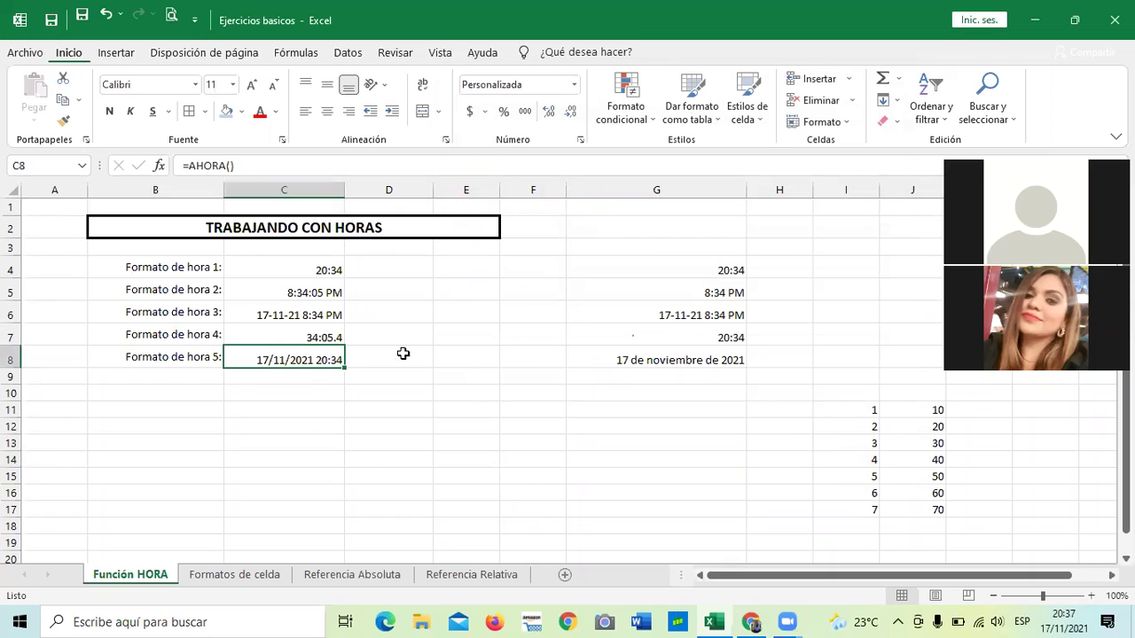
{"action": "left_click", "coordinate": [584, 358]}
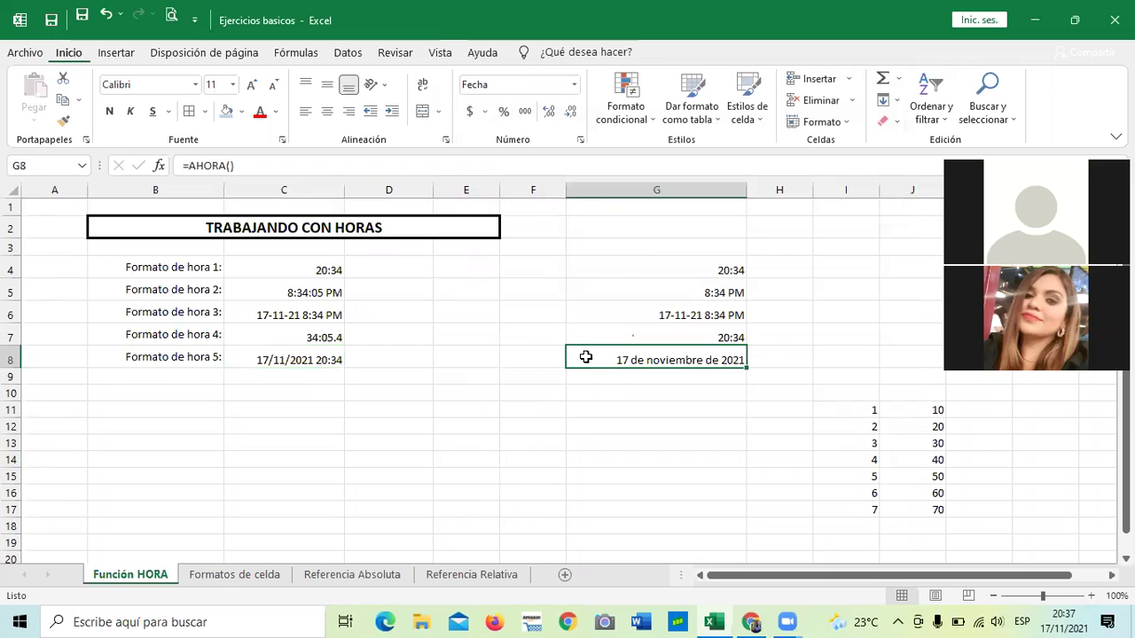
{"action": "left_click", "coordinate": [317, 358]}
{"action": "left_click", "coordinate": [316, 337]}
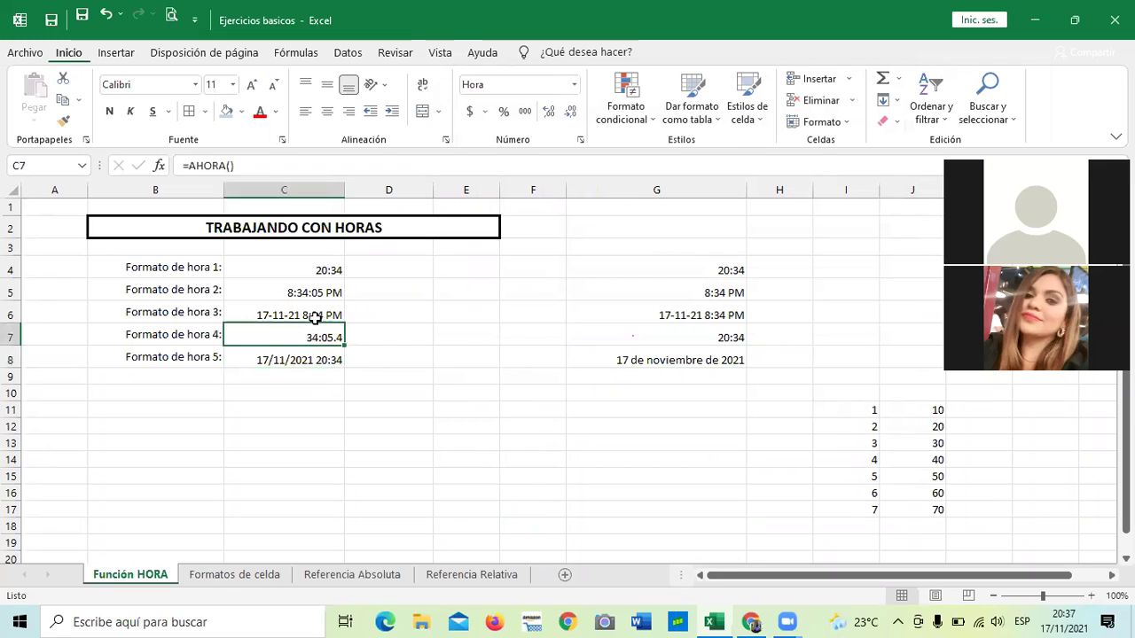
{"action": "left_click", "coordinate": [315, 318]}
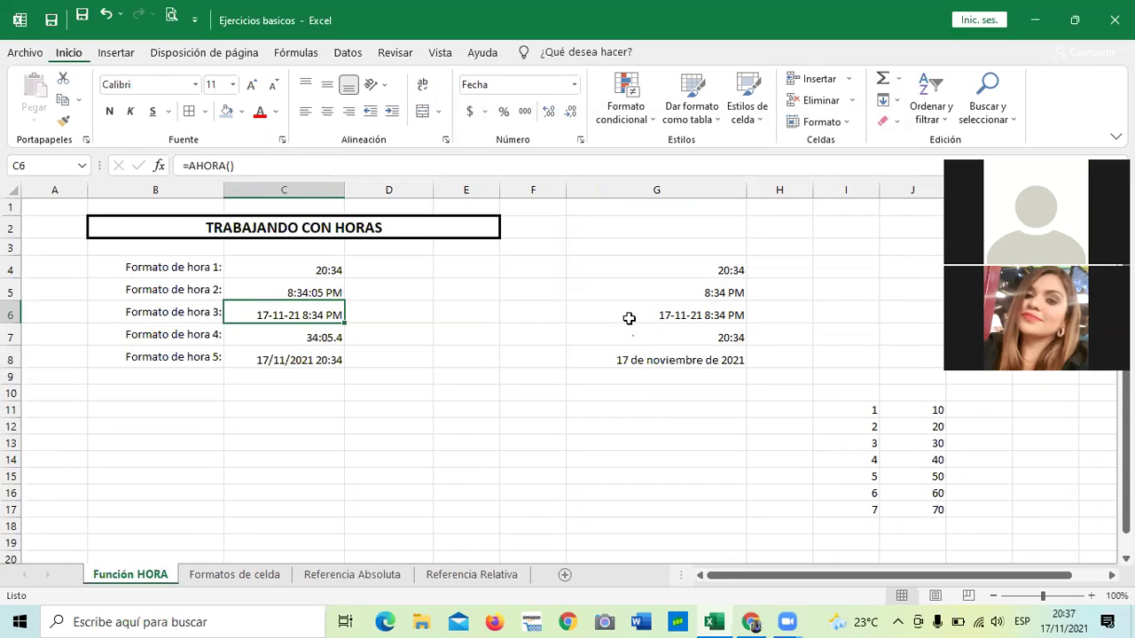
{"action": "left_click", "coordinate": [629, 318]}
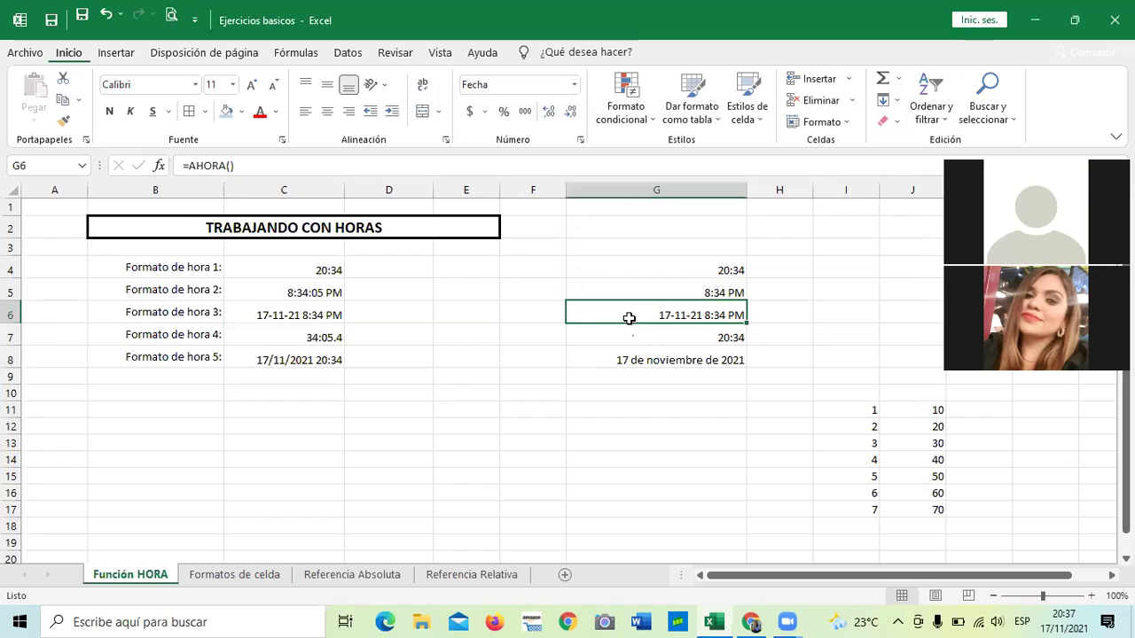
{"action": "left_click", "coordinate": [304, 361]}
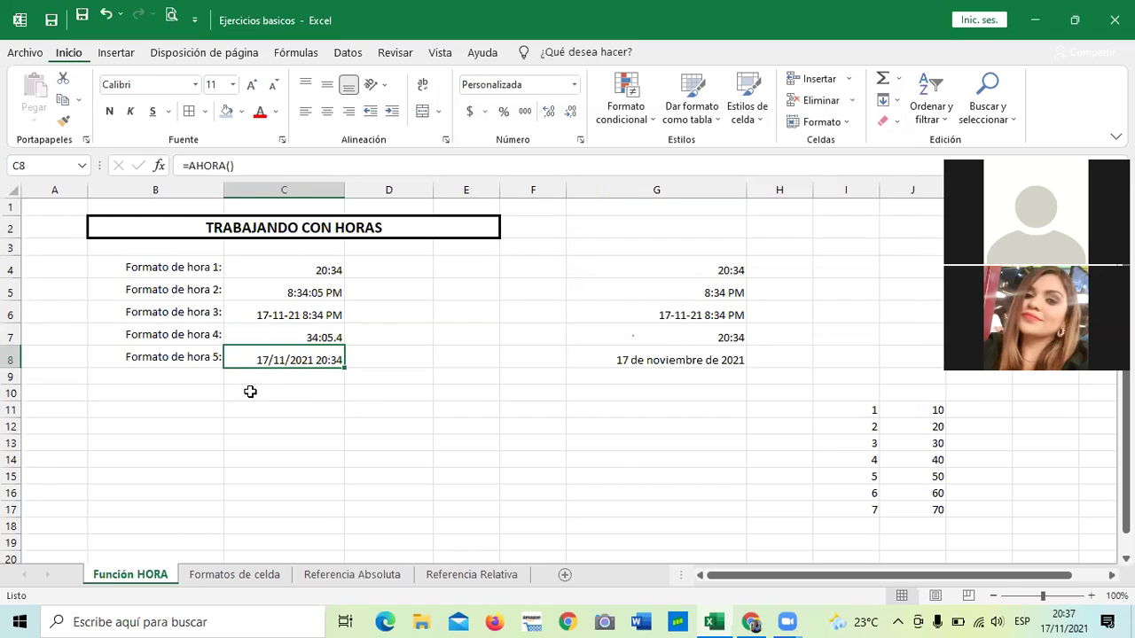
{"action": "left_click", "coordinate": [269, 313]}
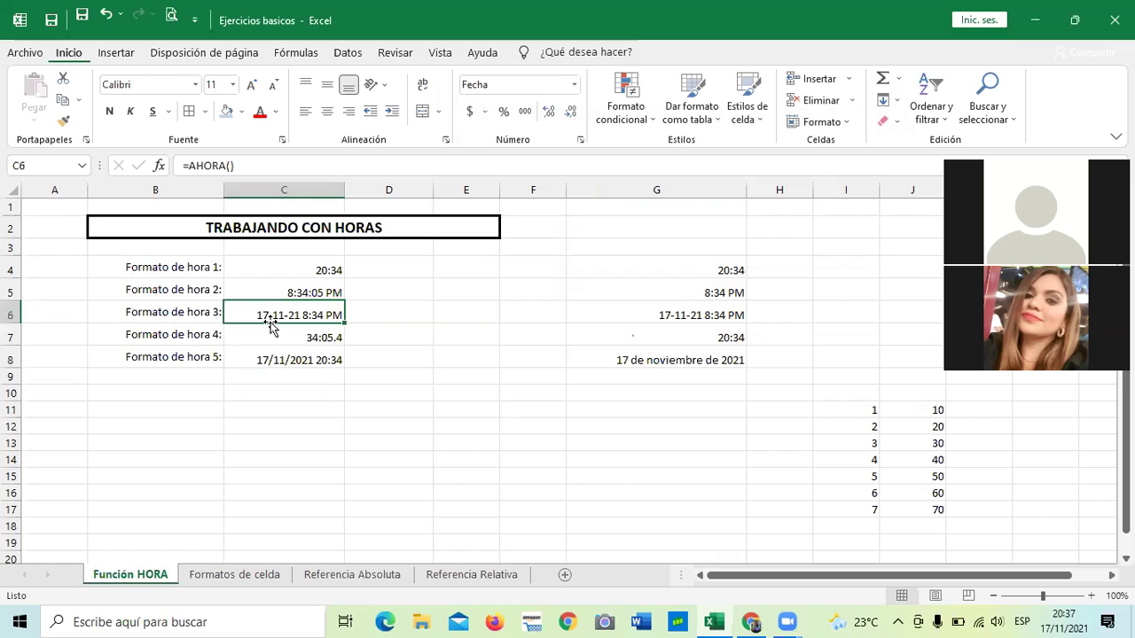
{"action": "left_click", "coordinate": [282, 363]}
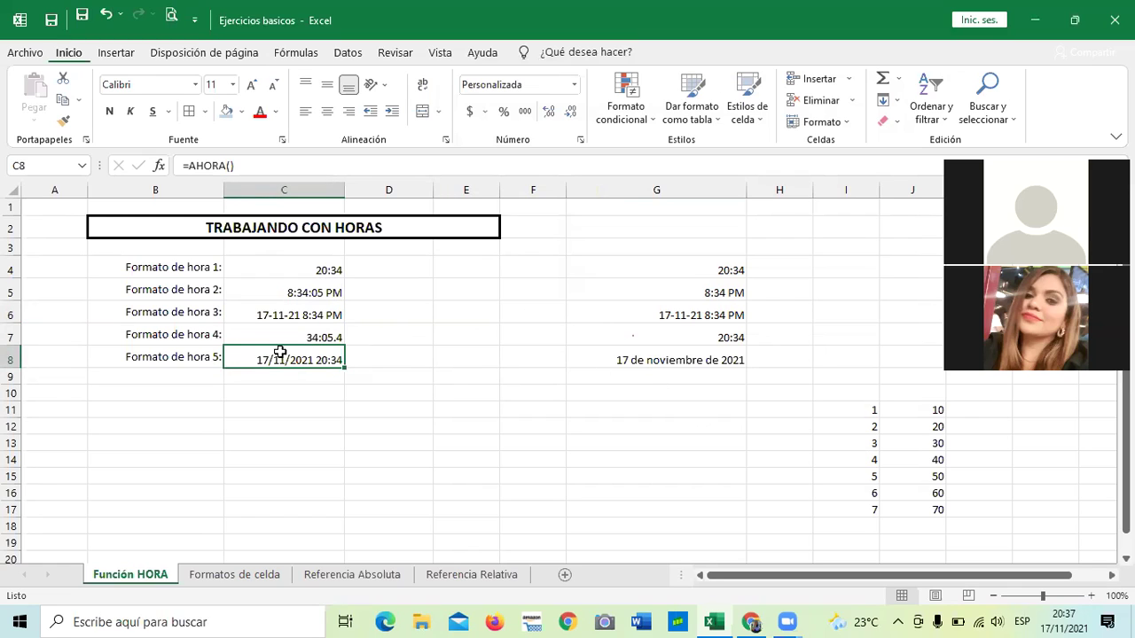
{"action": "left_click", "coordinate": [669, 361]}
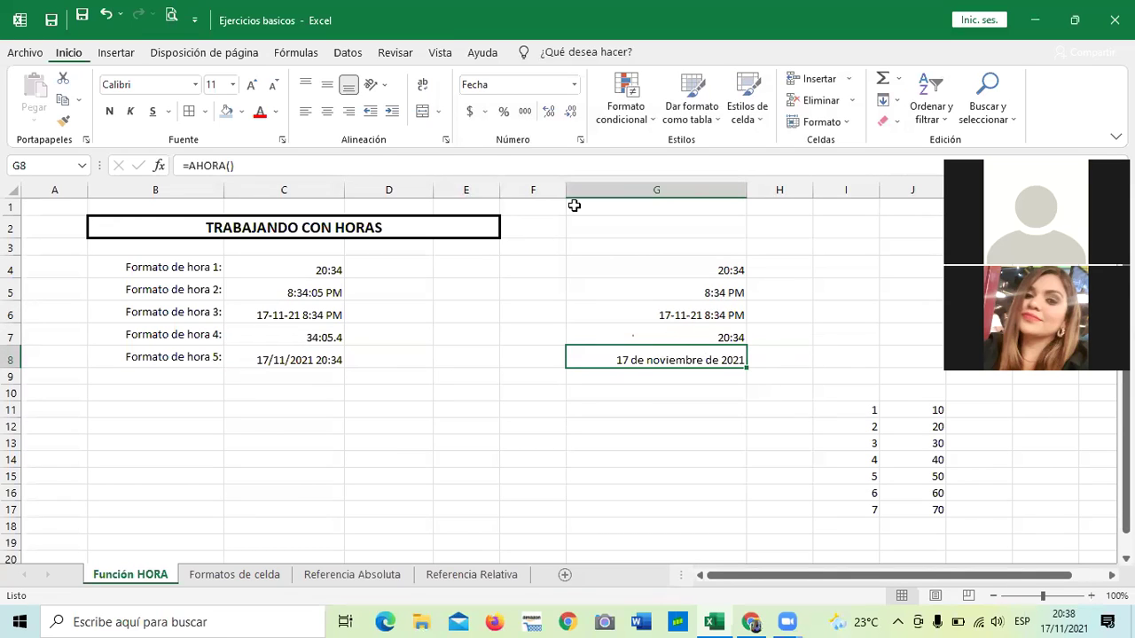
{"action": "left_click", "coordinate": [580, 140]}
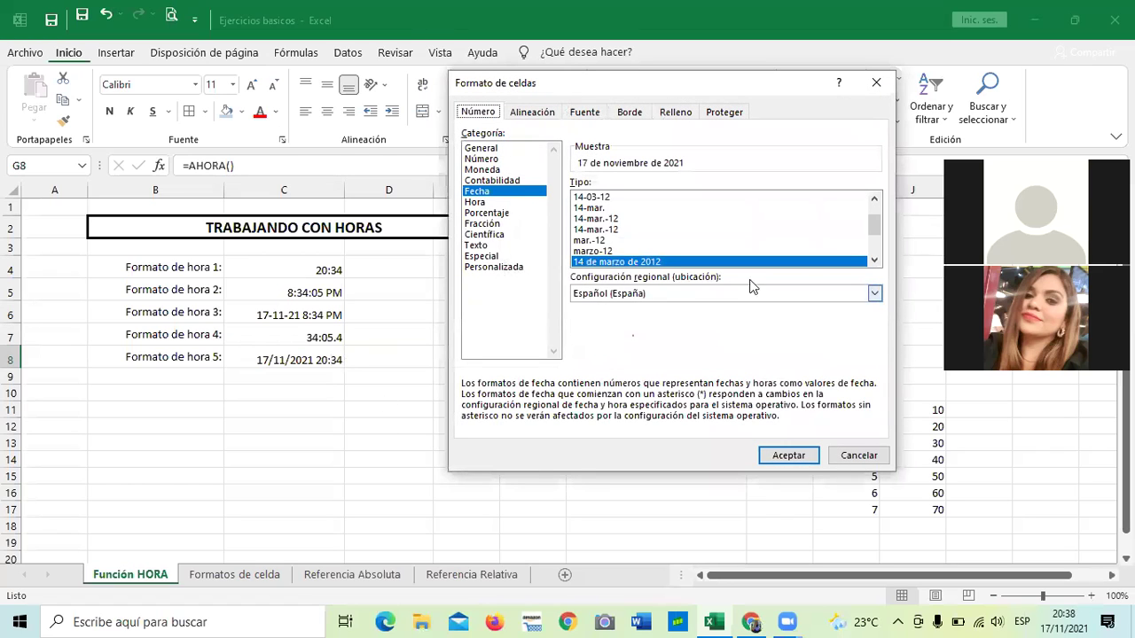
Compare the Hora and Fecha format type lists for G8.
{"action": "left_click", "coordinate": [474, 202]}
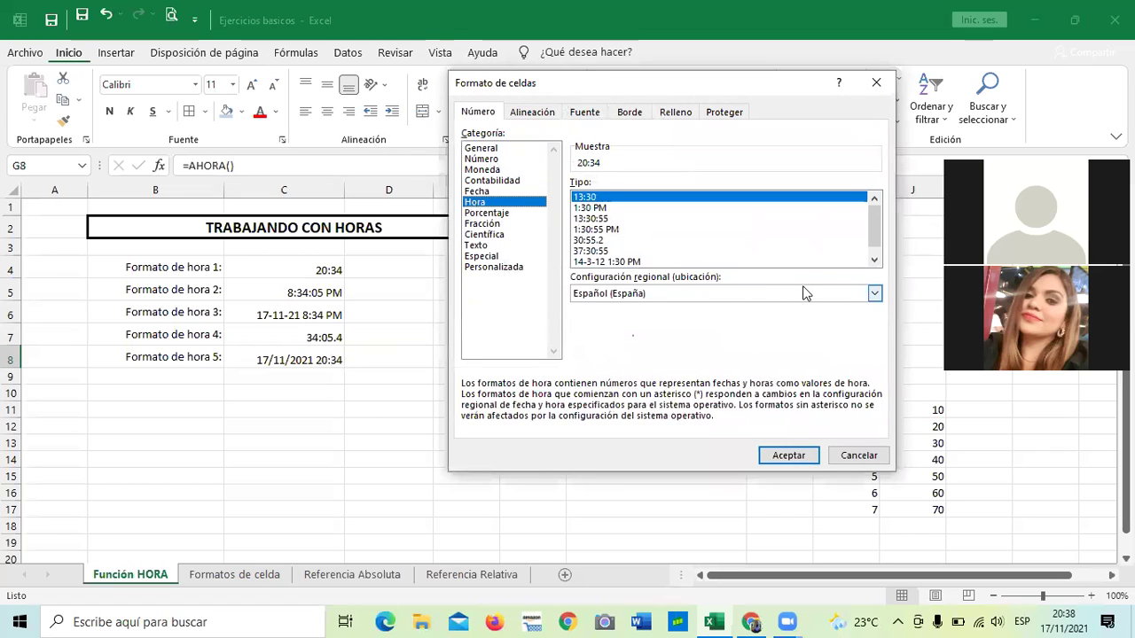
{"action": "left_click", "coordinate": [874, 261]}
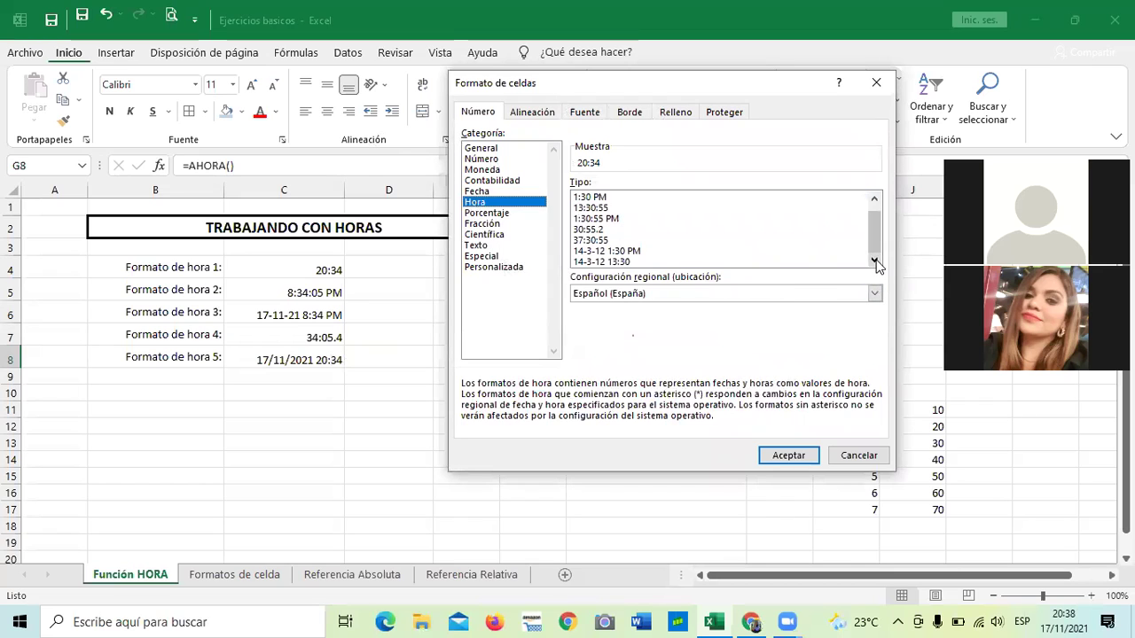
{"action": "left_click", "coordinate": [874, 203]}
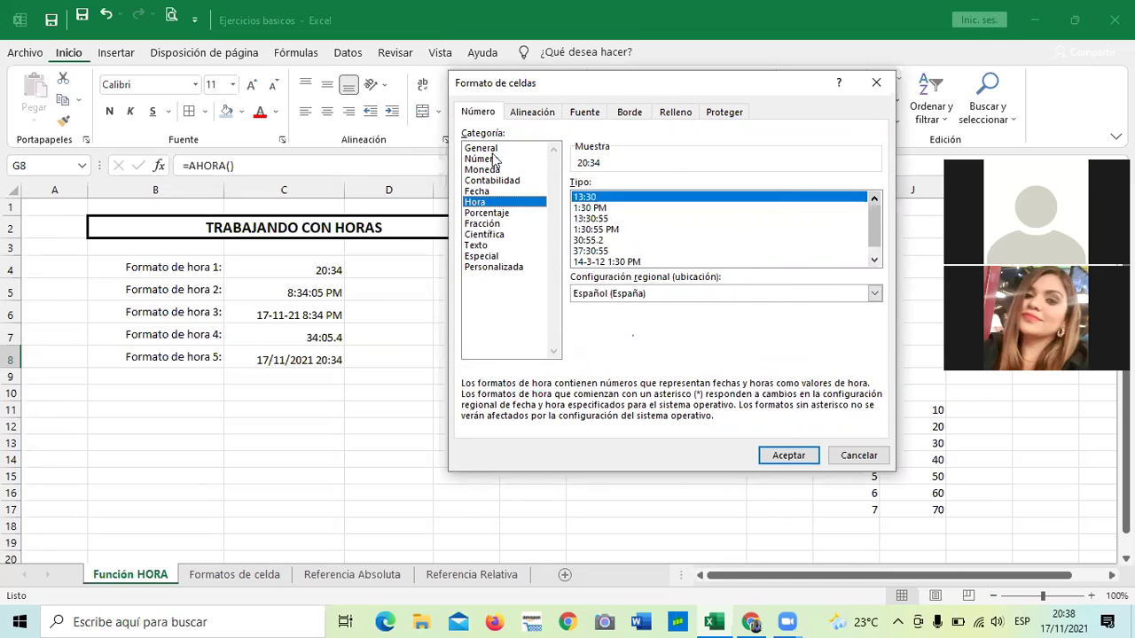
{"action": "left_click", "coordinate": [478, 191]}
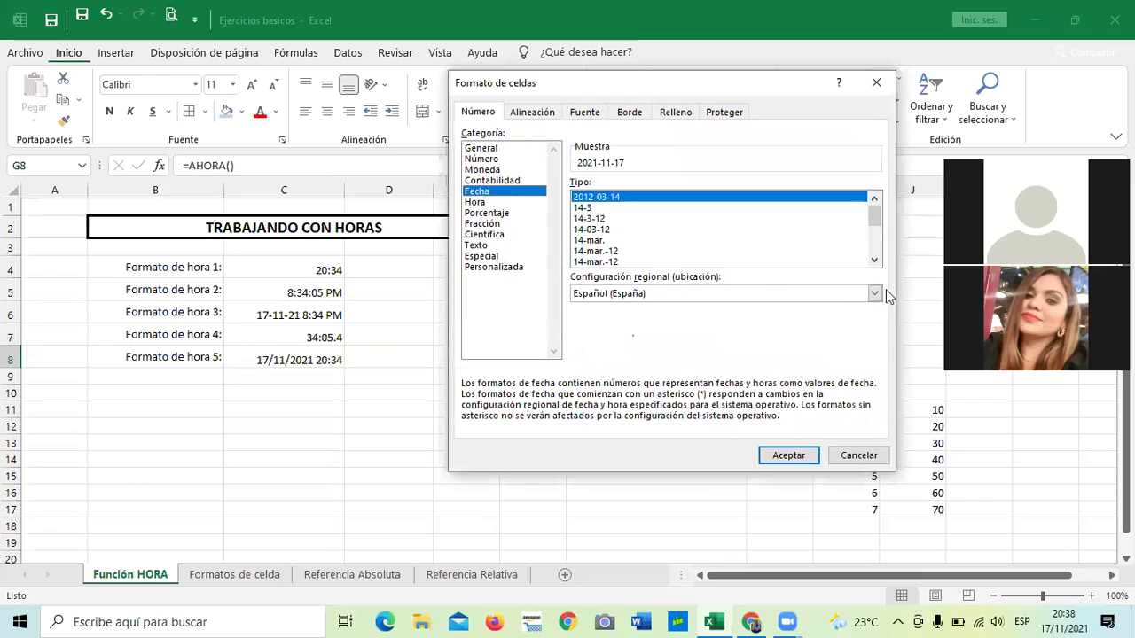
{"action": "left_click", "coordinate": [874, 260]}
{"action": "left_click", "coordinate": [874, 260]}
{"action": "left_click", "coordinate": [874, 261]}
{"action": "left_click", "coordinate": [873, 260]}
{"action": "left_click", "coordinate": [874, 261]}
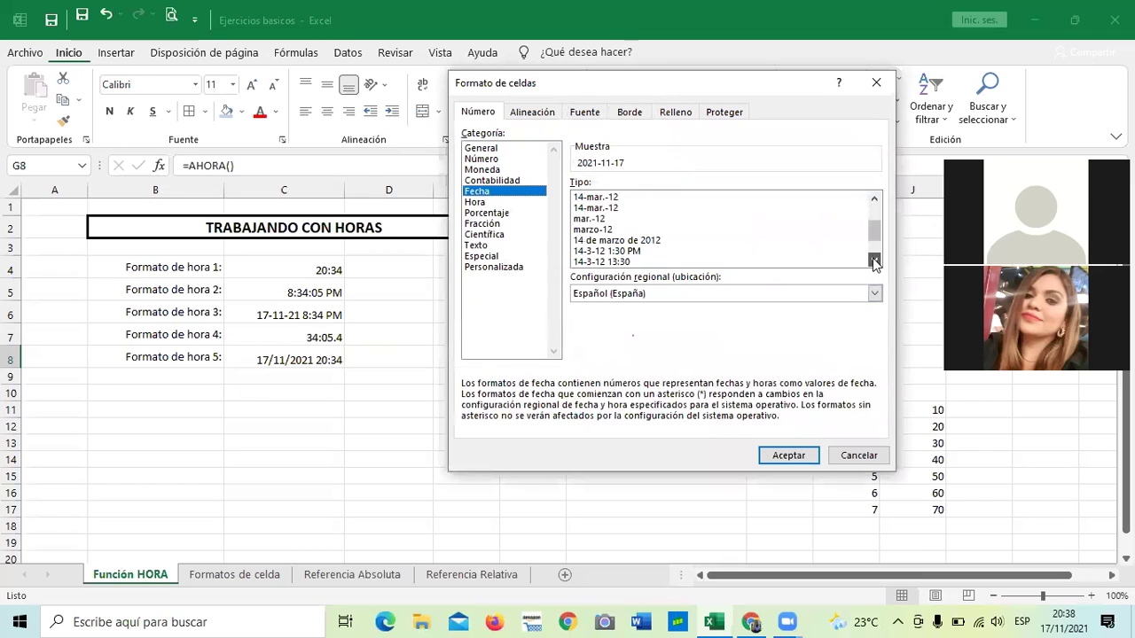
{"action": "left_click", "coordinate": [874, 261]}
{"action": "left_click", "coordinate": [874, 261]}
{"action": "left_click", "coordinate": [874, 260]}
{"action": "left_click", "coordinate": [874, 260]}
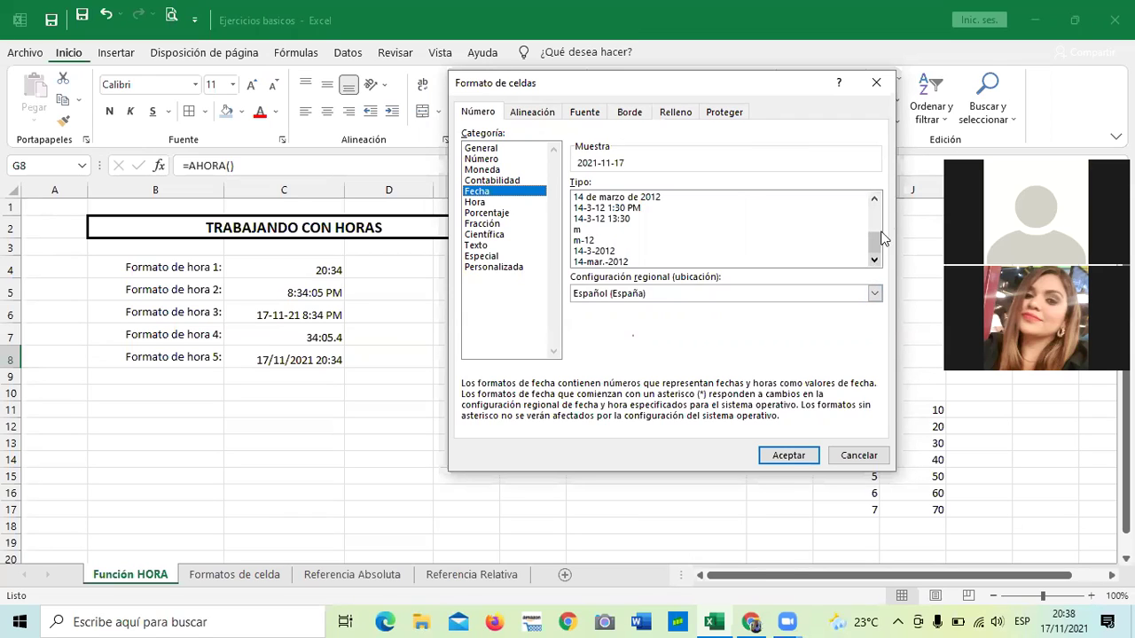
Scroll through the Fecha types, then review the Hora types once more.
{"action": "left_click", "coordinate": [873, 200]}
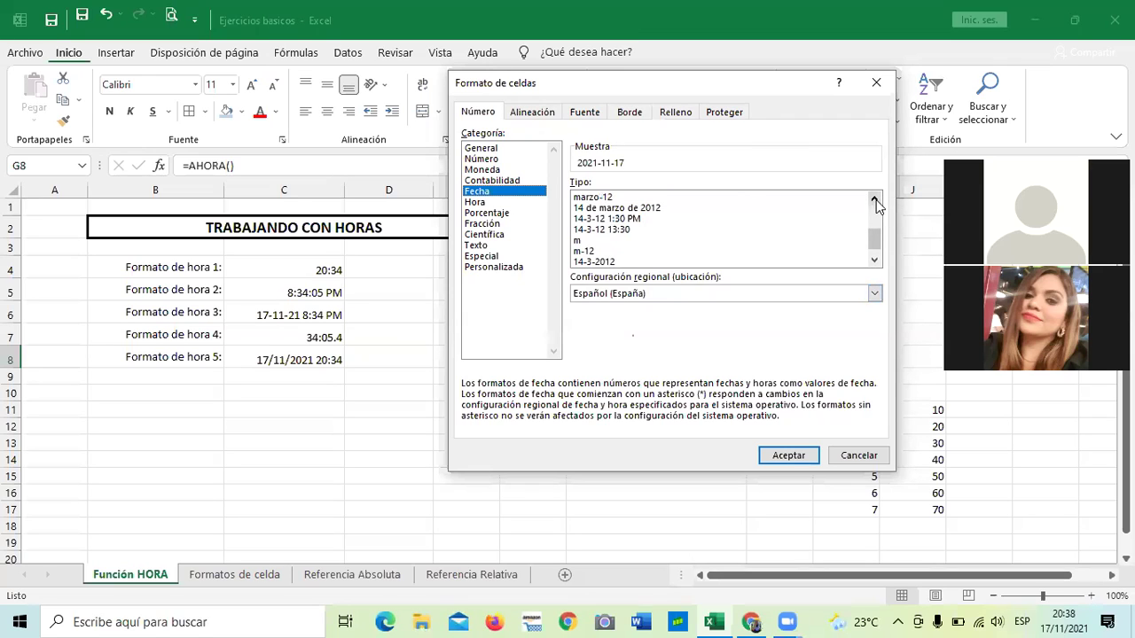
{"action": "left_click", "coordinate": [874, 200]}
{"action": "left_click", "coordinate": [874, 200]}
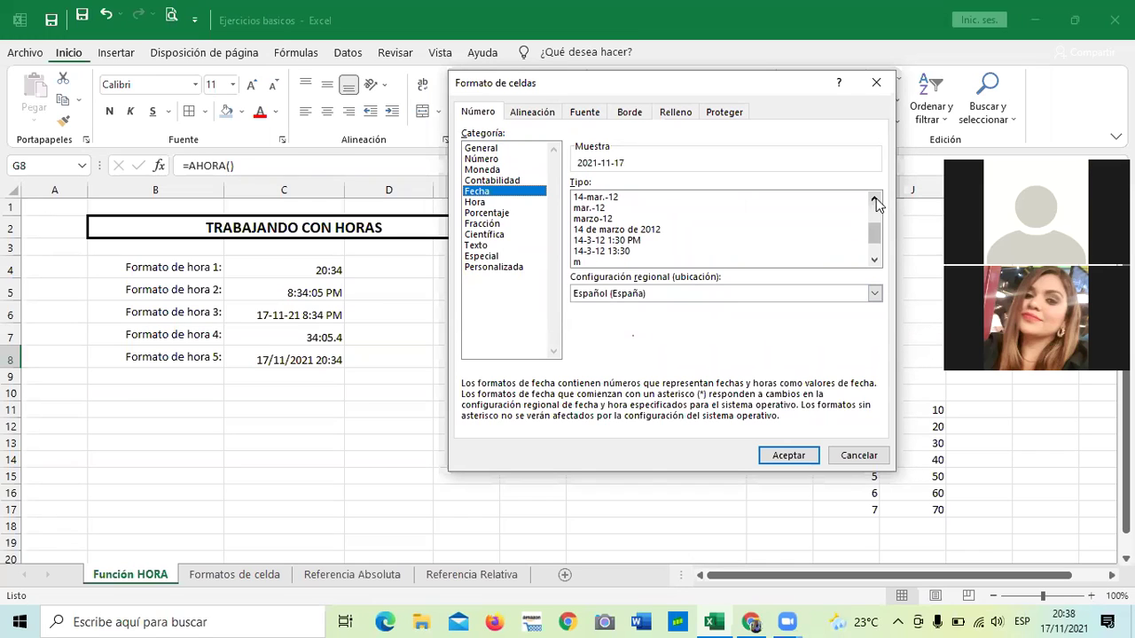
{"action": "left_click", "coordinate": [874, 201]}
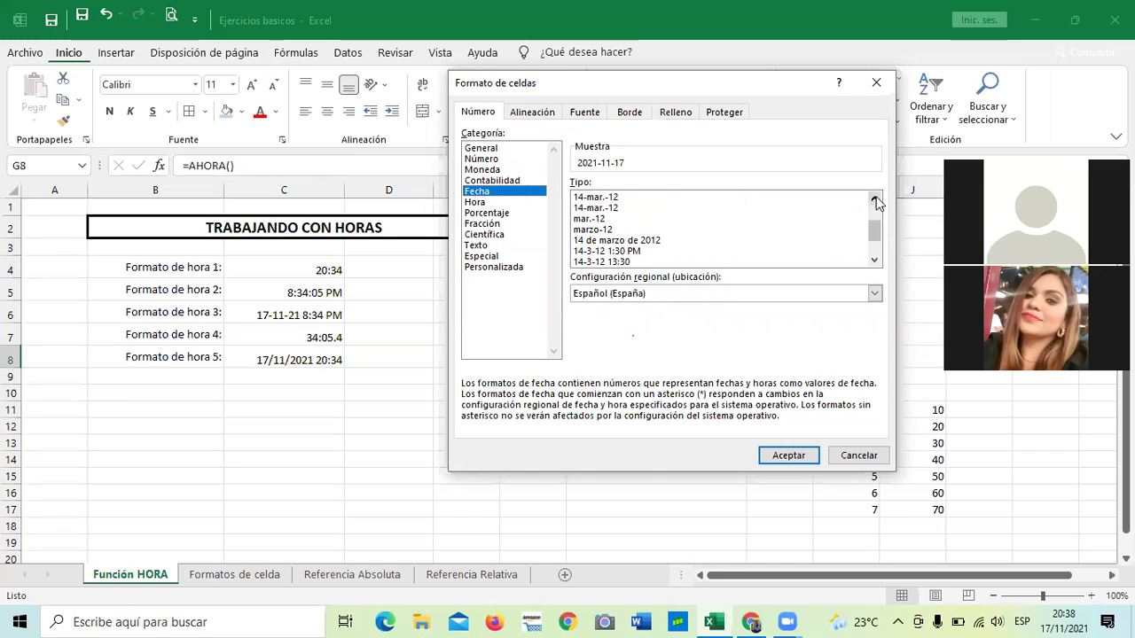
{"action": "left_click", "coordinate": [874, 200]}
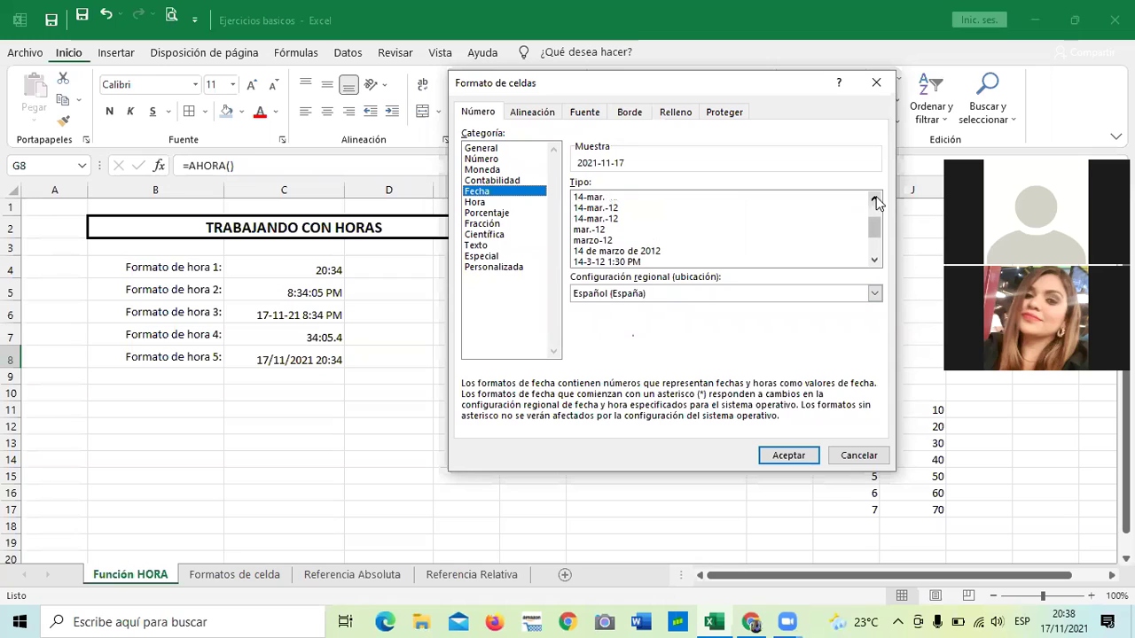
{"action": "left_click", "coordinate": [874, 201]}
{"action": "left_click", "coordinate": [874, 201]}
{"action": "left_click", "coordinate": [873, 200]}
{"action": "left_click", "coordinate": [874, 200]}
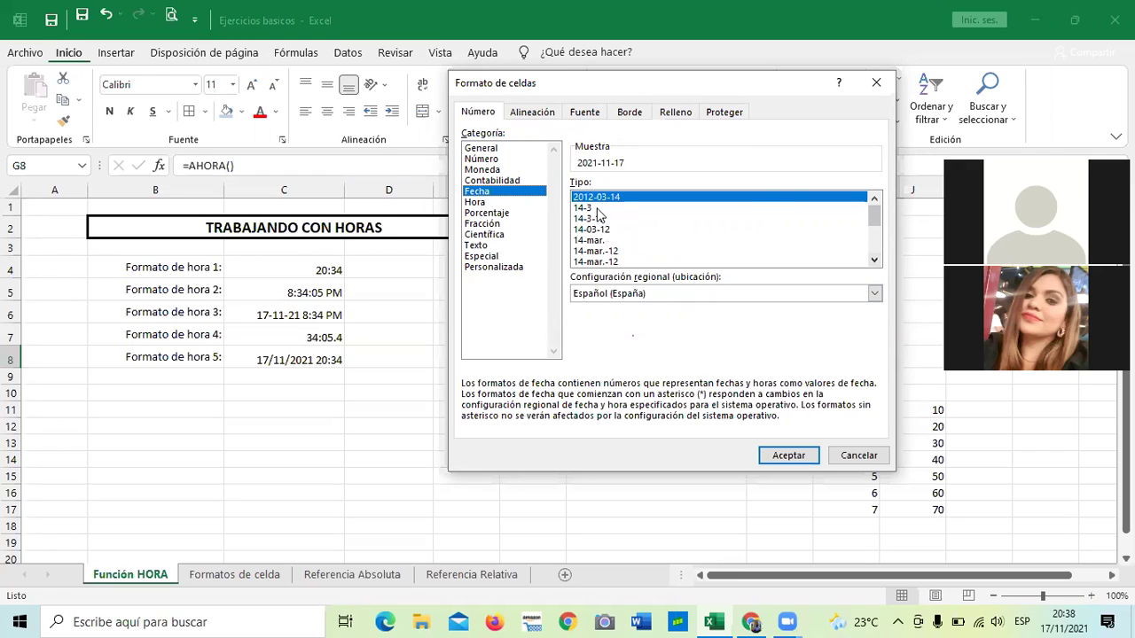
{"action": "left_click", "coordinate": [874, 259]}
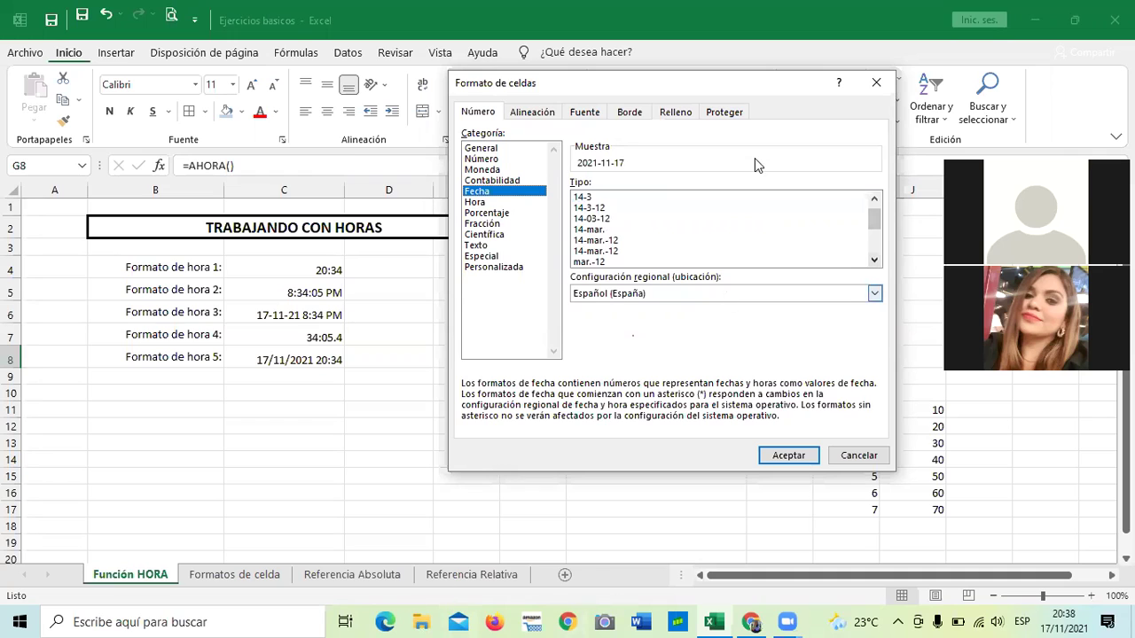
{"action": "left_click", "coordinate": [483, 203]}
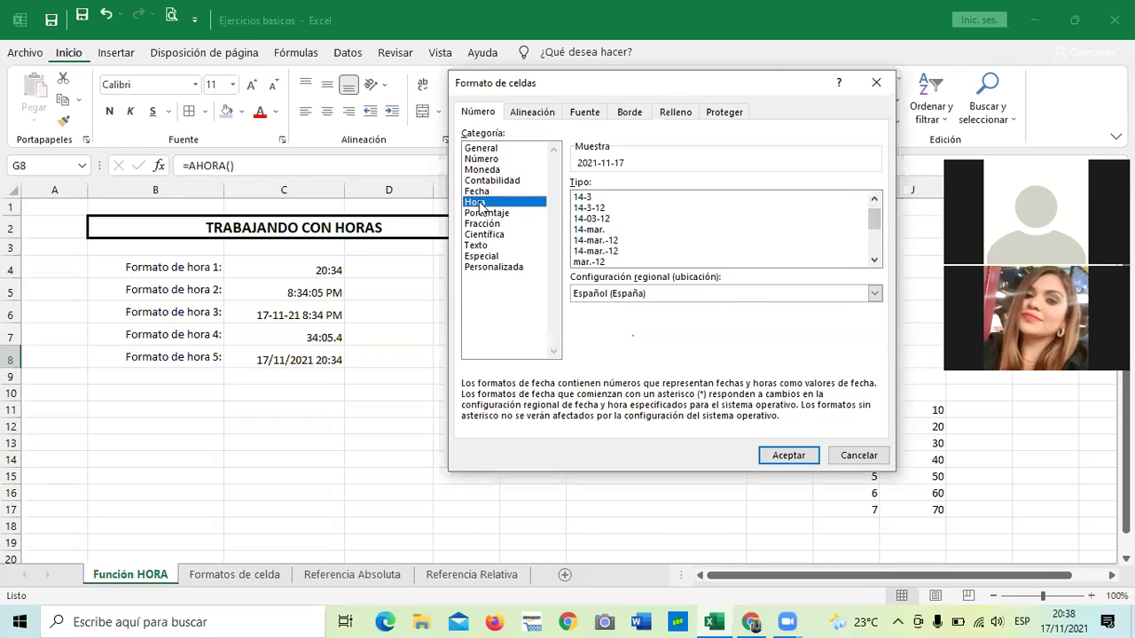
{"action": "left_click", "coordinate": [872, 259]}
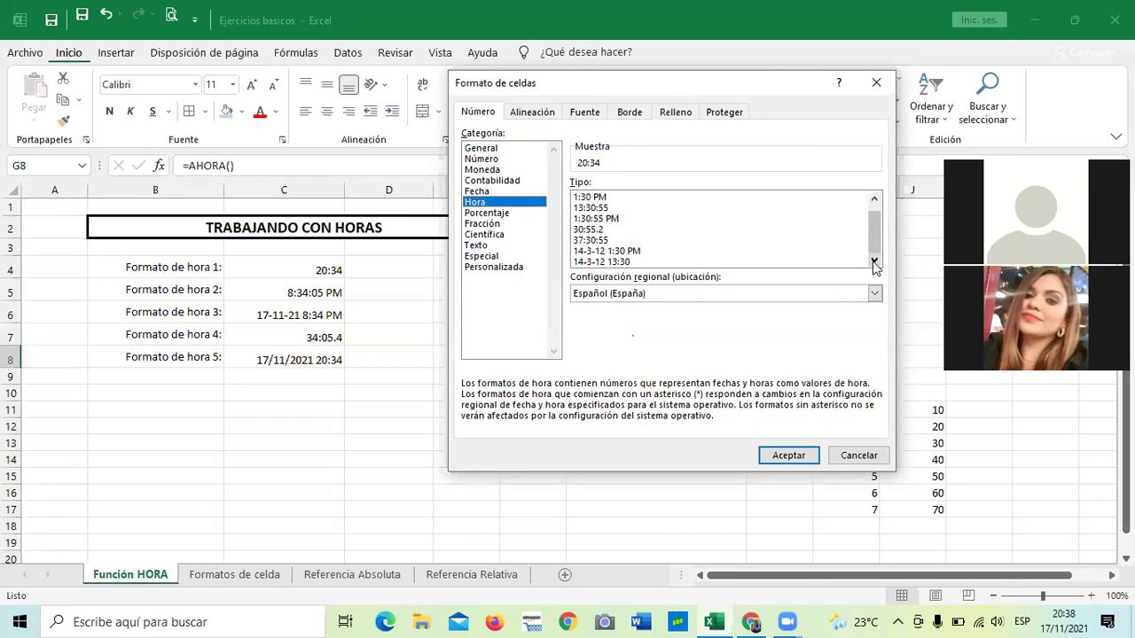
{"action": "left_click", "coordinate": [873, 202]}
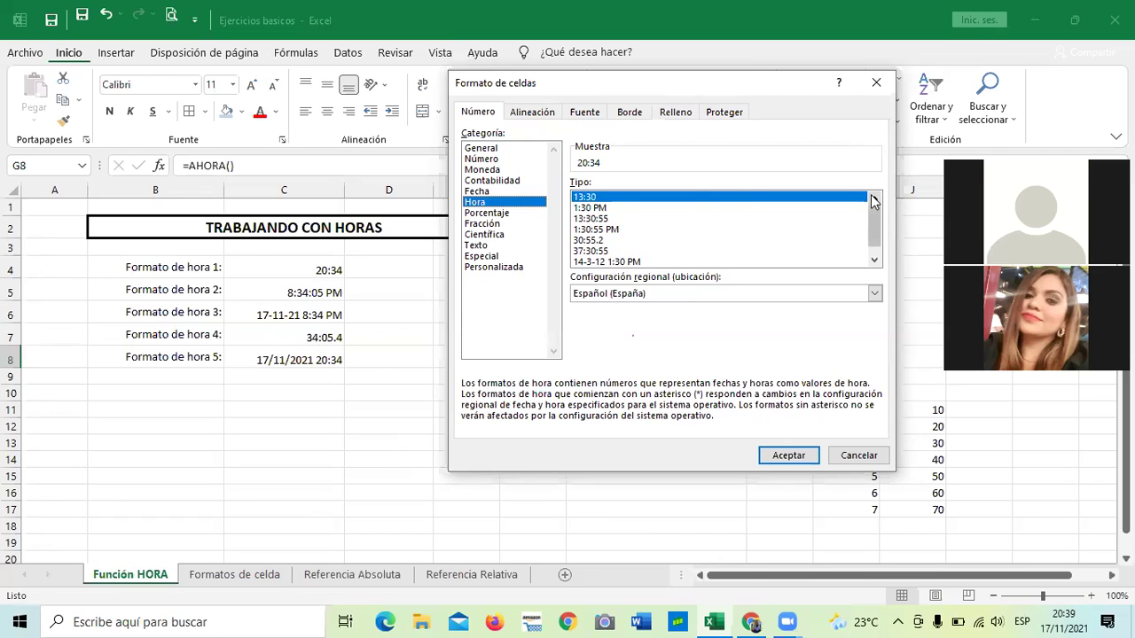
{"action": "left_click", "coordinate": [873, 261]}
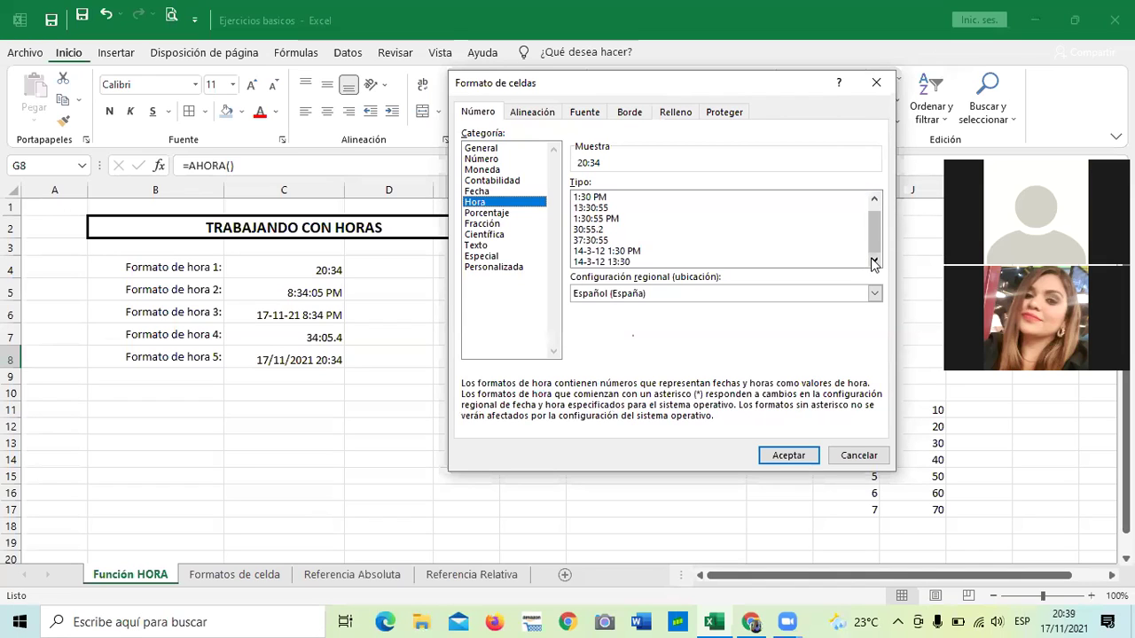
Apply the Fecha type 2012-03-14 so G8 shows 2021-11-17.
{"action": "left_click", "coordinate": [486, 191]}
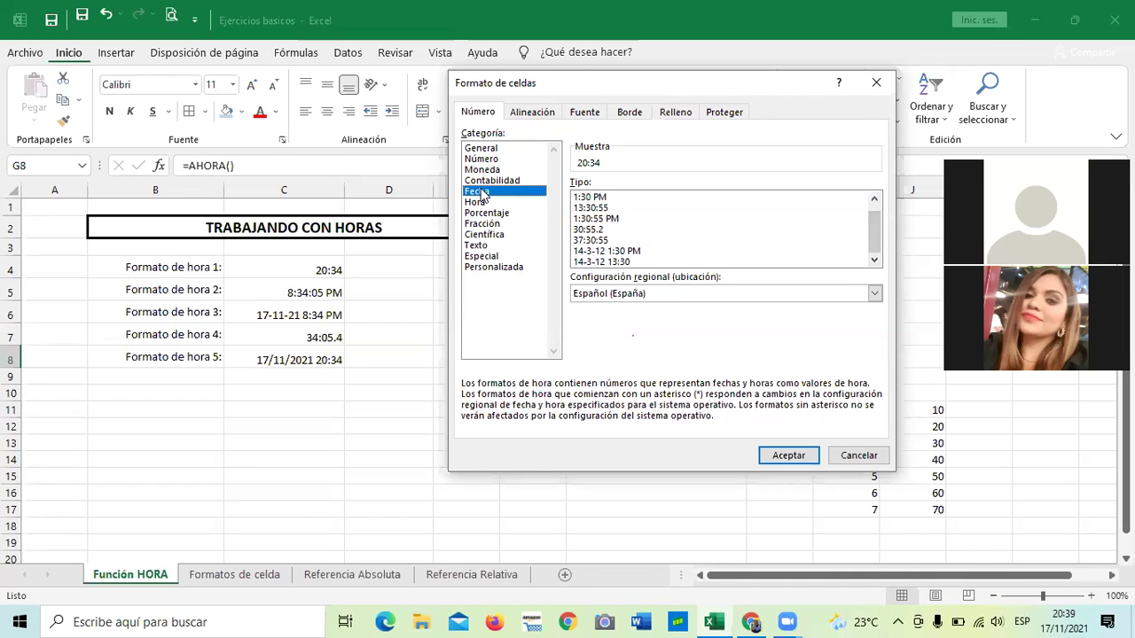
{"action": "left_click", "coordinate": [873, 262]}
{"action": "left_click", "coordinate": [874, 262]}
{"action": "left_click", "coordinate": [873, 261]}
{"action": "left_click", "coordinate": [873, 262]}
{"action": "left_click", "coordinate": [873, 262]}
{"action": "left_click", "coordinate": [873, 262]}
{"action": "left_click", "coordinate": [873, 262]}
{"action": "left_click", "coordinate": [873, 261]}
{"action": "left_click", "coordinate": [873, 262]}
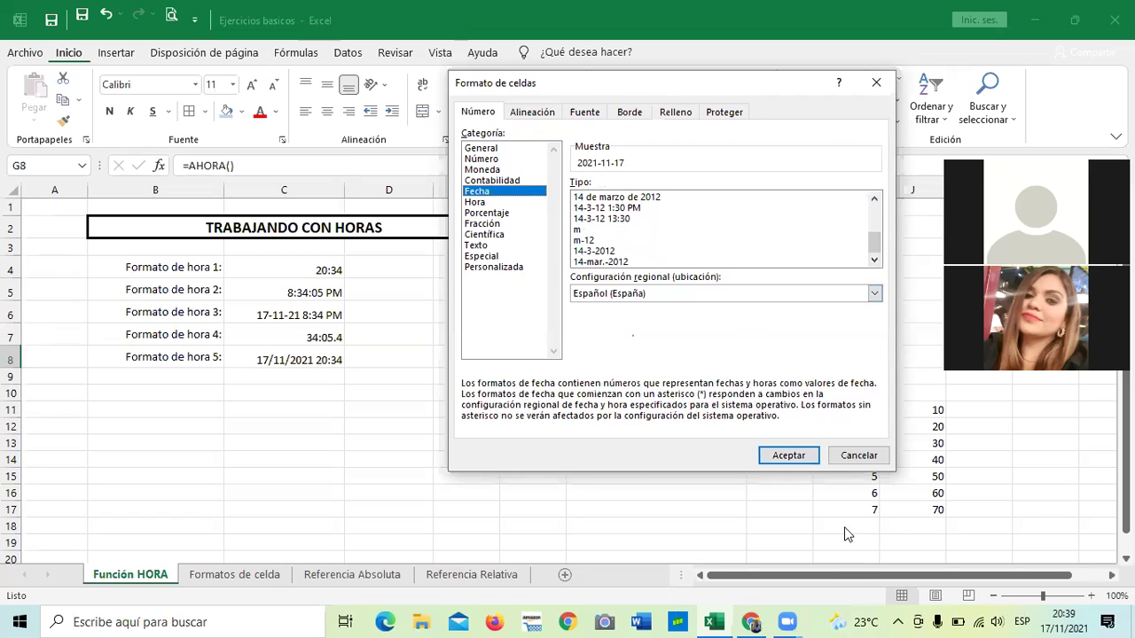
{"action": "left_click", "coordinate": [789, 455]}
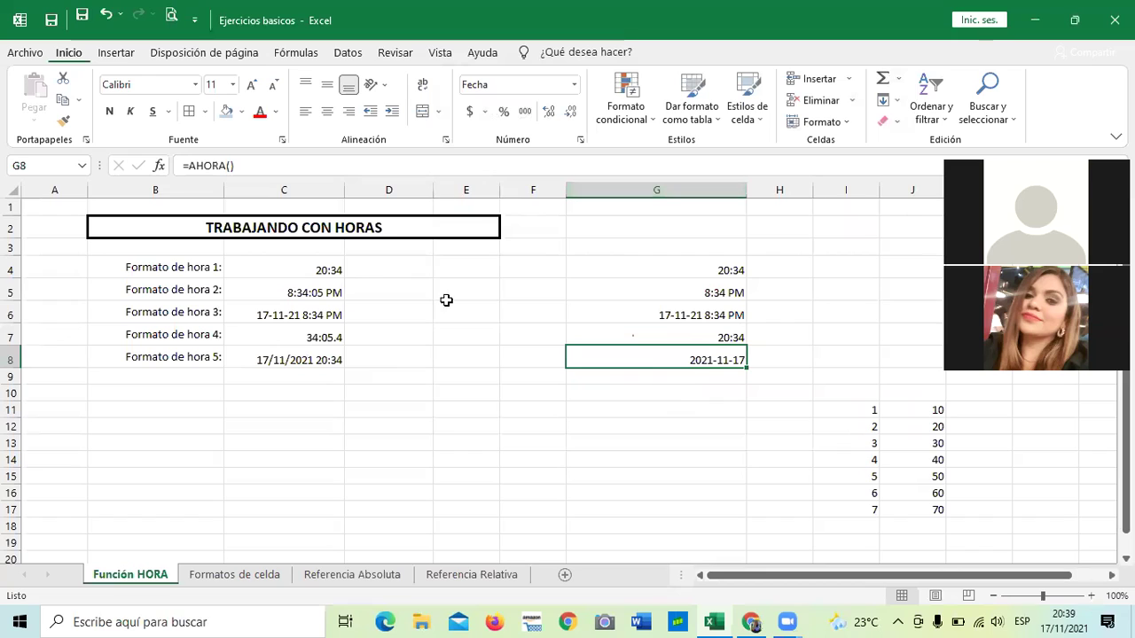
{"action": "left_click", "coordinate": [255, 359]}
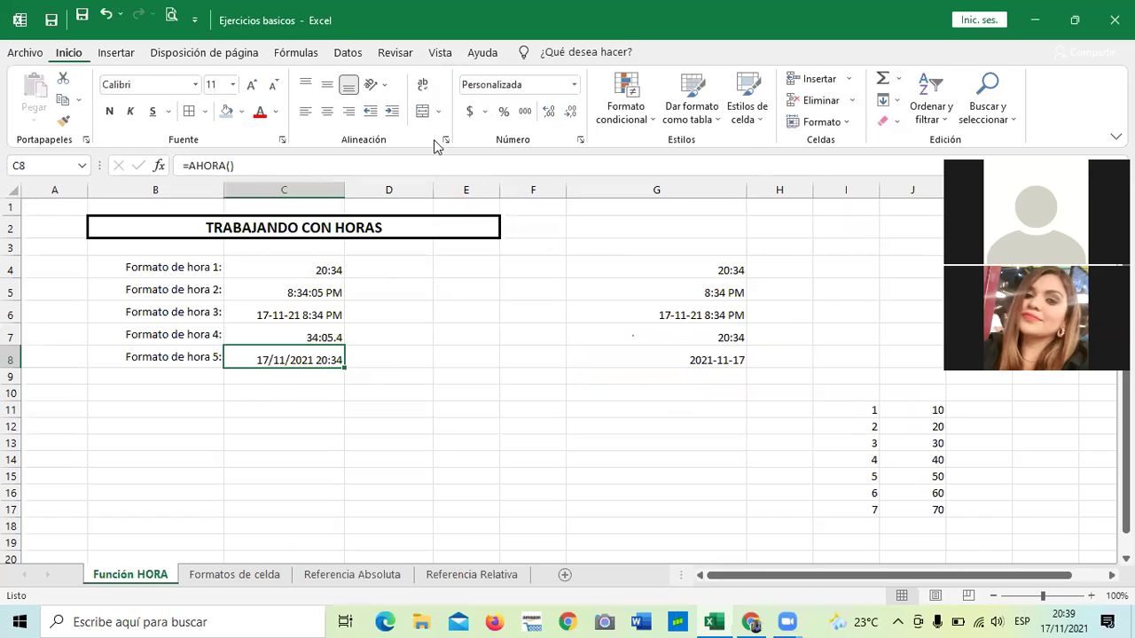
{"action": "left_click", "coordinate": [573, 85]}
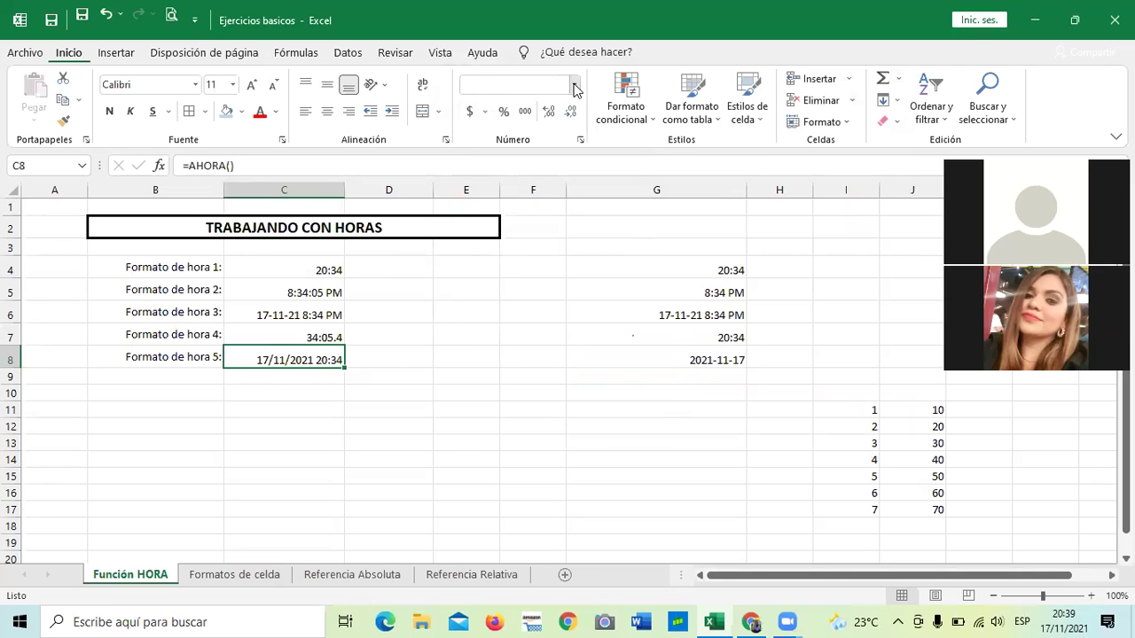
{"action": "left_click", "coordinate": [535, 474]}
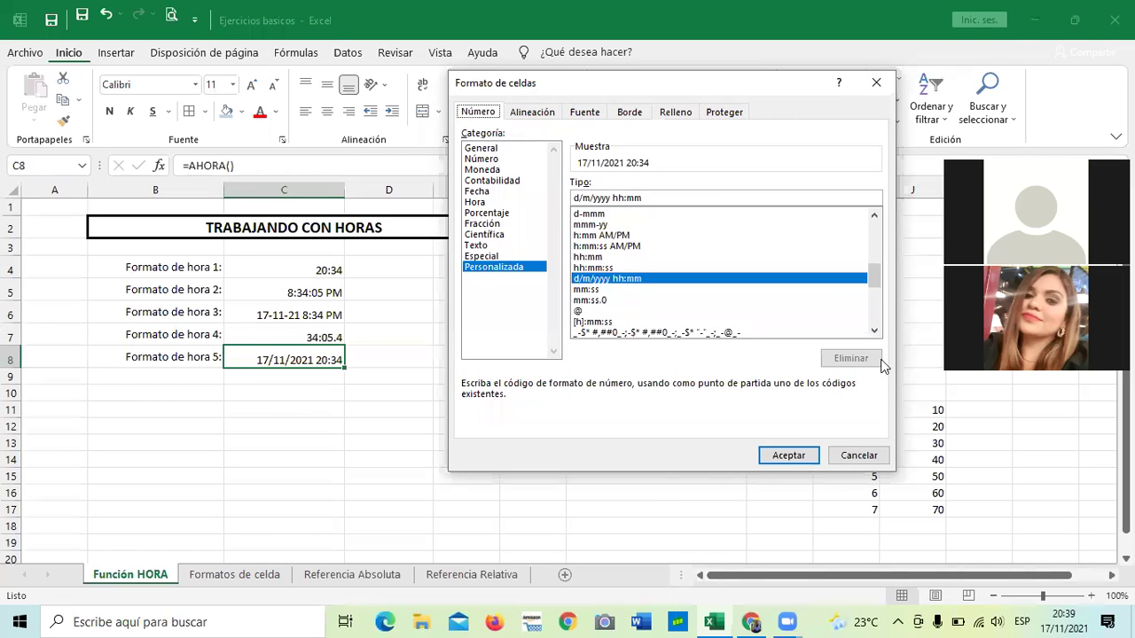
{"action": "left_click_drag", "start_coordinate": [874, 284], "coordinate": [860, 315]}
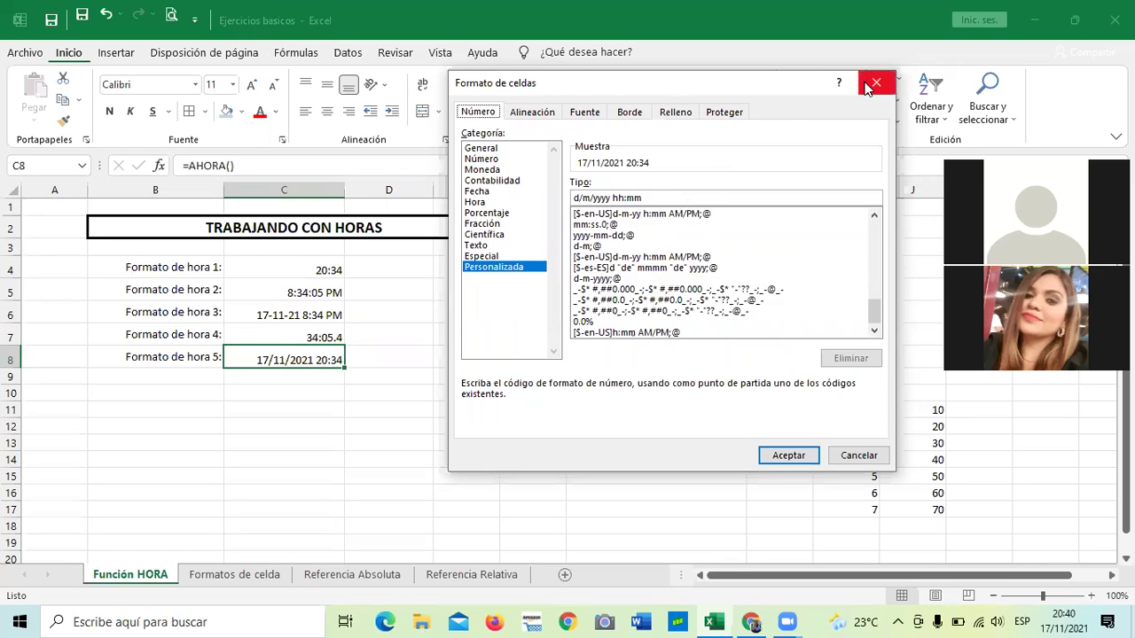
{"action": "left_click", "coordinate": [869, 457]}
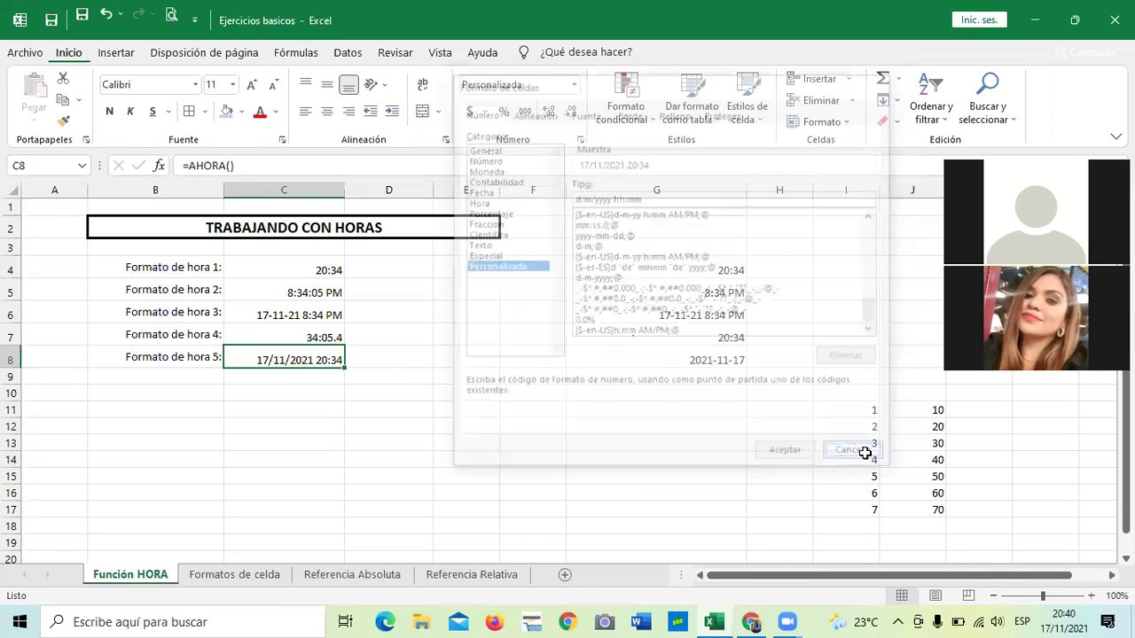
{"action": "left_click", "coordinate": [638, 475]}
{"action": "left_click", "coordinate": [646, 358]}
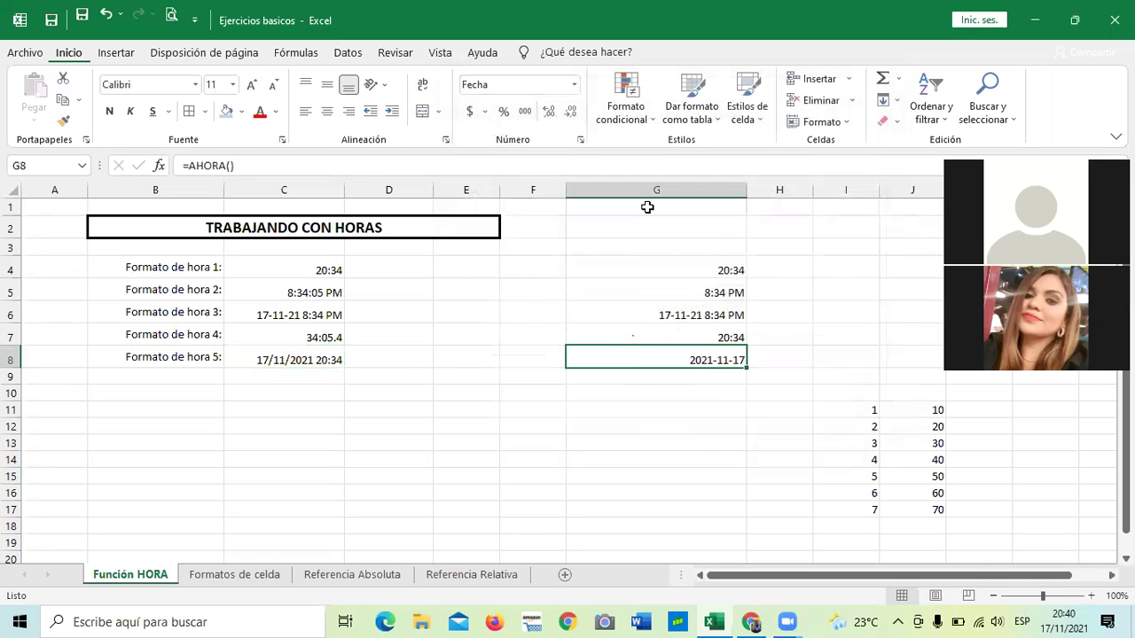
{"action": "left_click", "coordinate": [580, 142]}
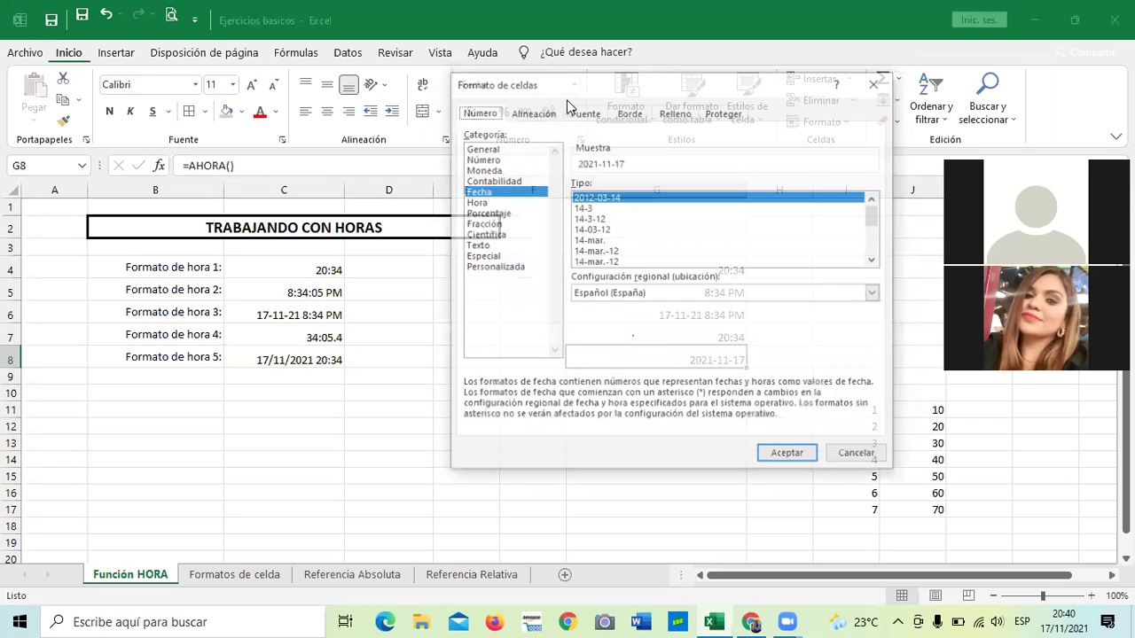
{"action": "left_click", "coordinate": [873, 84]}
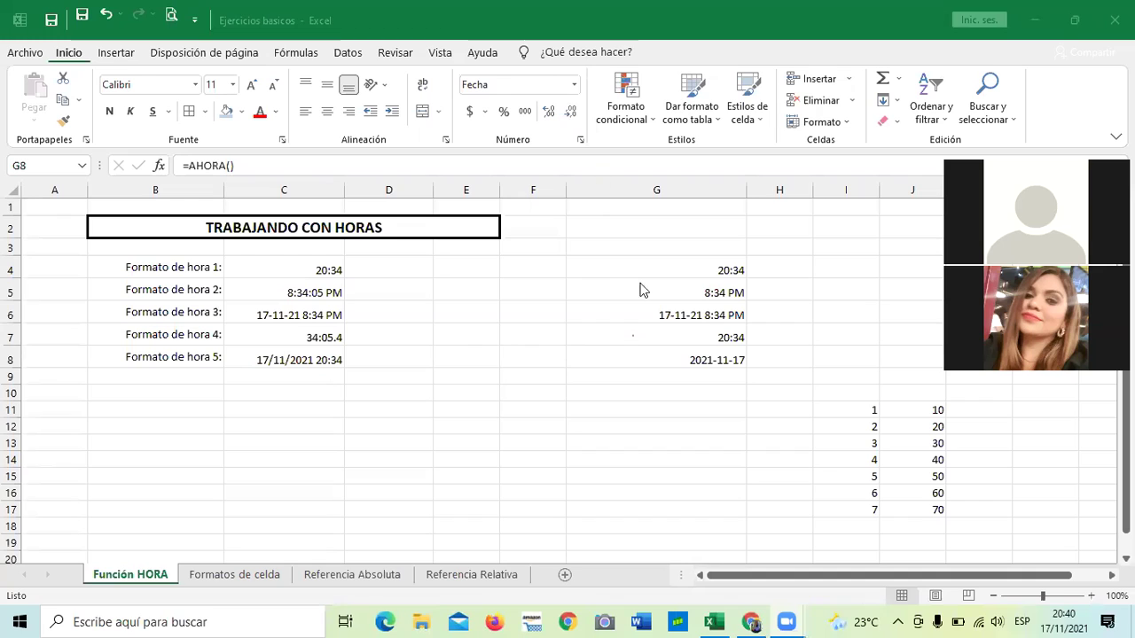
{"action": "left_click", "coordinate": [645, 354]}
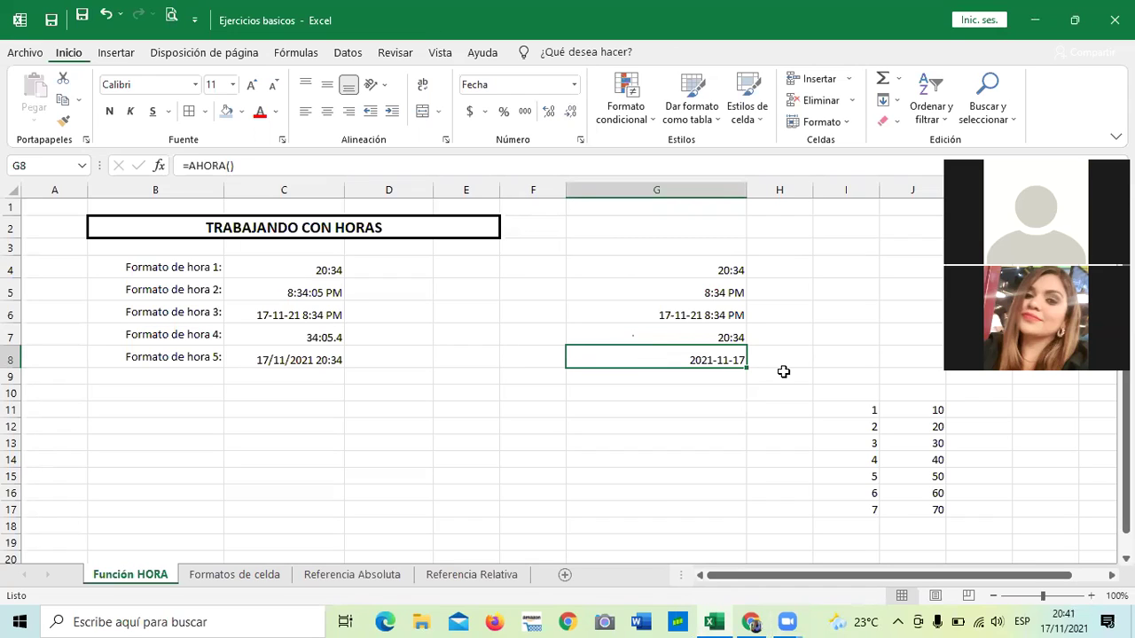
Open the Personalizada category for G8 and clear its existing format code.
{"action": "left_click", "coordinate": [573, 84]}
{"action": "left_click", "coordinate": [546, 473]}
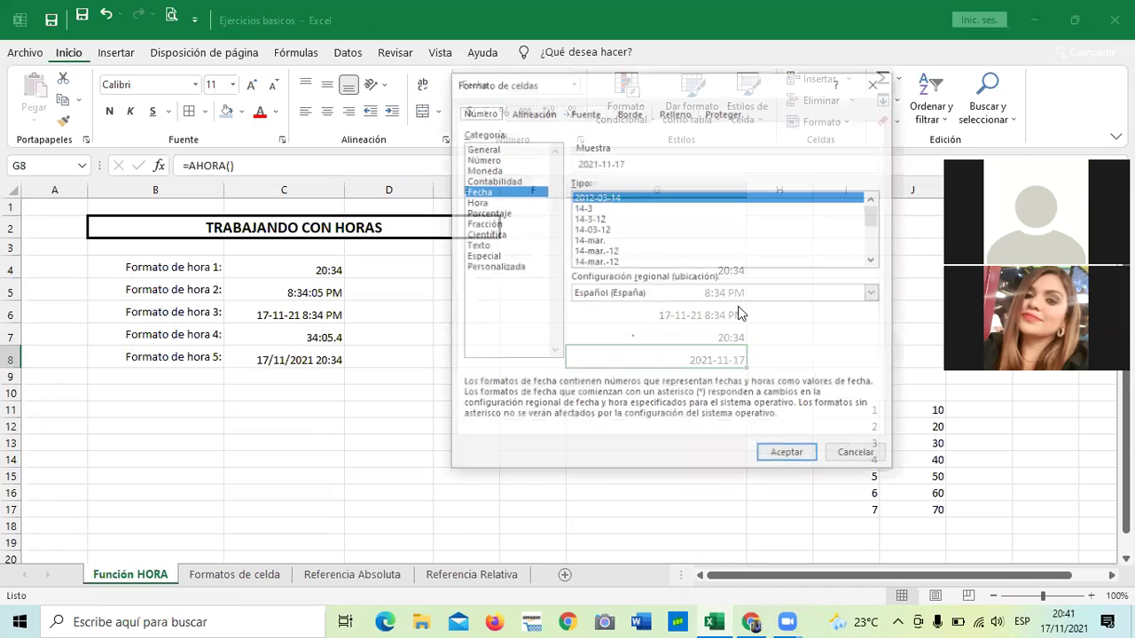
{"action": "left_click", "coordinate": [515, 268]}
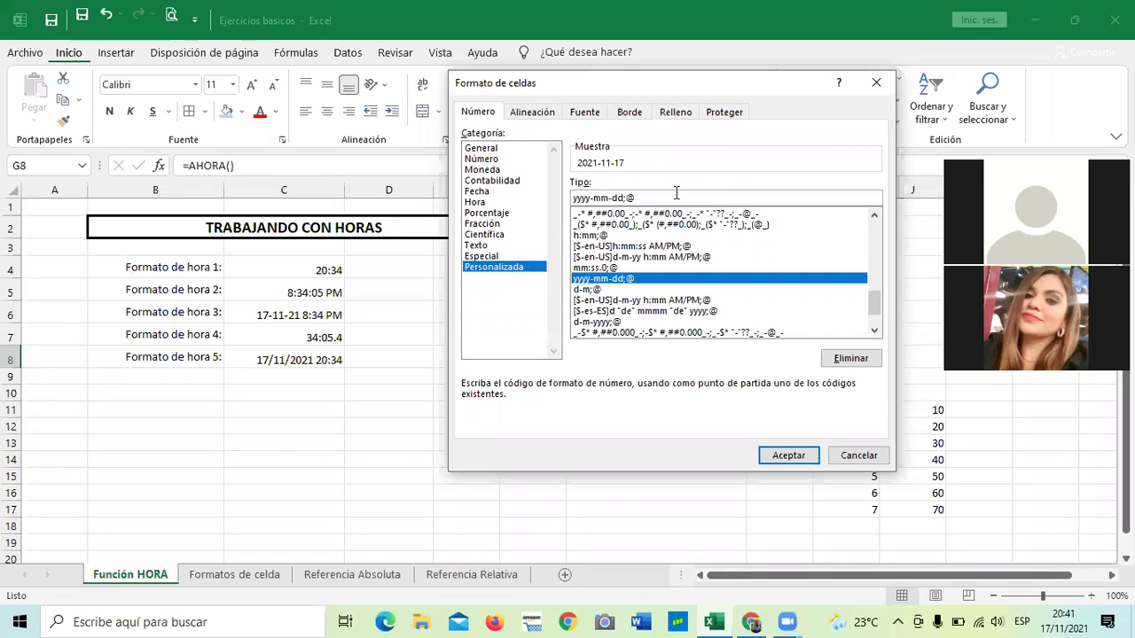
{"action": "key", "text": "BackSpace"}
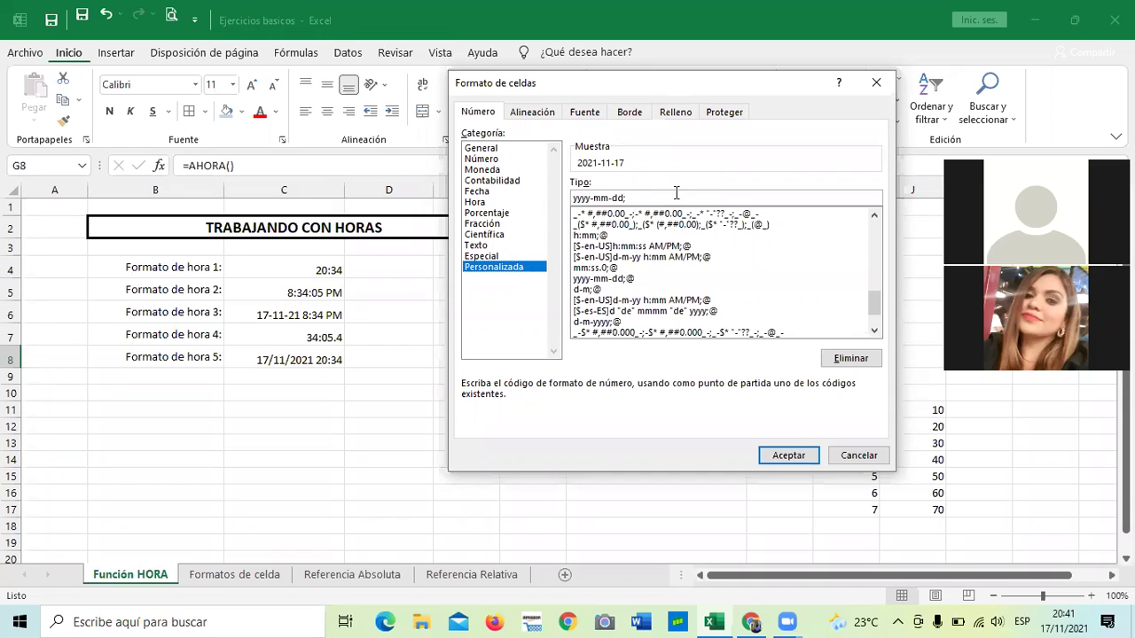
{"action": "key", "text": "BackSpace"}
{"action": "key", "text": "BackSpace"}
{"action": "key", "text": "BackSpace"}
{"action": "key", "text": "BackSpace"}
{"action": "key", "text": "BackSpace"}
{"action": "key", "text": "BackSpace"}
{"action": "key", "text": "BackSpace"}
{"action": "key", "text": "BackSpace"}
{"action": "key", "text": "BackSpace"}
{"action": "key", "text": "BackSpace"}
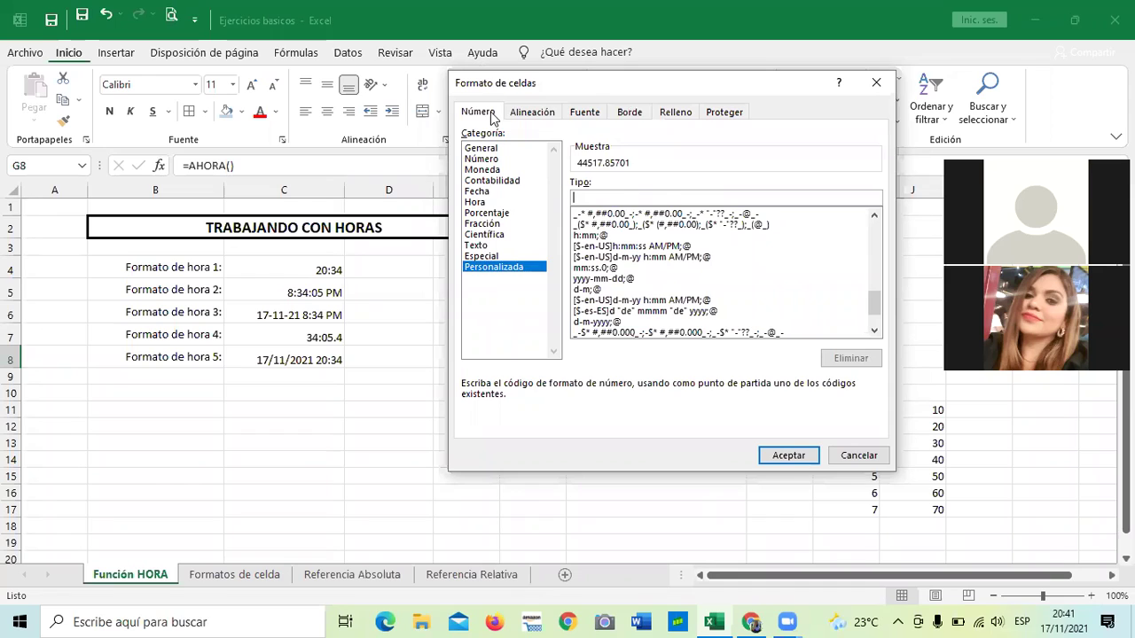
Enter the custom code d/m/yyyy hh:m so G8 reads 17/11/2021 20:34.
{"action": "type", "text": "m"}
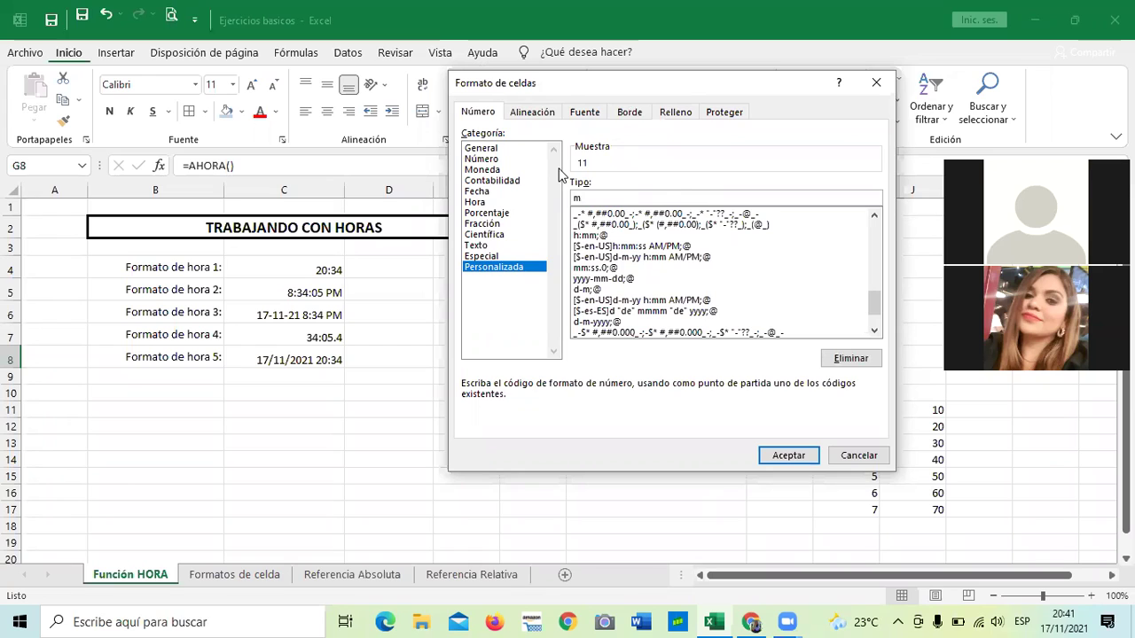
{"action": "type", "text": "/"}
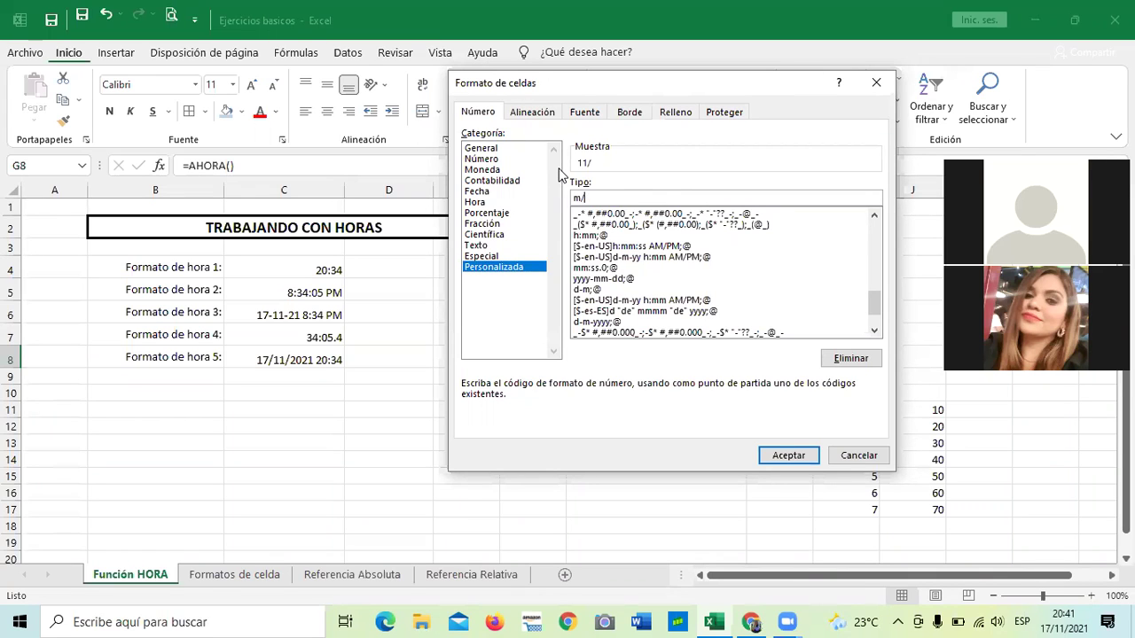
{"action": "type", "text": "d/"}
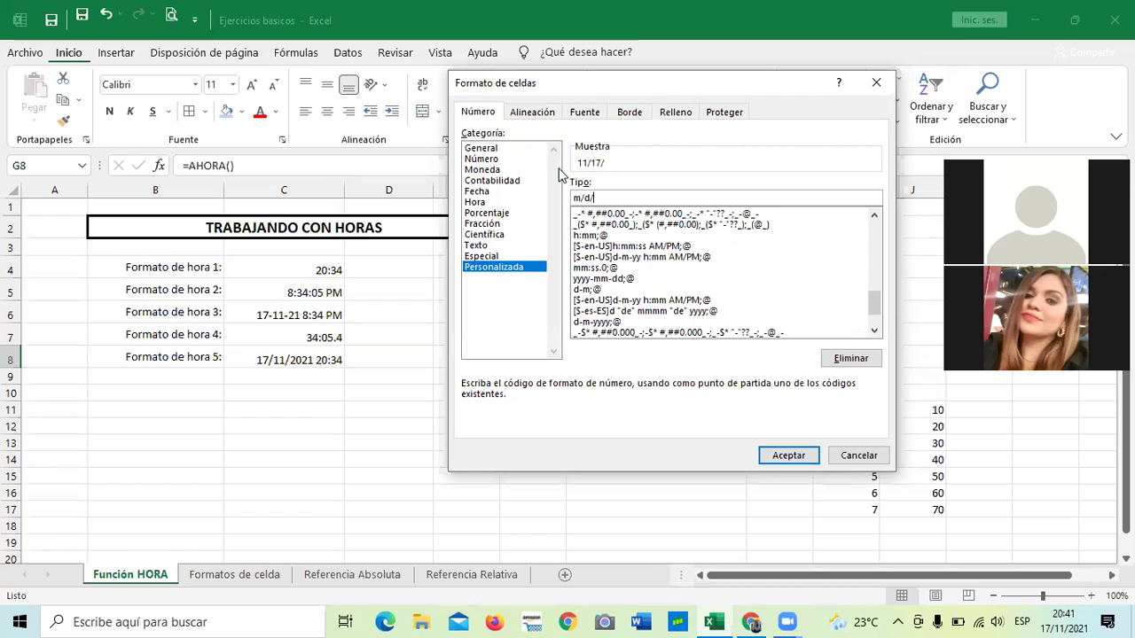
{"action": "key", "text": "BackSpace"}
{"action": "key", "text": "BackSpace"}
{"action": "key", "text": "BackSpace"}
{"action": "key", "text": "BackSpace"}
{"action": "type", "text": "d/m/"}
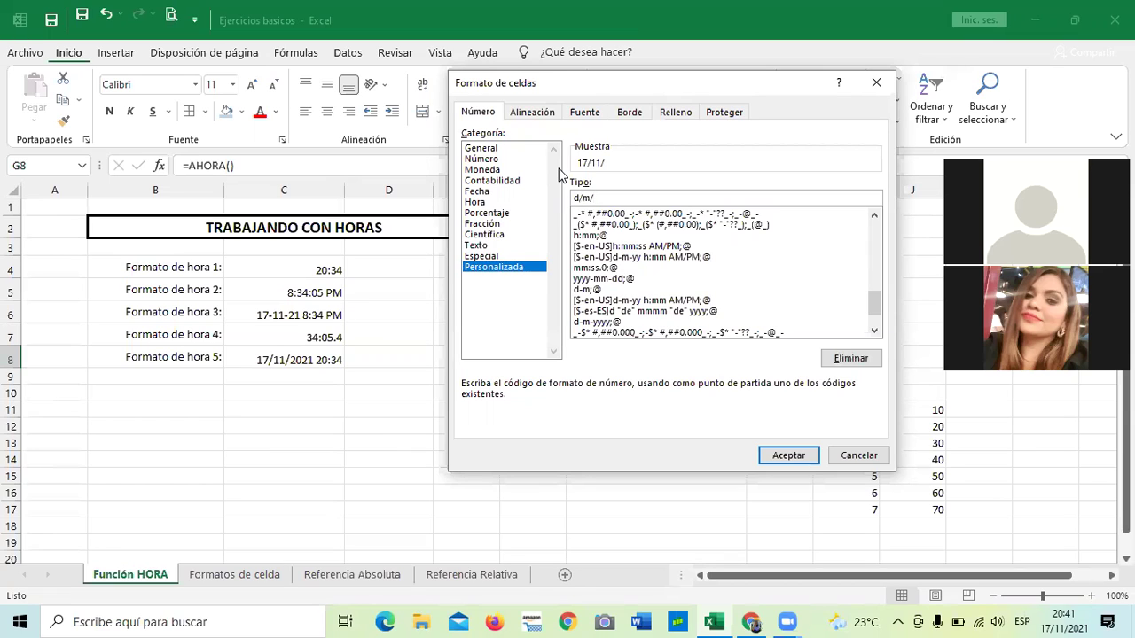
{"action": "type", "text": "yyyy hh:m"}
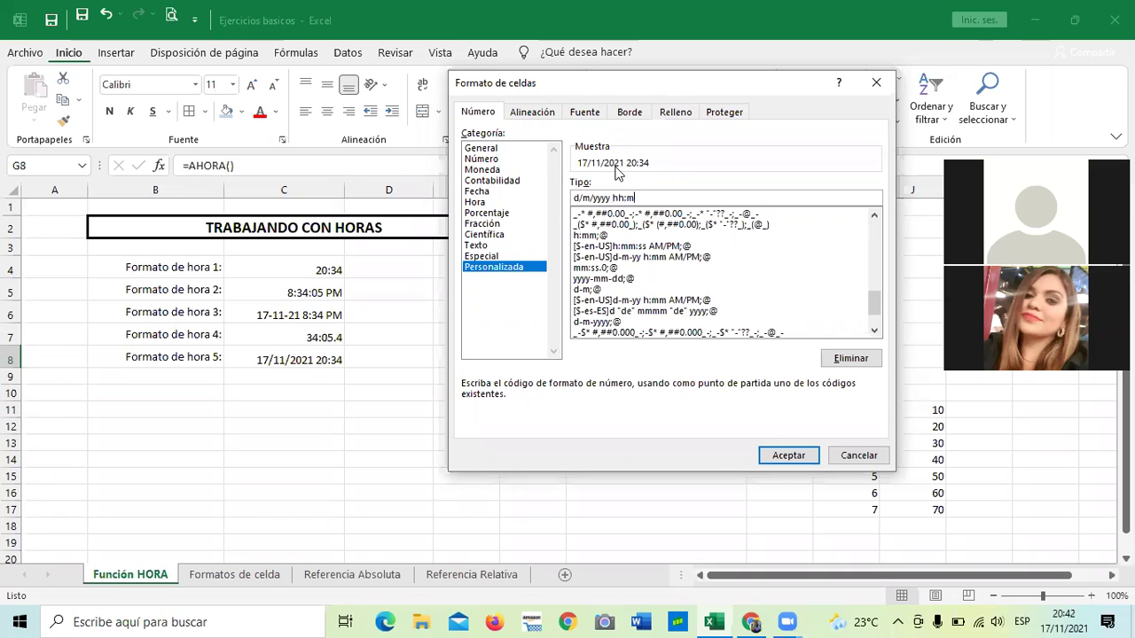
{"action": "left_click", "coordinate": [788, 456]}
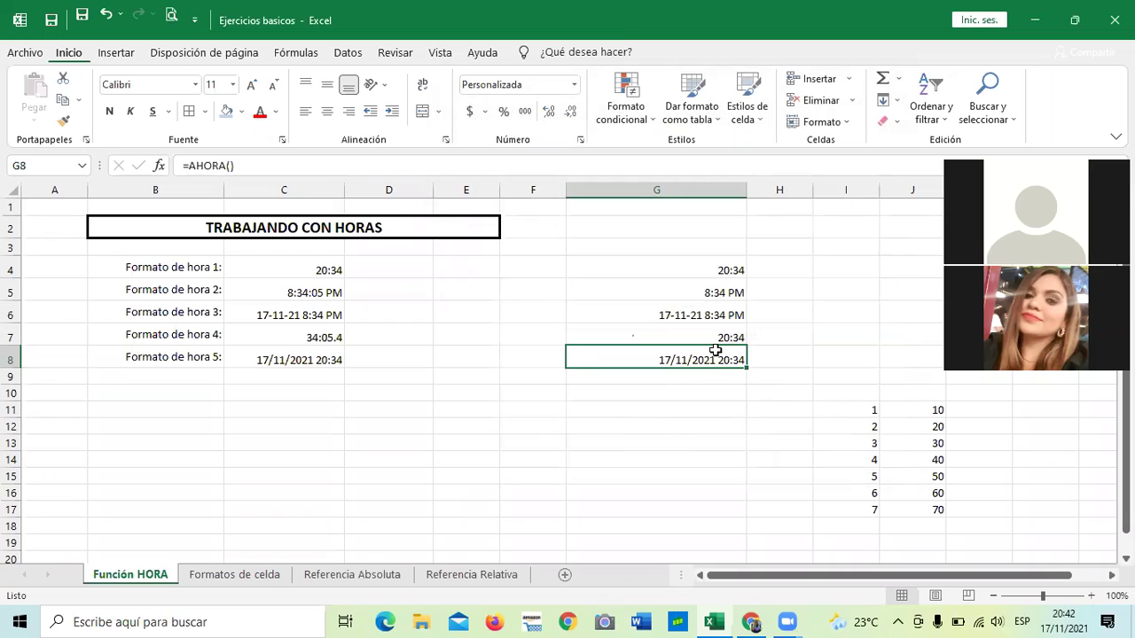
Select C8 and open Formato de celdas to view its d/m/yyyy hh:mm custom code.
{"action": "left_click", "coordinate": [670, 427]}
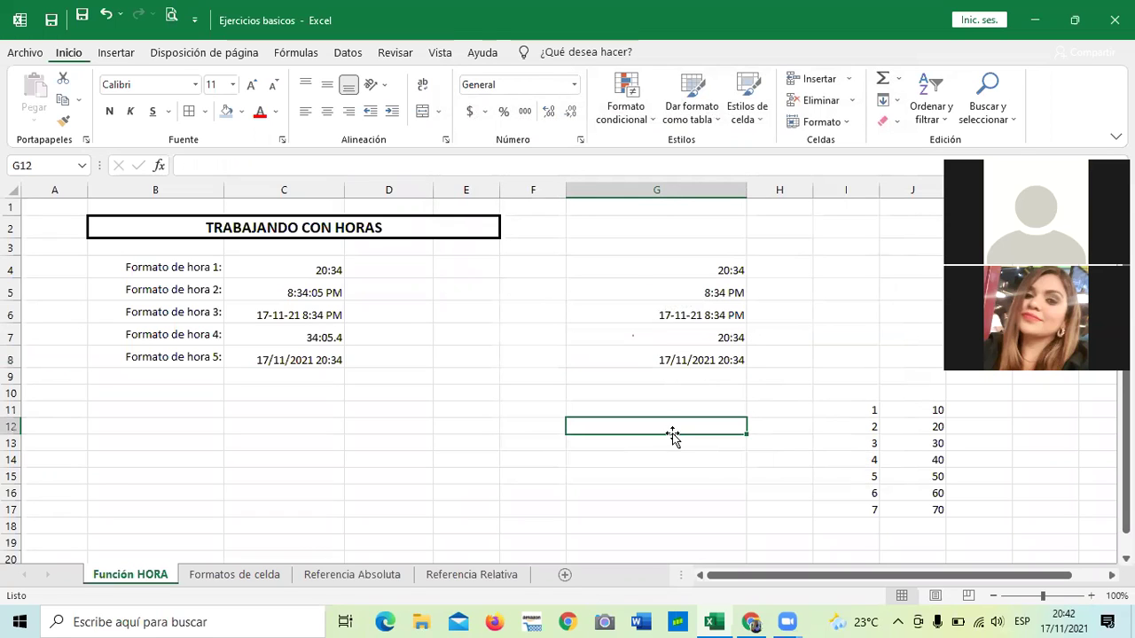
{"action": "left_click", "coordinate": [671, 354]}
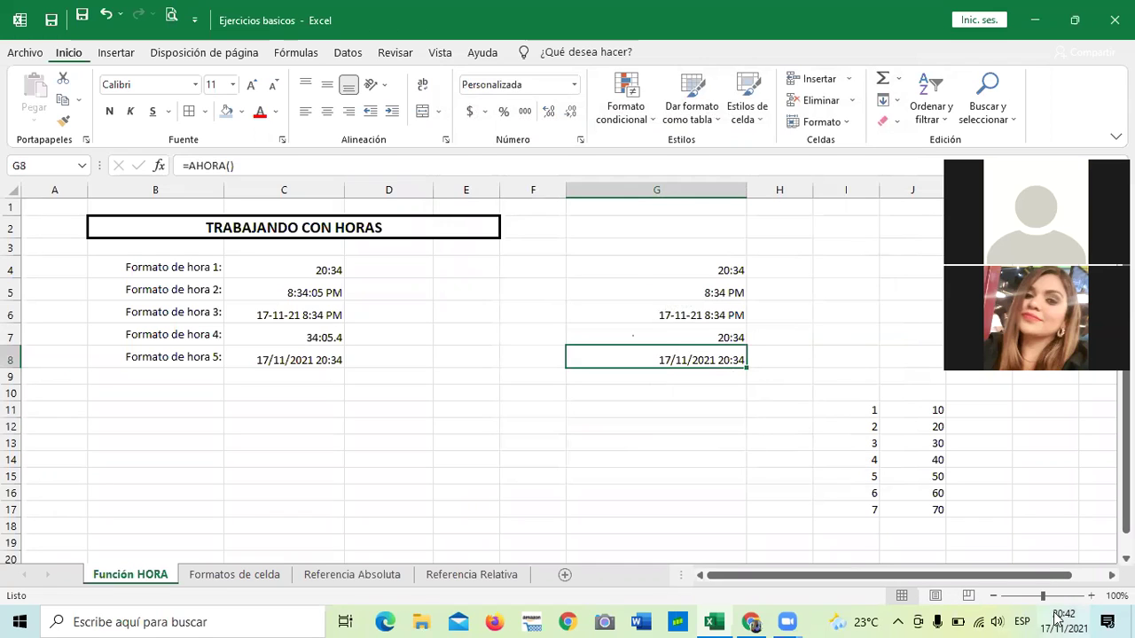
{"action": "mouse_move", "coordinate": [1059, 619]}
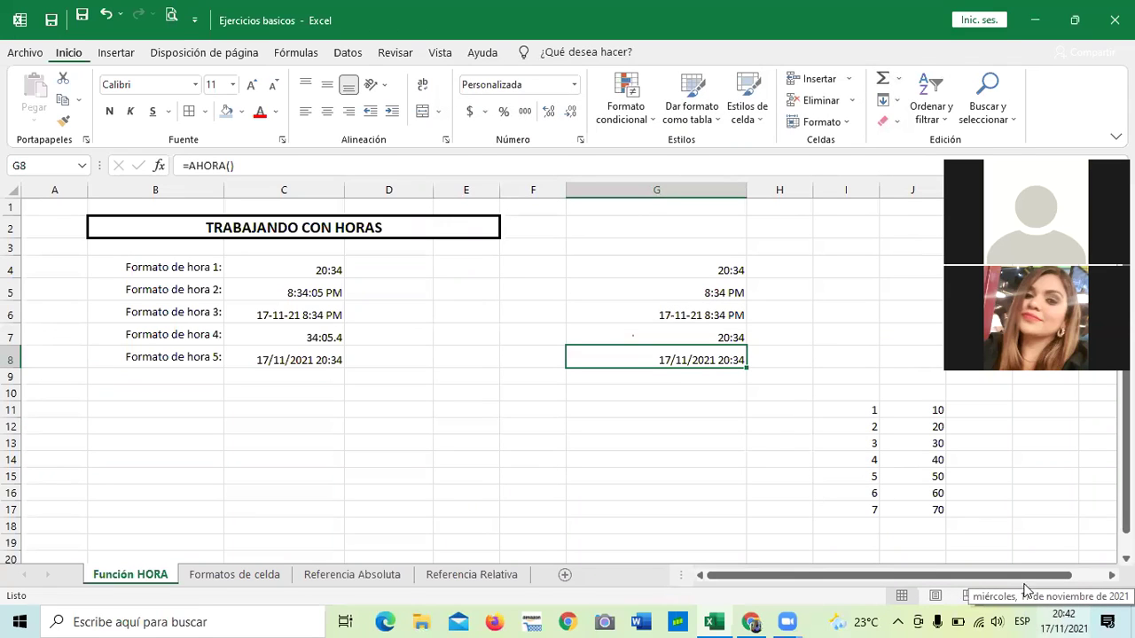
{"action": "left_click", "coordinate": [673, 446]}
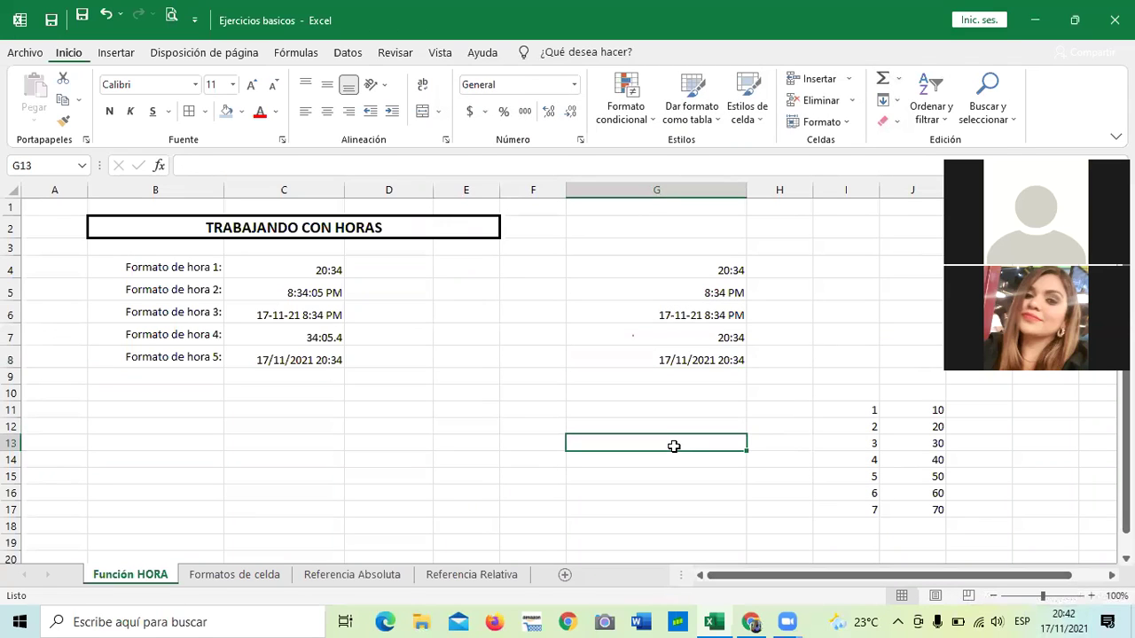
{"action": "left_click", "coordinate": [622, 358]}
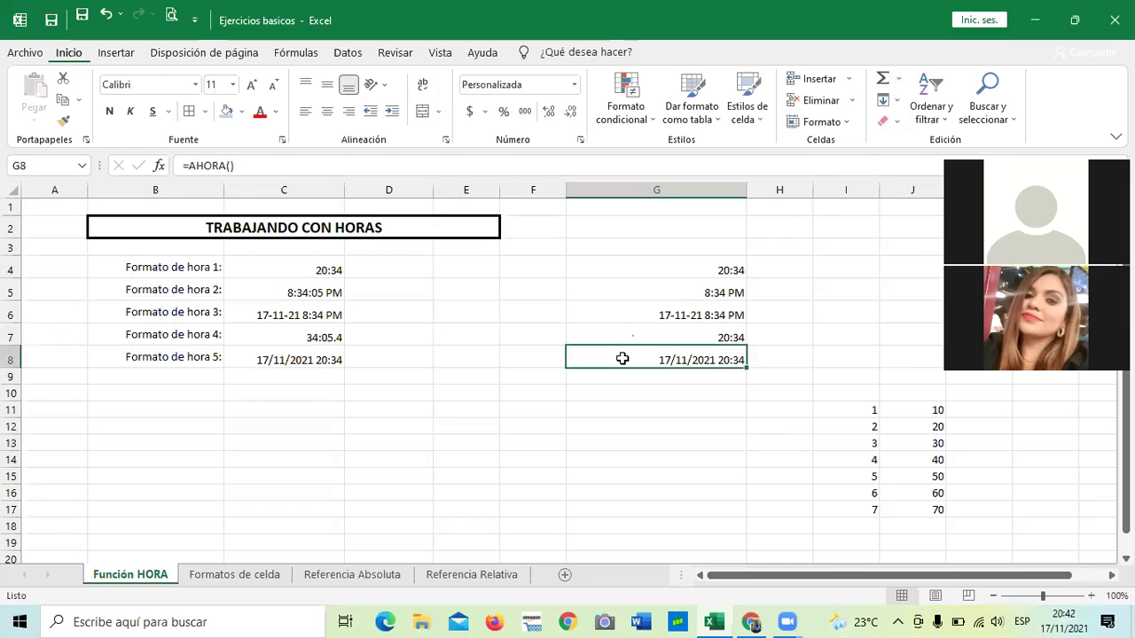
{"action": "left_click", "coordinate": [320, 363]}
{"action": "left_click", "coordinate": [646, 354]}
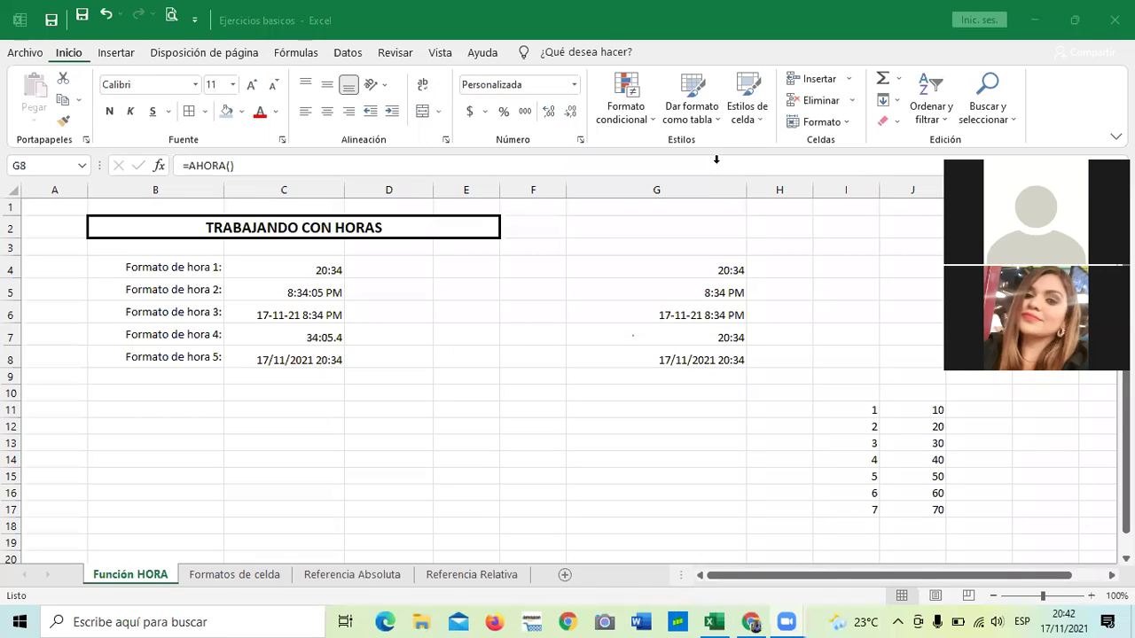
{"action": "left_click", "coordinate": [295, 358]}
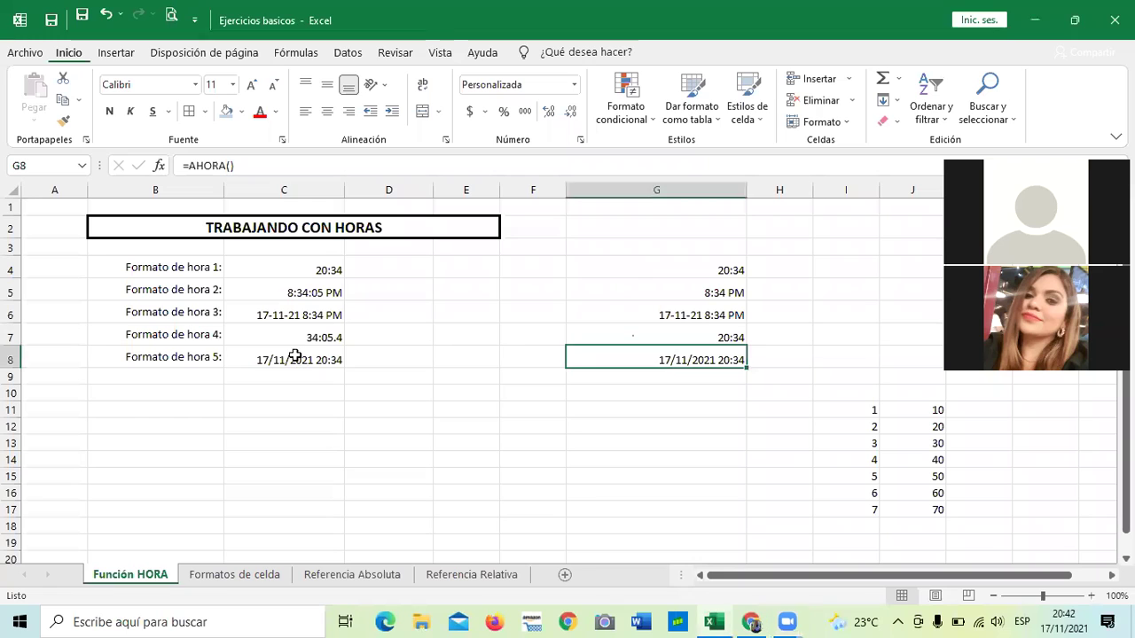
{"action": "left_click", "coordinate": [295, 358]}
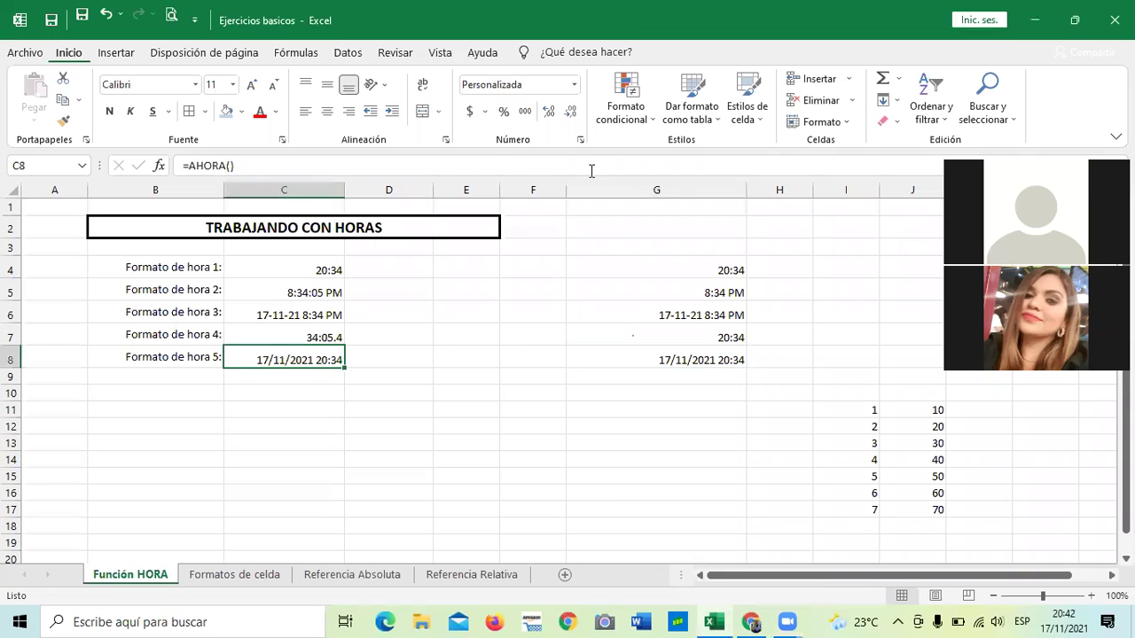
{"action": "left_click", "coordinate": [580, 139]}
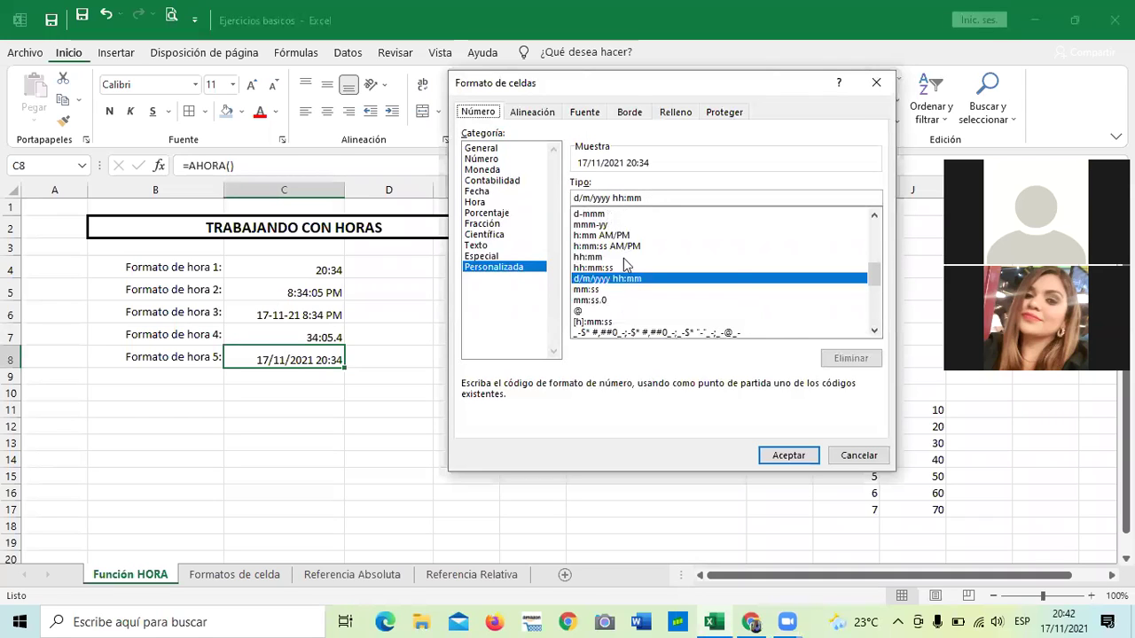
Close C8's dialog, reopen Formato de celdas for G8 to compare its code, then close it.
{"action": "left_click", "coordinate": [875, 82]}
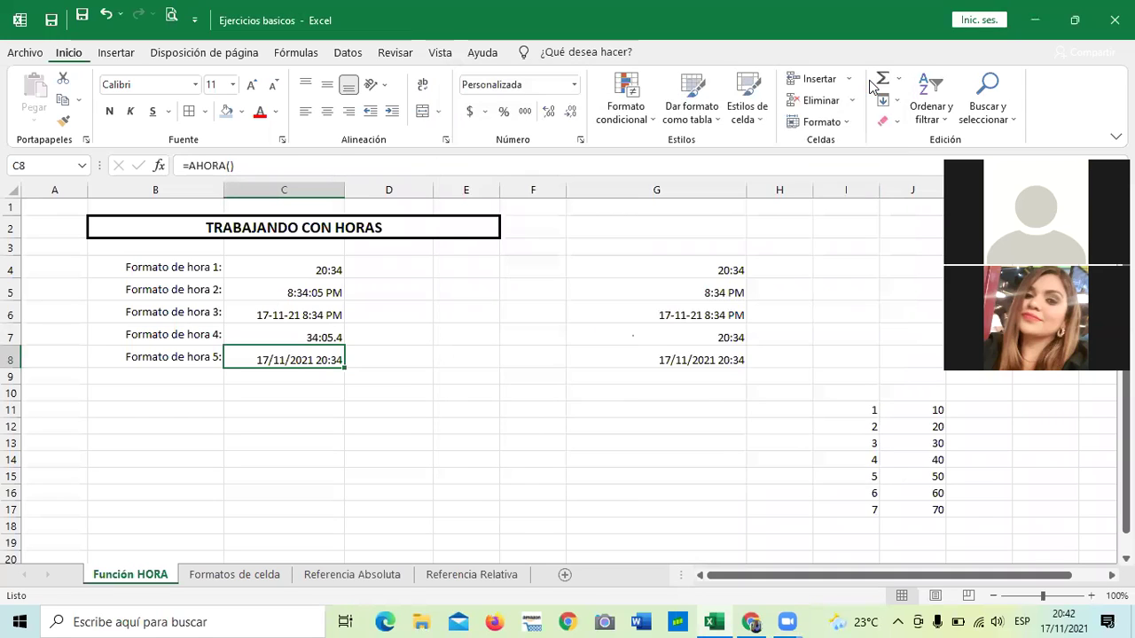
{"action": "left_click", "coordinate": [704, 432]}
{"action": "left_click", "coordinate": [678, 360]}
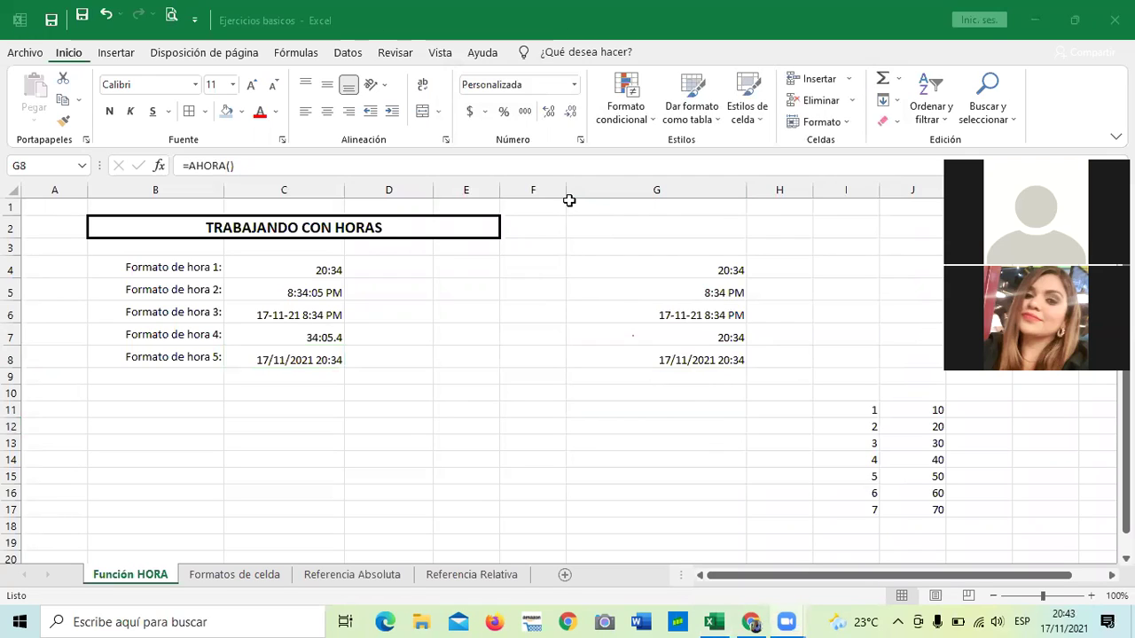
{"action": "left_click", "coordinate": [581, 144]}
{"action": "left_click", "coordinate": [581, 145]}
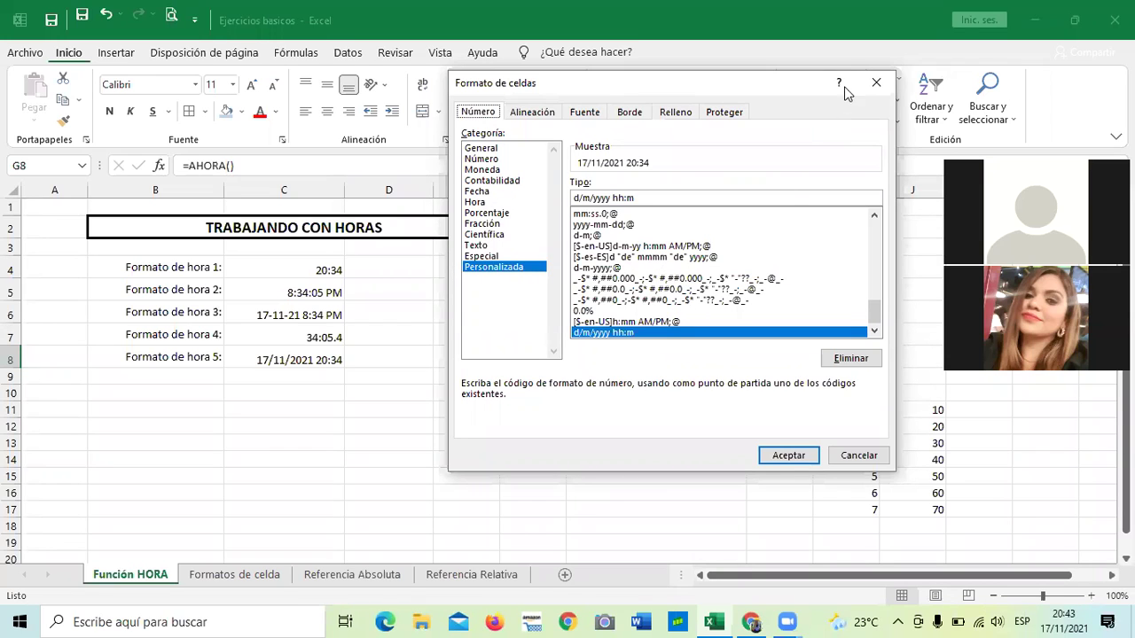
{"action": "left_click", "coordinate": [878, 84]}
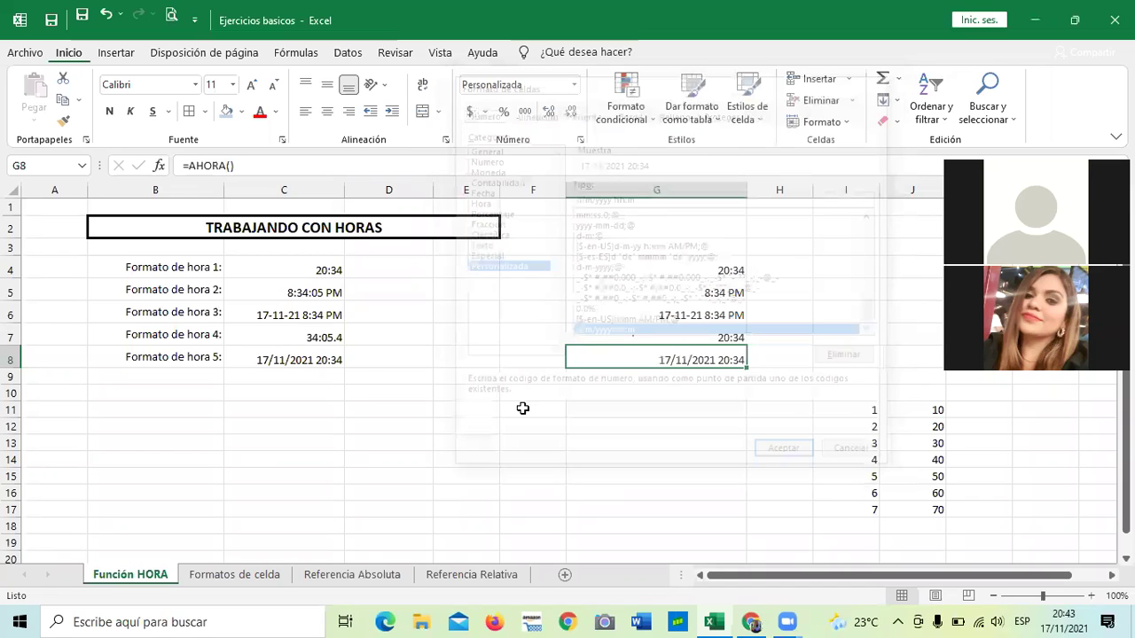
{"action": "left_click", "coordinate": [481, 457]}
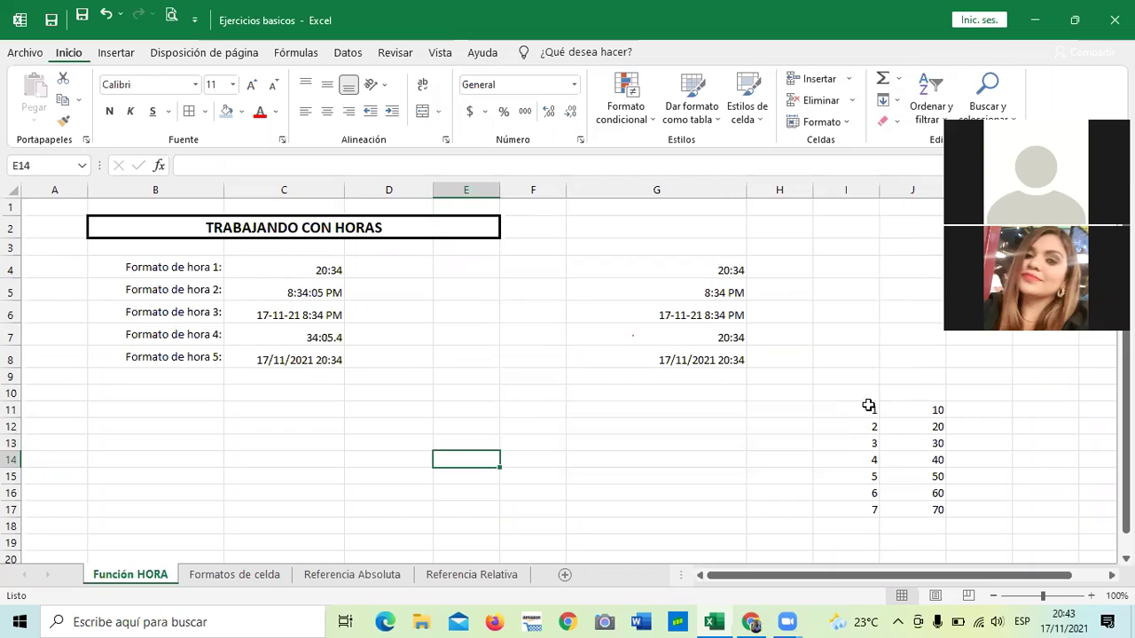
Clear the values 1 to 7 from I11:I17, leaving 10–70 in column J.
{"action": "left_click_drag", "start_coordinate": [861, 405], "coordinate": [857, 504]}
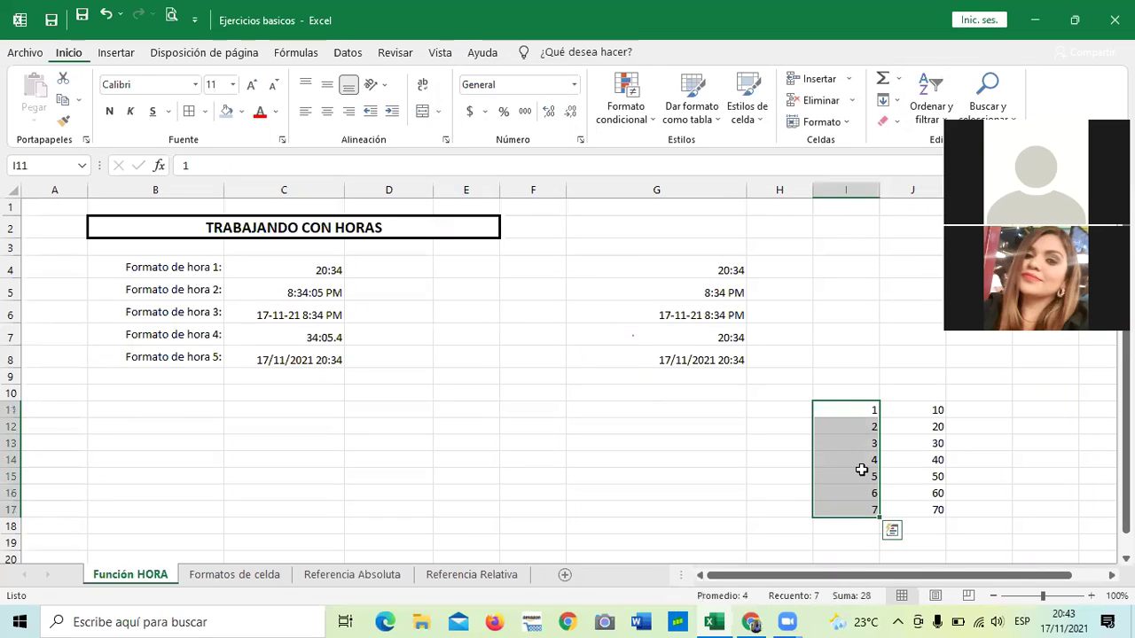
{"action": "key", "text": "BackSpace"}
{"action": "left_click", "coordinate": [858, 429]}
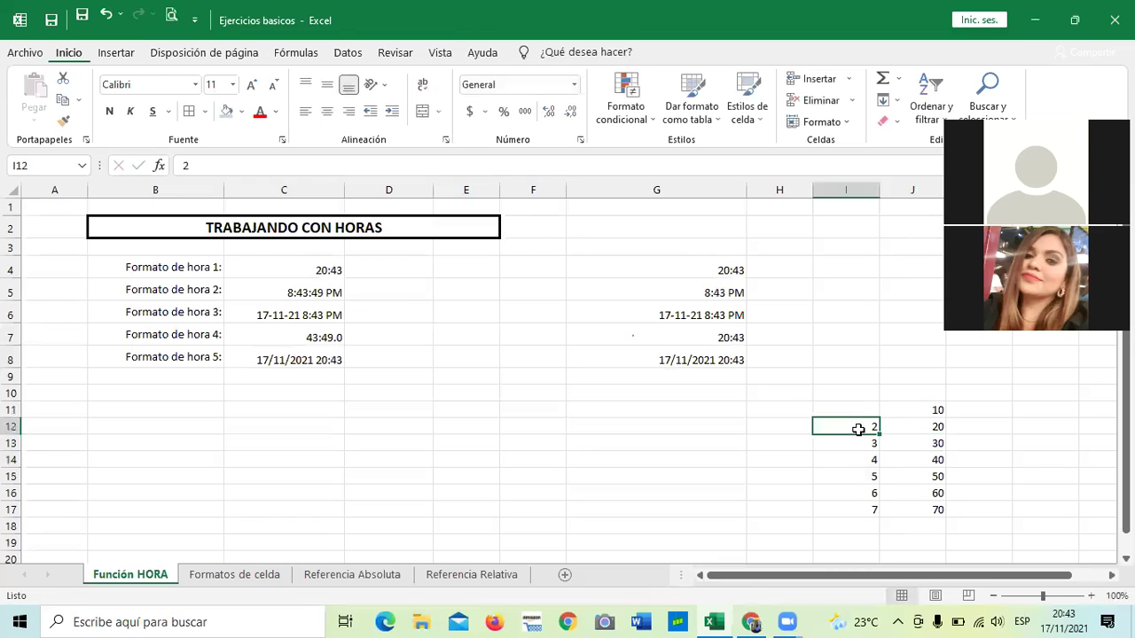
{"action": "key", "text": "BackSpace"}
{"action": "key", "text": "Return"}
{"action": "key", "text": "BackSpace"}
{"action": "key", "text": "Return"}
{"action": "key", "text": "BackSpace"}
{"action": "key", "text": "Return"}
{"action": "key", "text": "BackSpace"}
{"action": "key", "text": "Return"}
{"action": "key", "text": "BackSpace"}
{"action": "key", "text": "Return"}
{"action": "key", "text": "BackSpace"}
{"action": "key", "text": "Return"}
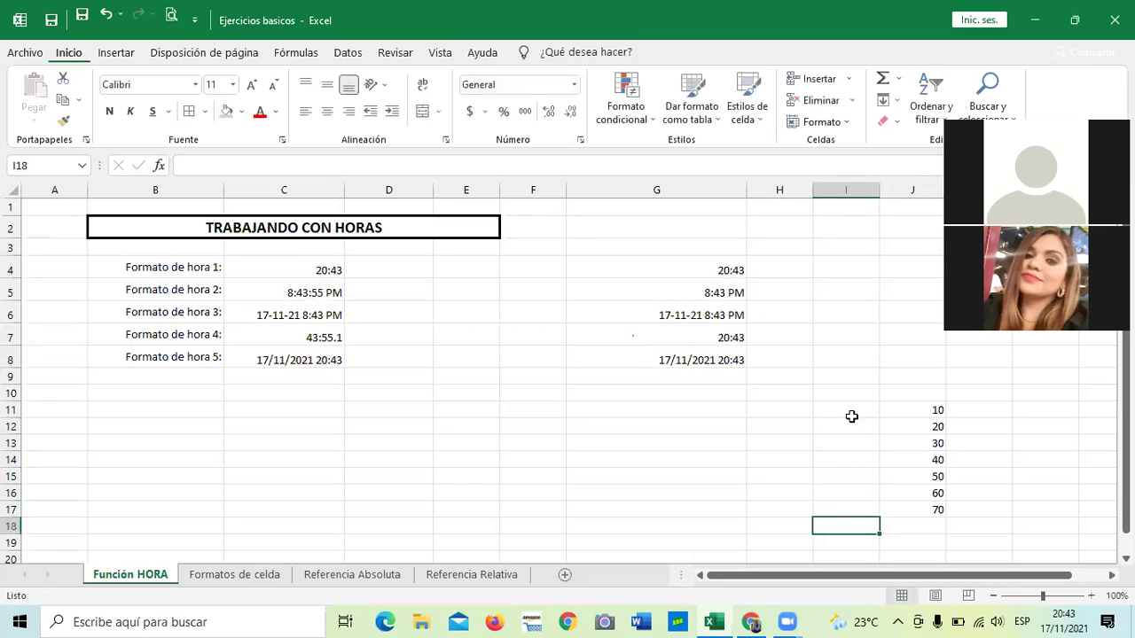
Enter 1 in F10 and drag it down through F17.
{"action": "left_click", "coordinate": [532, 392]}
{"action": "type", "text": "1"}
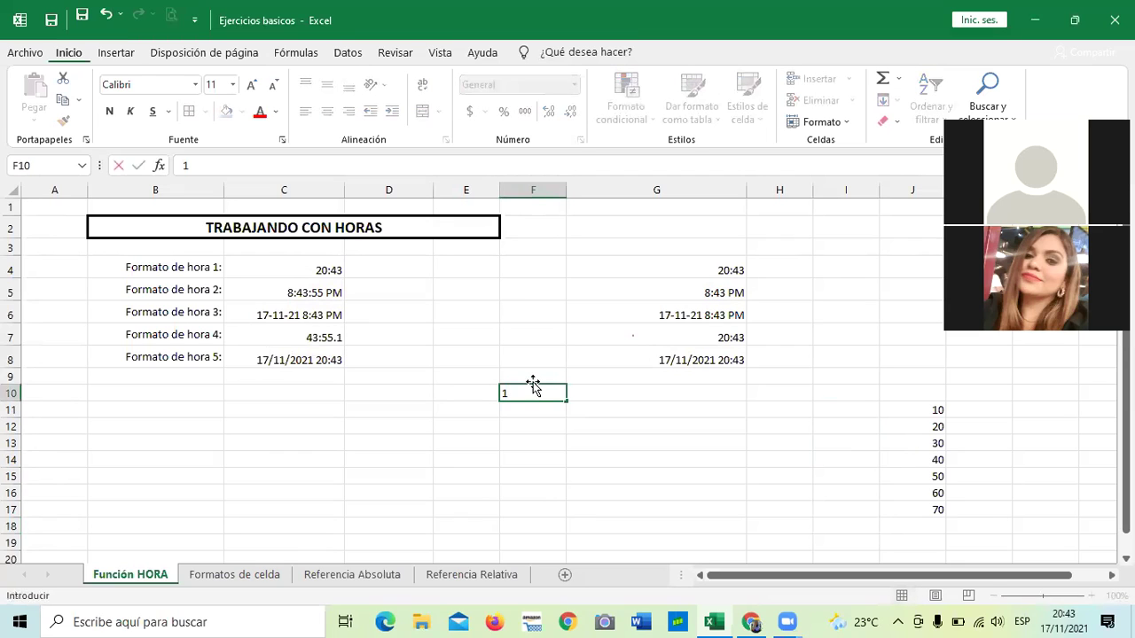
{"action": "key", "text": "Return"}
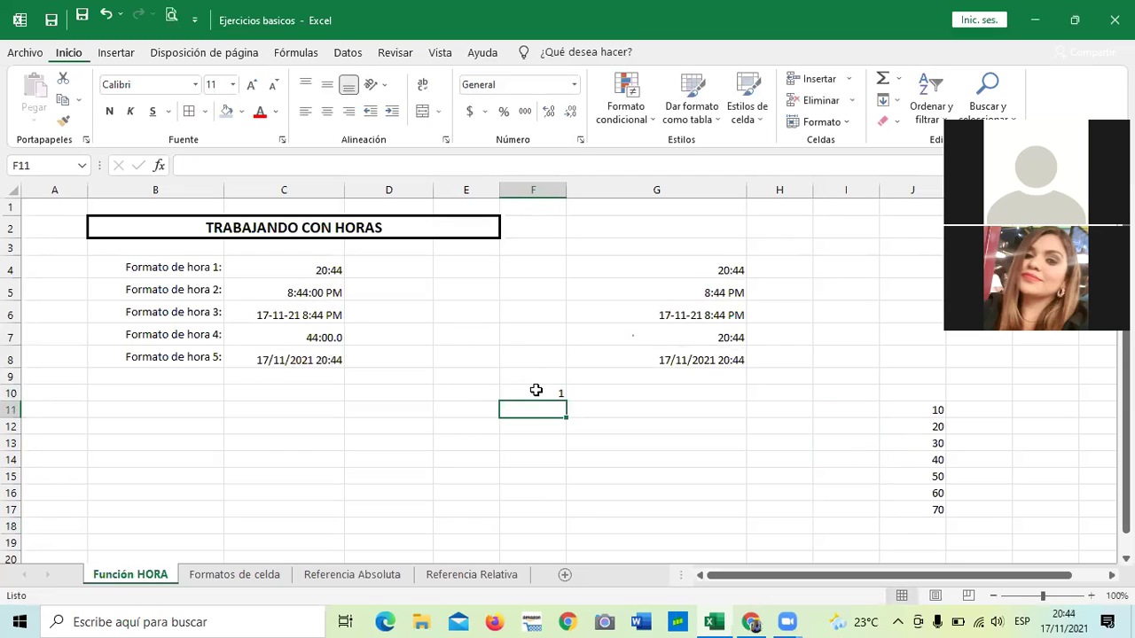
{"action": "left_click", "coordinate": [535, 390]}
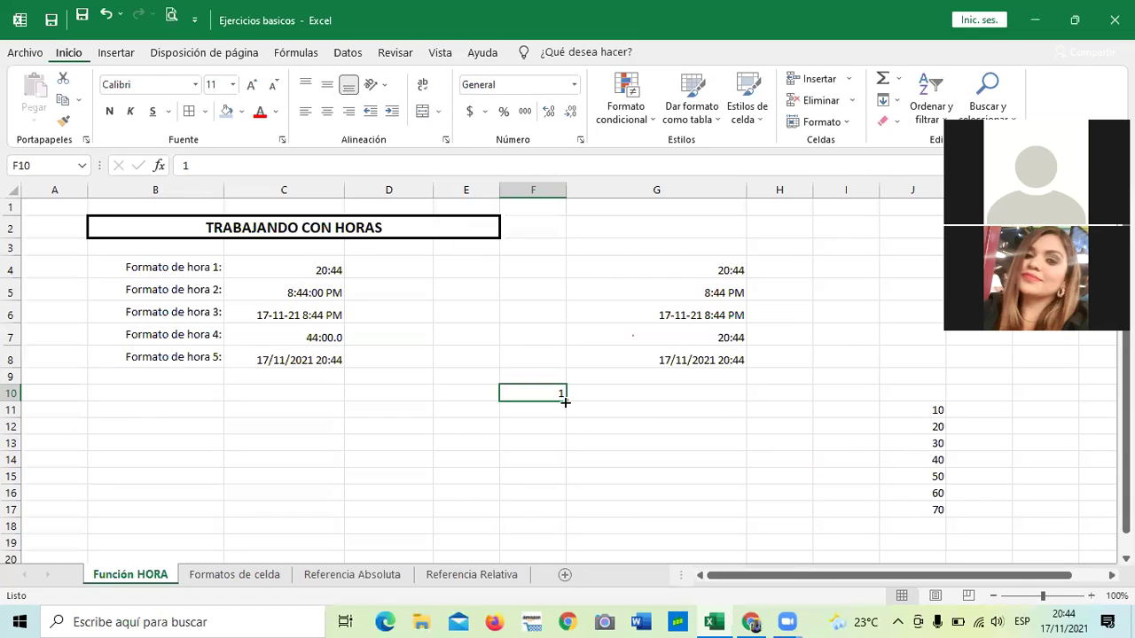
{"action": "left_click_drag", "start_coordinate": [564, 402], "coordinate": [555, 520]}
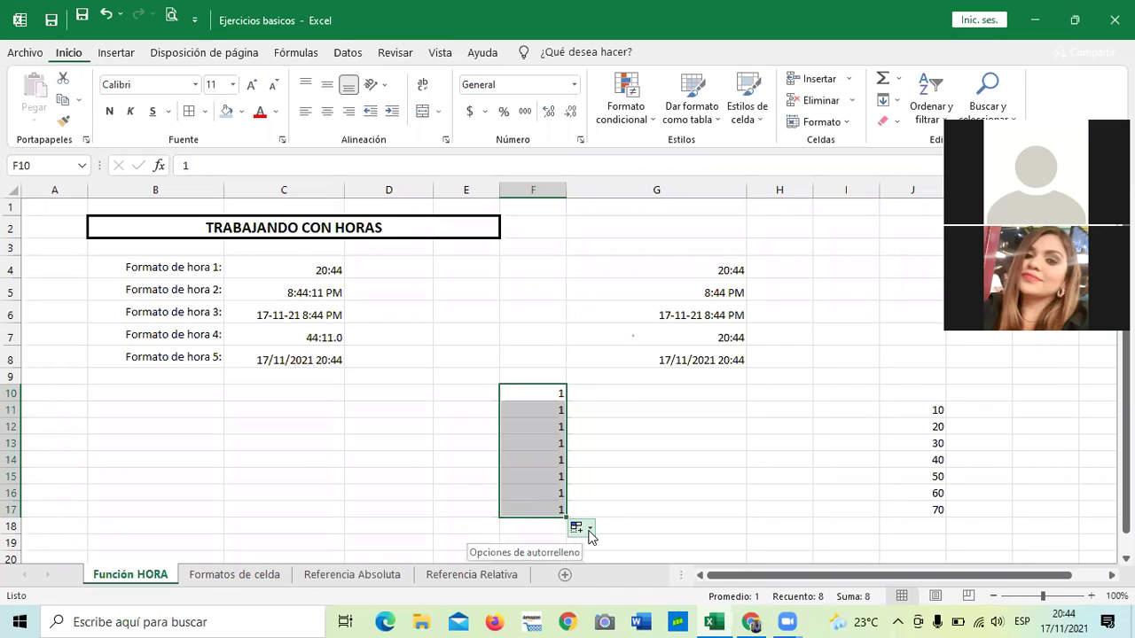
Switch the F10:F17 fill to Serie de relleno so it counts 1 through 8.
{"action": "left_click", "coordinate": [589, 529]}
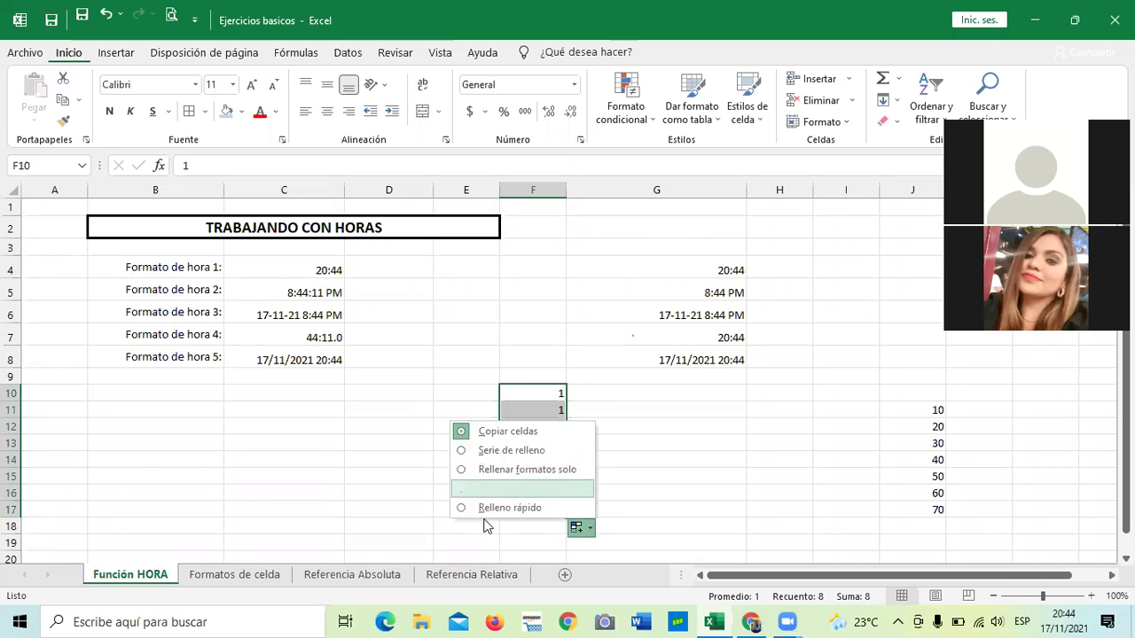
{"action": "left_click", "coordinate": [498, 459]}
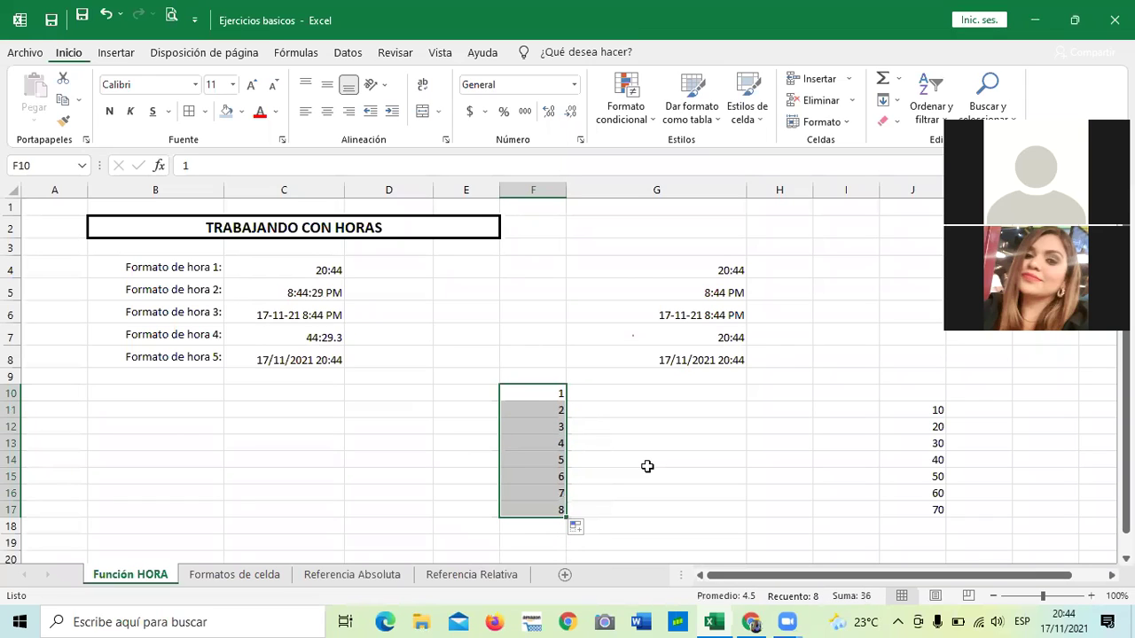
{"action": "left_click", "coordinate": [580, 529]}
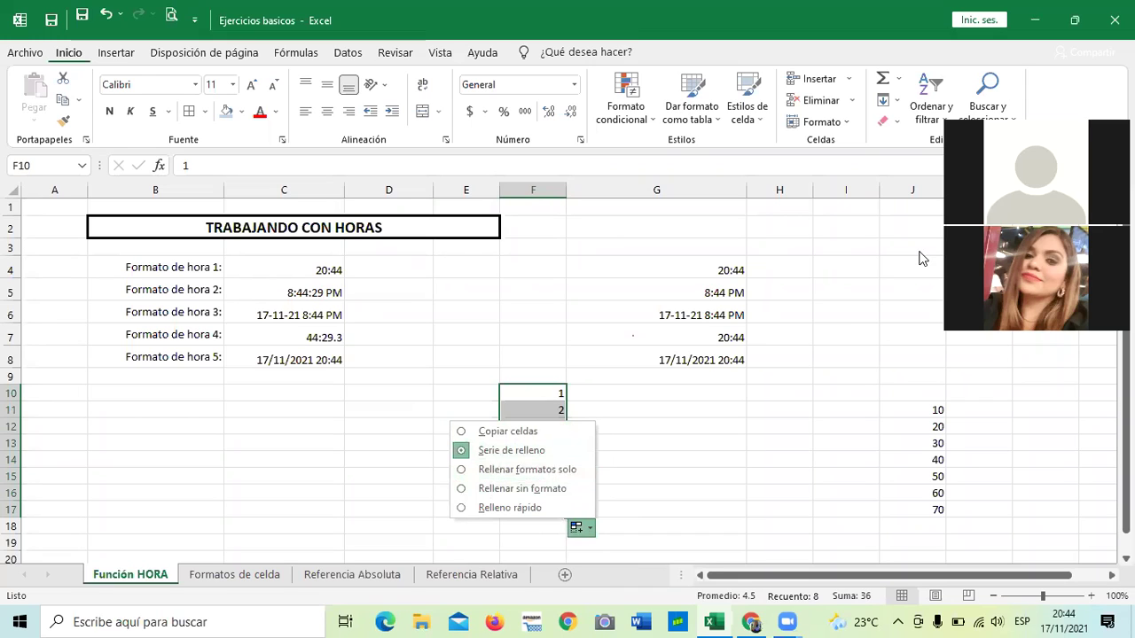
{"action": "left_click", "coordinate": [745, 450]}
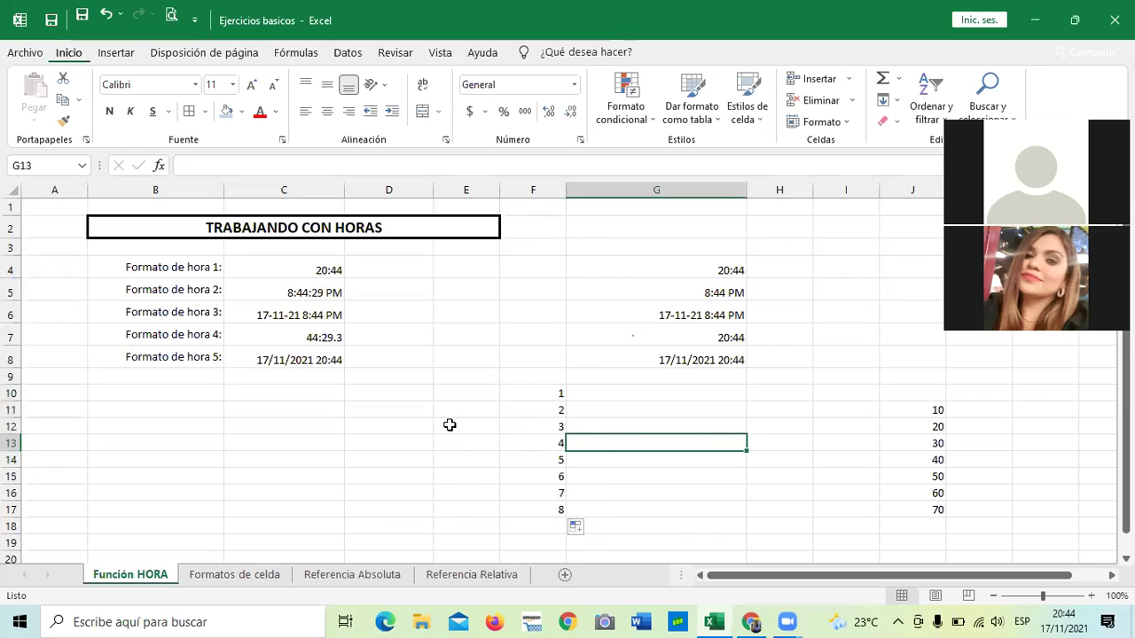
{"action": "left_click", "coordinate": [439, 394]}
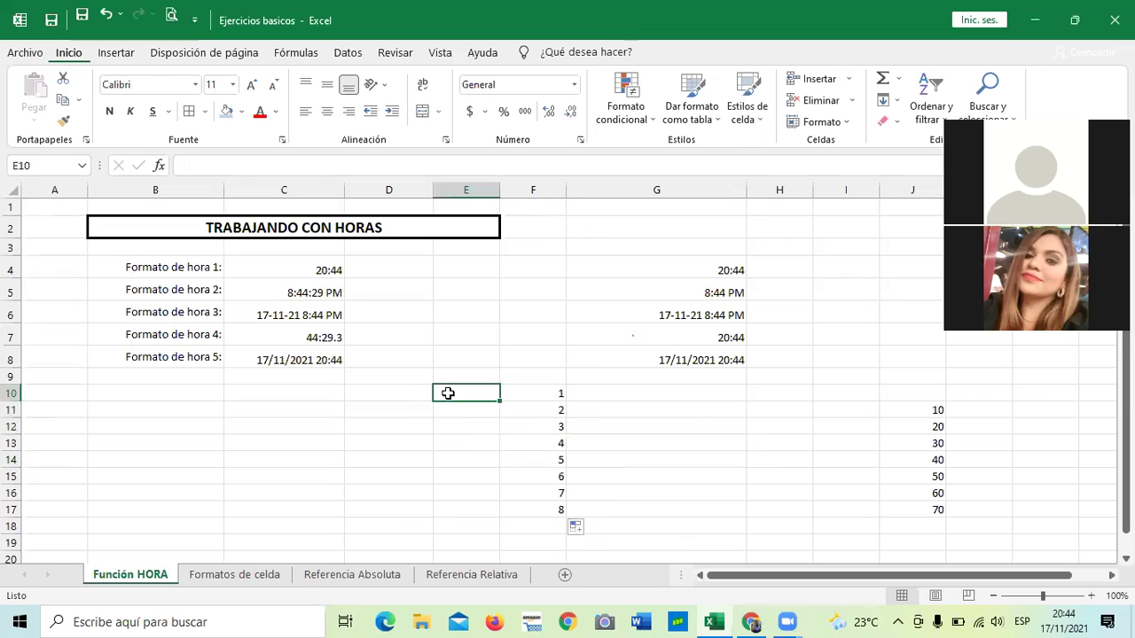
{"action": "left_click", "coordinate": [476, 443]}
{"action": "left_click", "coordinate": [468, 394]}
{"action": "left_click", "coordinate": [643, 461]}
{"action": "left_click", "coordinate": [540, 387]}
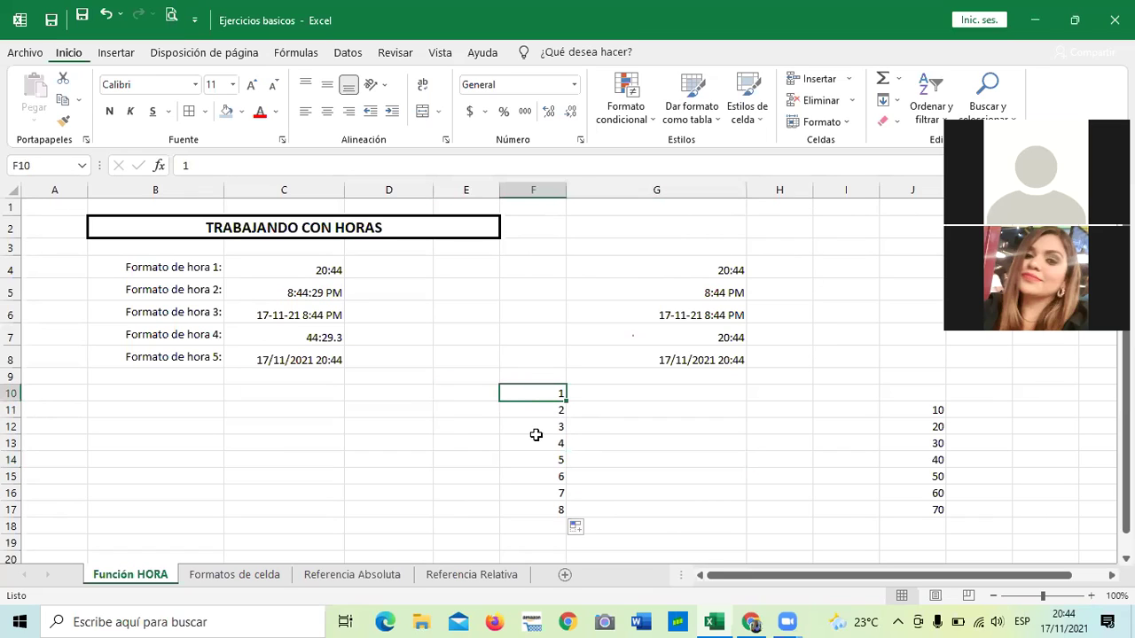
Enter 2 in E10 and try flash-filling the empty E11:E17, dismissing the warning.
{"action": "left_click", "coordinate": [445, 391]}
{"action": "type", "text": "2"}
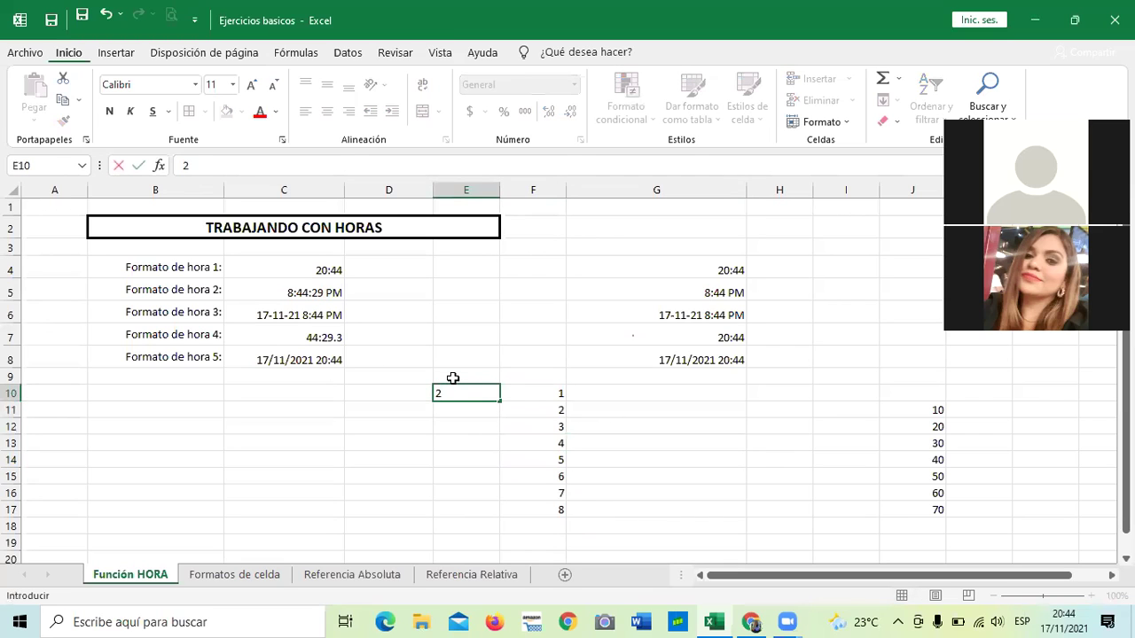
{"action": "key", "text": "Return"}
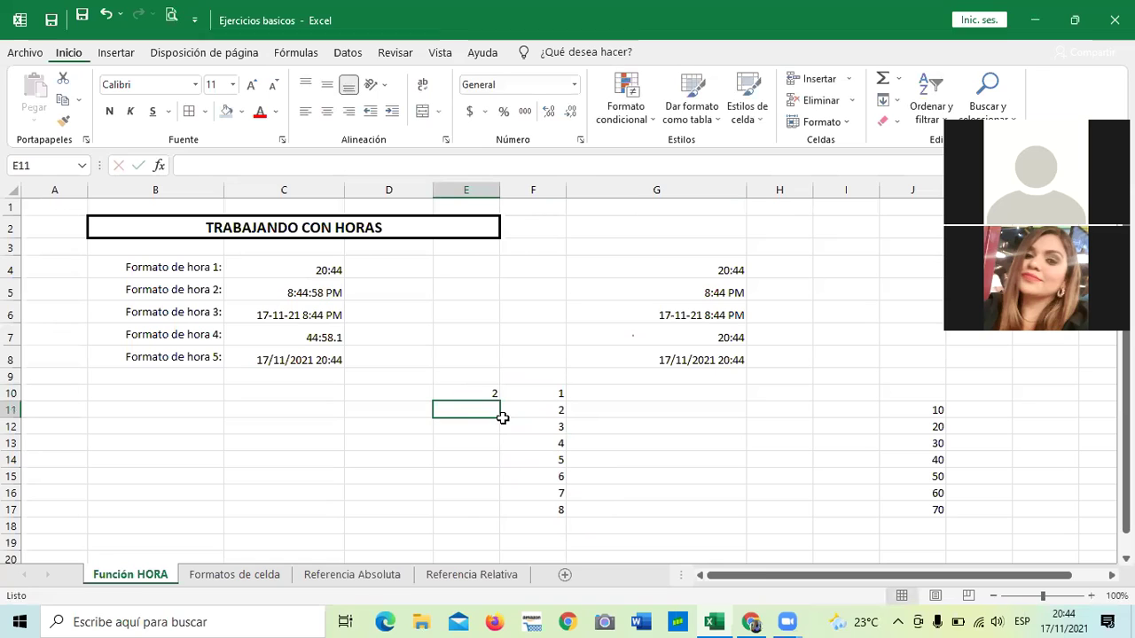
{"action": "left_click_drag", "start_coordinate": [500, 418], "coordinate": [504, 517]}
{"action": "left_click", "coordinate": [514, 528]}
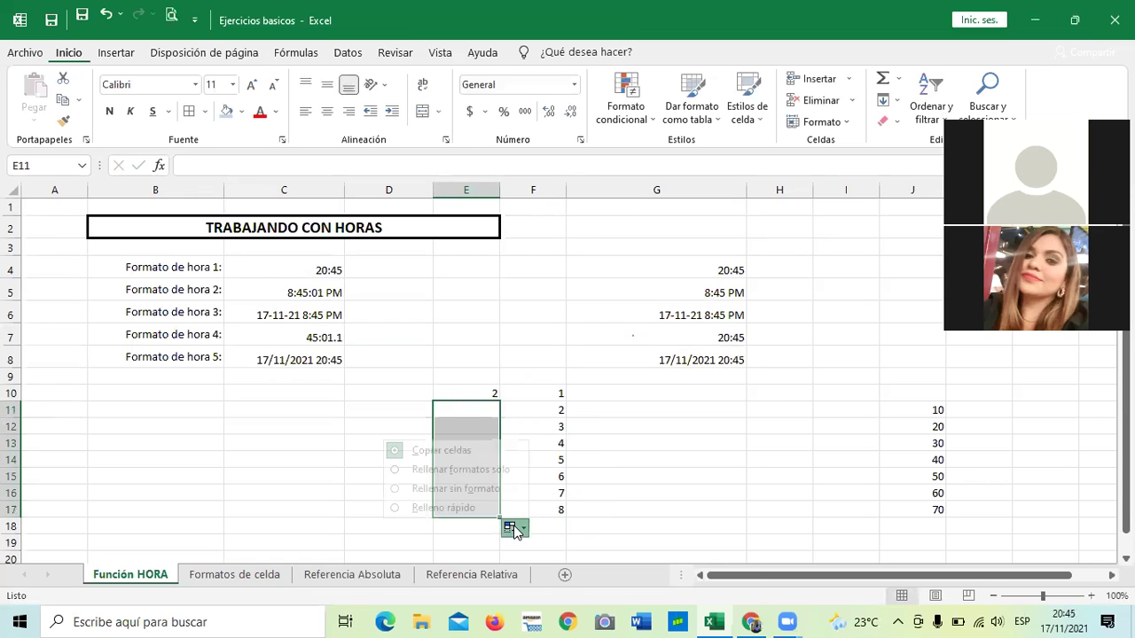
{"action": "left_click", "coordinate": [470, 509]}
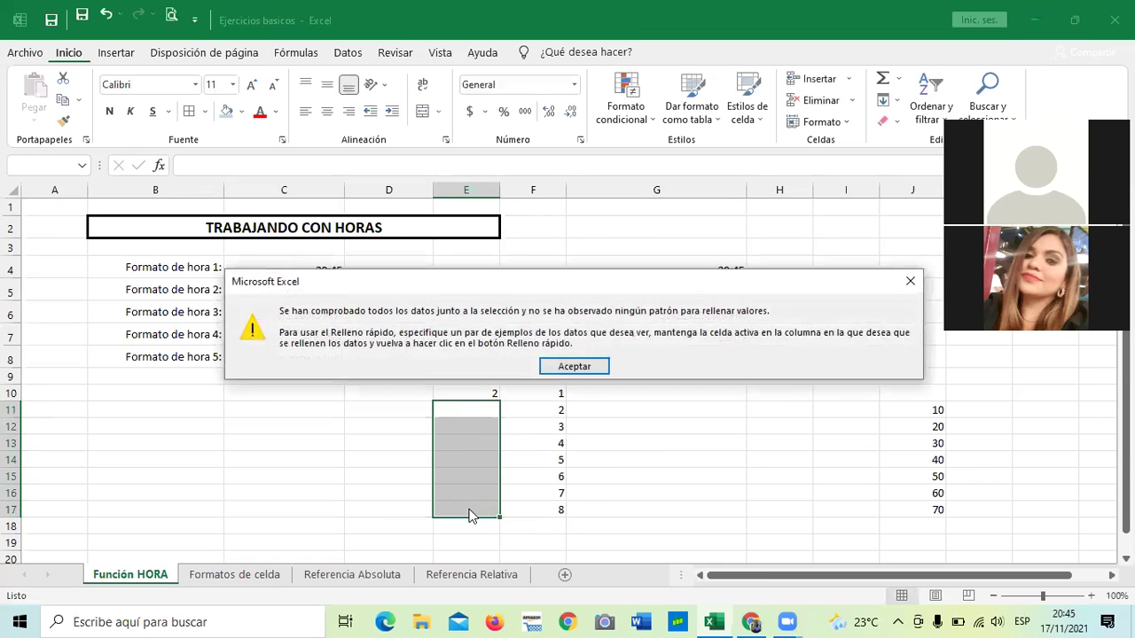
{"action": "left_click", "coordinate": [567, 366]}
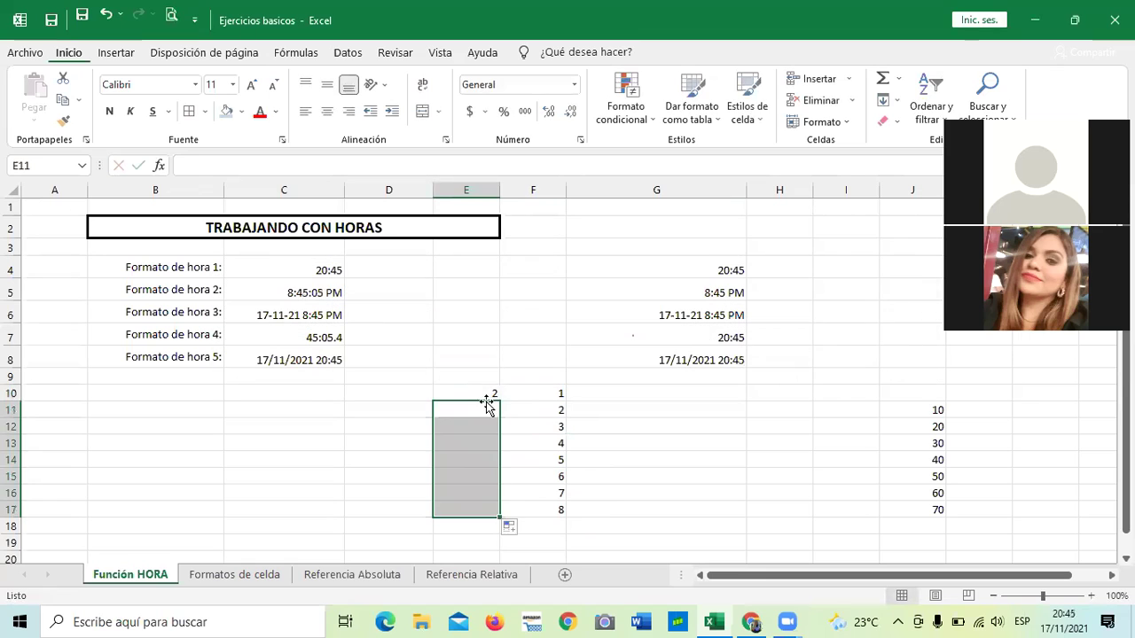
{"action": "left_click", "coordinate": [479, 390]}
Enter 4 in E11 and fill it down to E17 as a Serie de relleno 4 through 10.
{"action": "key", "text": "Down"}
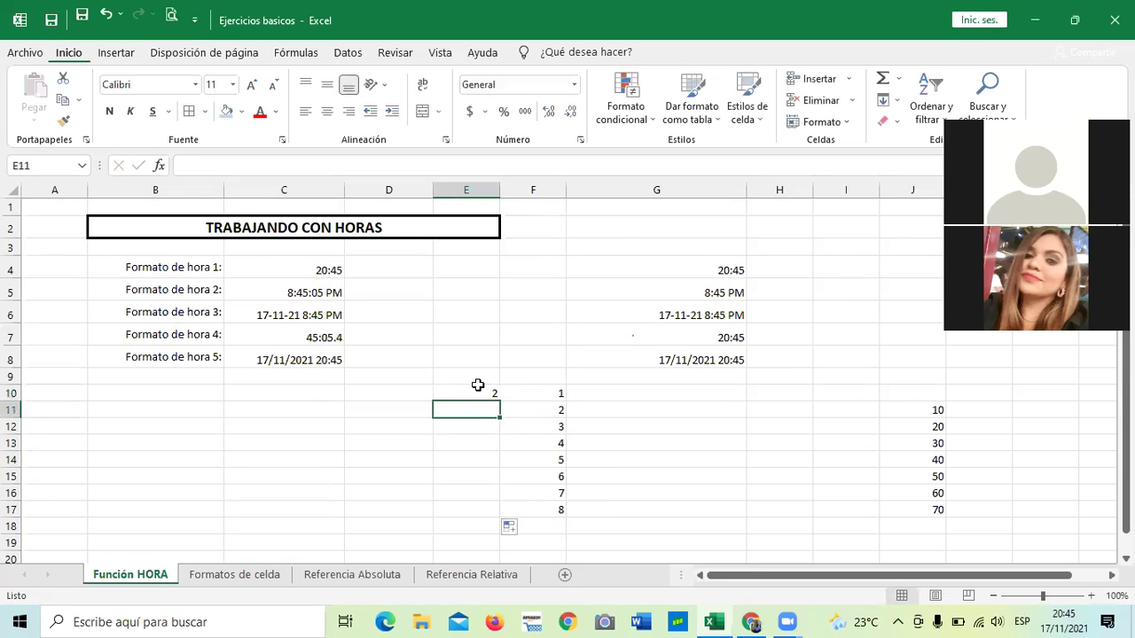
{"action": "type", "text": "4"}
{"action": "key", "text": "Return"}
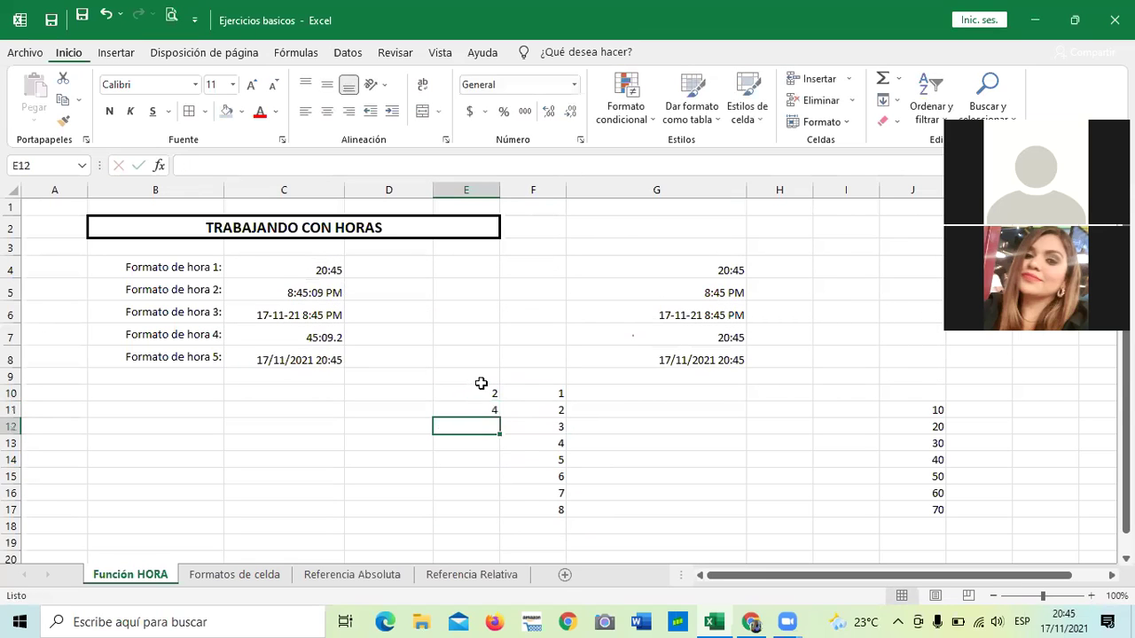
{"action": "left_click", "coordinate": [491, 407]}
{"action": "left_click_drag", "start_coordinate": [499, 416], "coordinate": [506, 510]}
{"action": "left_click", "coordinate": [508, 524]}
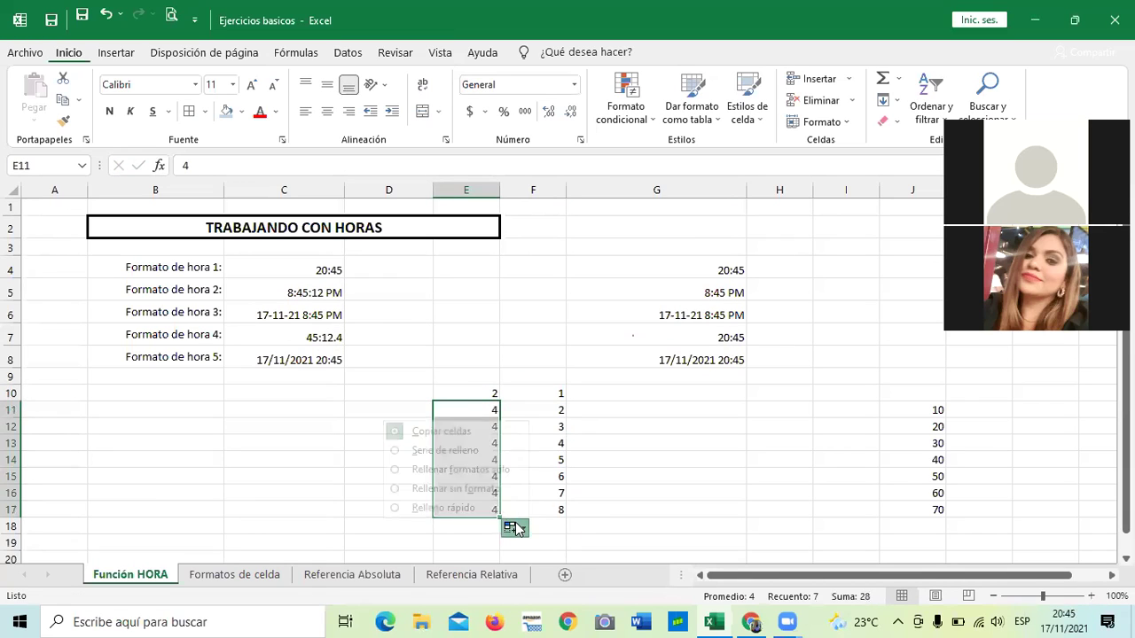
{"action": "left_click", "coordinate": [474, 509]}
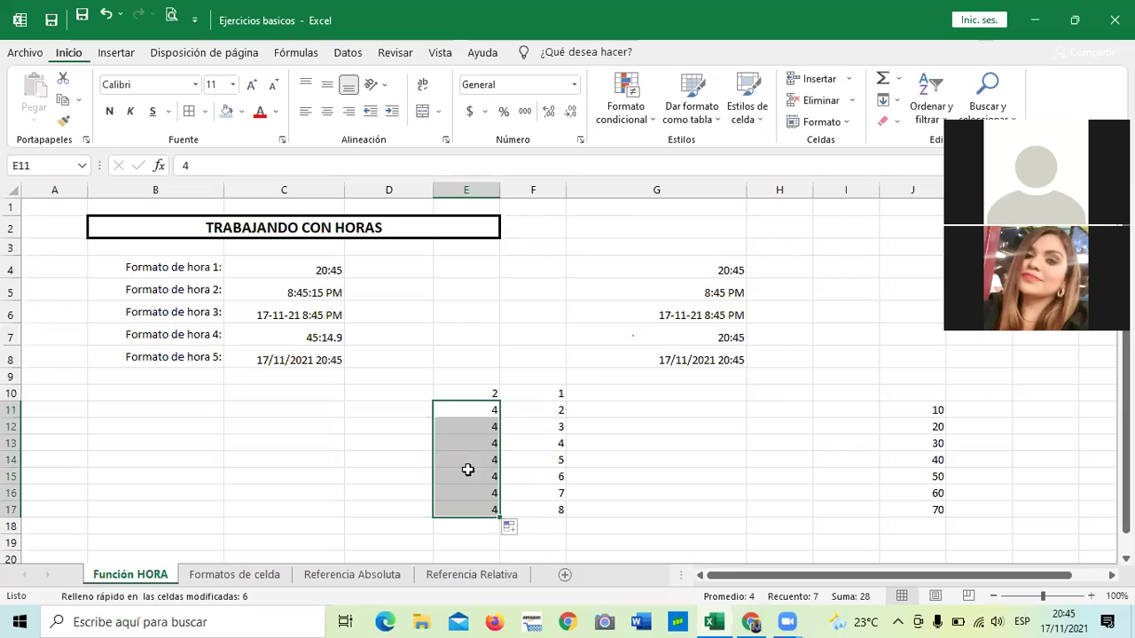
{"action": "left_click", "coordinate": [510, 526]}
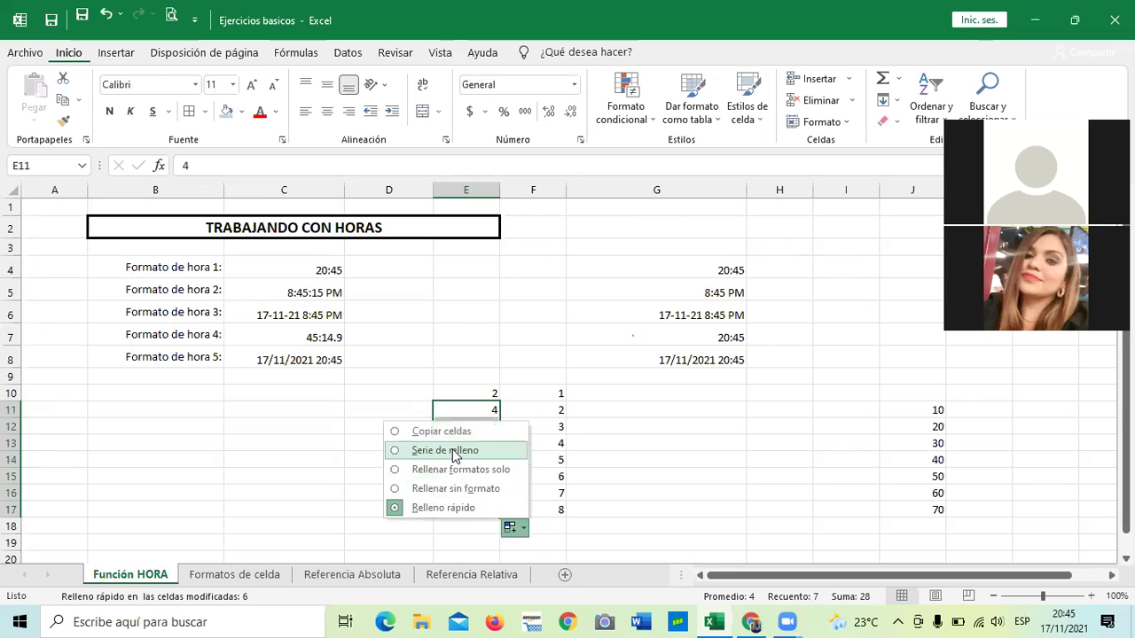
{"action": "left_click", "coordinate": [450, 449]}
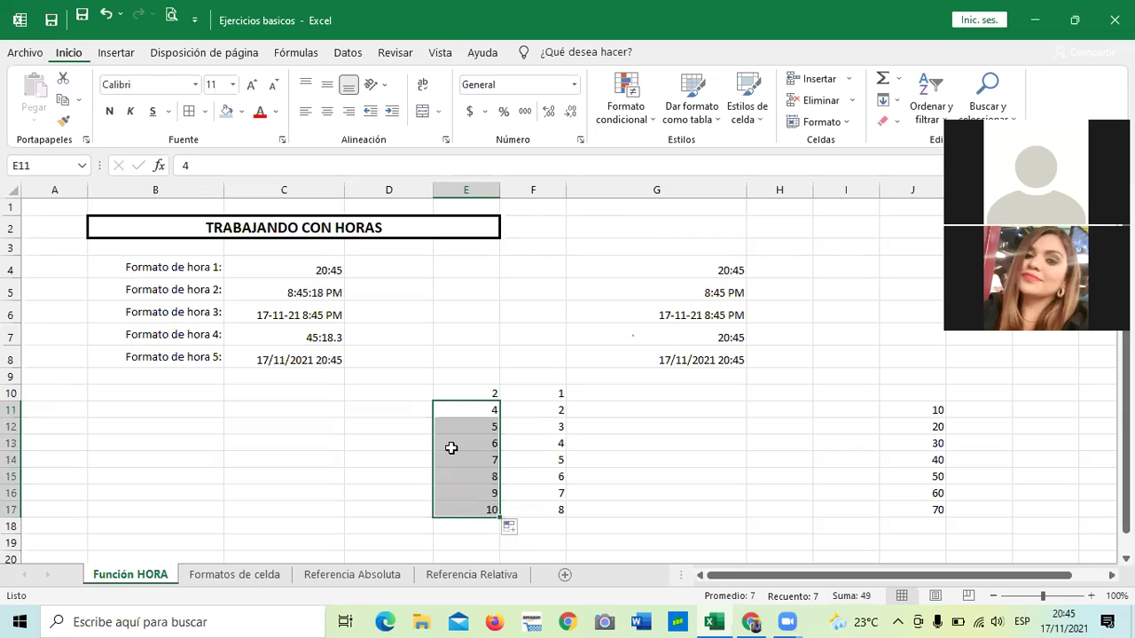
{"action": "left_click", "coordinate": [611, 409]}
{"action": "left_click_drag", "start_coordinate": [476, 410], "coordinate": [484, 498]}
Clear the values 4, 5 and 6 from cells E11 to E13.
{"action": "key", "text": "BackSpace"}
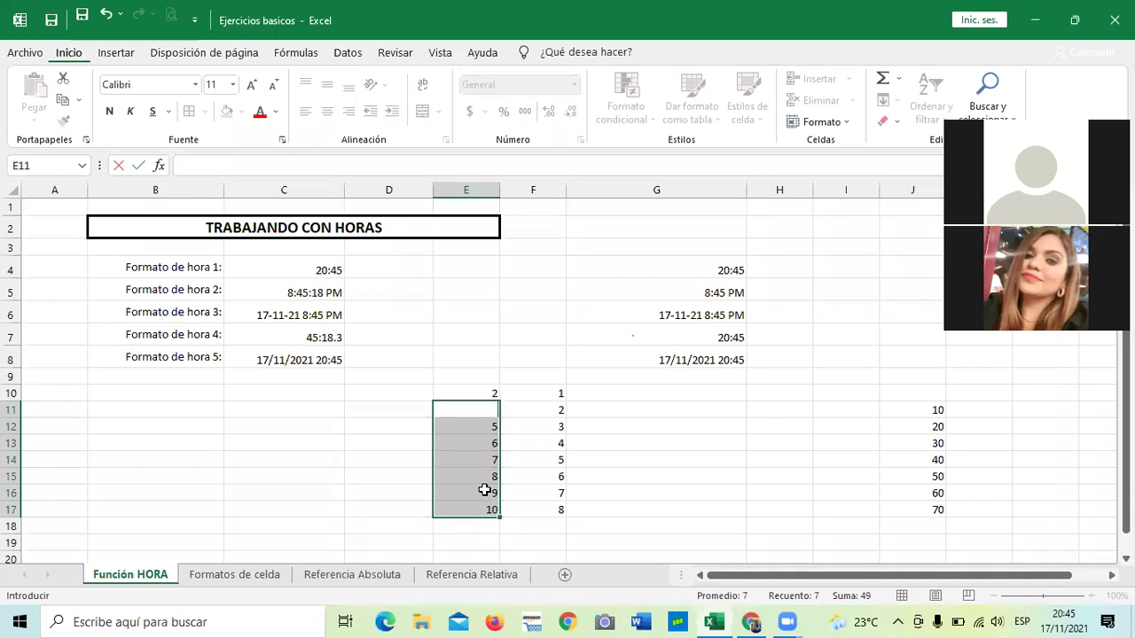
{"action": "left_click", "coordinate": [659, 458]}
{"action": "left_click", "coordinate": [471, 427]}
{"action": "key", "text": "BackSpace"}
{"action": "key", "text": "Return"}
{"action": "key", "text": "Return"}
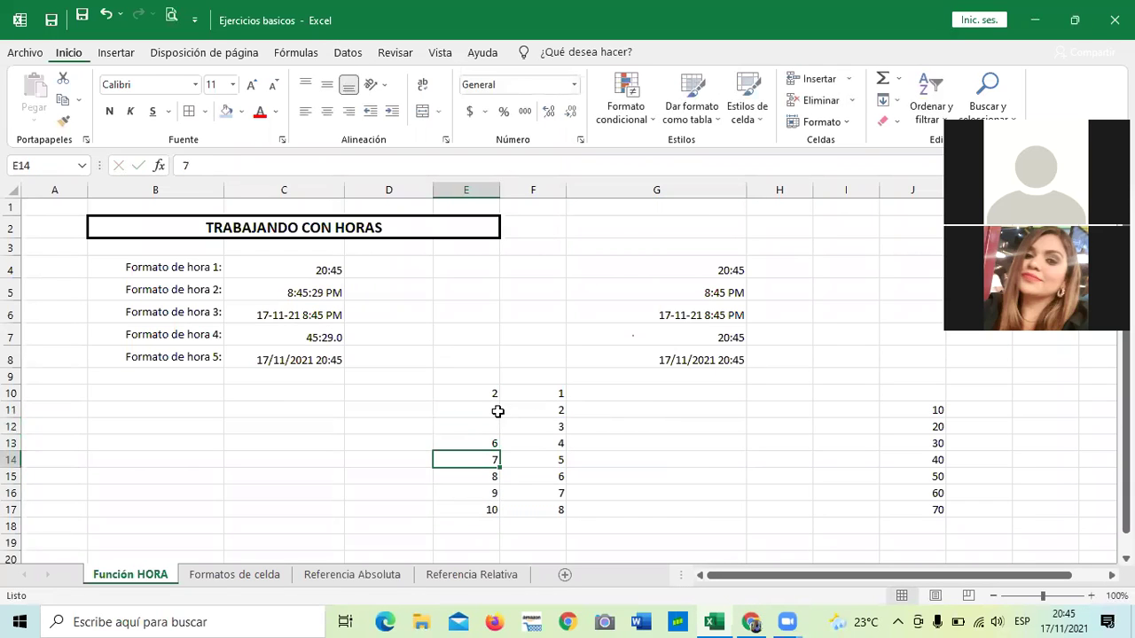
{"action": "left_click", "coordinate": [478, 441]}
{"action": "key", "text": "BackSpace"}
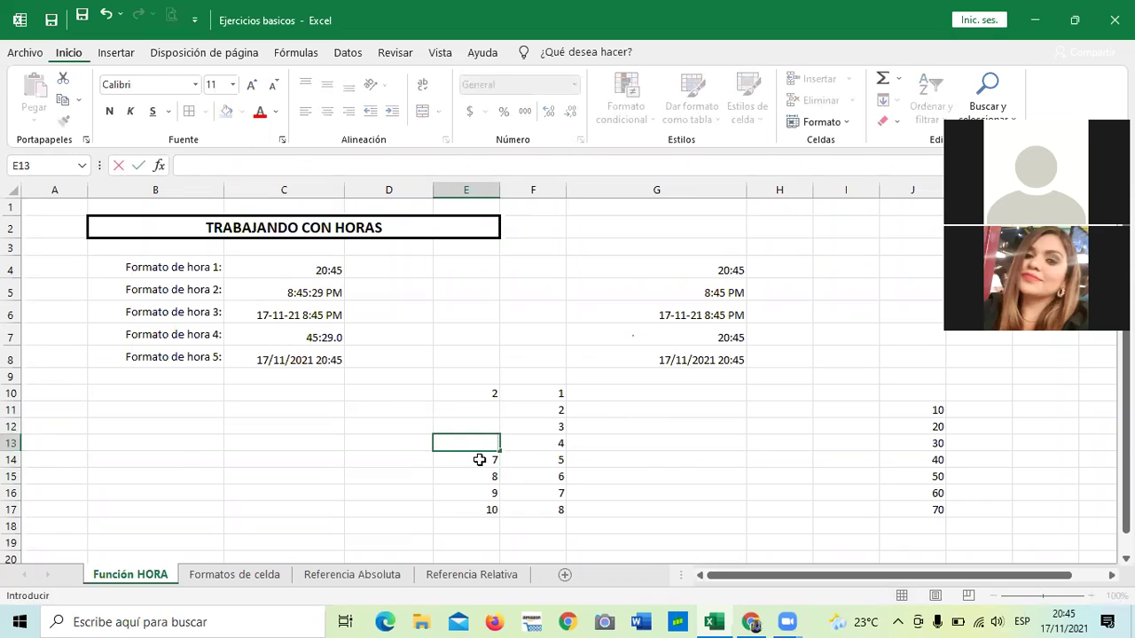
Clear the values 7, 8, 9 and 10 from cells E14 to E17.
{"action": "left_click", "coordinate": [479, 459]}
{"action": "key", "text": "BackSpace"}
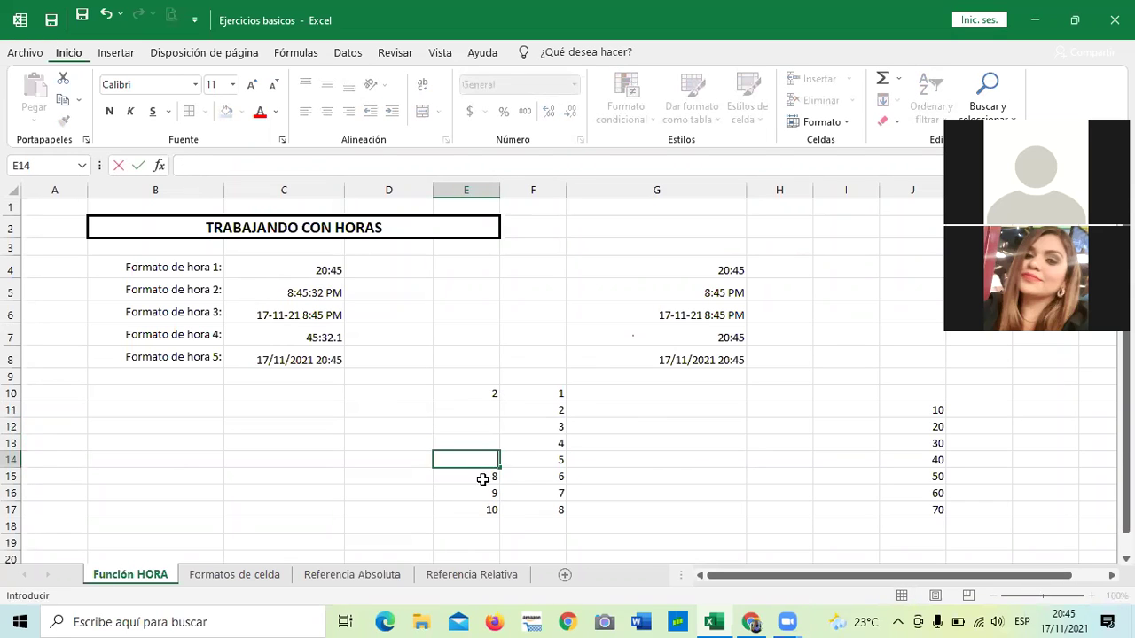
{"action": "left_click", "coordinate": [481, 476]}
{"action": "key", "text": "BackSpace"}
{"action": "left_click", "coordinate": [488, 492]}
{"action": "key", "text": "BackSpace"}
{"action": "left_click", "coordinate": [486, 506]}
{"action": "key", "text": "BackSpace"}
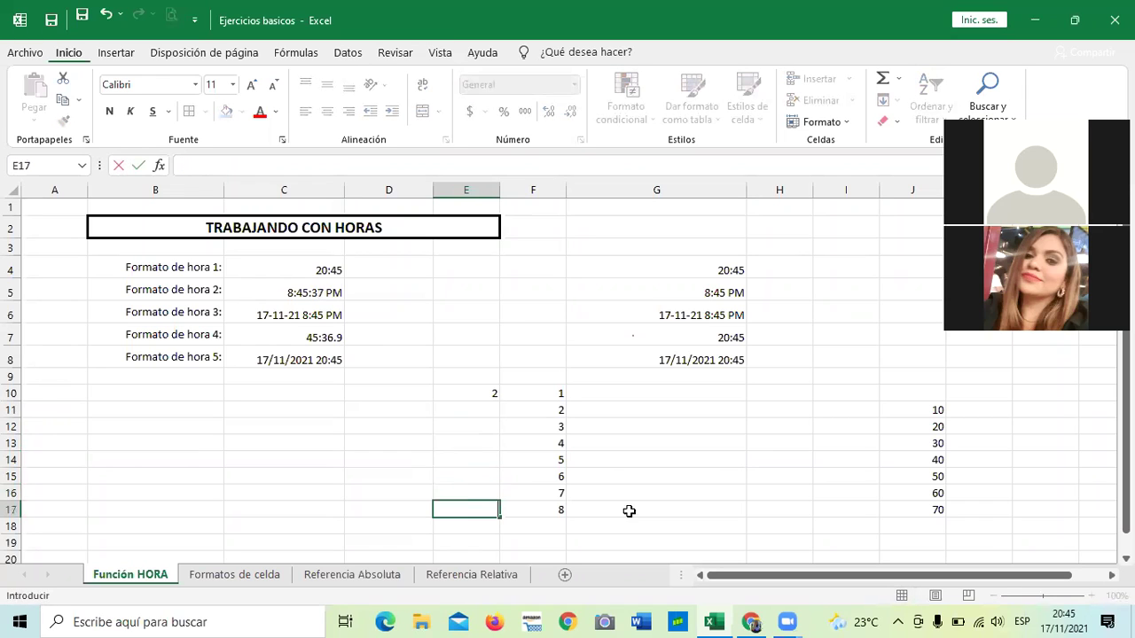
{"action": "left_click", "coordinate": [671, 474]}
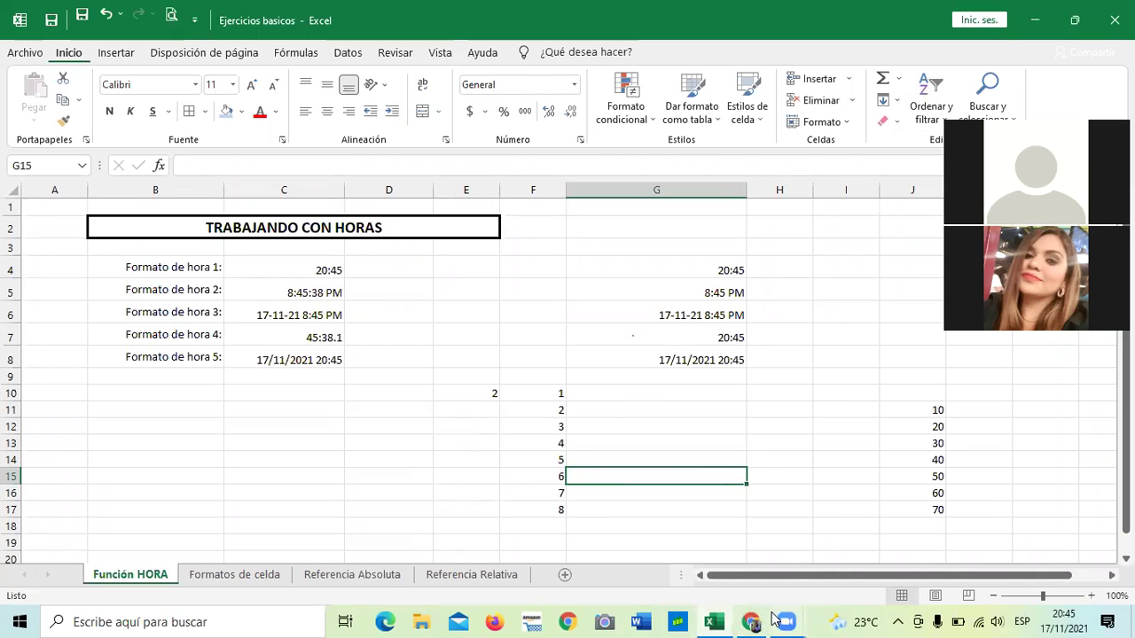
{"action": "left_click", "coordinate": [512, 478]}
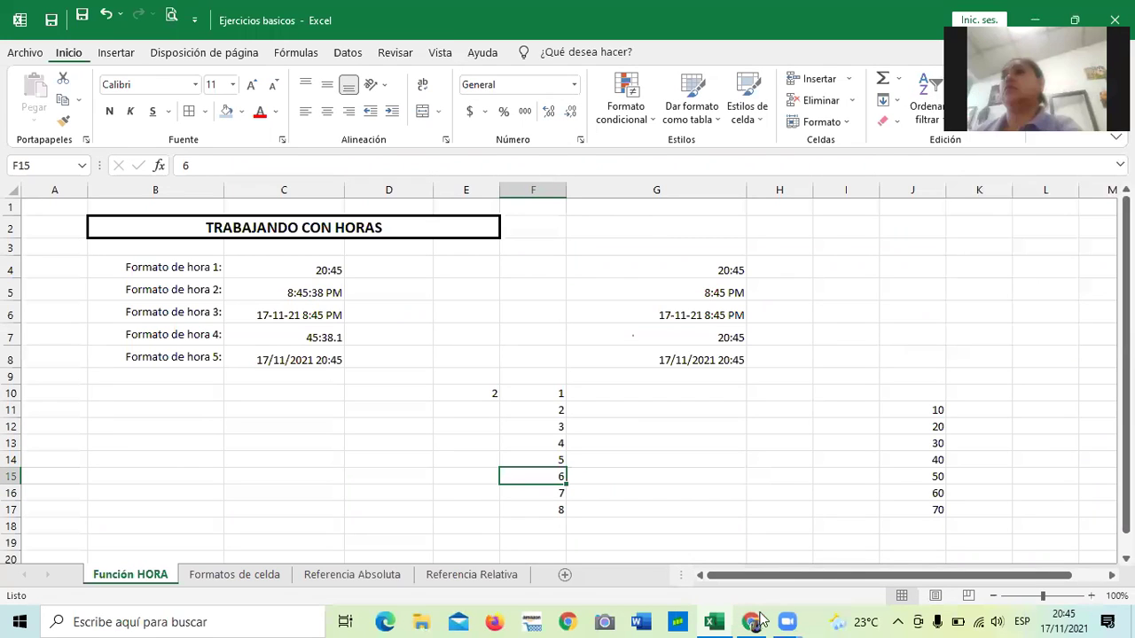
{"action": "mouse_move", "coordinate": [794, 619]}
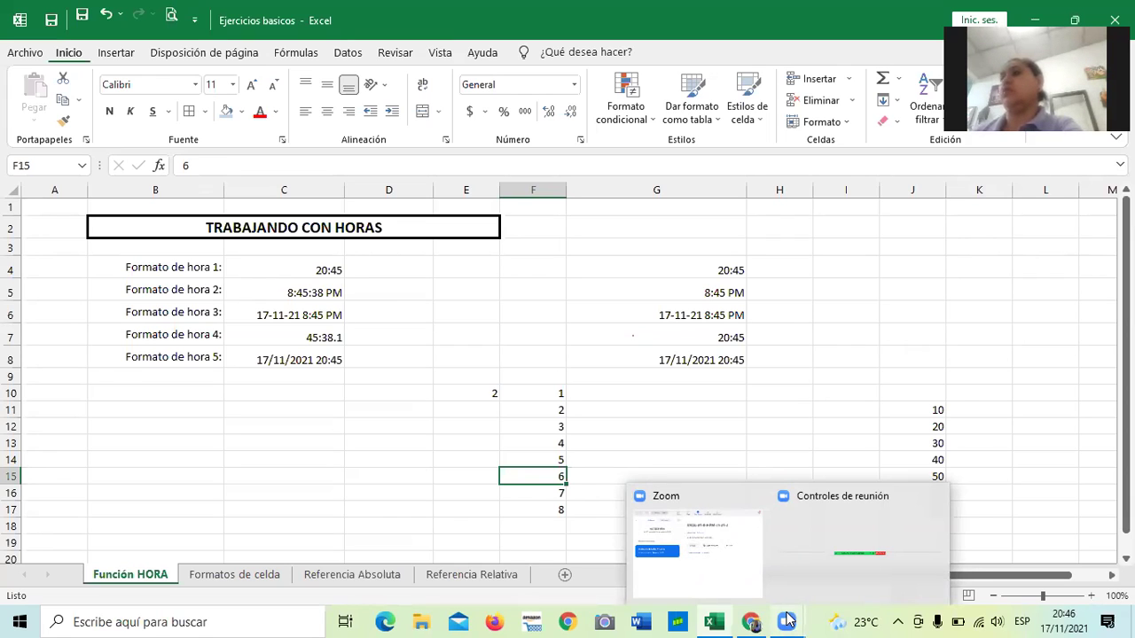
{"action": "left_click", "coordinate": [788, 619]}
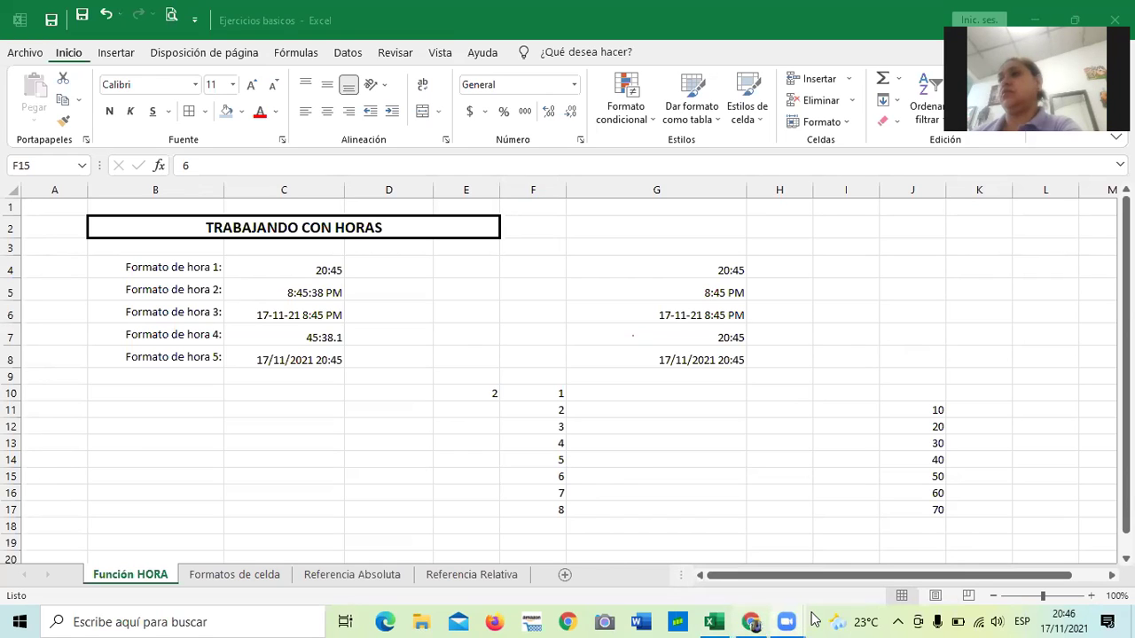
{"action": "mouse_move", "coordinate": [796, 617]}
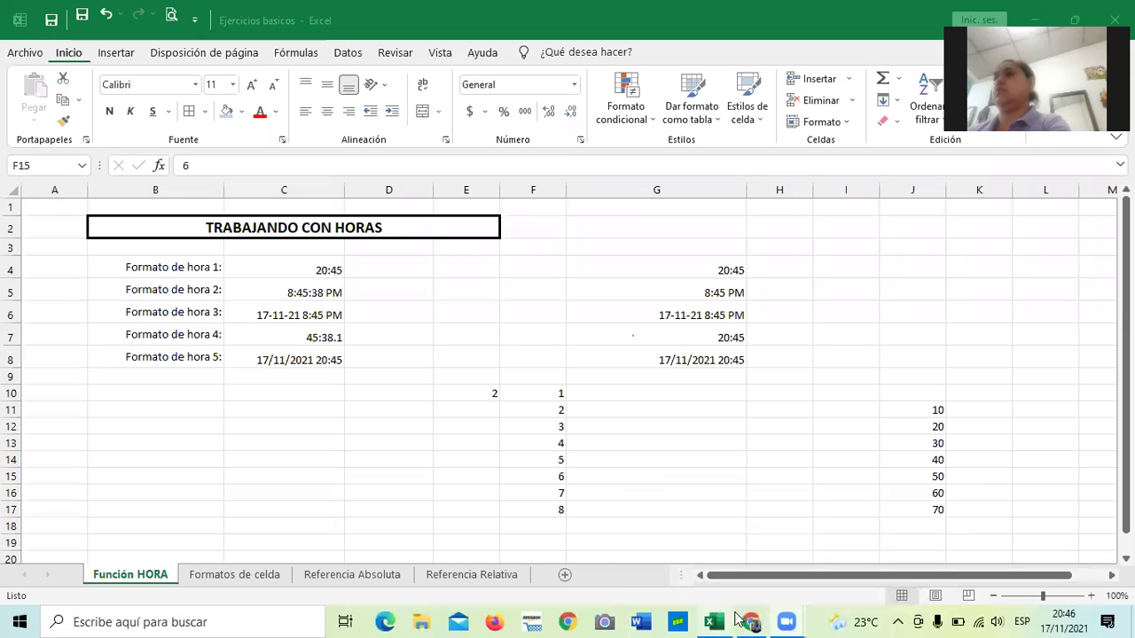
{"action": "mouse_move", "coordinate": [751, 620]}
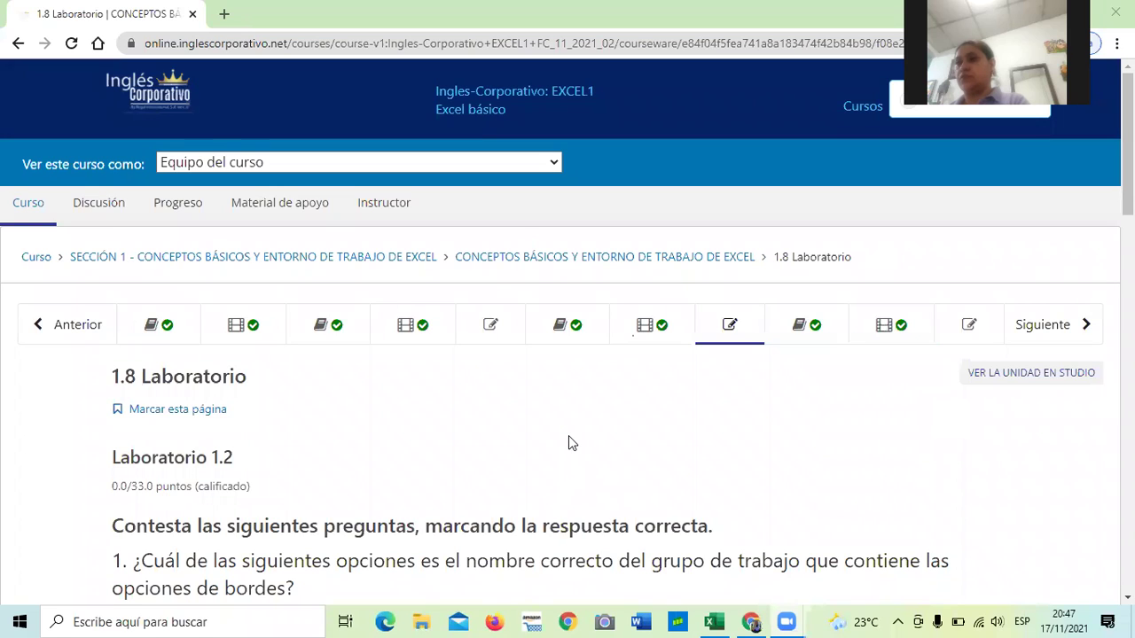
Scroll the 1.8 Laboratorio page down to question 1's options about the borders group.
{"action": "scroll", "coordinate": [541, 381], "scroll_direction": "down", "scroll_amount": 1}
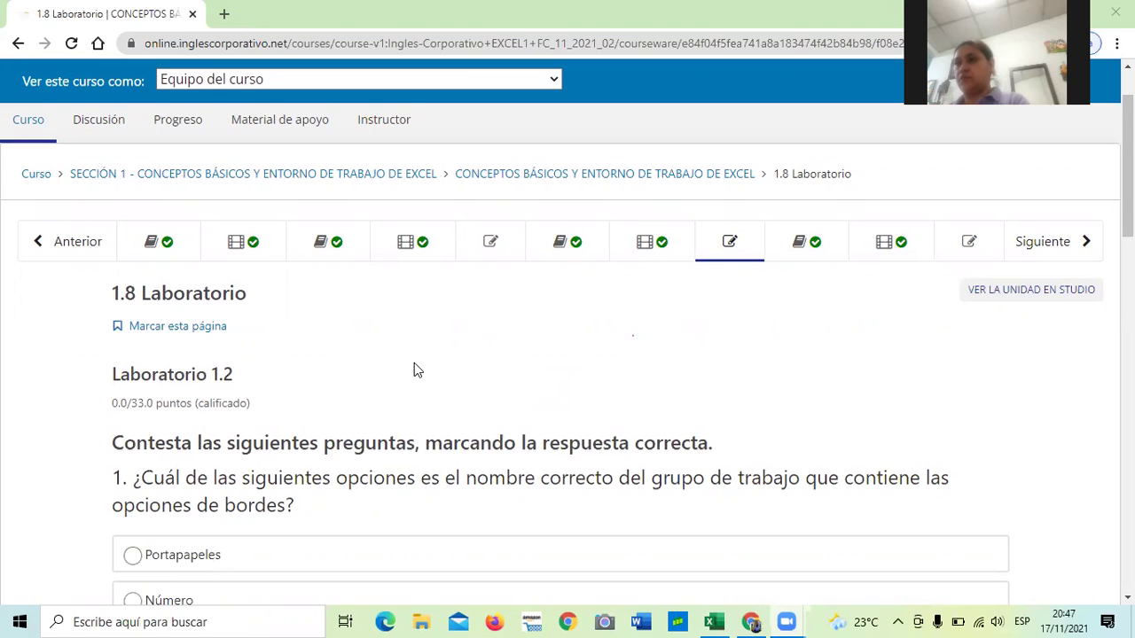
{"action": "scroll", "coordinate": [414, 362], "scroll_direction": "down", "scroll_amount": 1}
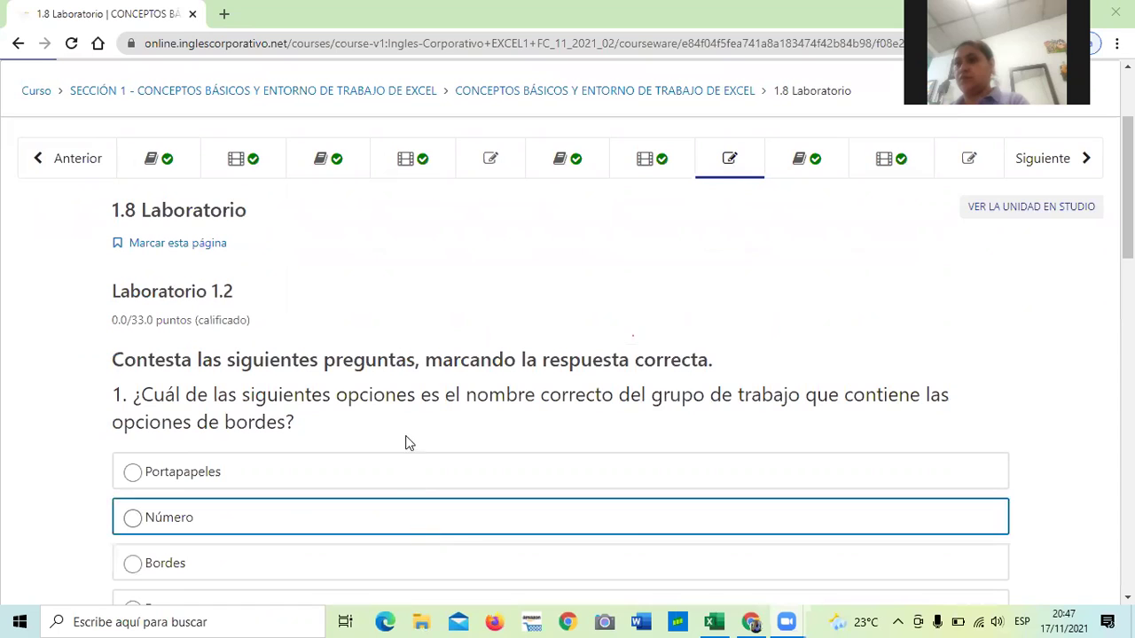
{"action": "scroll", "coordinate": [414, 404], "scroll_direction": "down", "scroll_amount": 1}
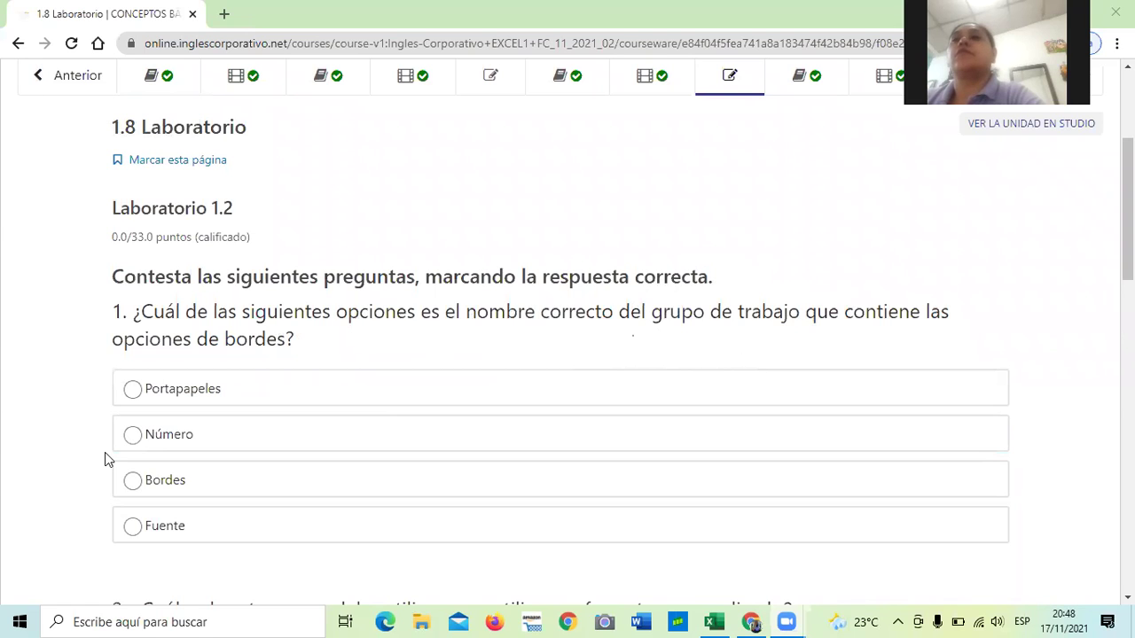
In Excel, inspect the Borders list and the Format Cells Borde tab without changing anything.
{"action": "left_click", "coordinate": [714, 621]}
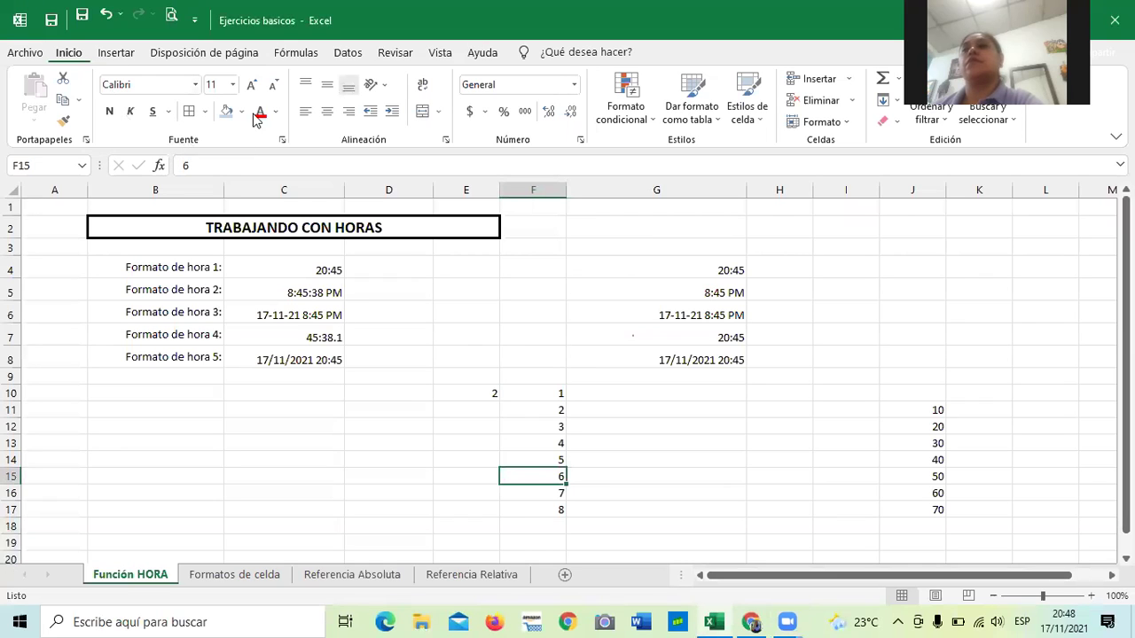
{"action": "left_click", "coordinate": [205, 111]}
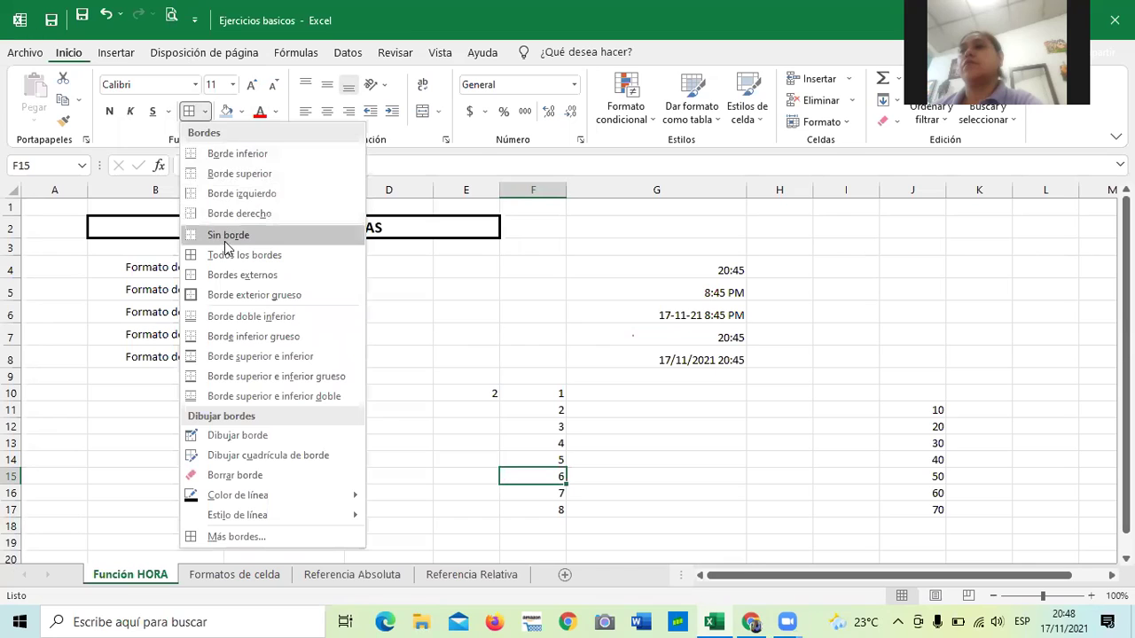
{"action": "left_click", "coordinate": [410, 312]}
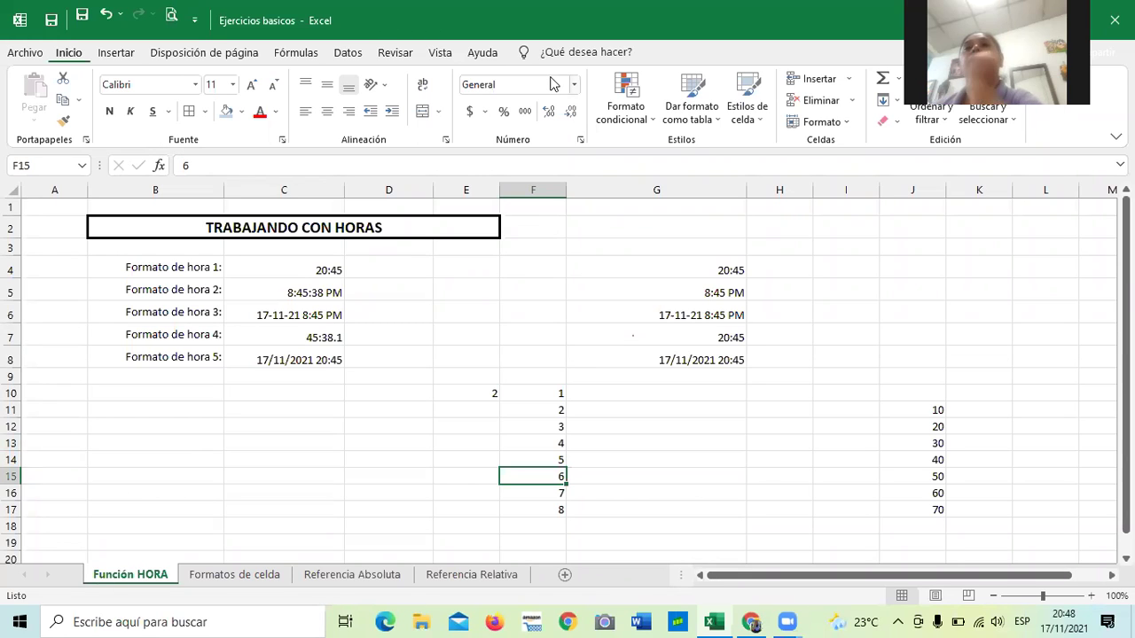
{"action": "left_click", "coordinate": [580, 139]}
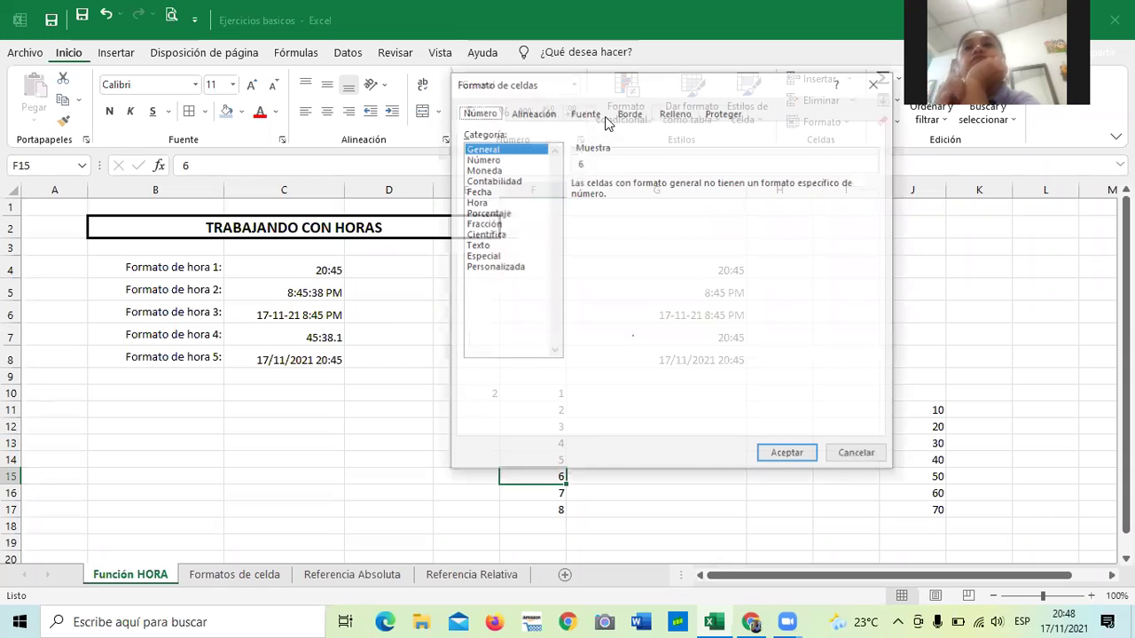
{"action": "left_click", "coordinate": [635, 114]}
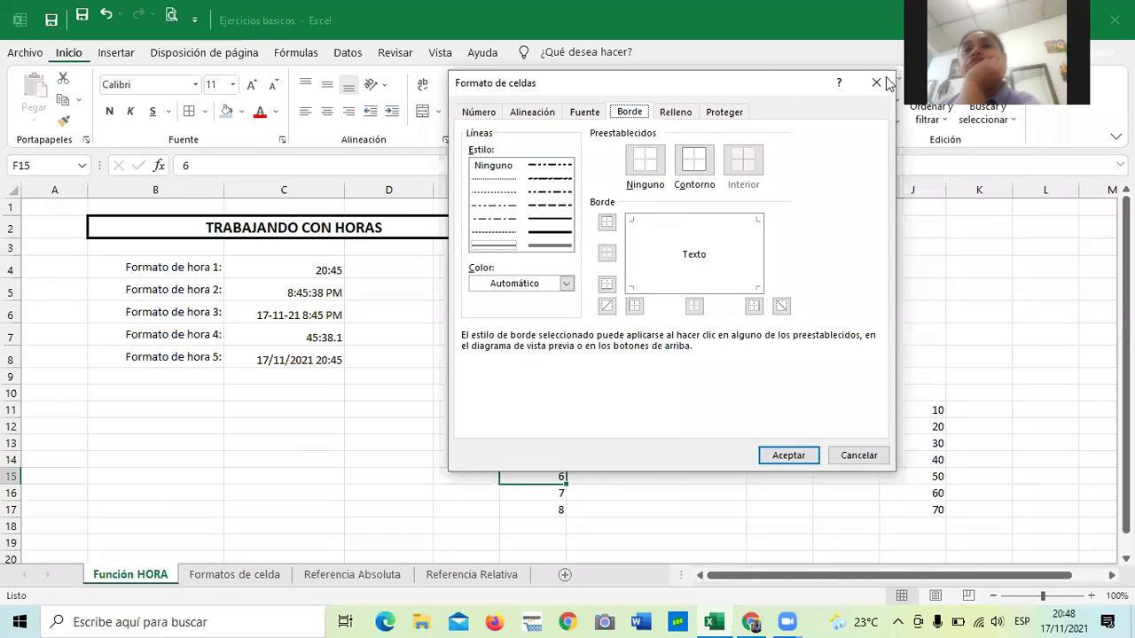
{"action": "key", "text": "Escape"}
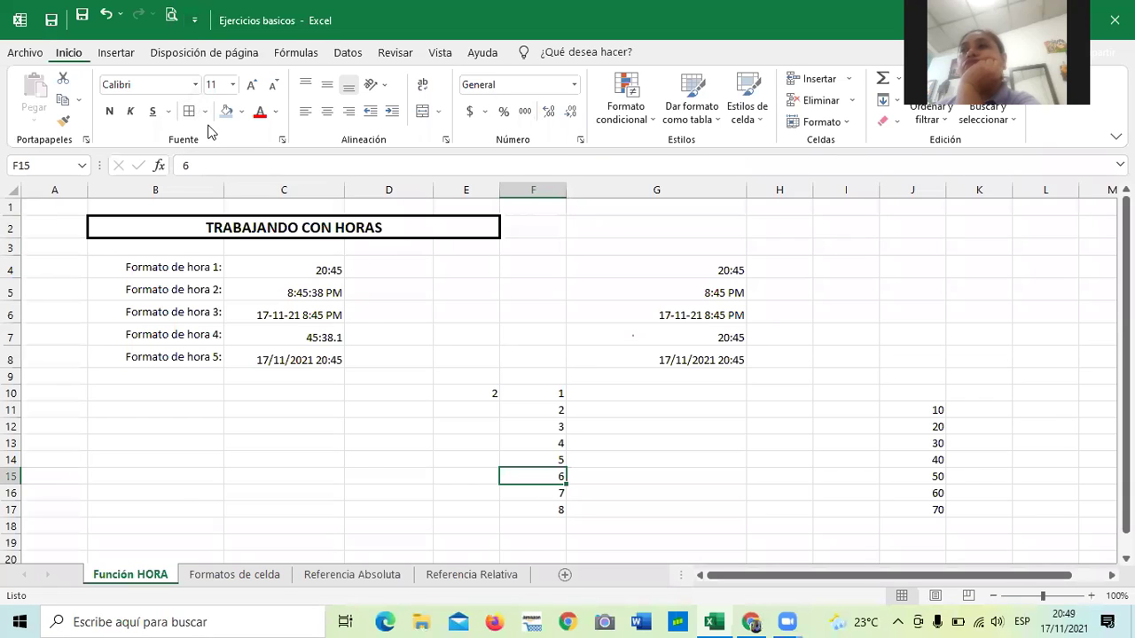
Apply Sin borde to cell F15 and return to the quiz in Chrome.
{"action": "left_click", "coordinate": [207, 114]}
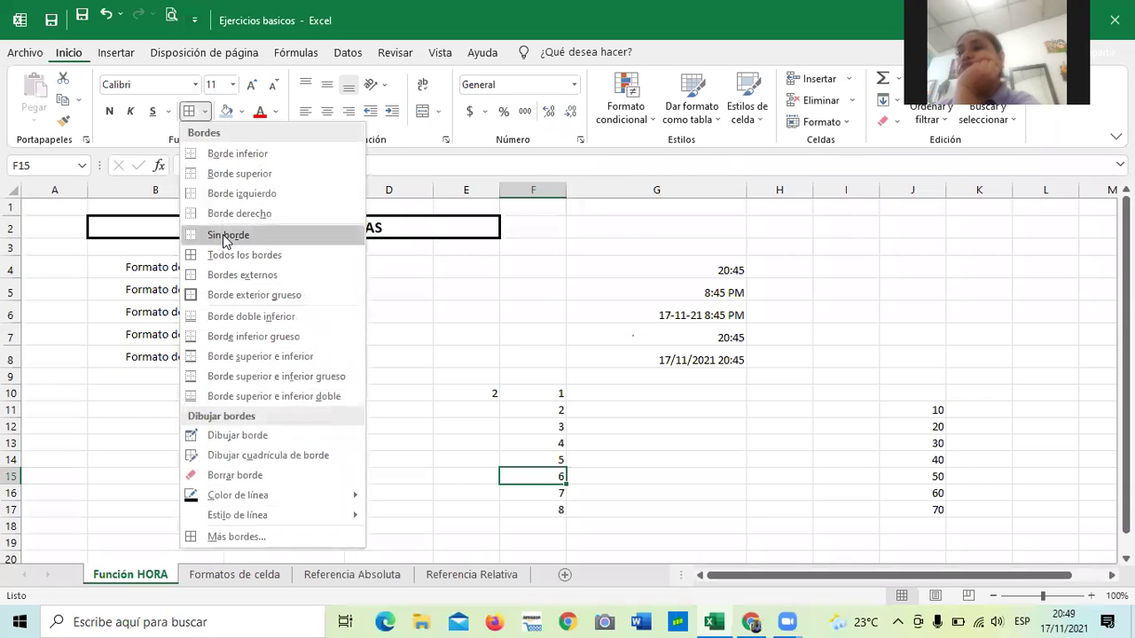
{"action": "left_click", "coordinate": [223, 233]}
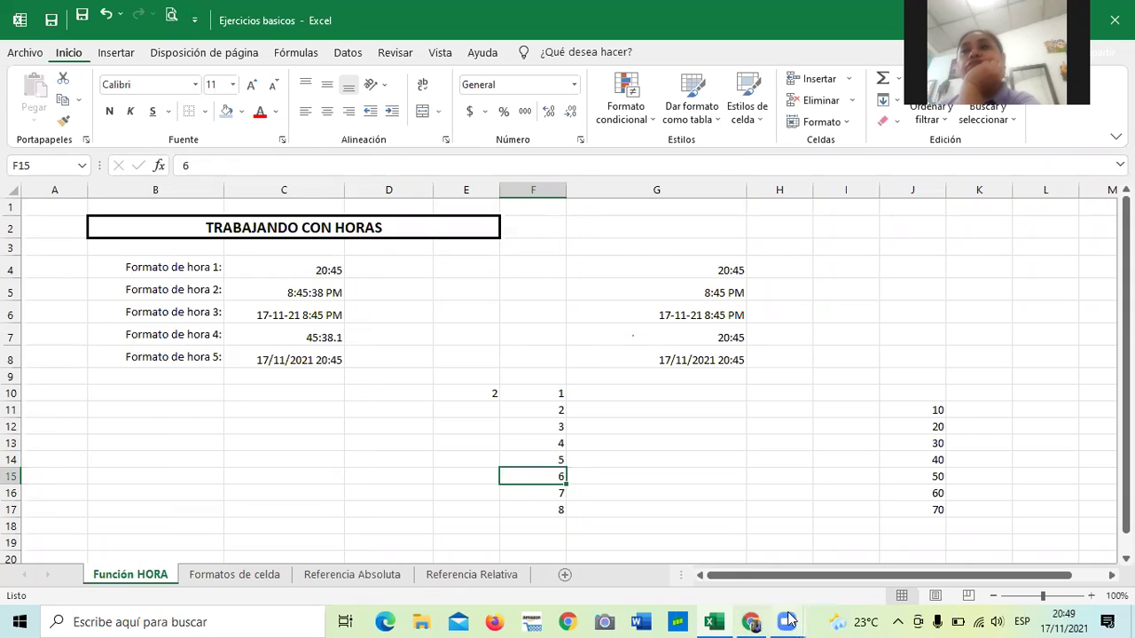
{"action": "left_click", "coordinate": [751, 621]}
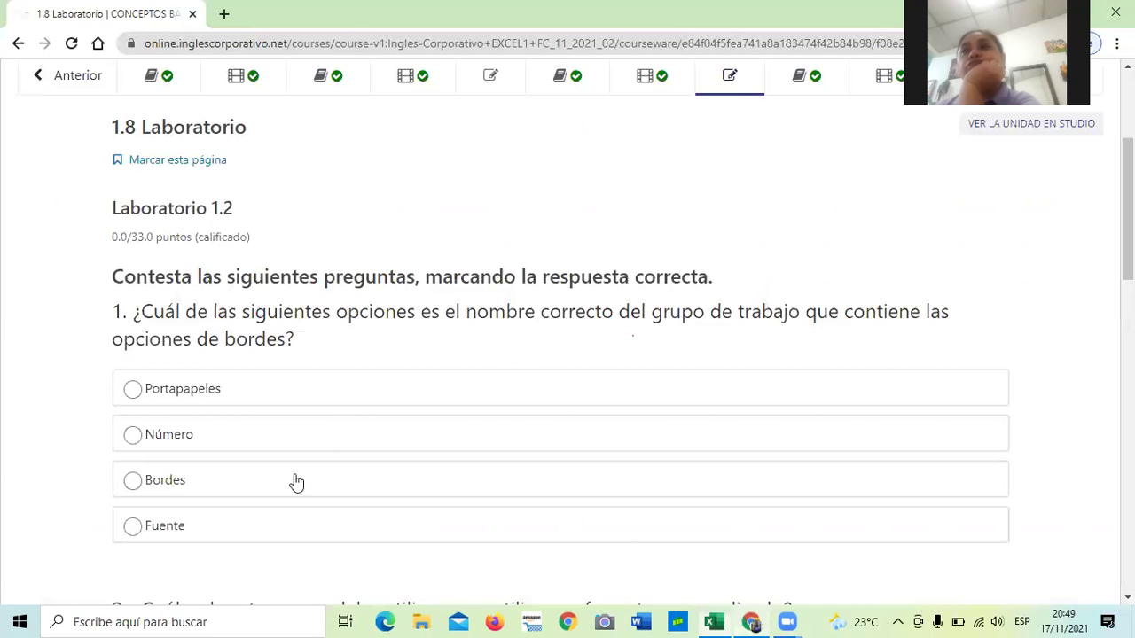
Scroll the quiz down to question 2 on the custom-format route and its four options.
{"action": "scroll", "coordinate": [247, 454], "scroll_direction": "down", "scroll_amount": 1}
{"action": "scroll", "coordinate": [246, 454], "scroll_direction": "down", "scroll_amount": 2}
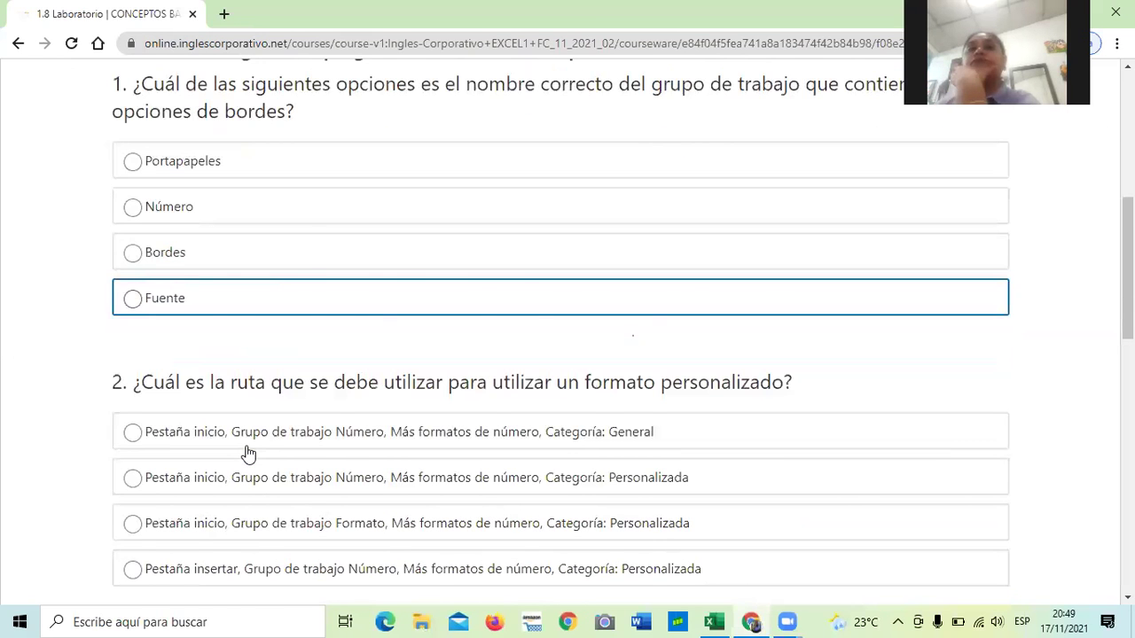
{"action": "scroll", "coordinate": [248, 453], "scroll_direction": "down", "scroll_amount": 1}
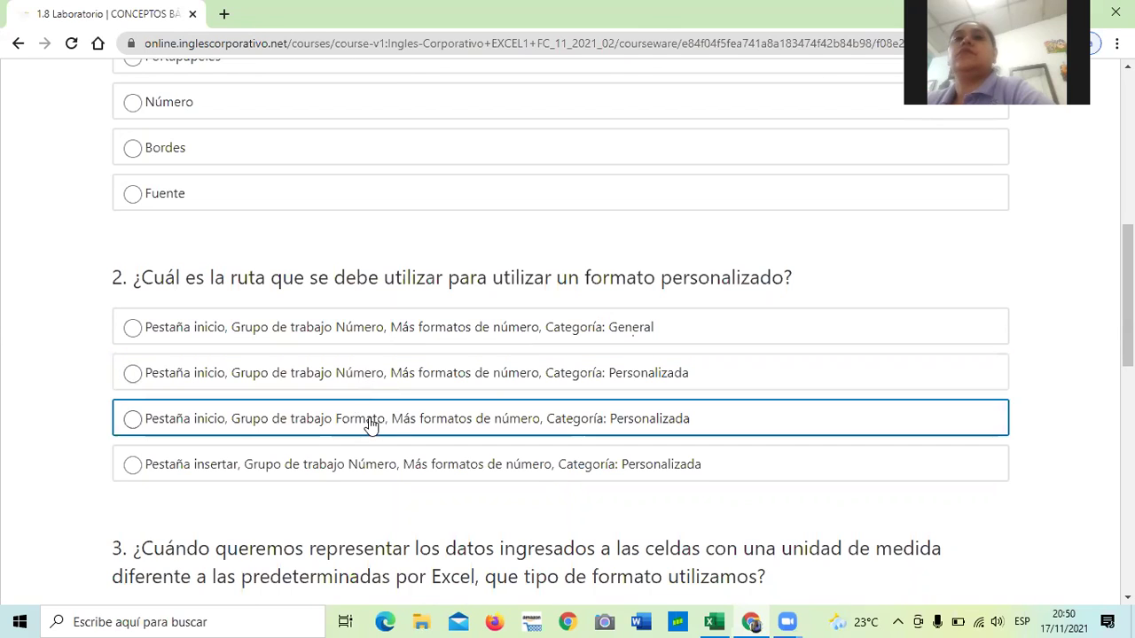
In Excel, open Más formatos de número from the Number Format list, then return to the quiz.
{"action": "left_click", "coordinate": [715, 621]}
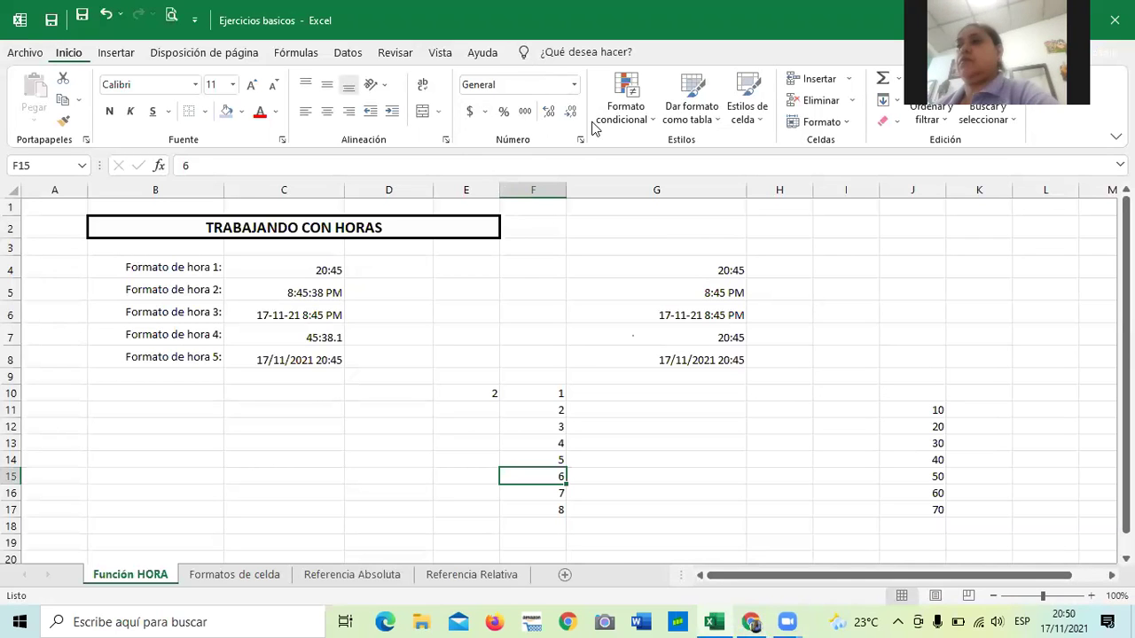
{"action": "left_click", "coordinate": [574, 88]}
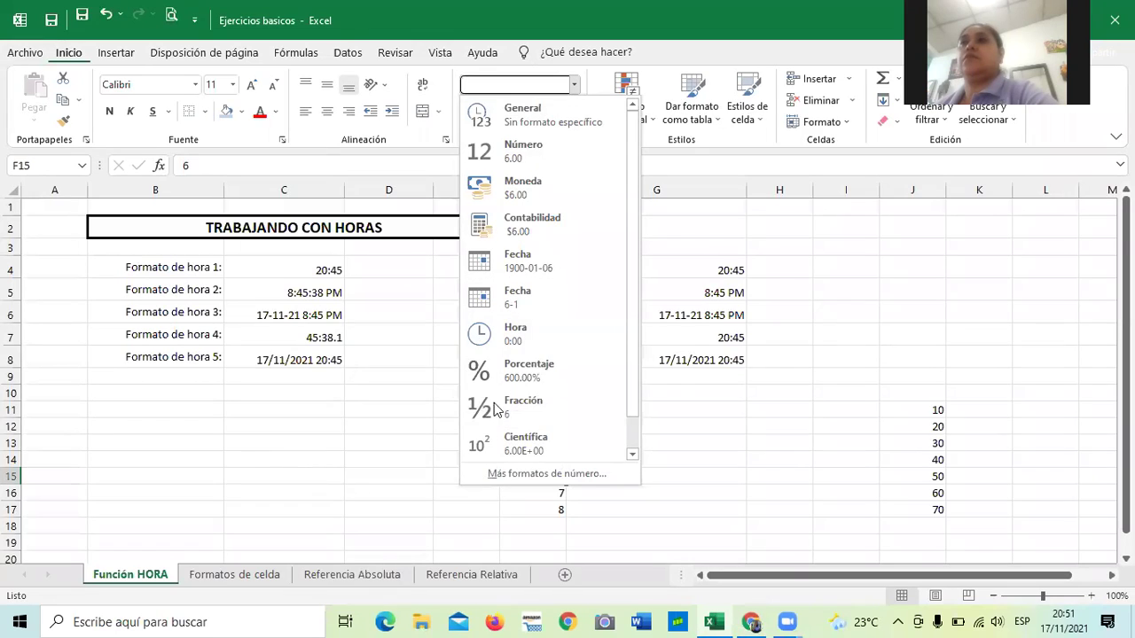
{"action": "left_click", "coordinate": [574, 84]}
{"action": "left_click", "coordinate": [574, 85]}
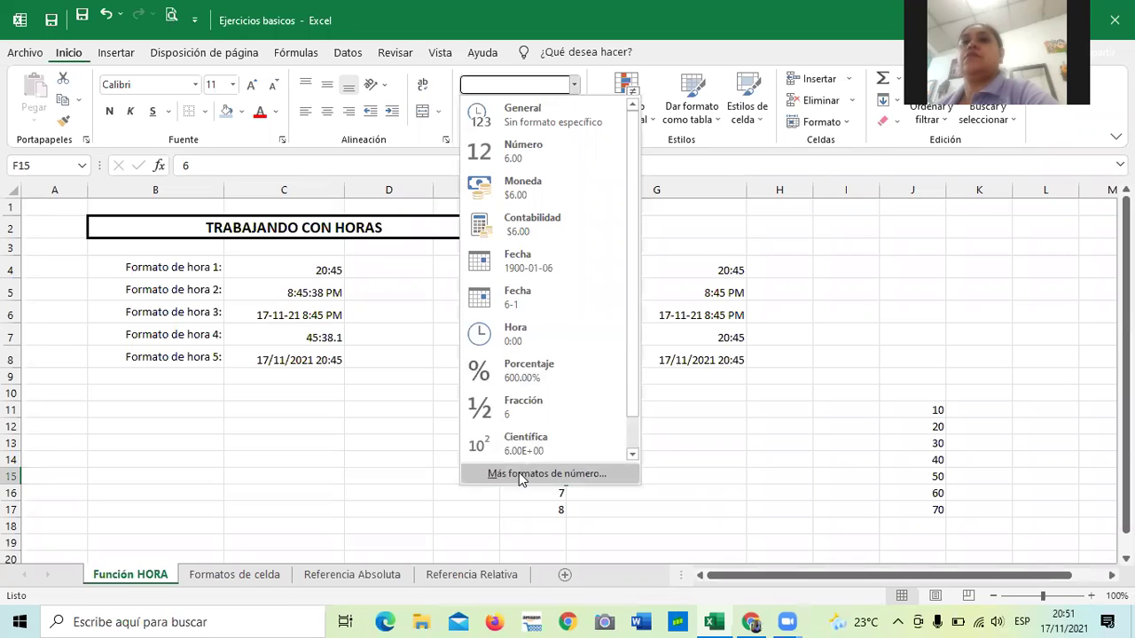
{"action": "left_click", "coordinate": [518, 474]}
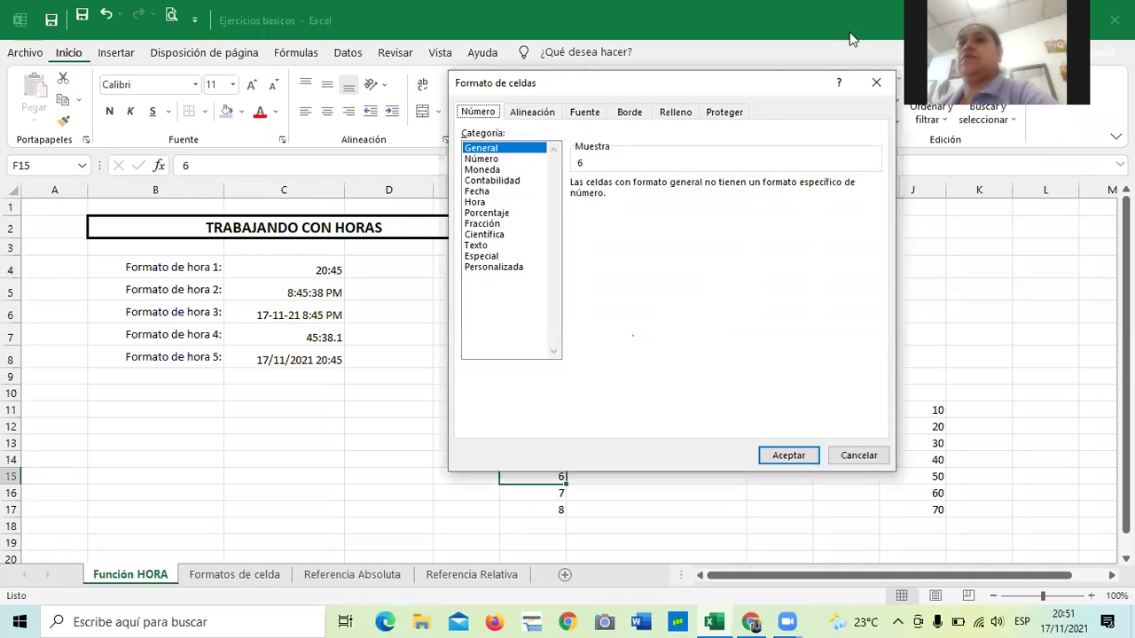
{"action": "left_click", "coordinate": [873, 84]}
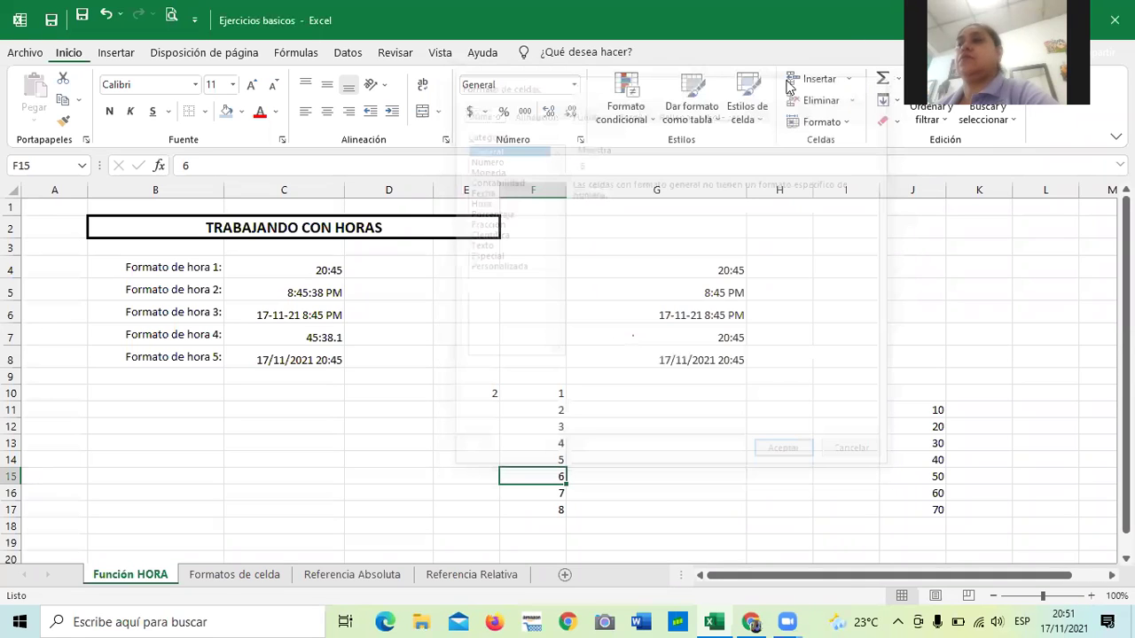
{"action": "left_click", "coordinate": [788, 621]}
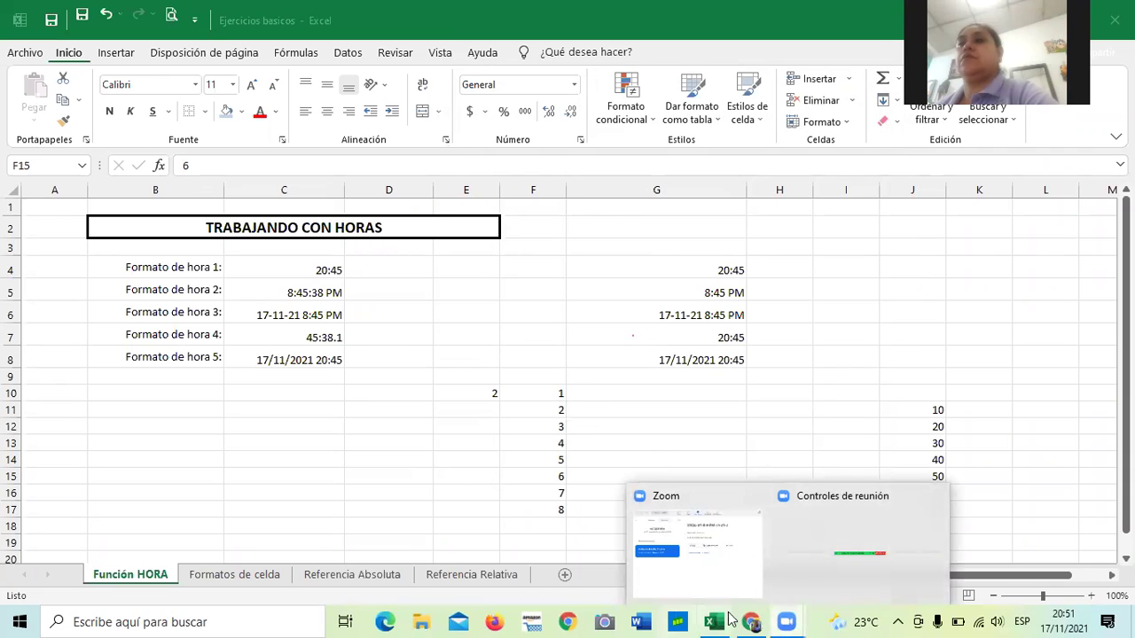
{"action": "left_click", "coordinate": [751, 622]}
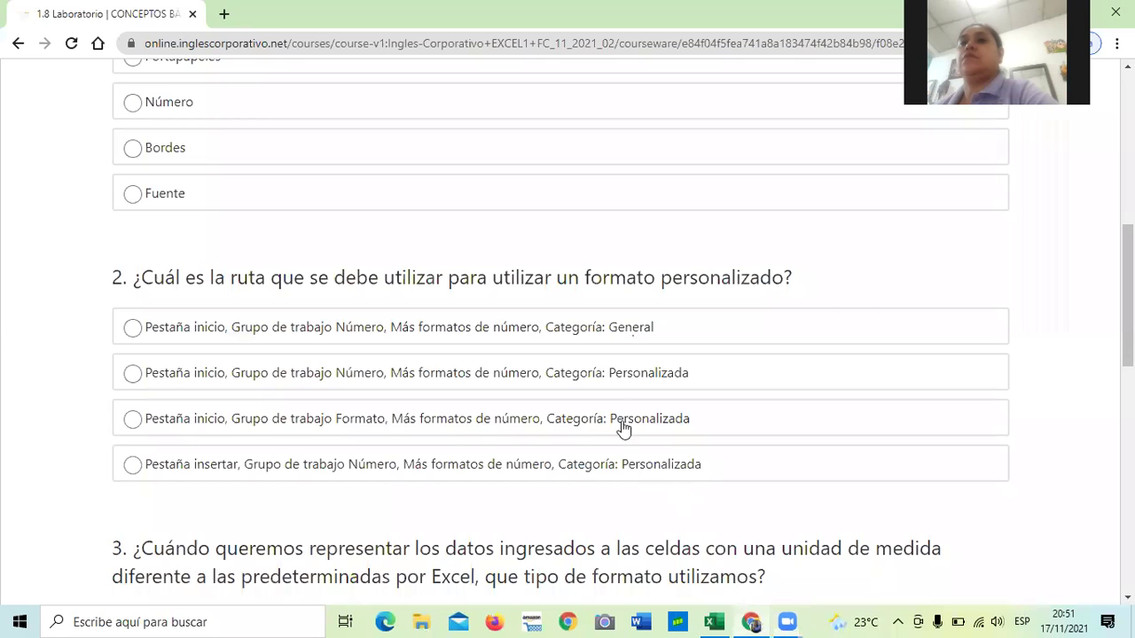
Select the second answer option of question 2, then switch back to the Excel workbook.
{"action": "left_click", "coordinate": [303, 377]}
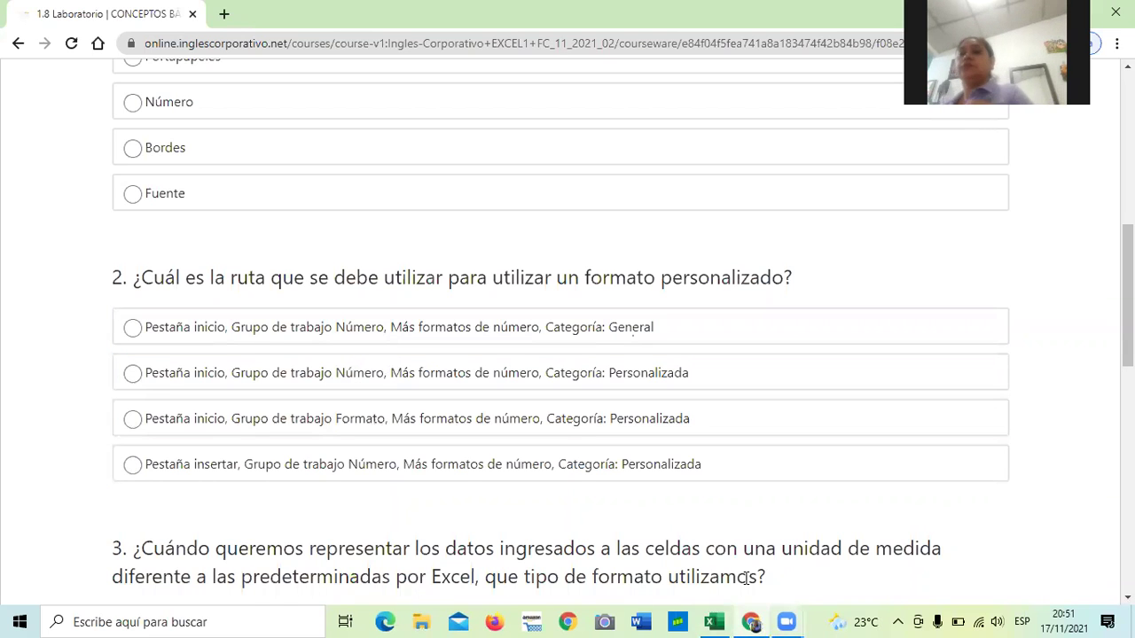
{"action": "mouse_move", "coordinate": [732, 618]}
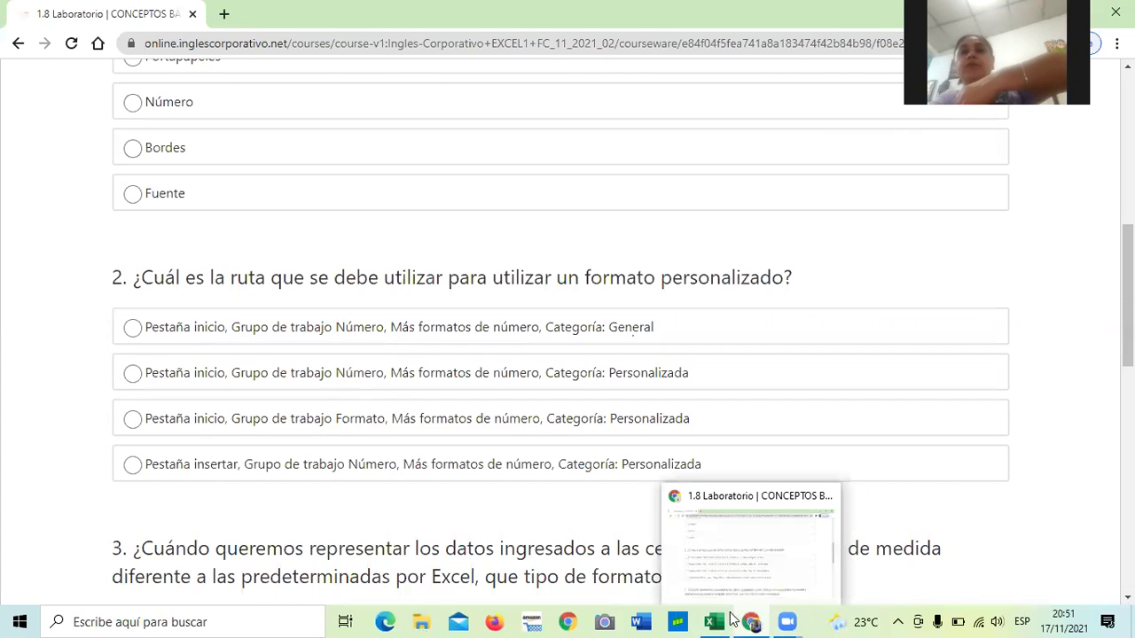
{"action": "left_click", "coordinate": [718, 498]}
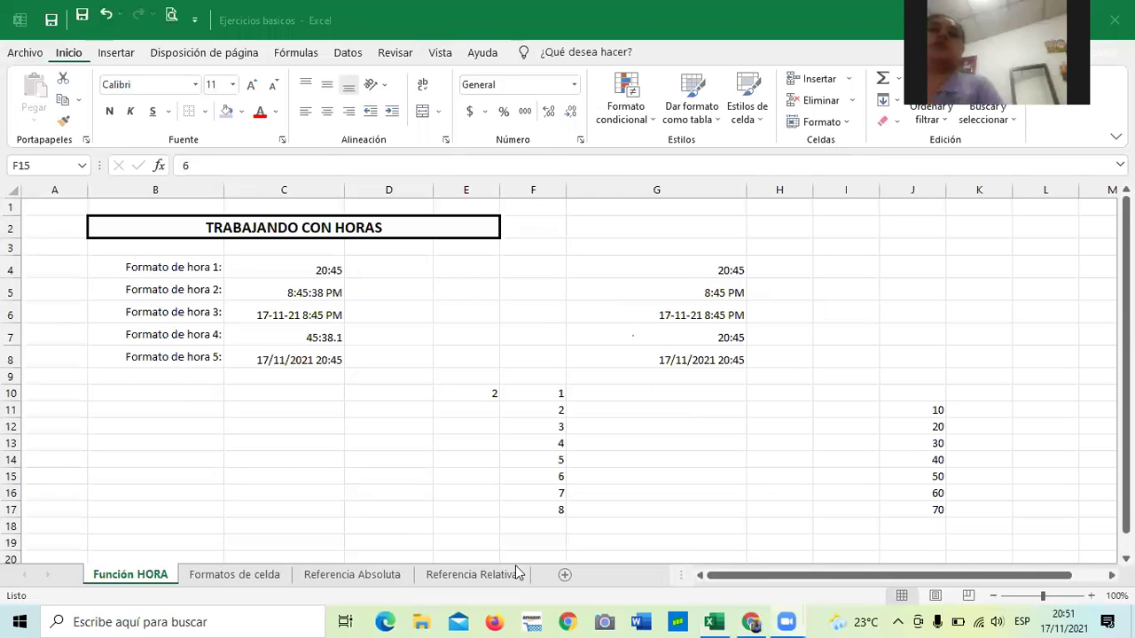
Return to the Inglés Corporativo quiz page in Chrome.
{"action": "left_click", "coordinate": [751, 621]}
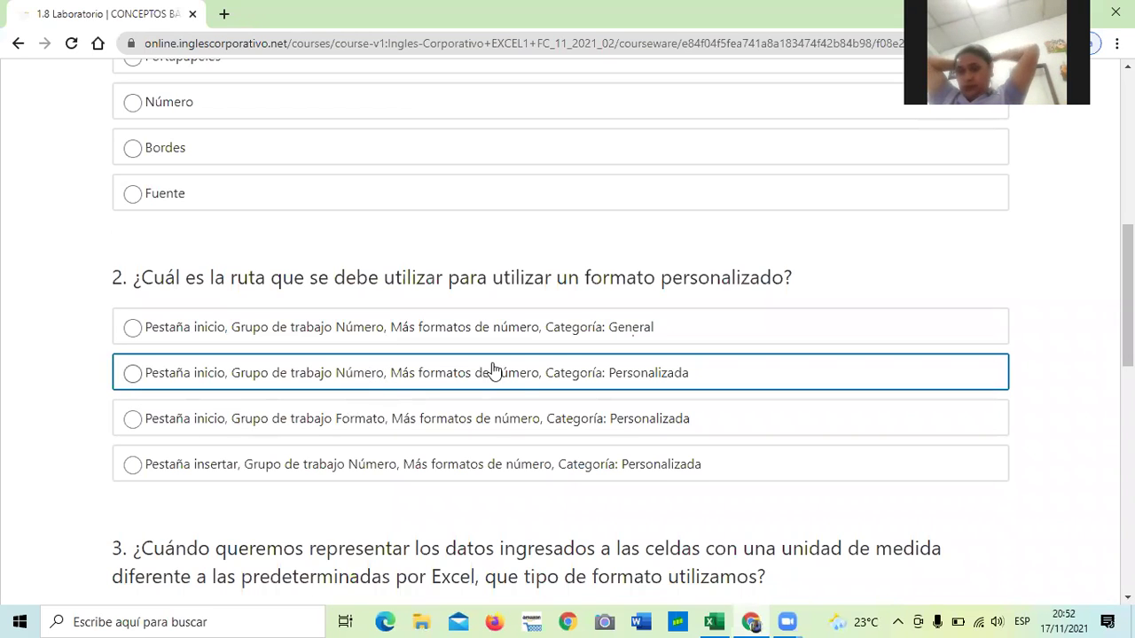
Scroll the quiz down to question 3 about formats using a different unit of measure.
{"action": "scroll", "coordinate": [649, 383], "scroll_direction": "down", "scroll_amount": 4}
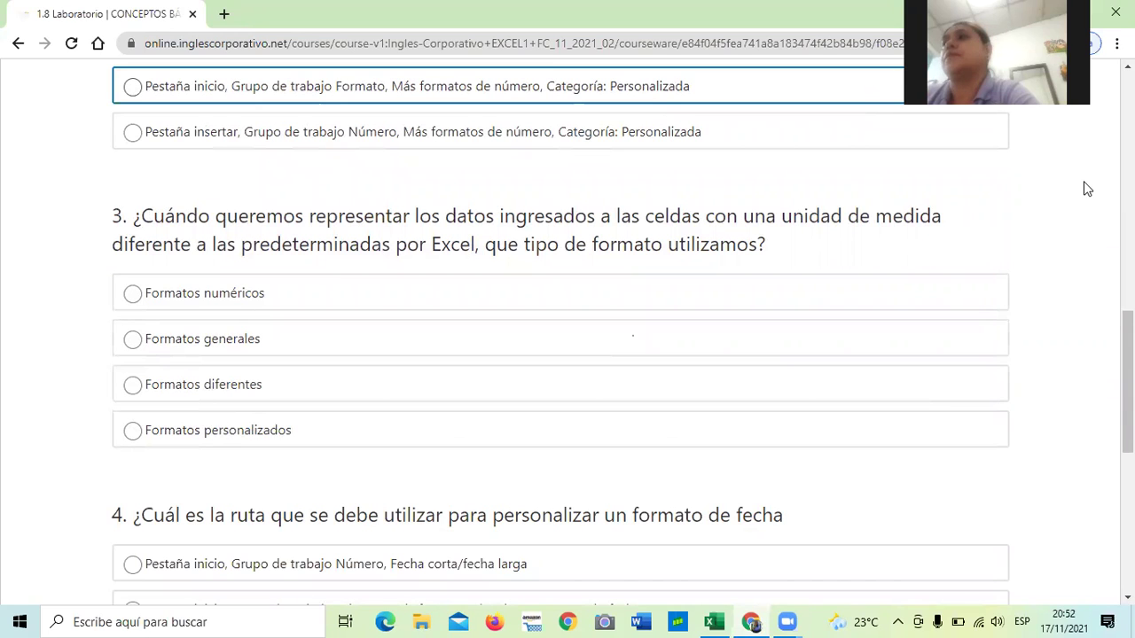
{"action": "left_click", "coordinate": [2, 618]}
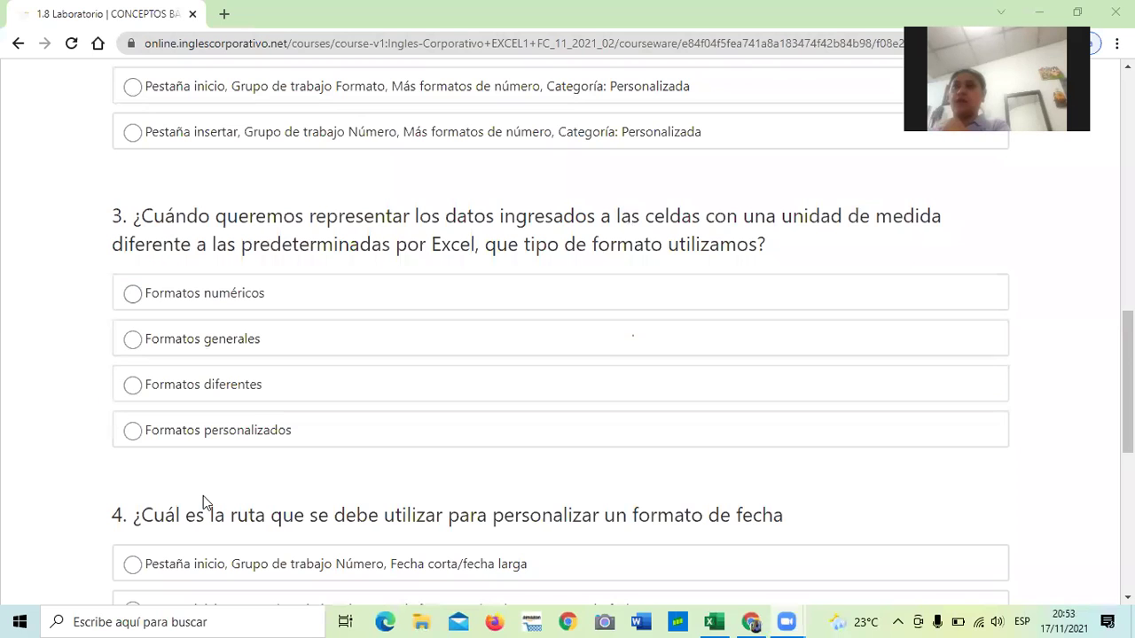
{"action": "scroll", "coordinate": [204, 504], "scroll_direction": "down", "scroll_amount": 1}
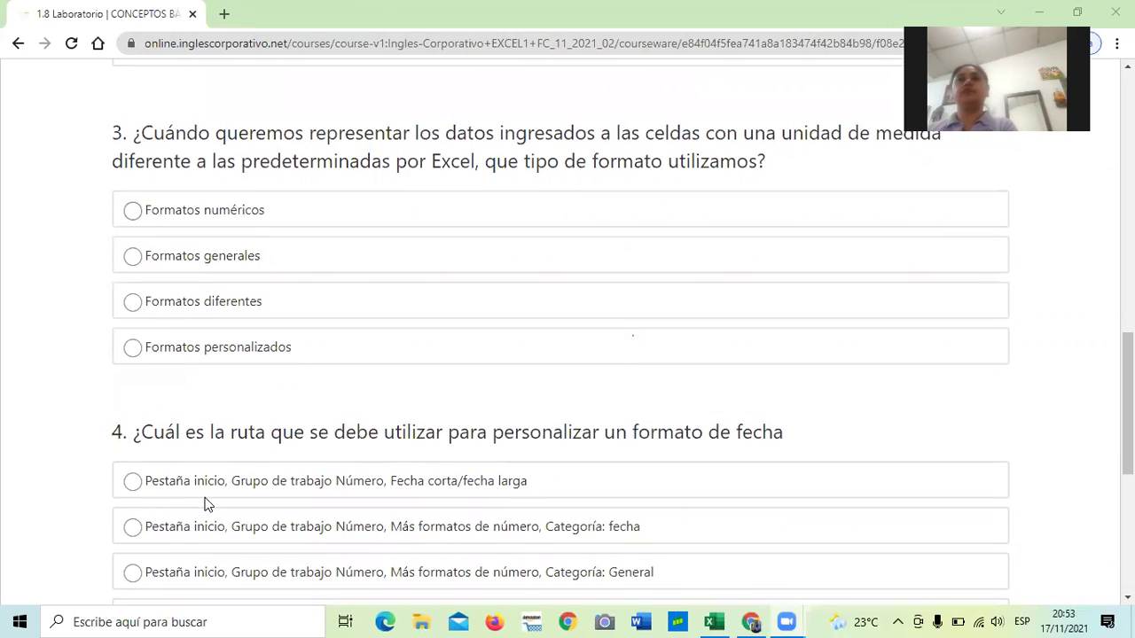